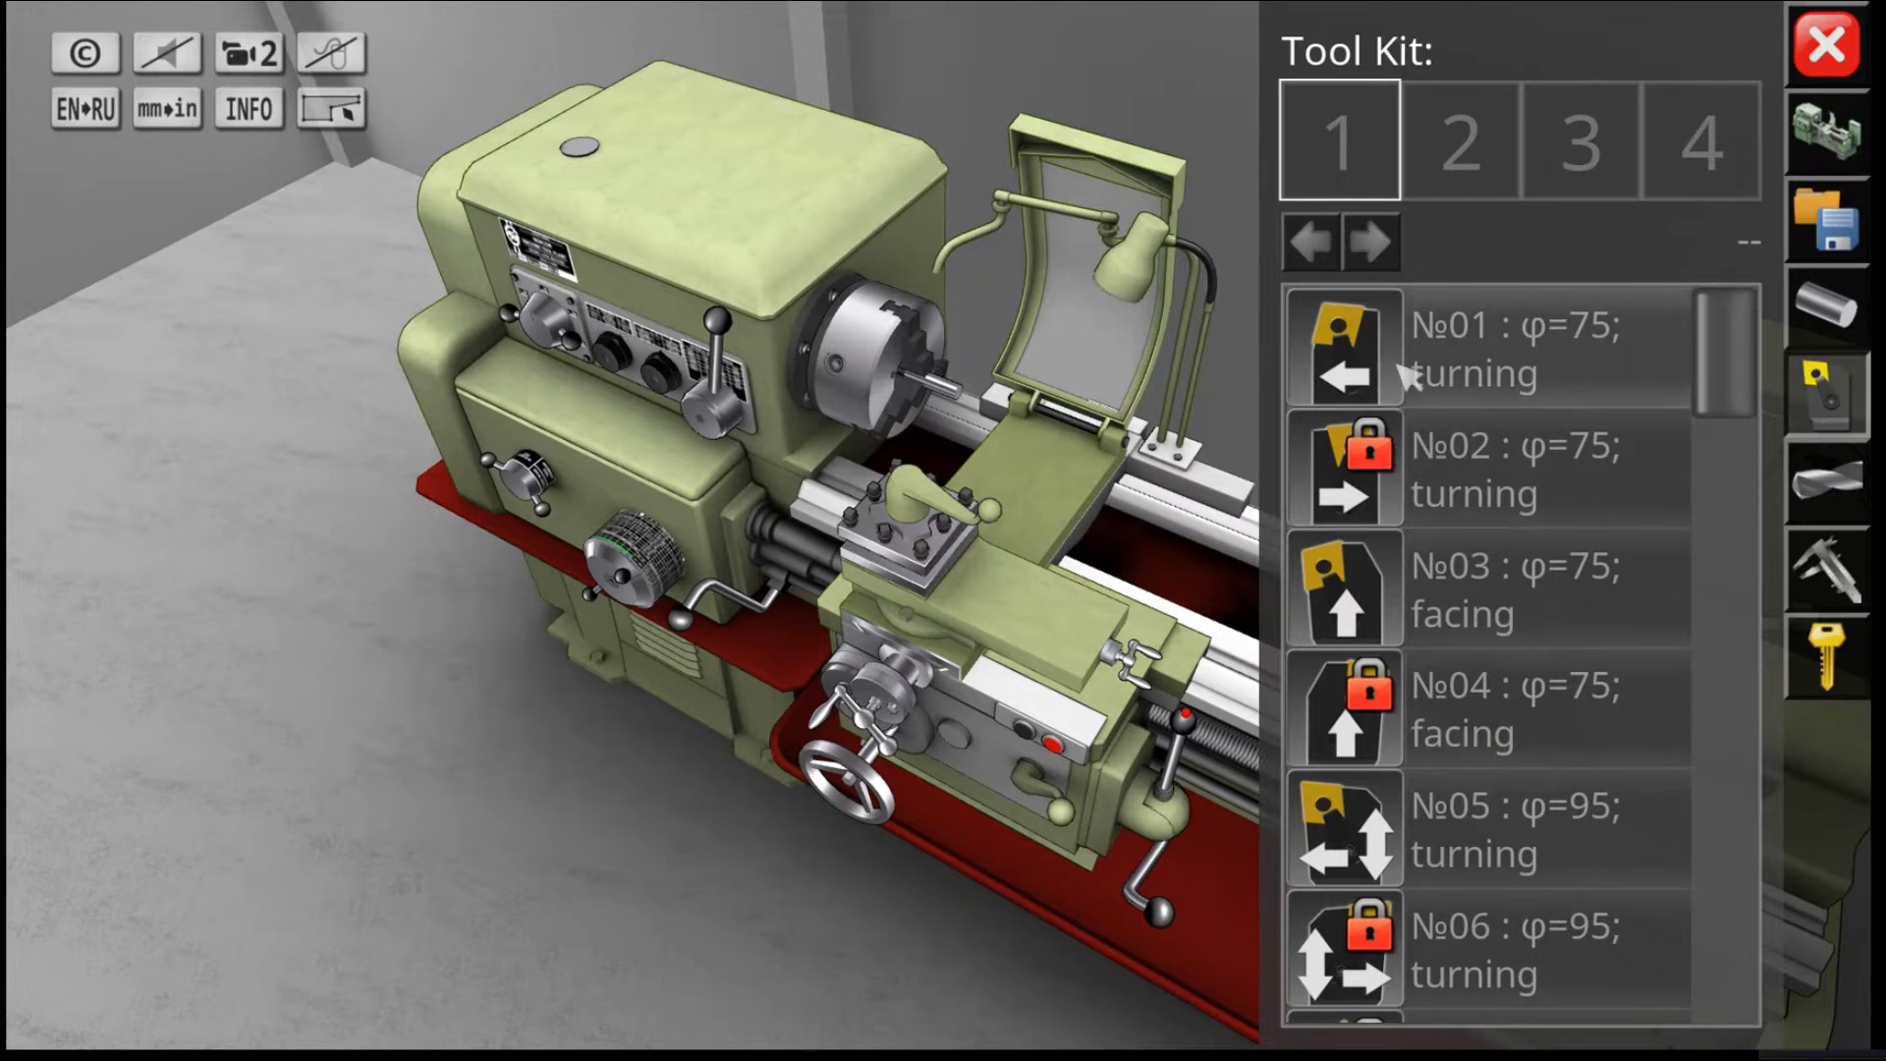
Step: Load the tool kit with turning tool №05 in slot 1, facing tool №03 in slot 2 and a left-feed tool in slot 3
left_click(1403, 368)
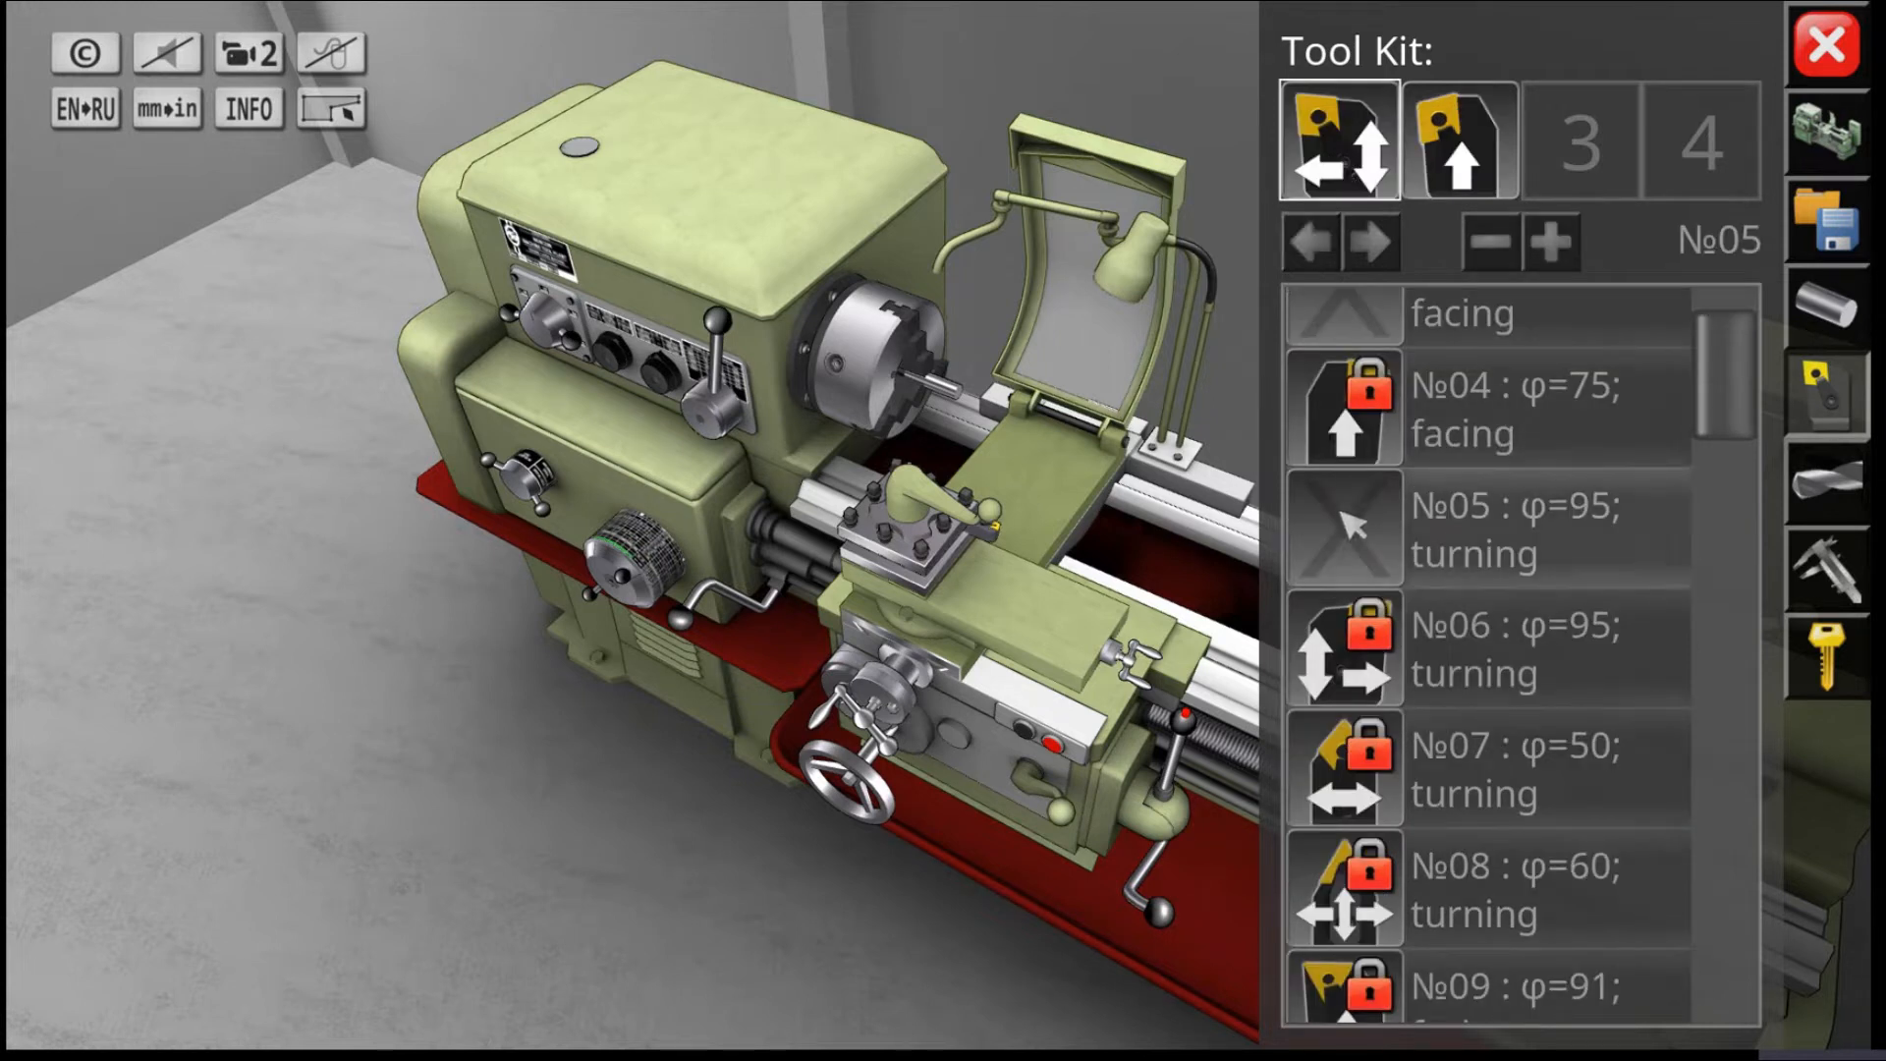
scroll(1338, 687, "down", 1)
scroll(1338, 688, "down", 10)
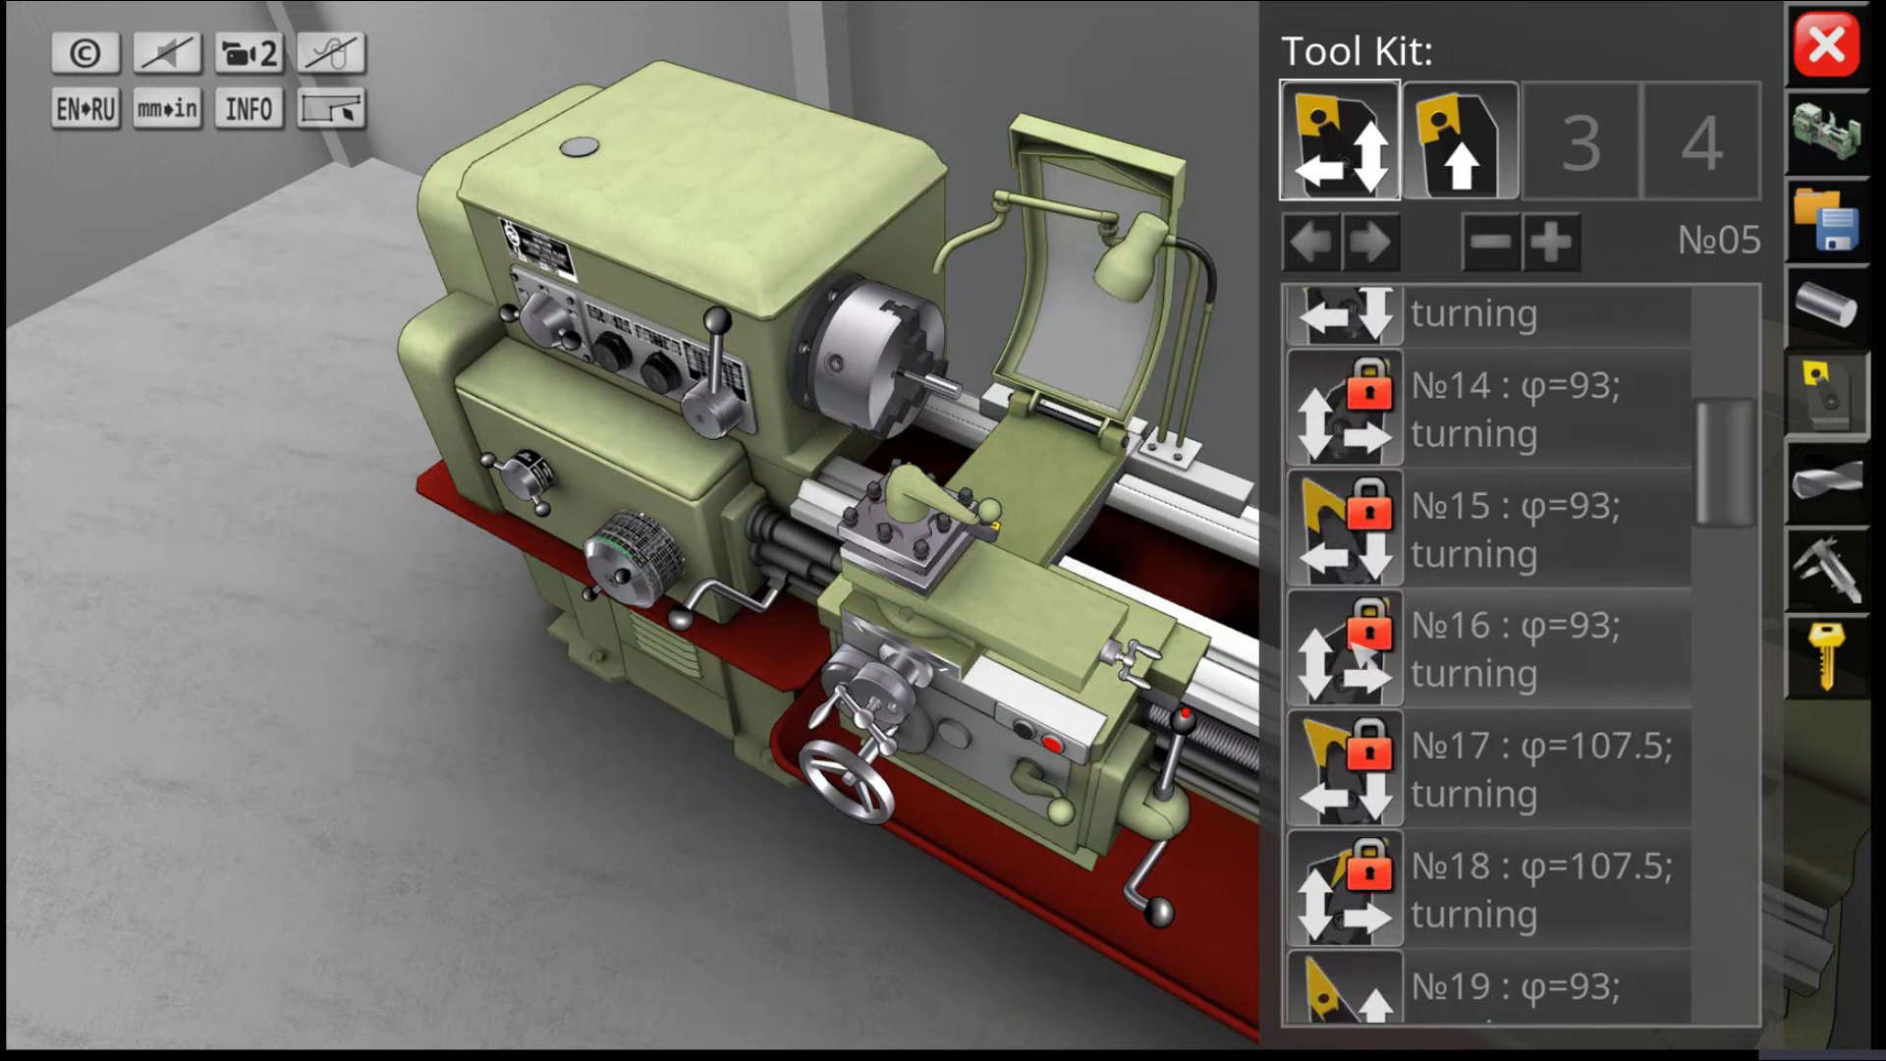
scroll(1364, 650, "down", 7)
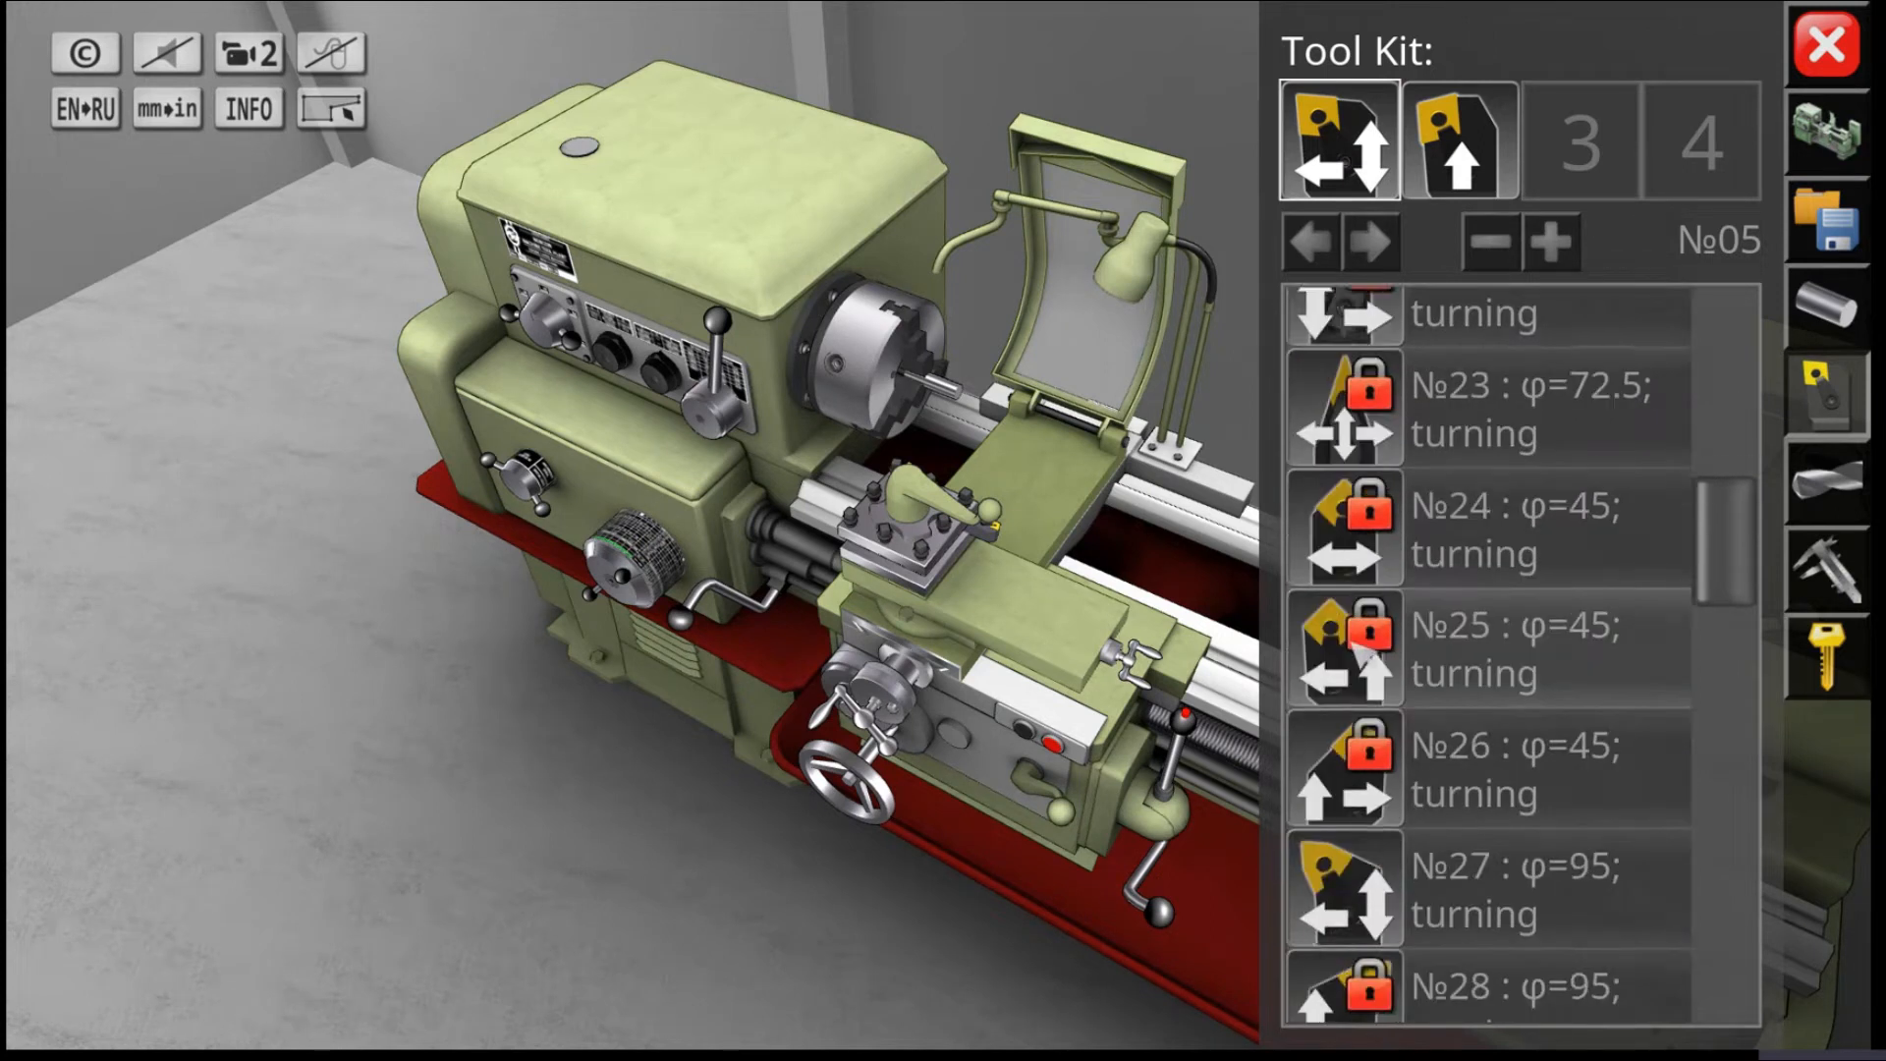
scroll(1363, 650, "down", 13)
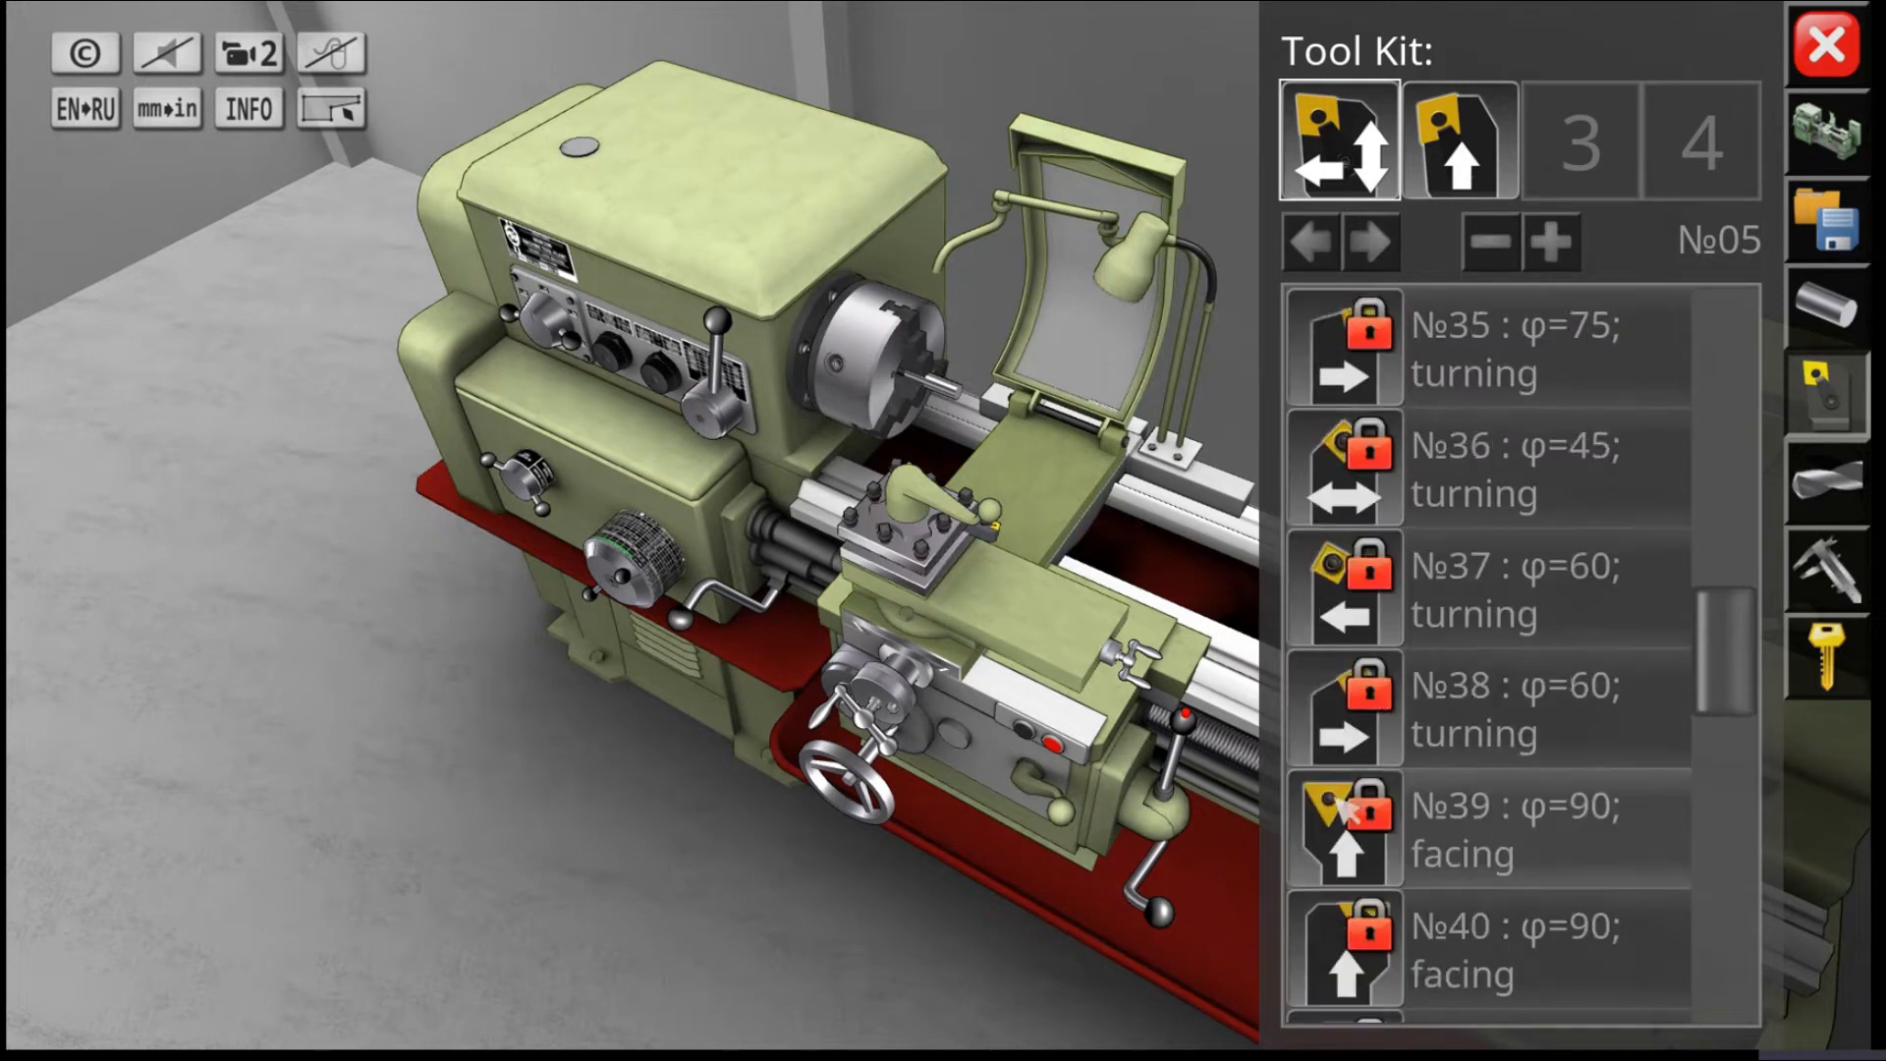
scroll(1352, 769, "down", 4)
scroll(1350, 764, "down", 5)
left_click(1348, 732)
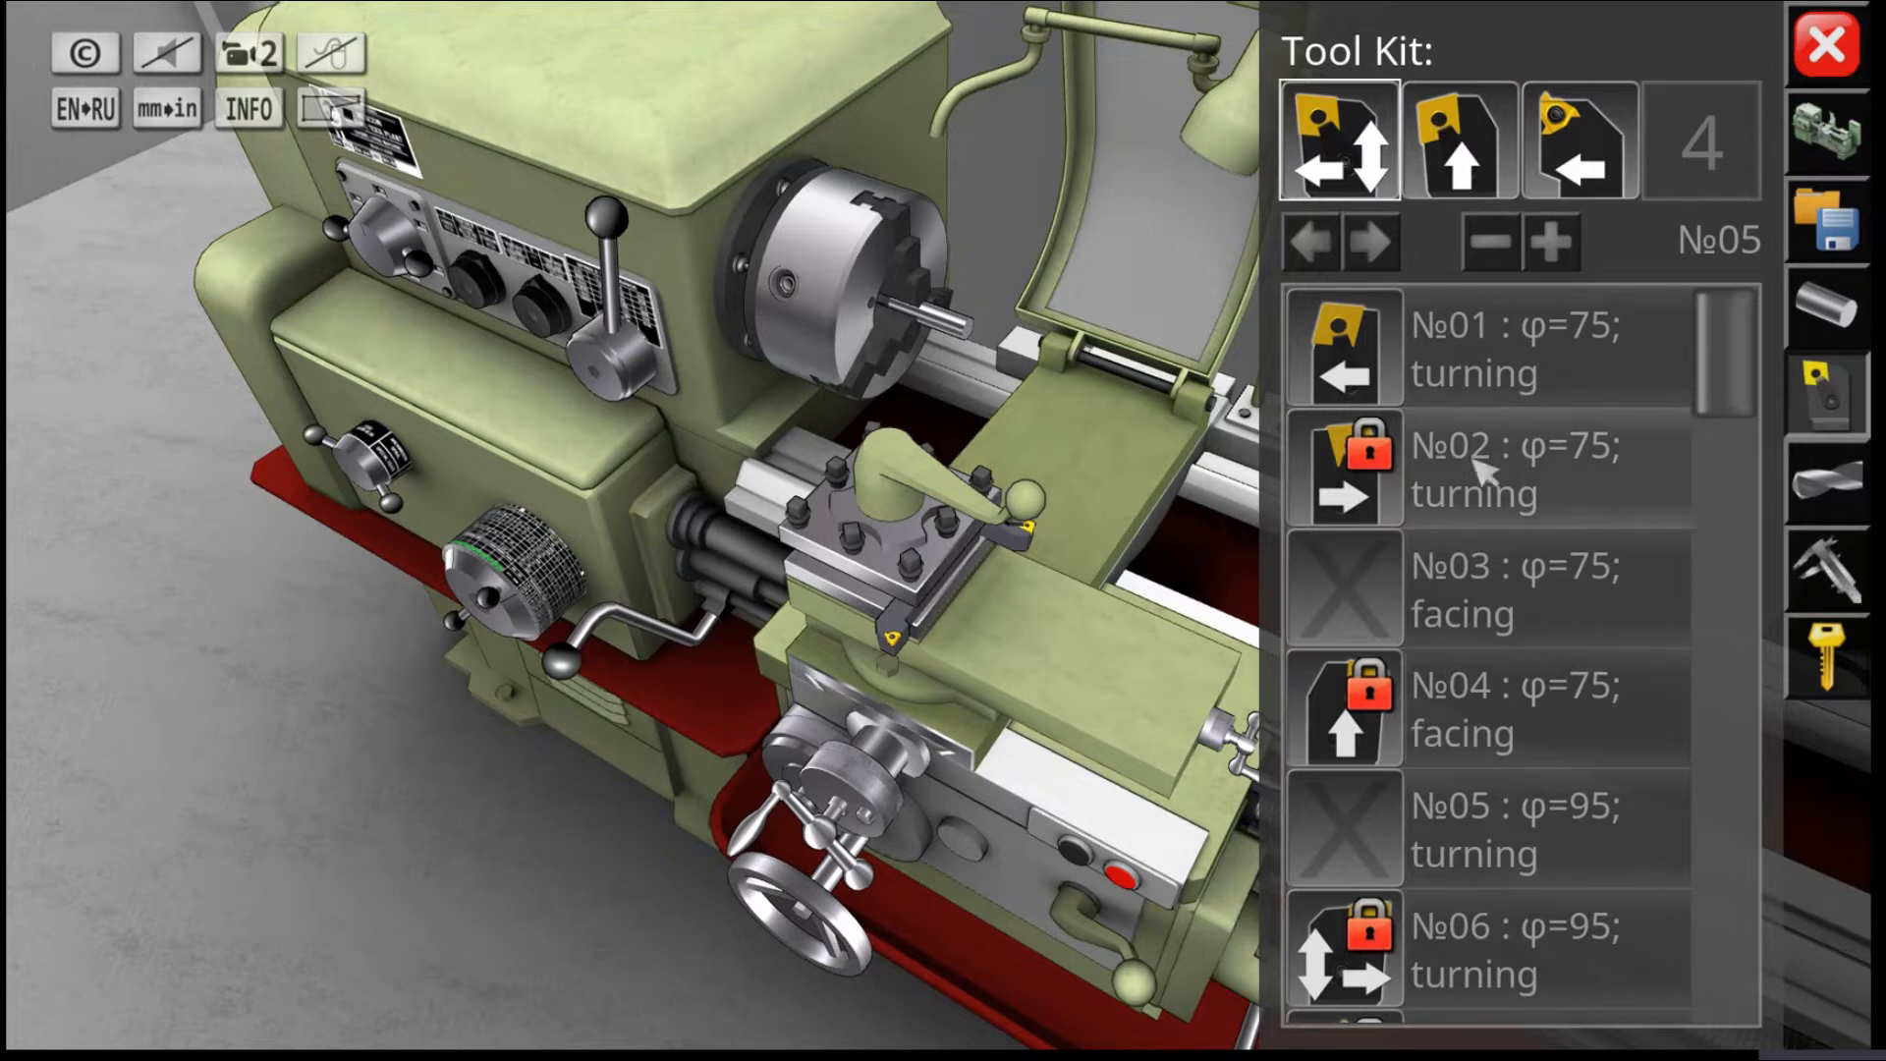
left_click(1845, 420)
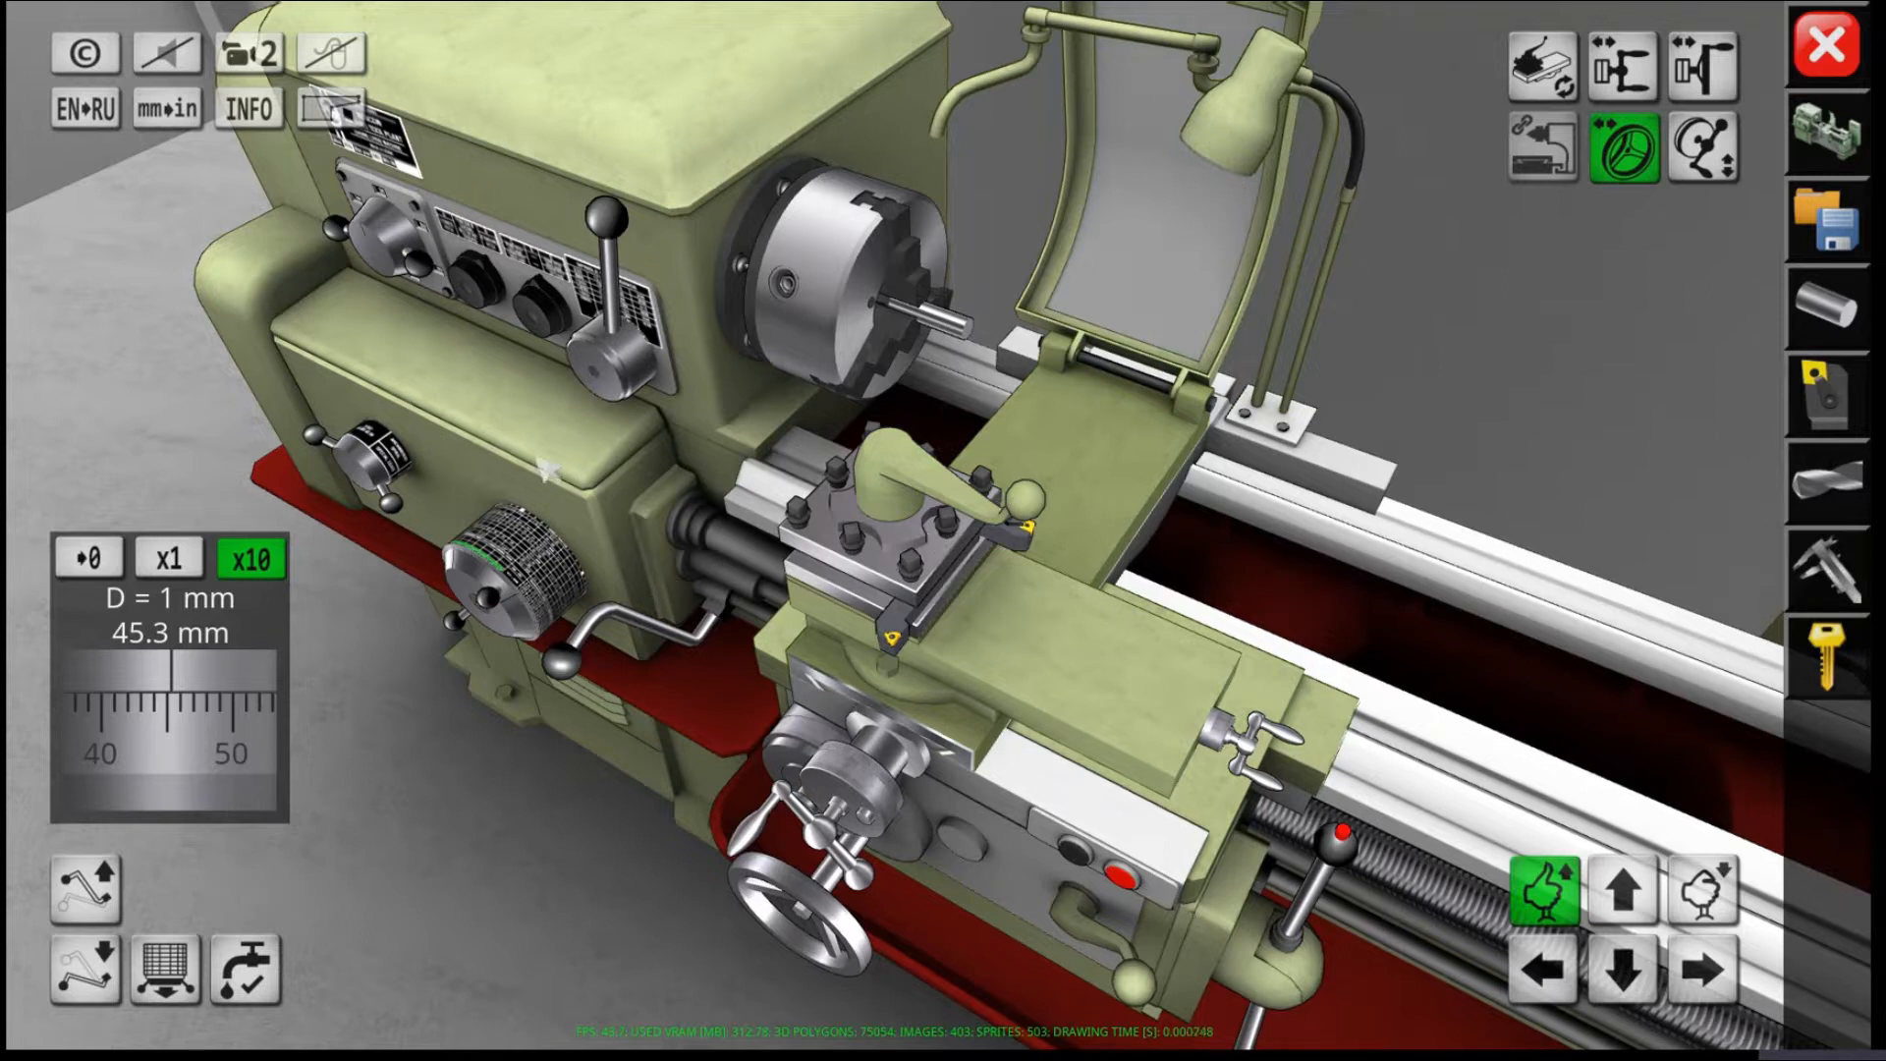
Step: Cycle the headstock's Speed Range Selector, leave it on the 200–630 range, and set the spindle speed dial to 630
left_click_drag(550, 471, 950, 792)
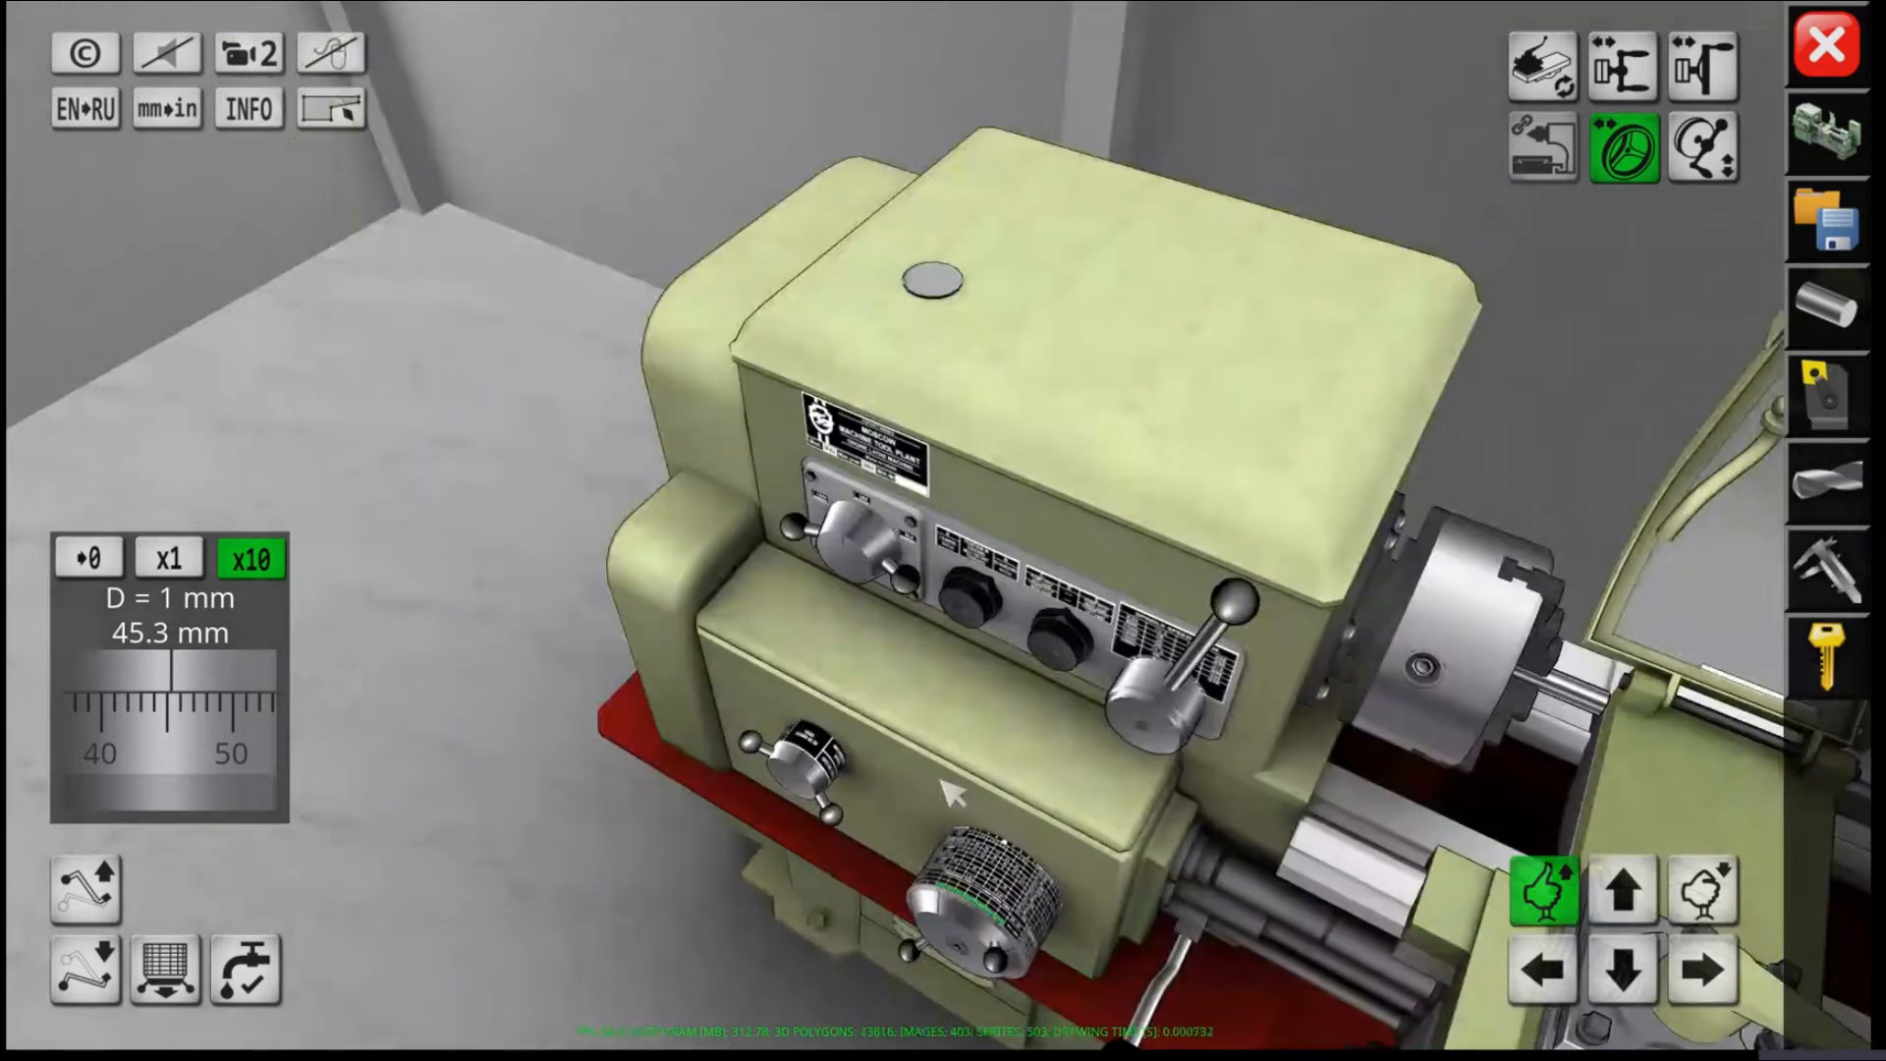
scroll(1040, 778, "up", 5)
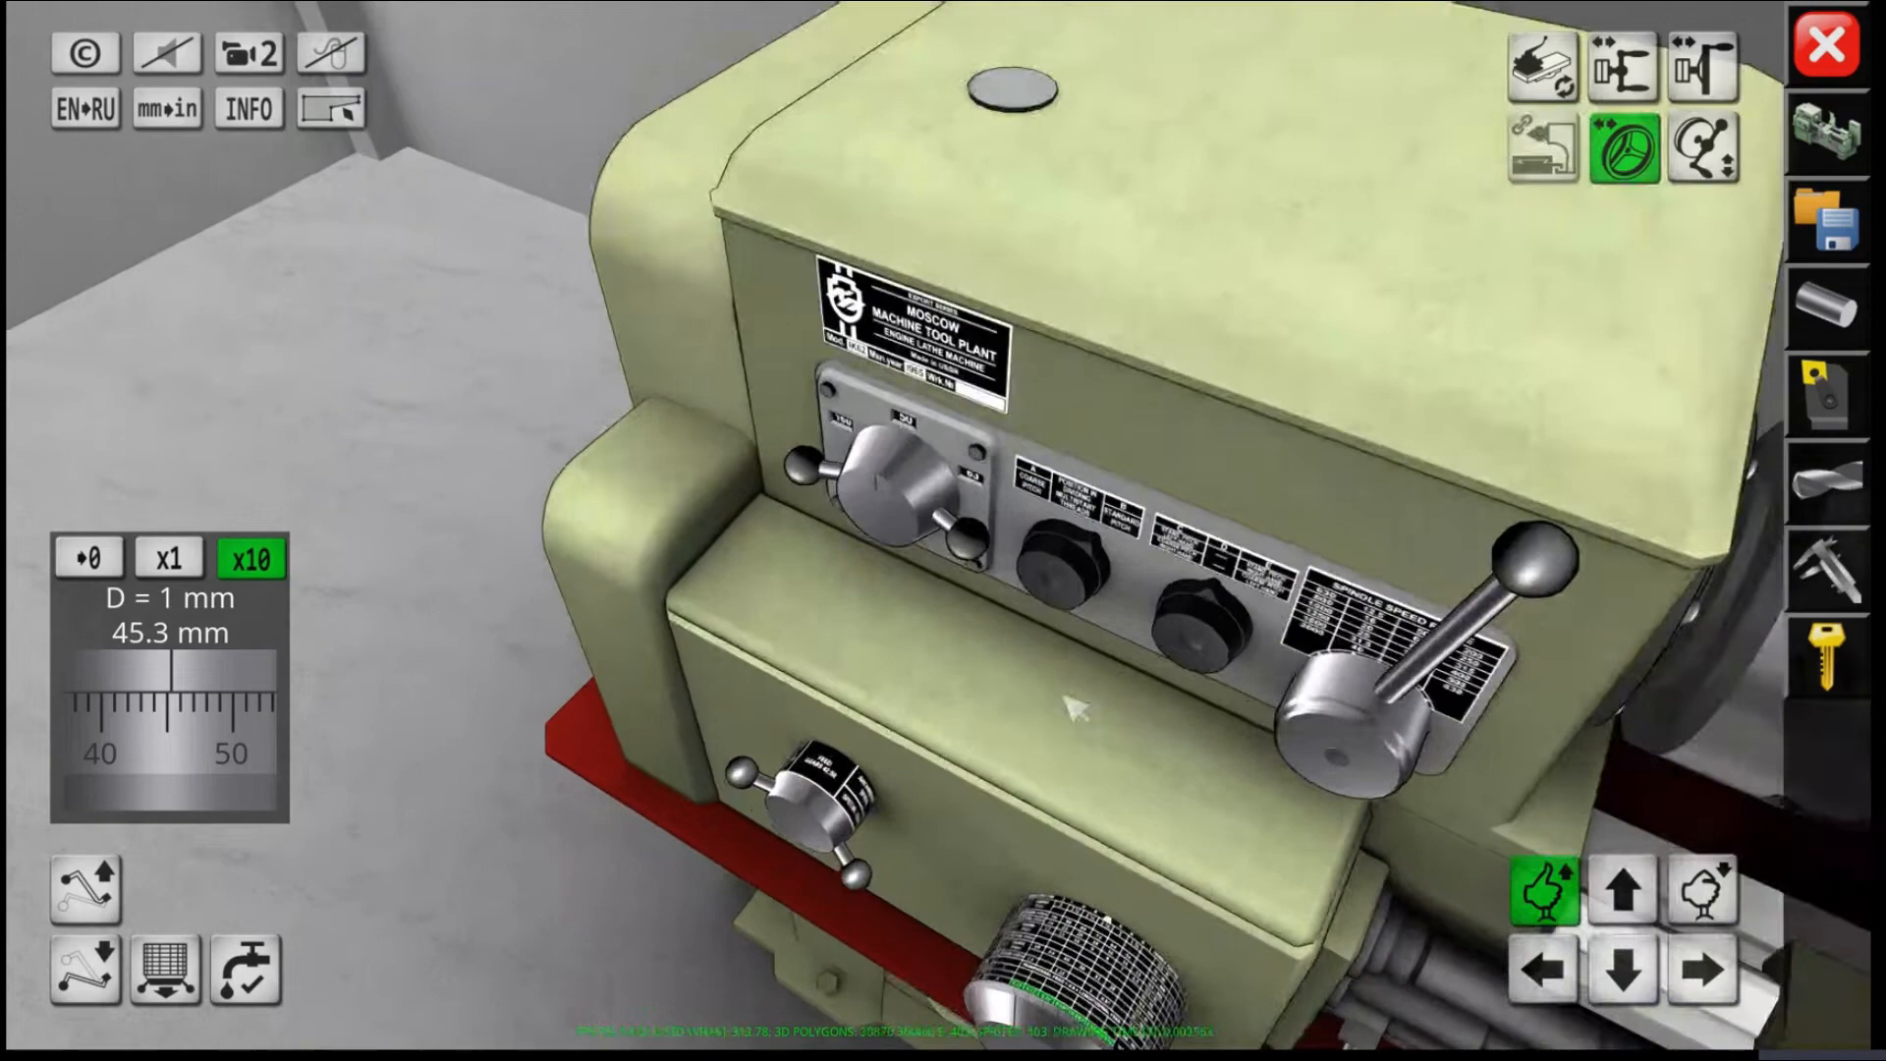
left_click_drag(1076, 707, 1165, 418)
scroll(1166, 420, "up", 5)
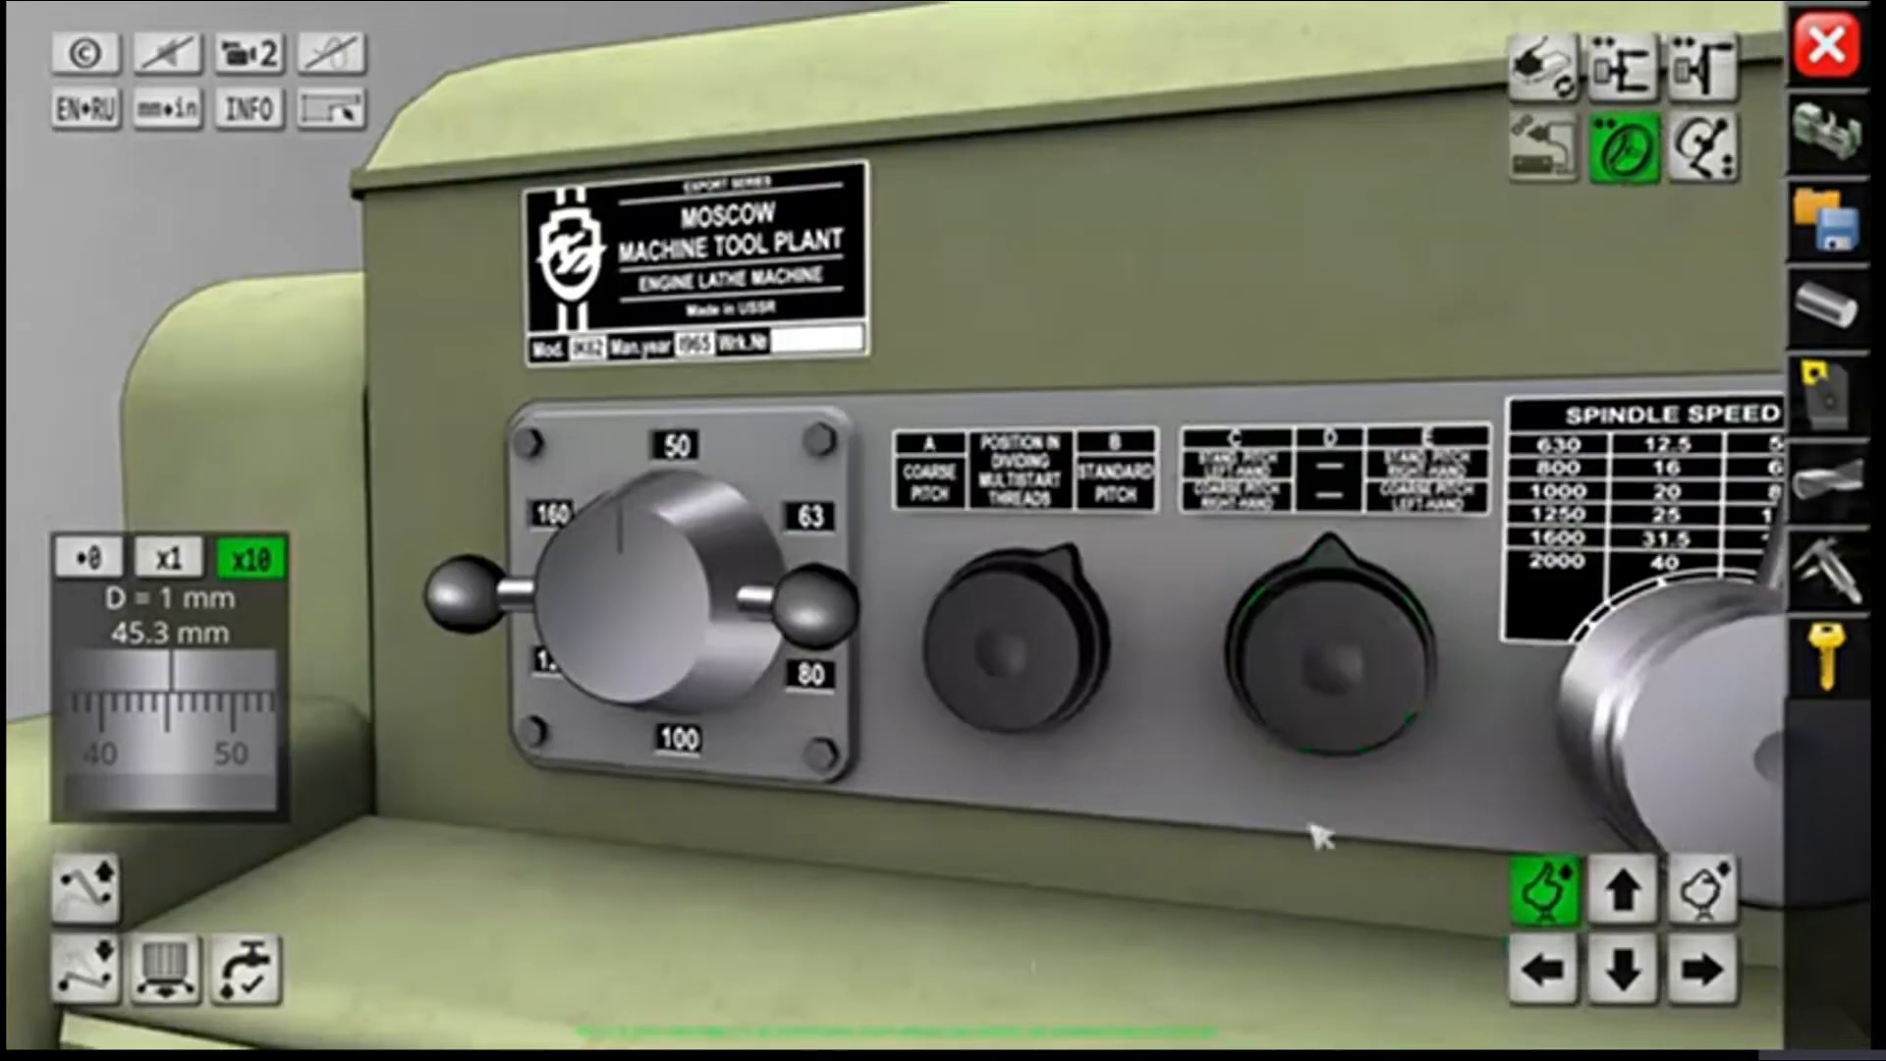
mouse_move(1311, 825)
left_mouse_down()
mouse_move(1232, 776)
mouse_move(1305, 808)
left_mouse_up()
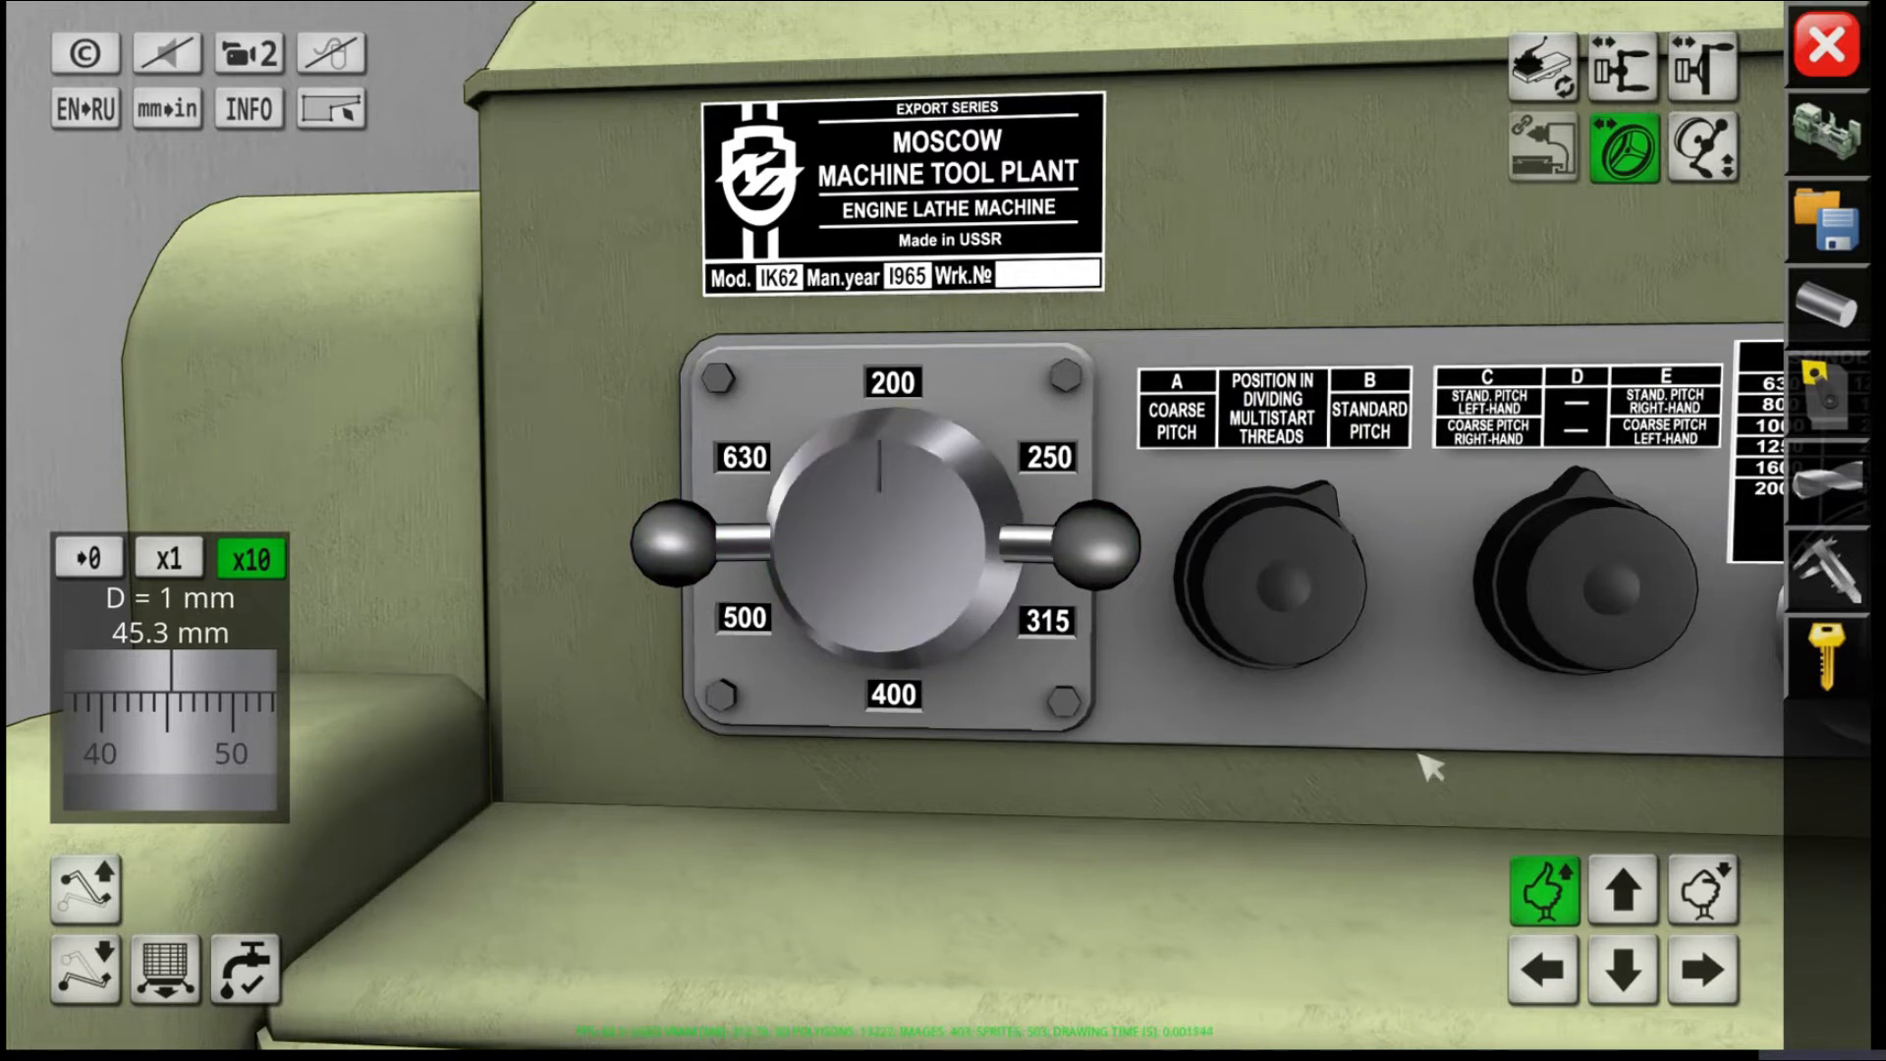
left_click_drag(1424, 753, 1158, 748)
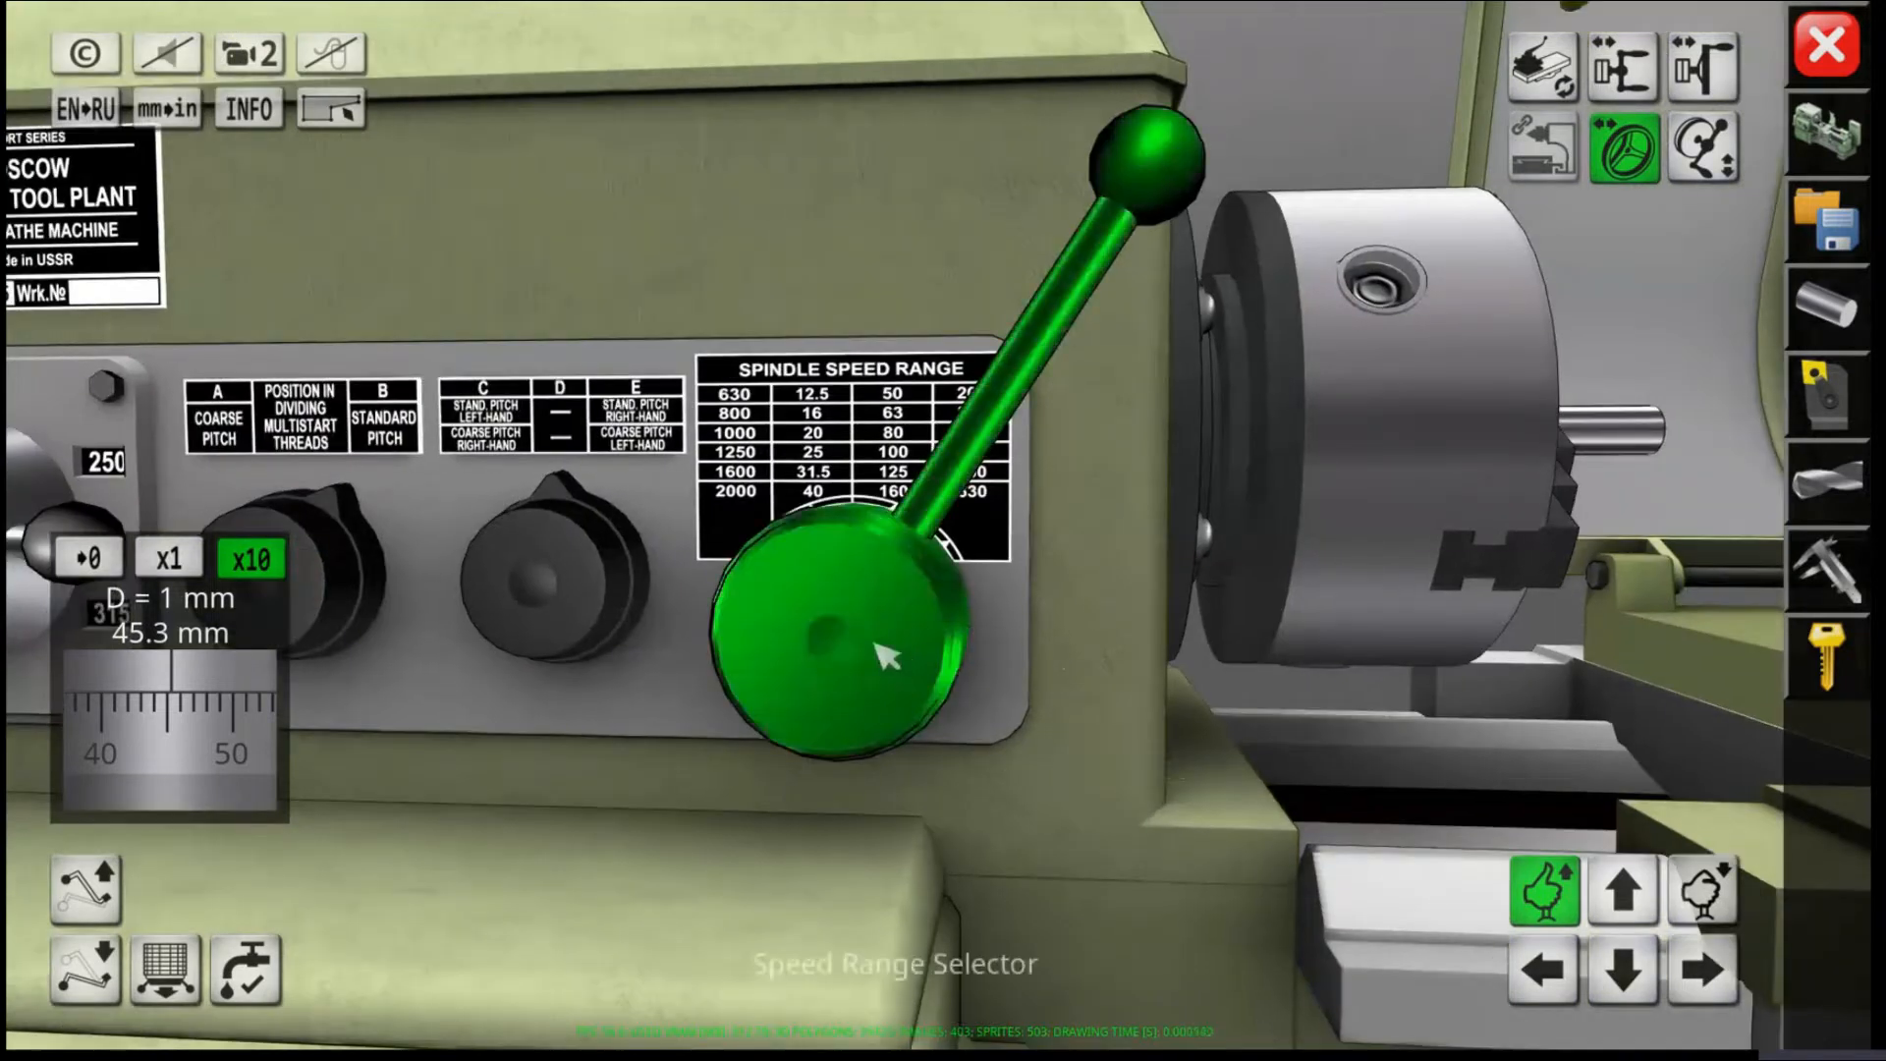
left_click(884, 653)
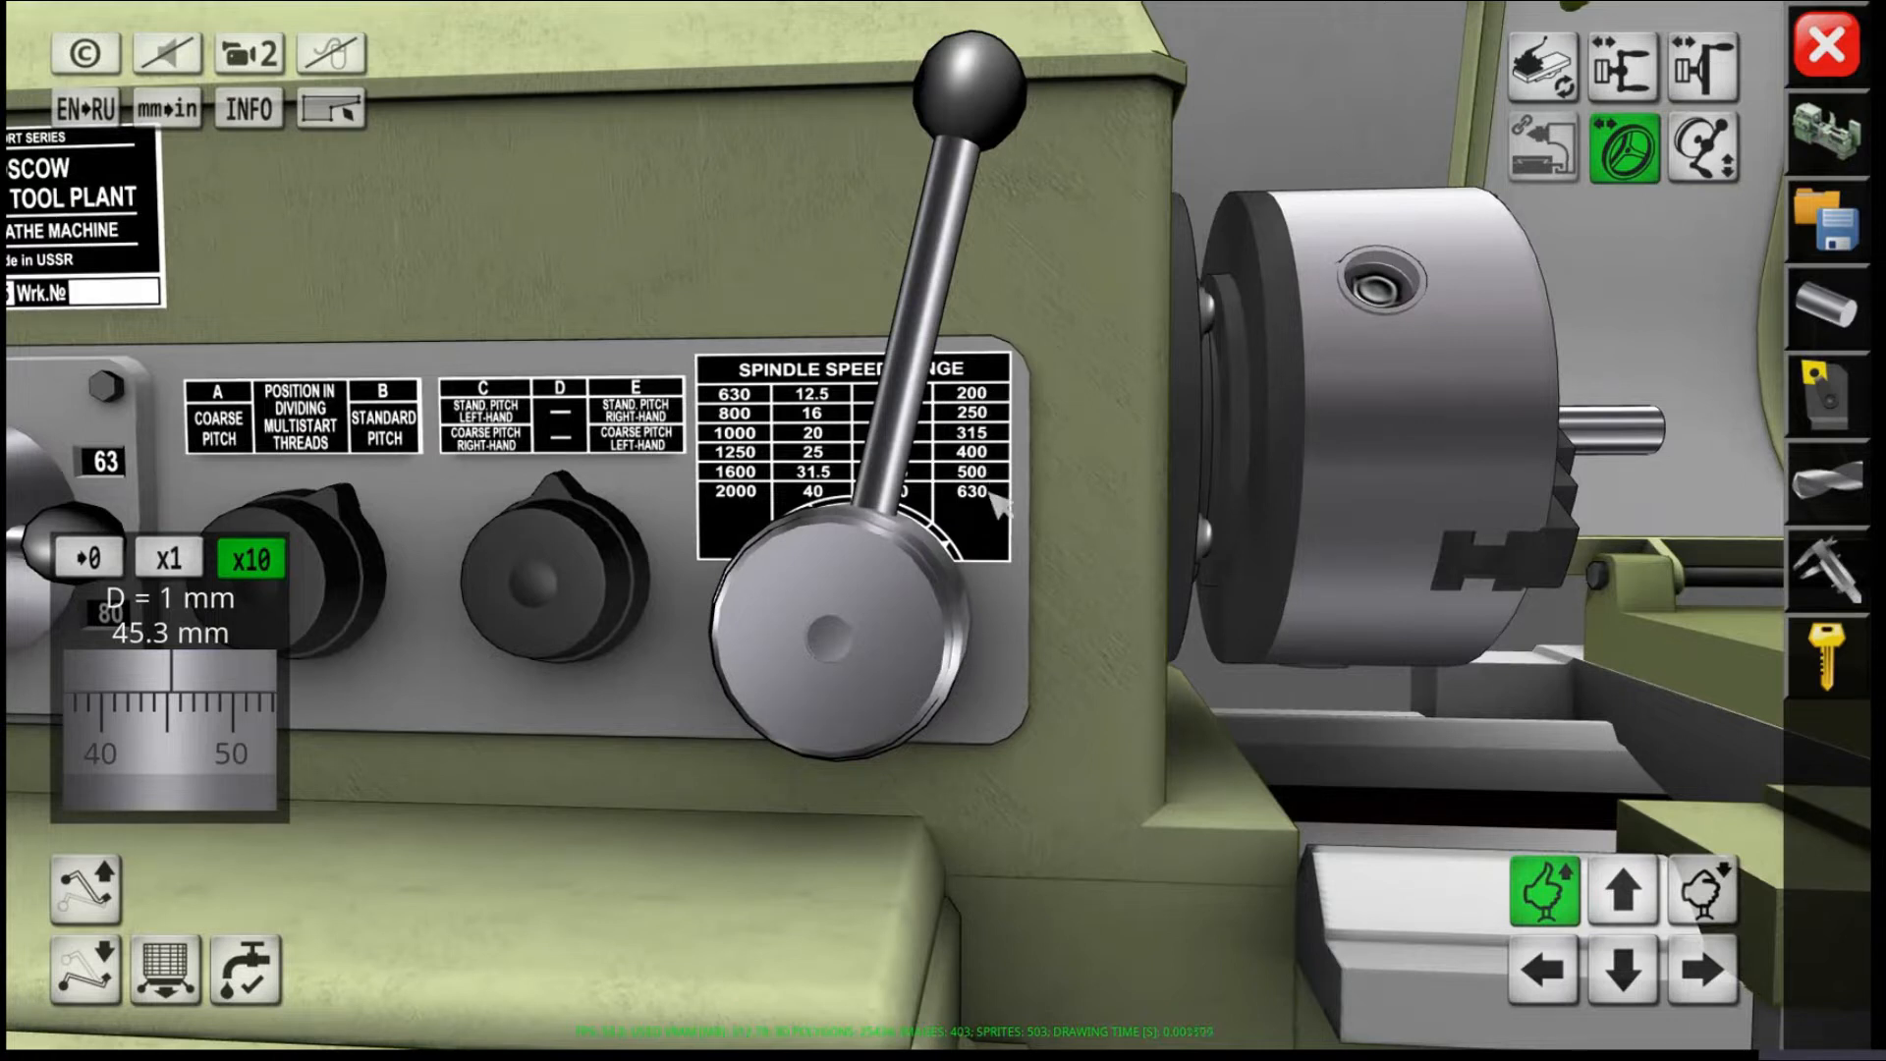
left_click(871, 623)
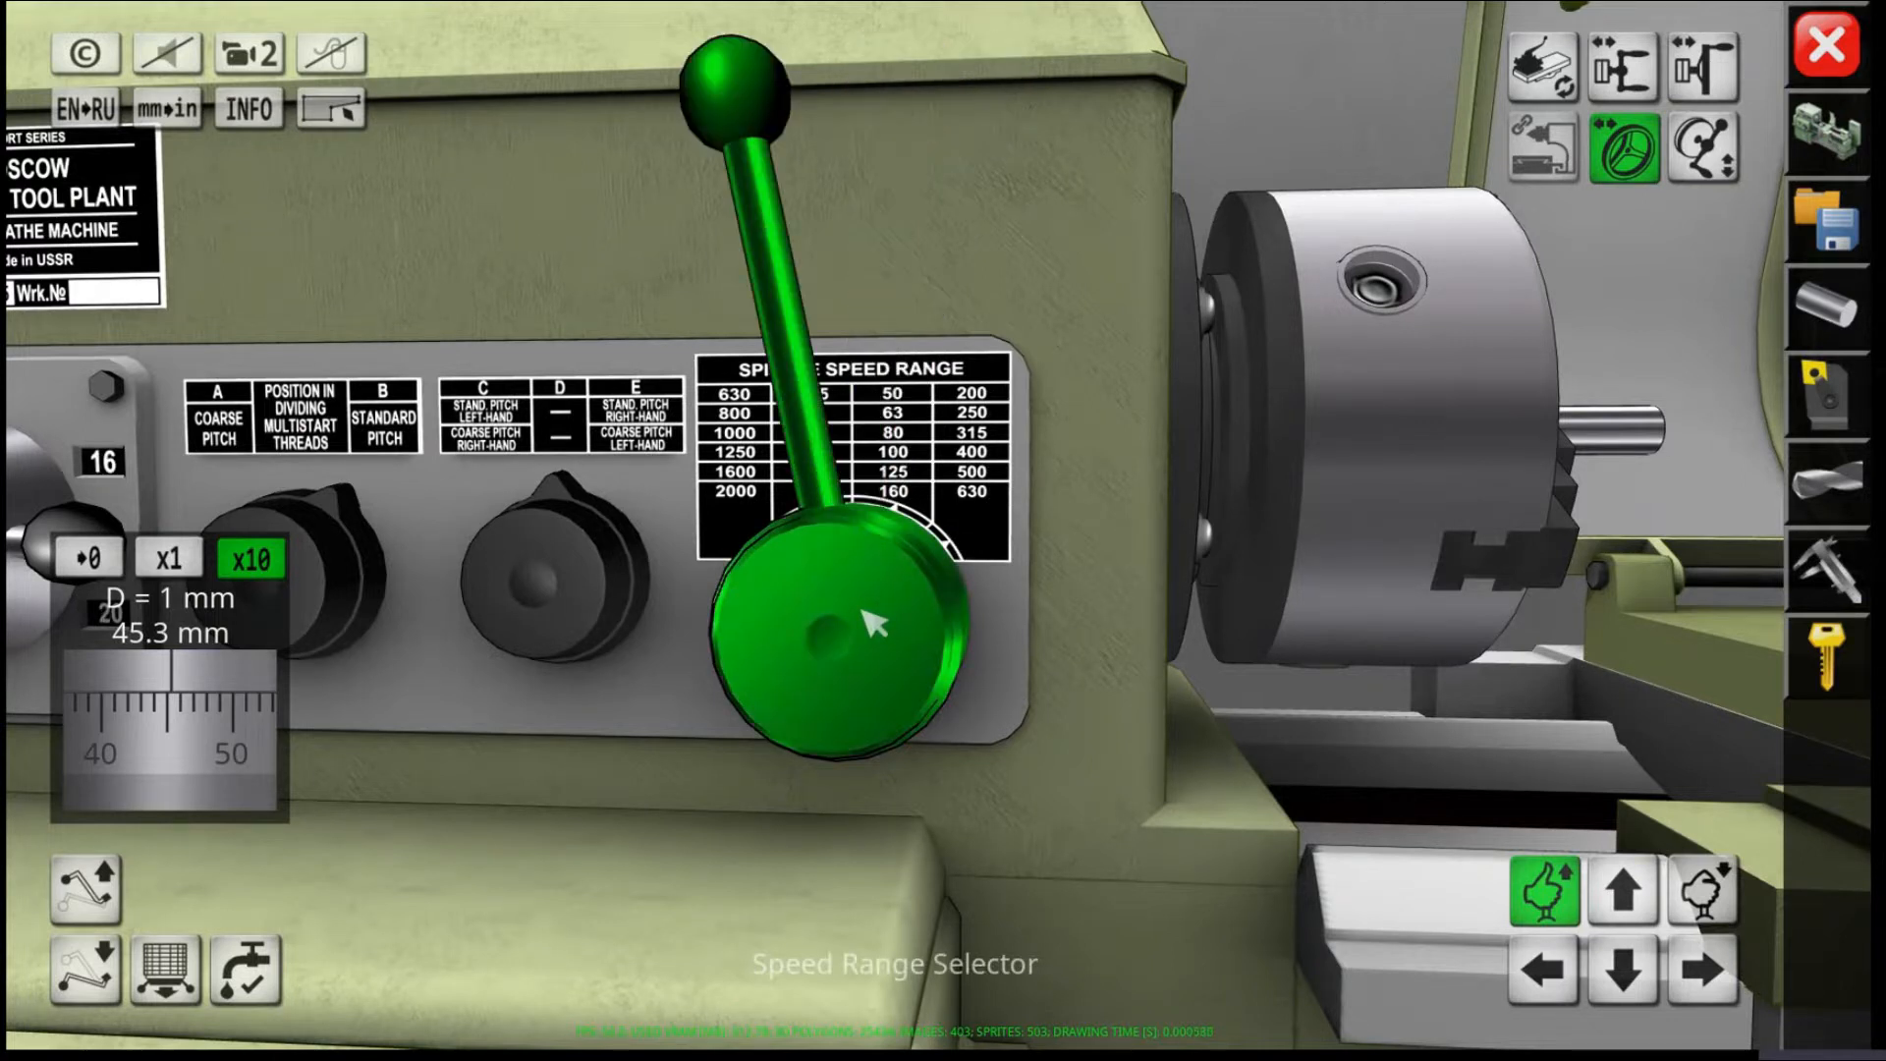
left_click(862, 615)
left_click(860, 627)
left_click(861, 627)
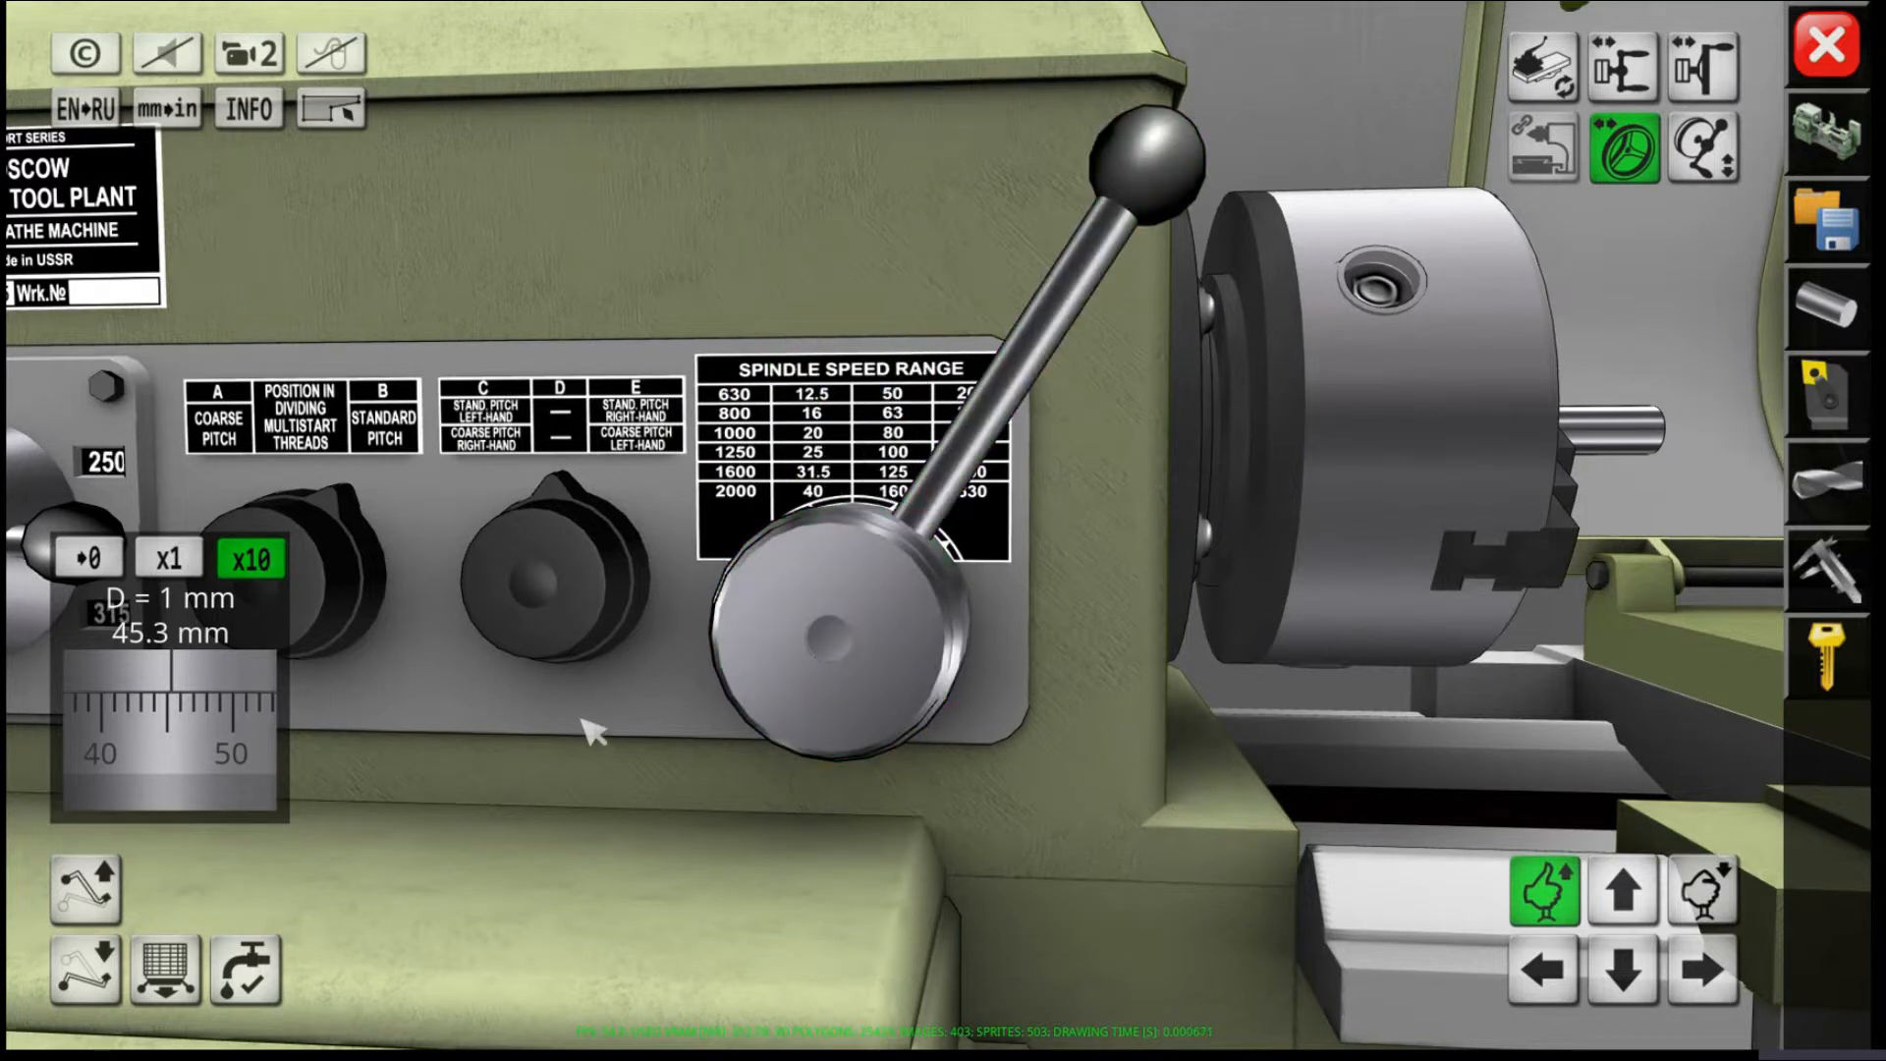
left_click_drag(582, 720, 861, 476)
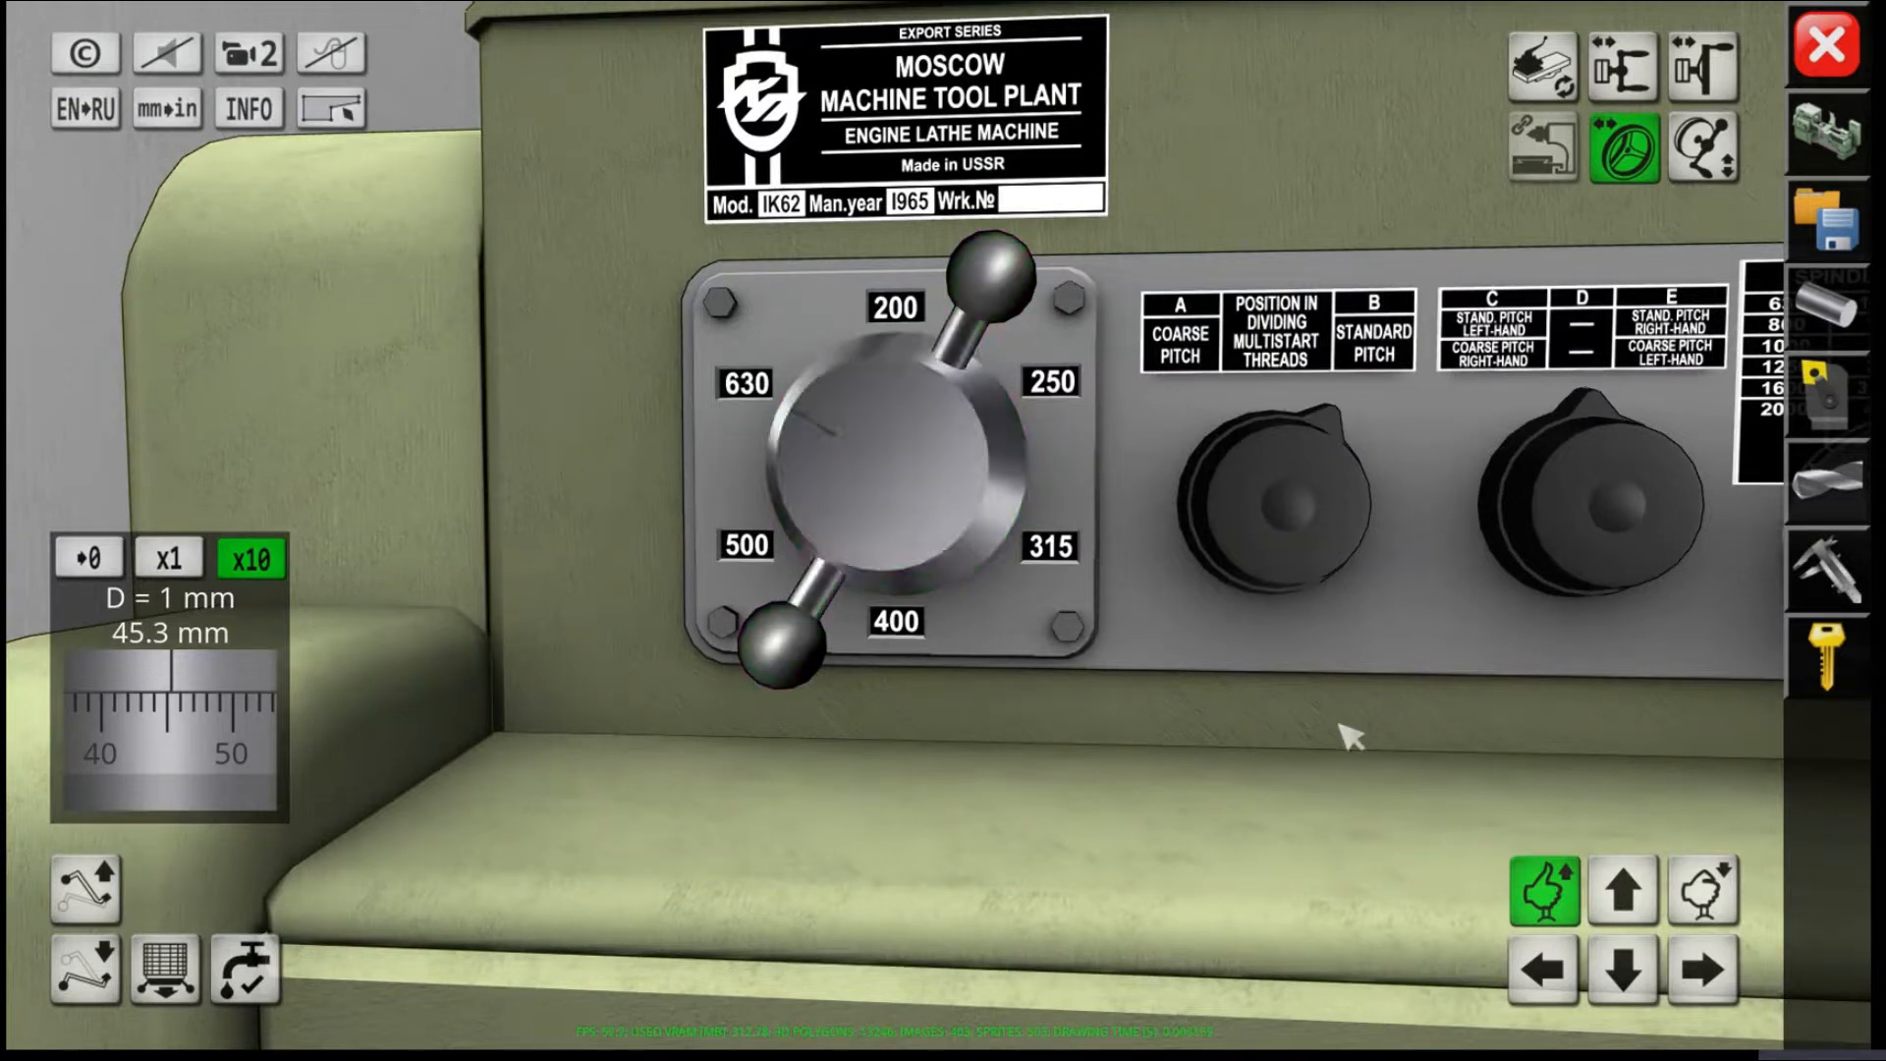
scroll(928, 543, "down", 5)
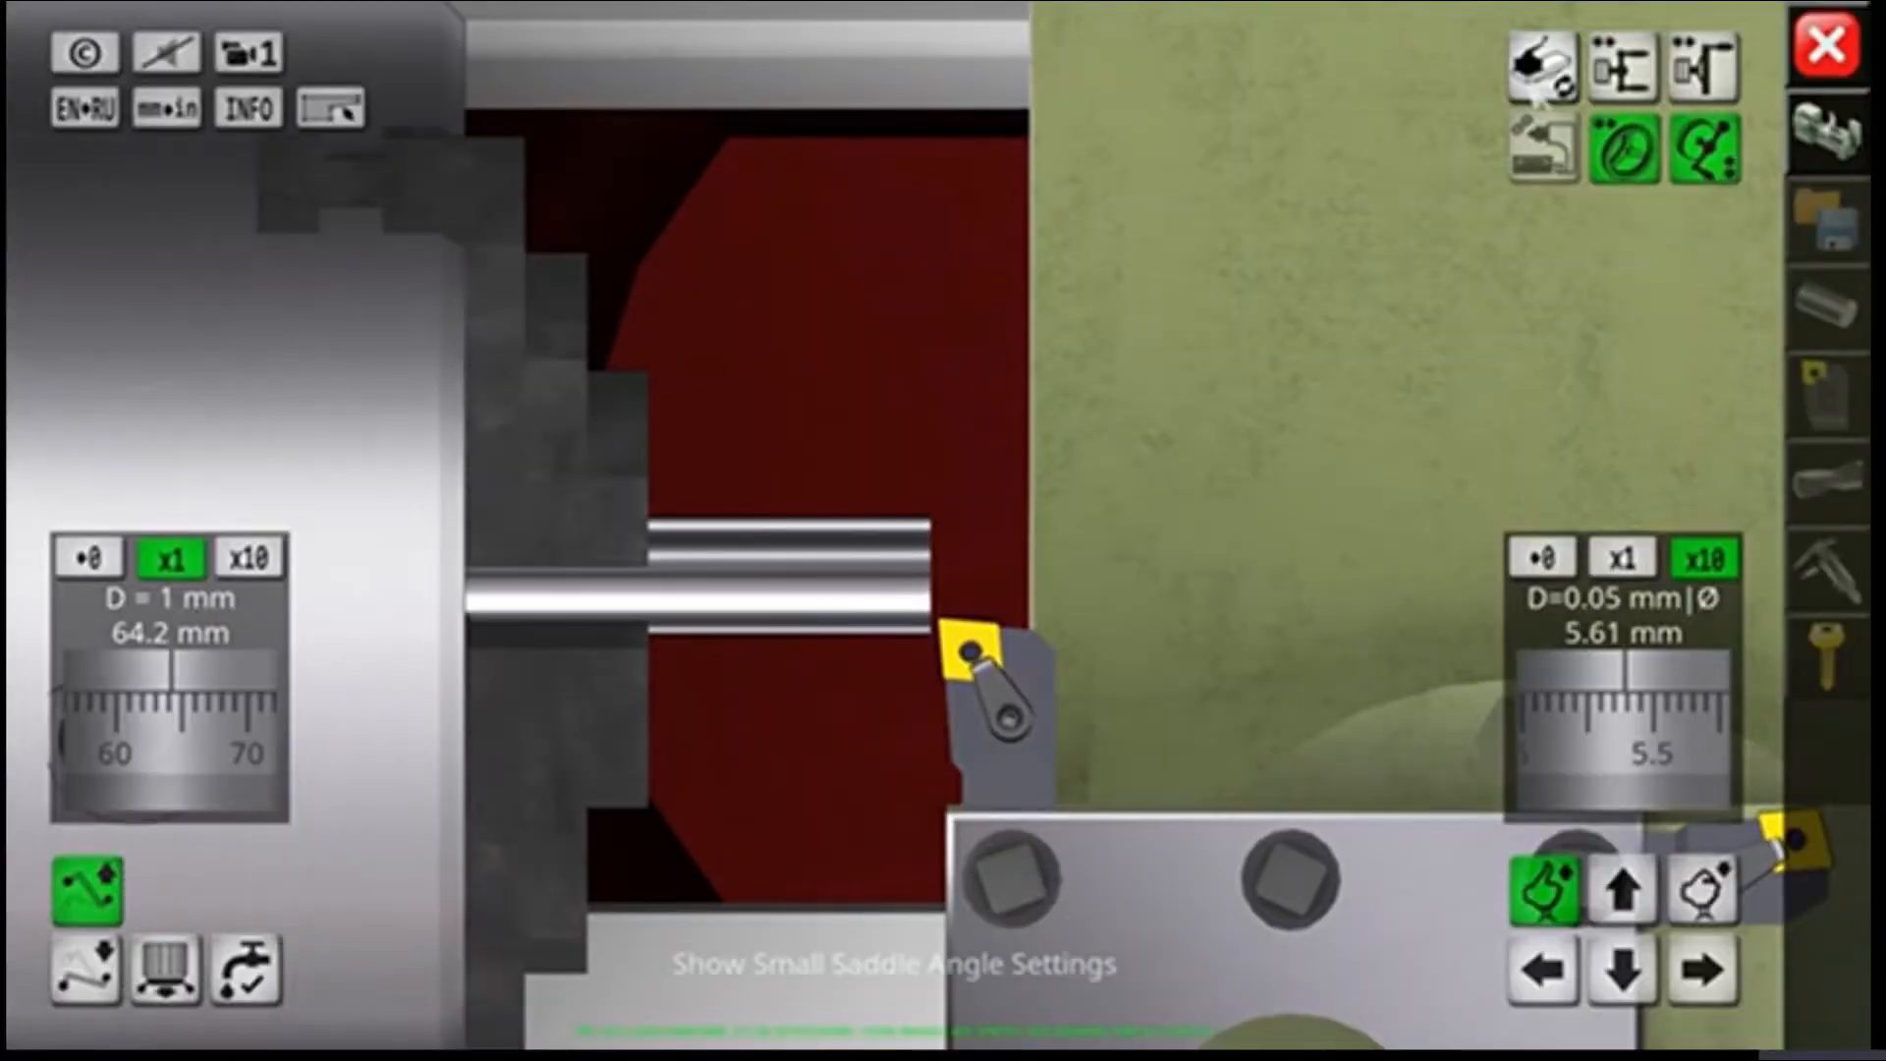
Step: Check the small saddle's angle setting
left_click(1541, 88)
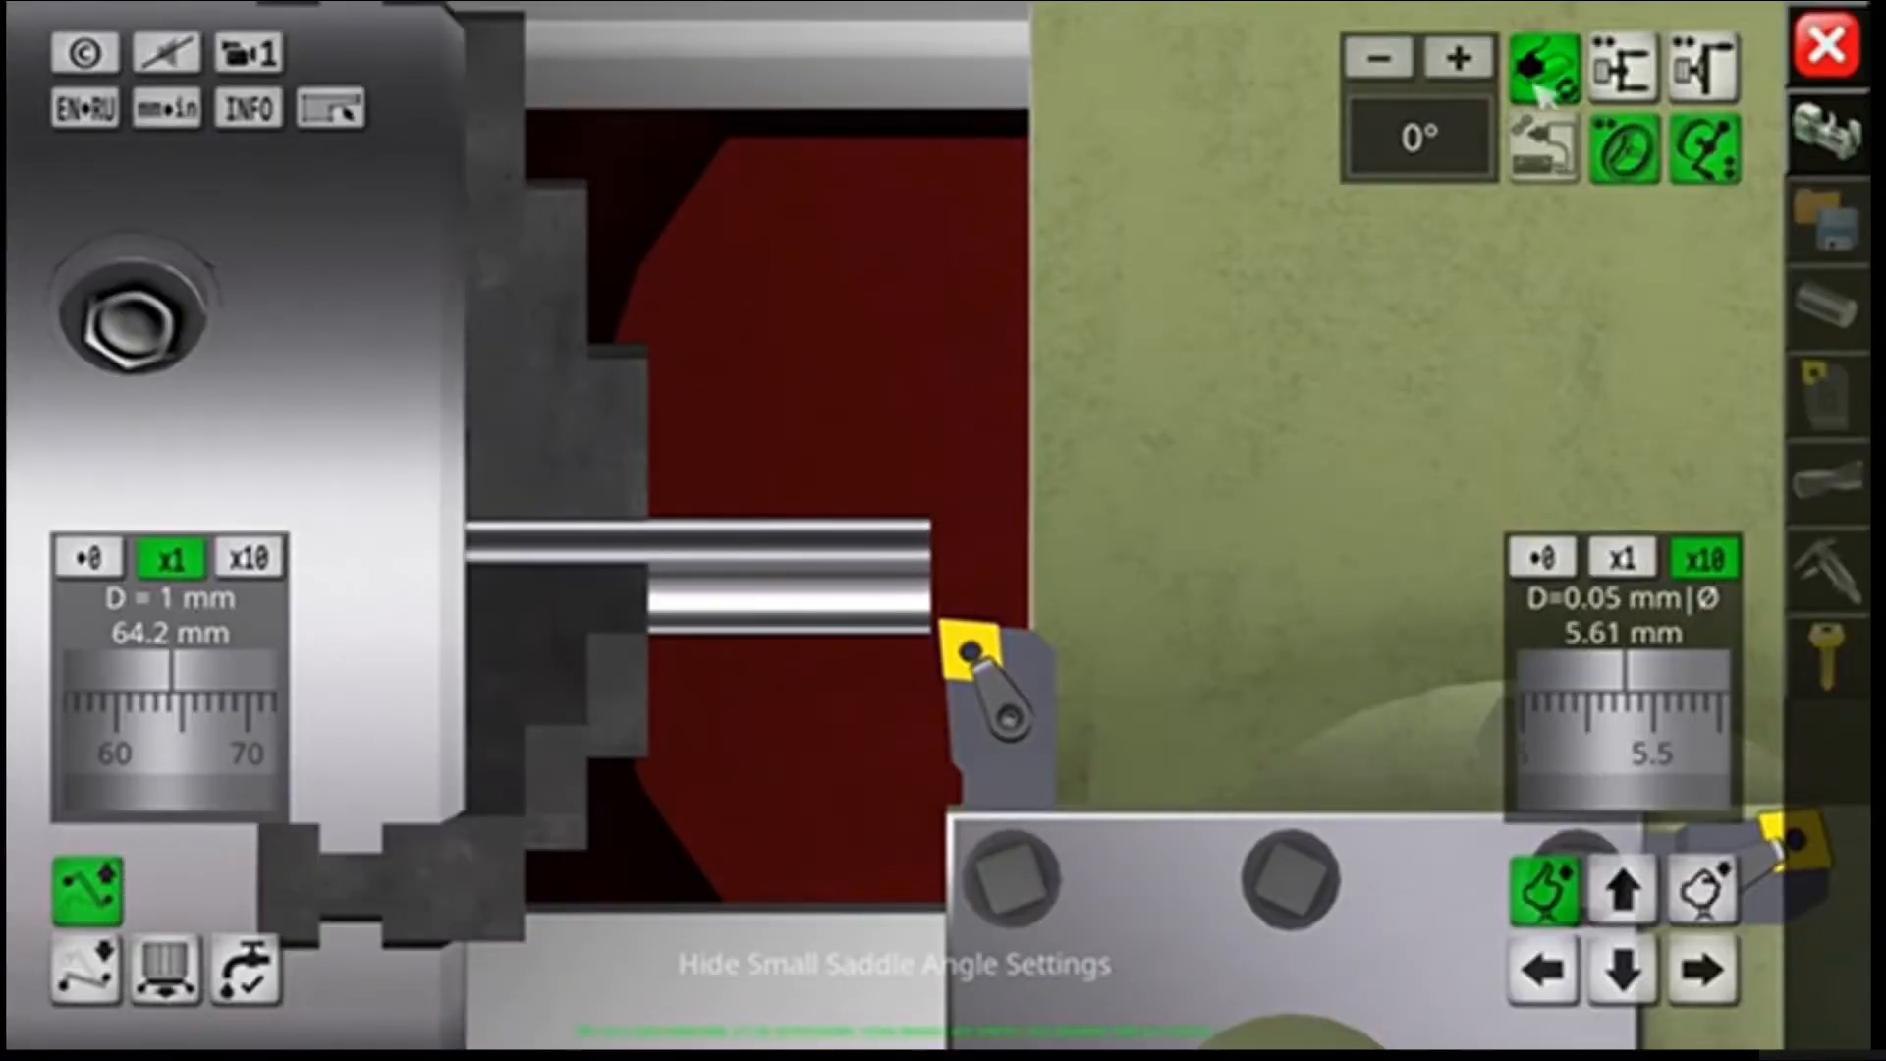
left_click(1543, 94)
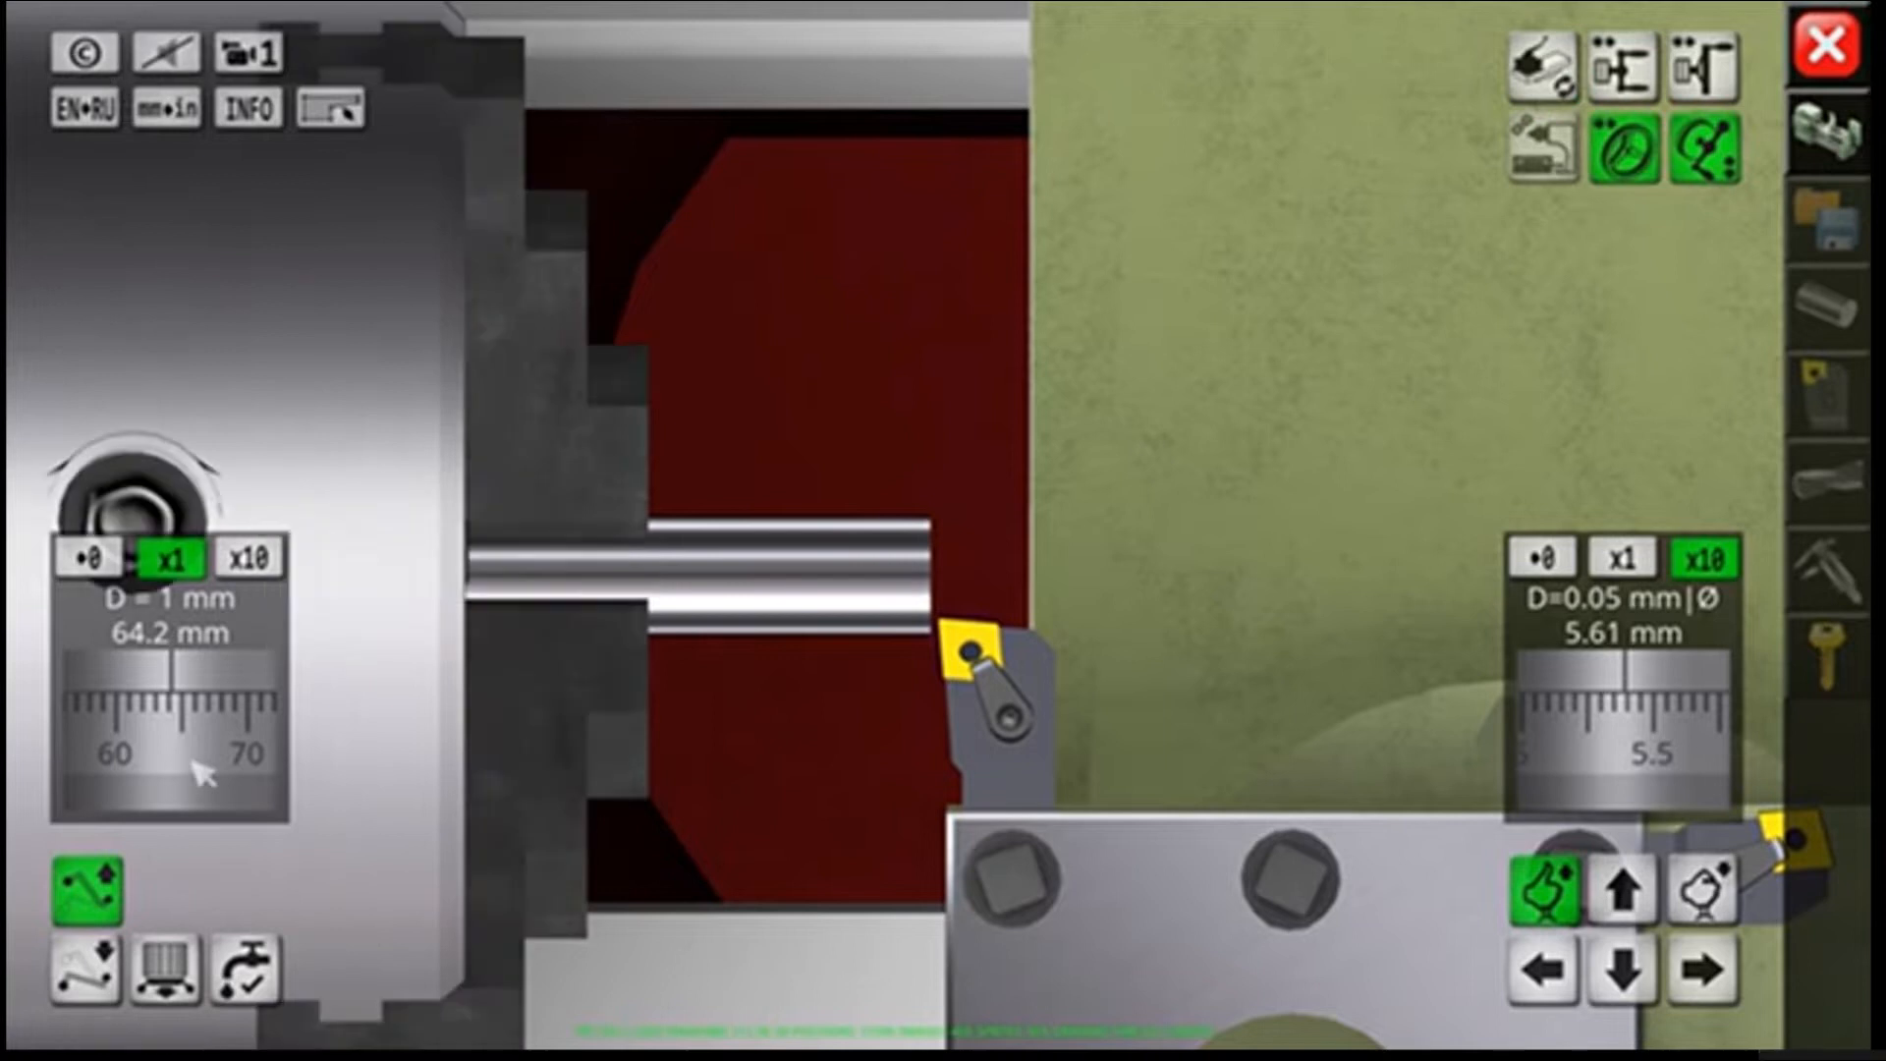
Step: Zero both feed dials at the bar's front corner and face the end at 3 mm and 5 mm on the longitudinal dial
left_click_drag(184, 769, 163, 770)
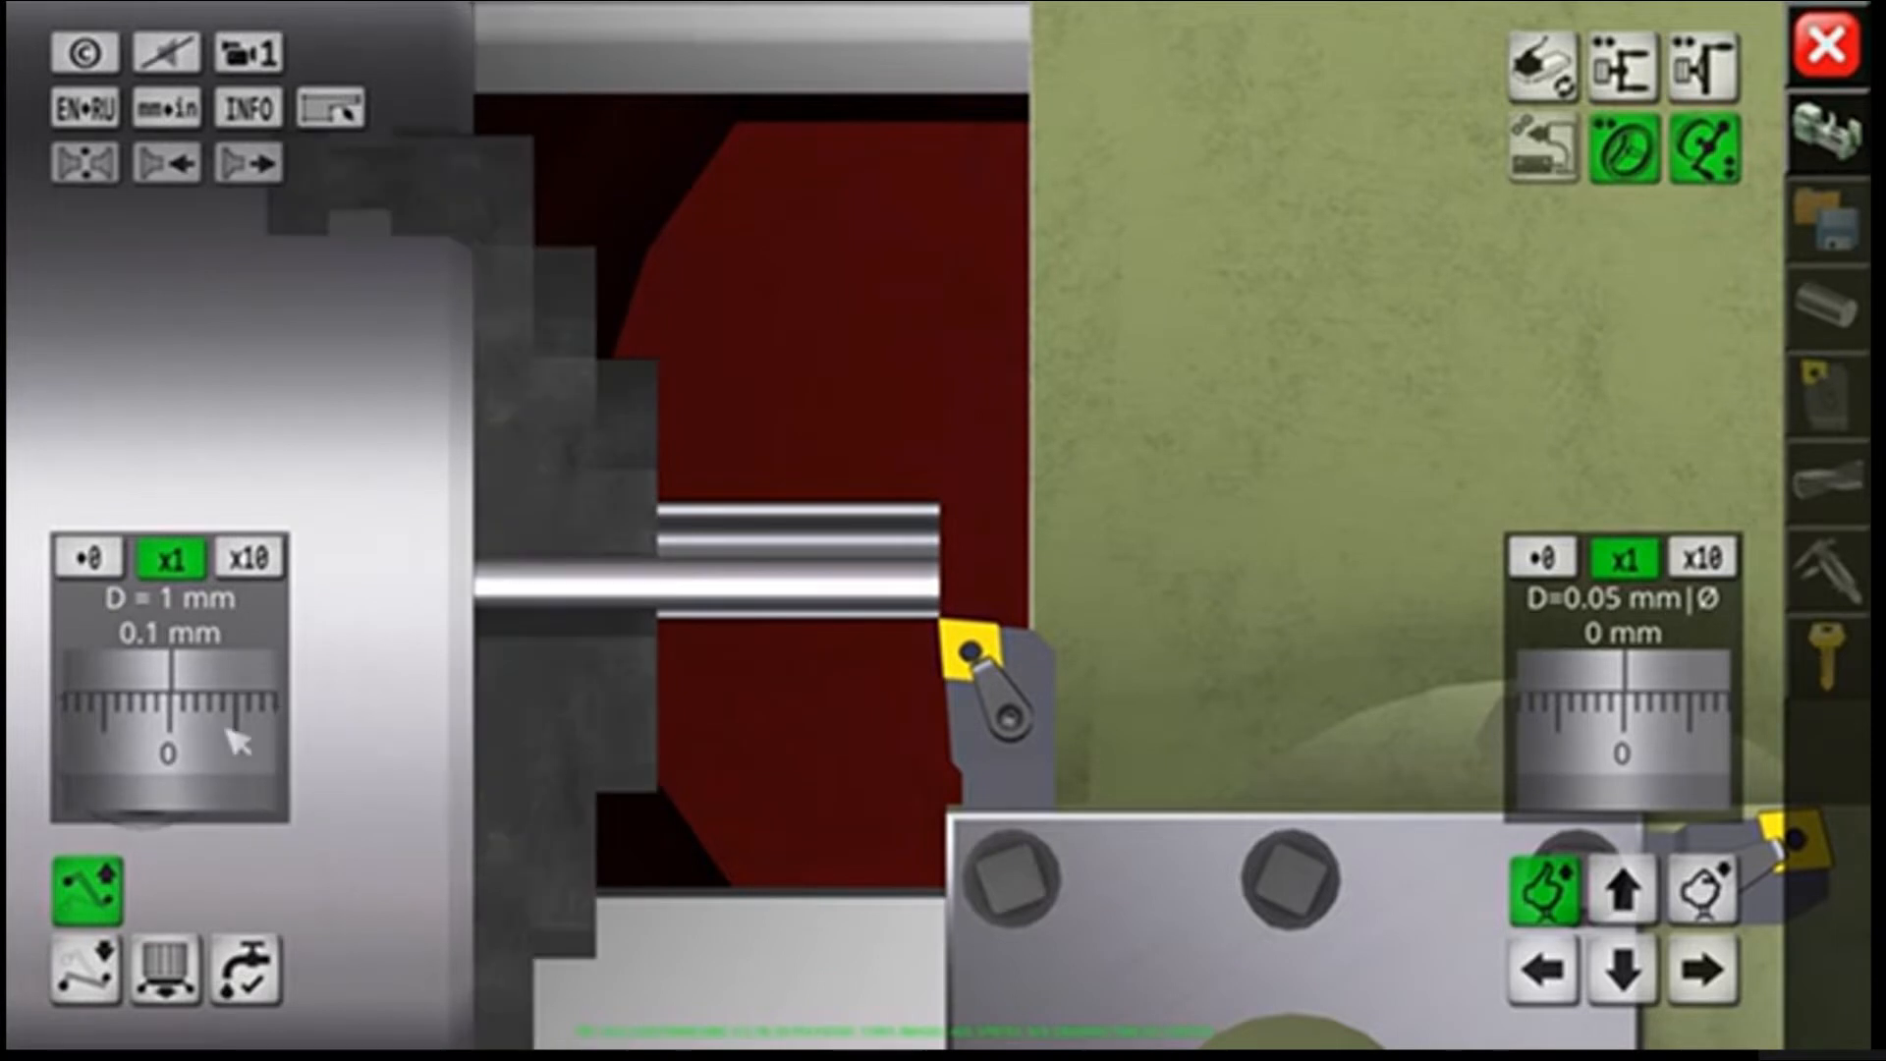
left_click_drag(236, 742, 197, 754)
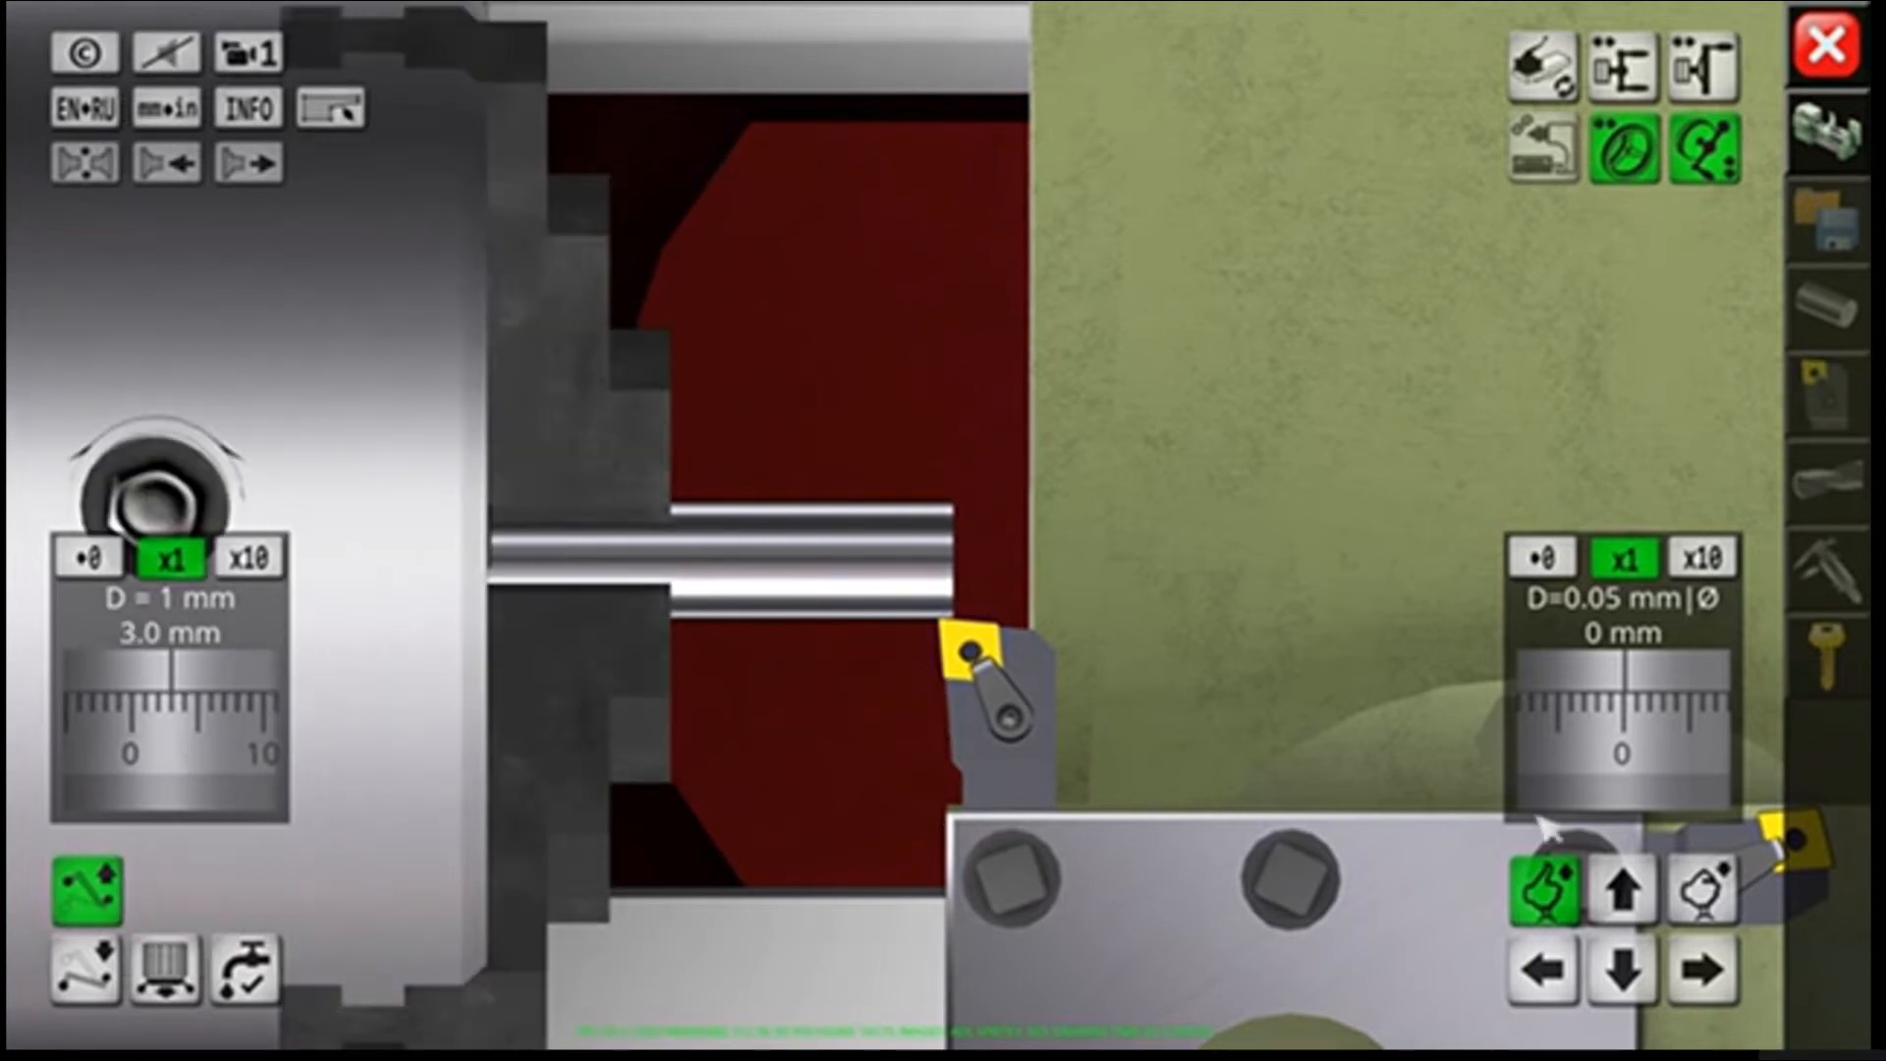
left_click_drag(1682, 766, 1754, 755)
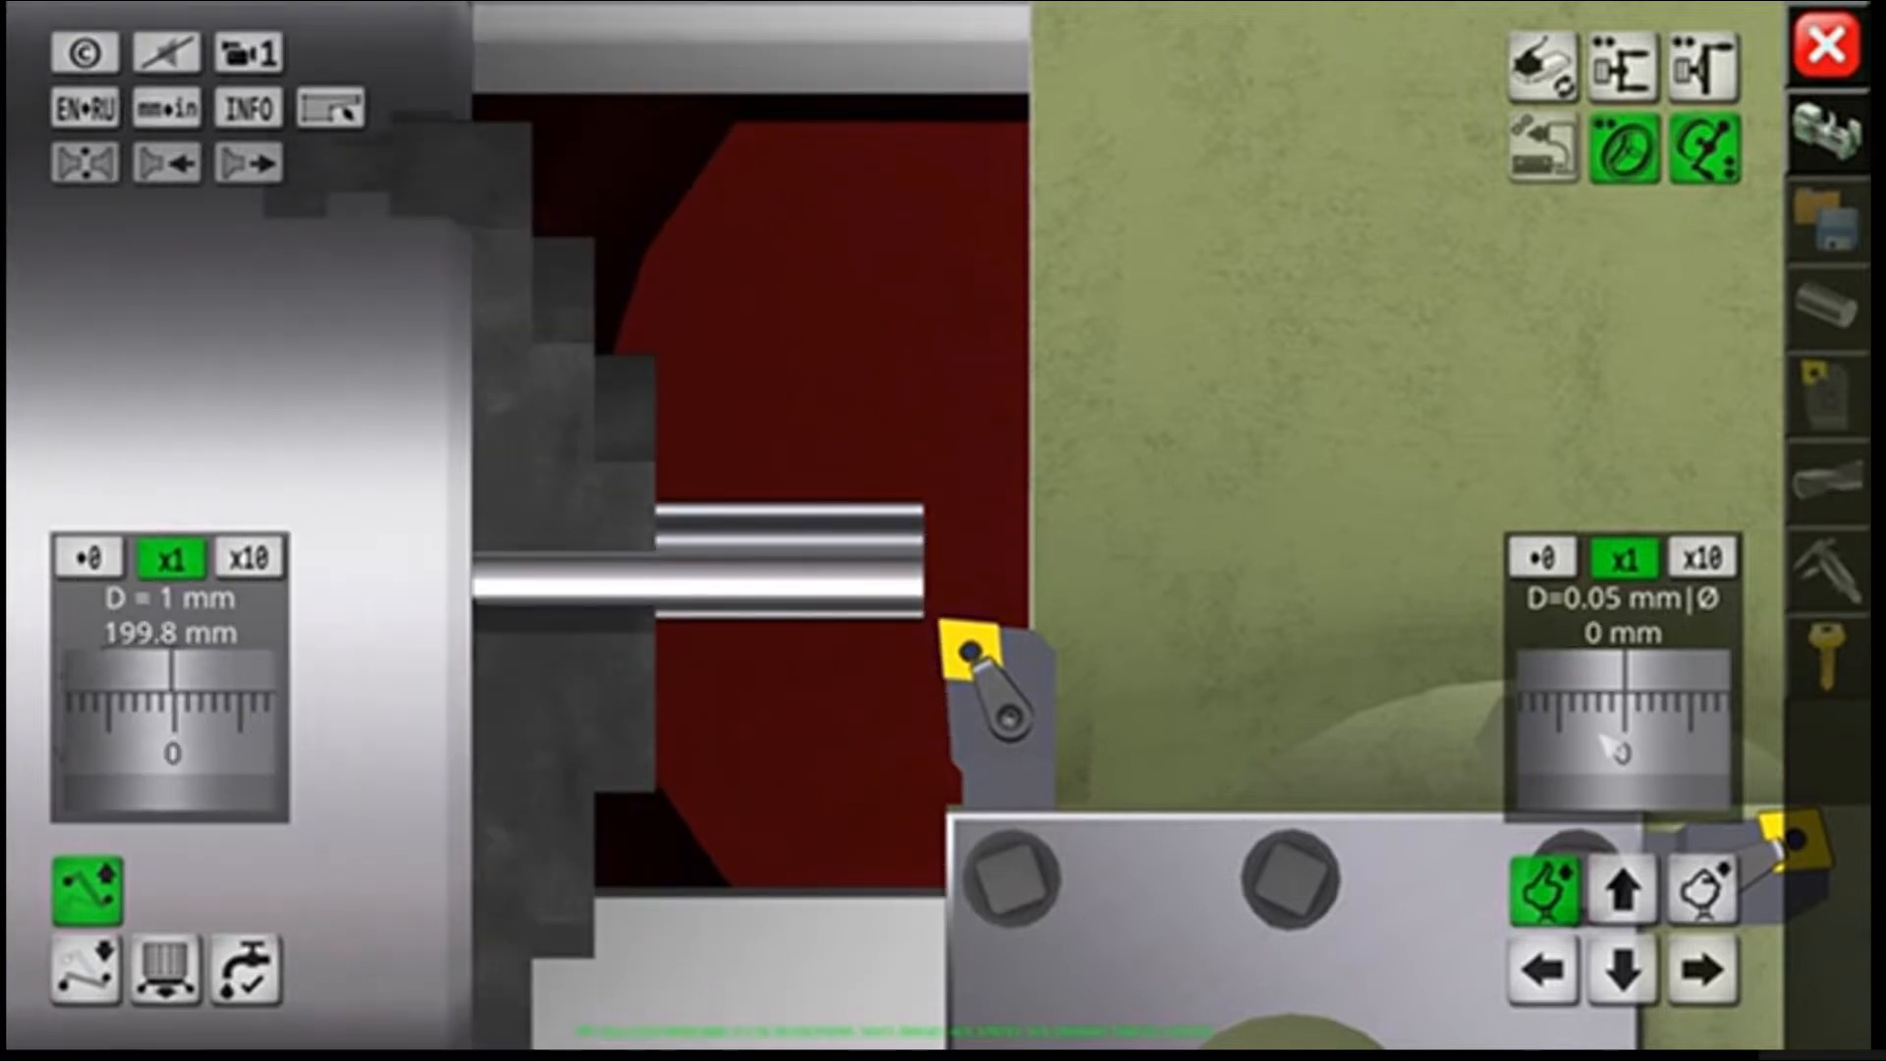
left_click_drag(295, 727, 180, 751)
left_click_drag(1611, 747, 1870, 761)
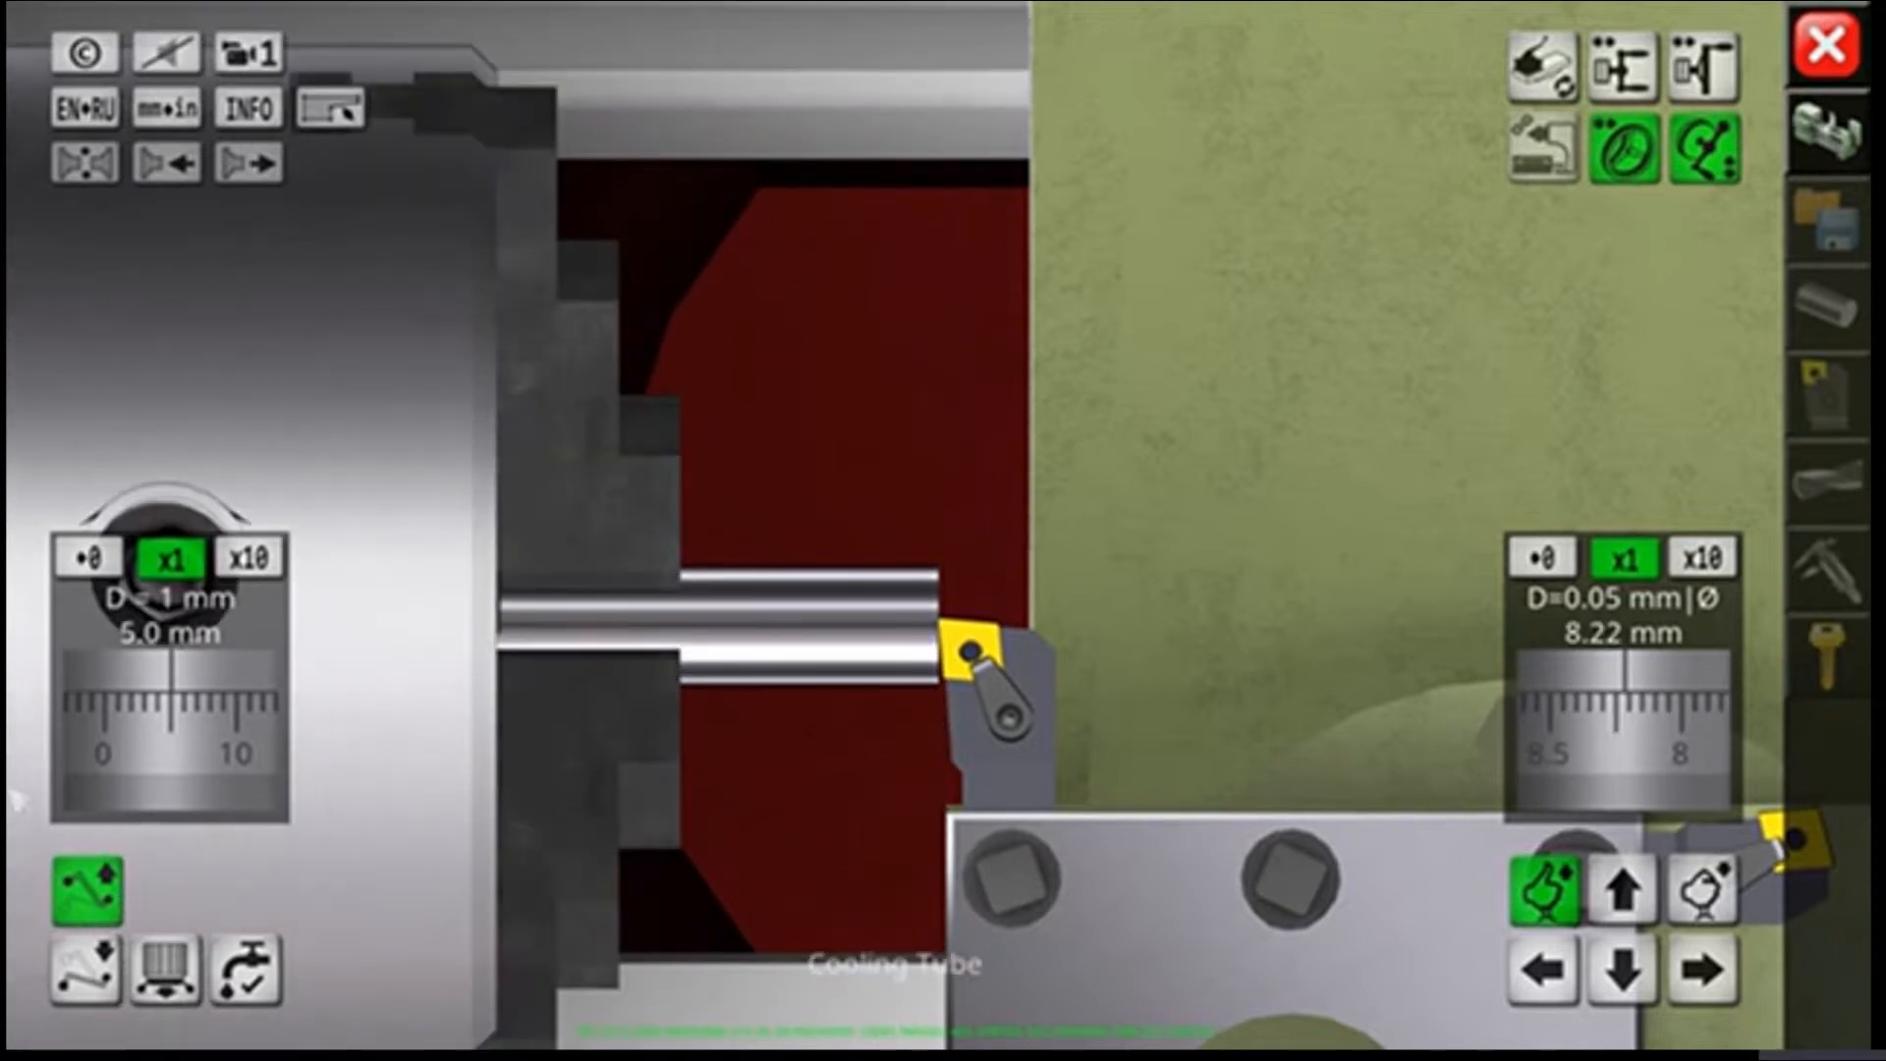
Step: Extend the bar further out of the chuck, align the tool with its end face and zero the longitudinal dial
left_click_drag(157, 751, 202, 752)
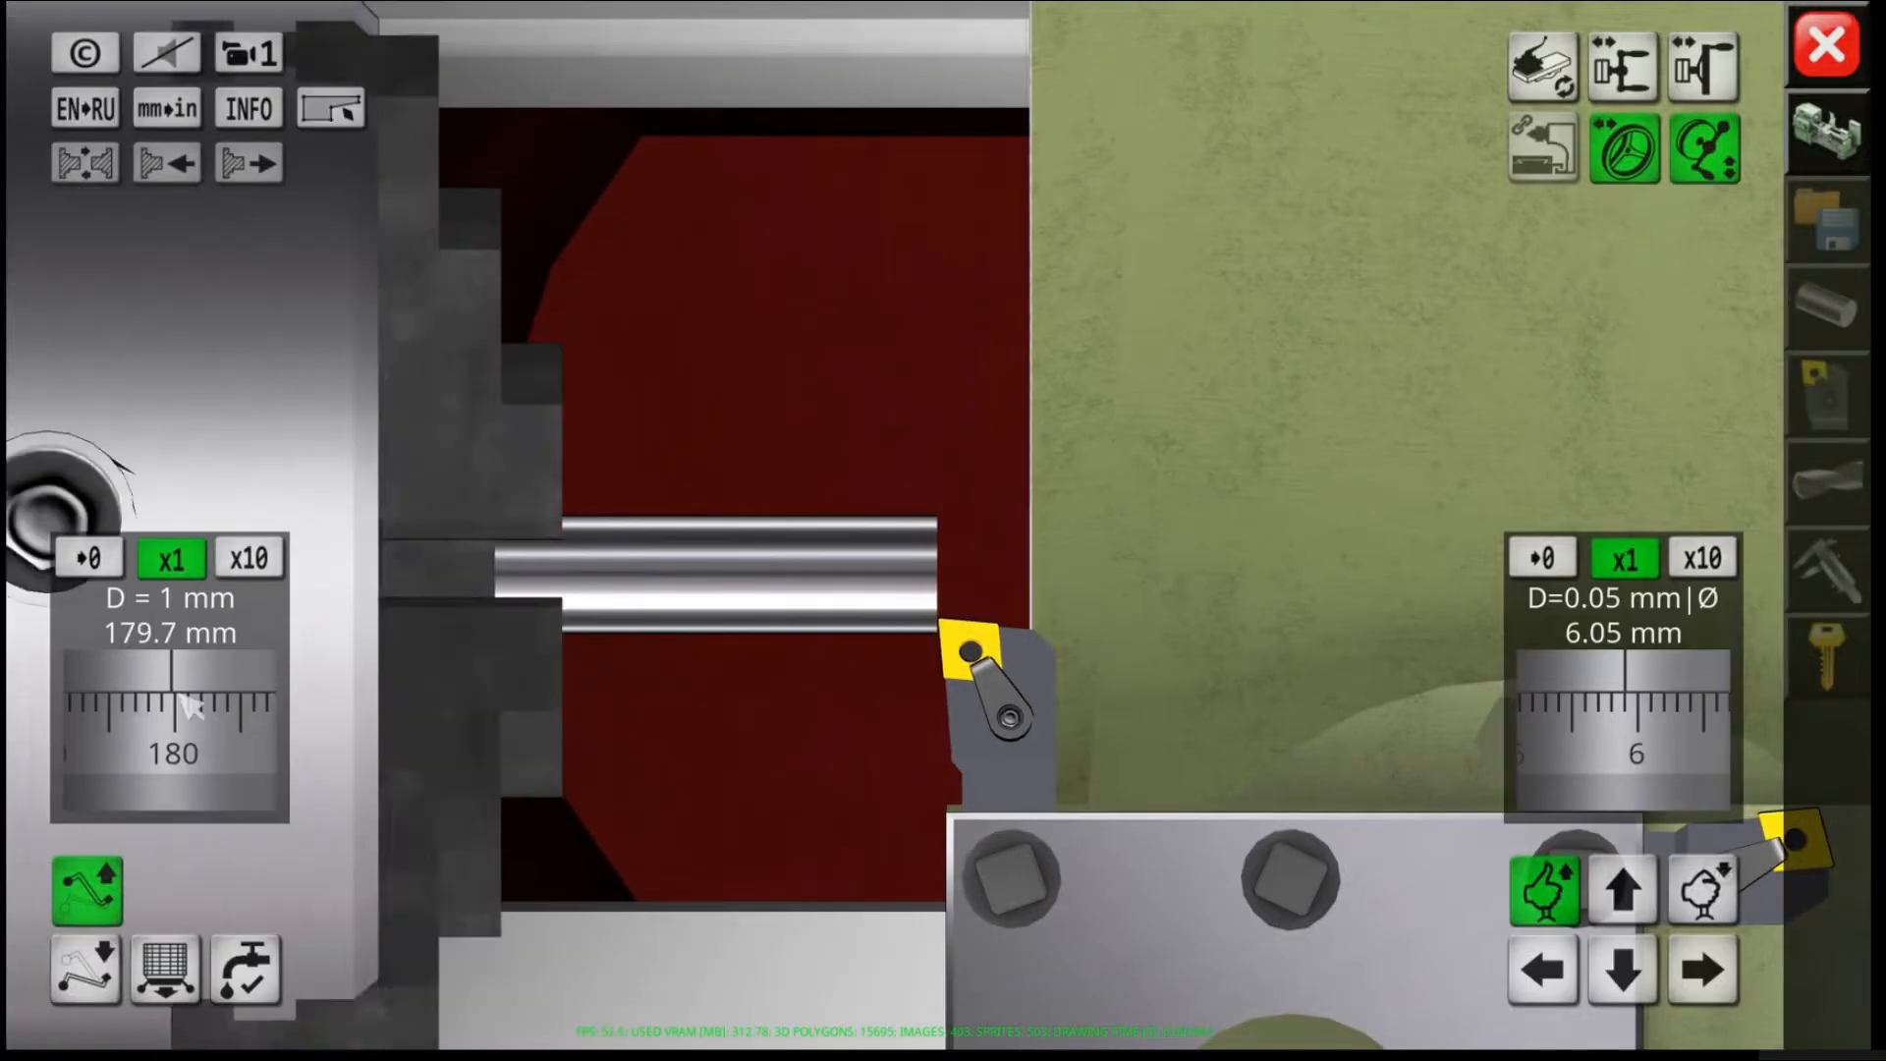
left_click_drag(179, 693, 170, 693)
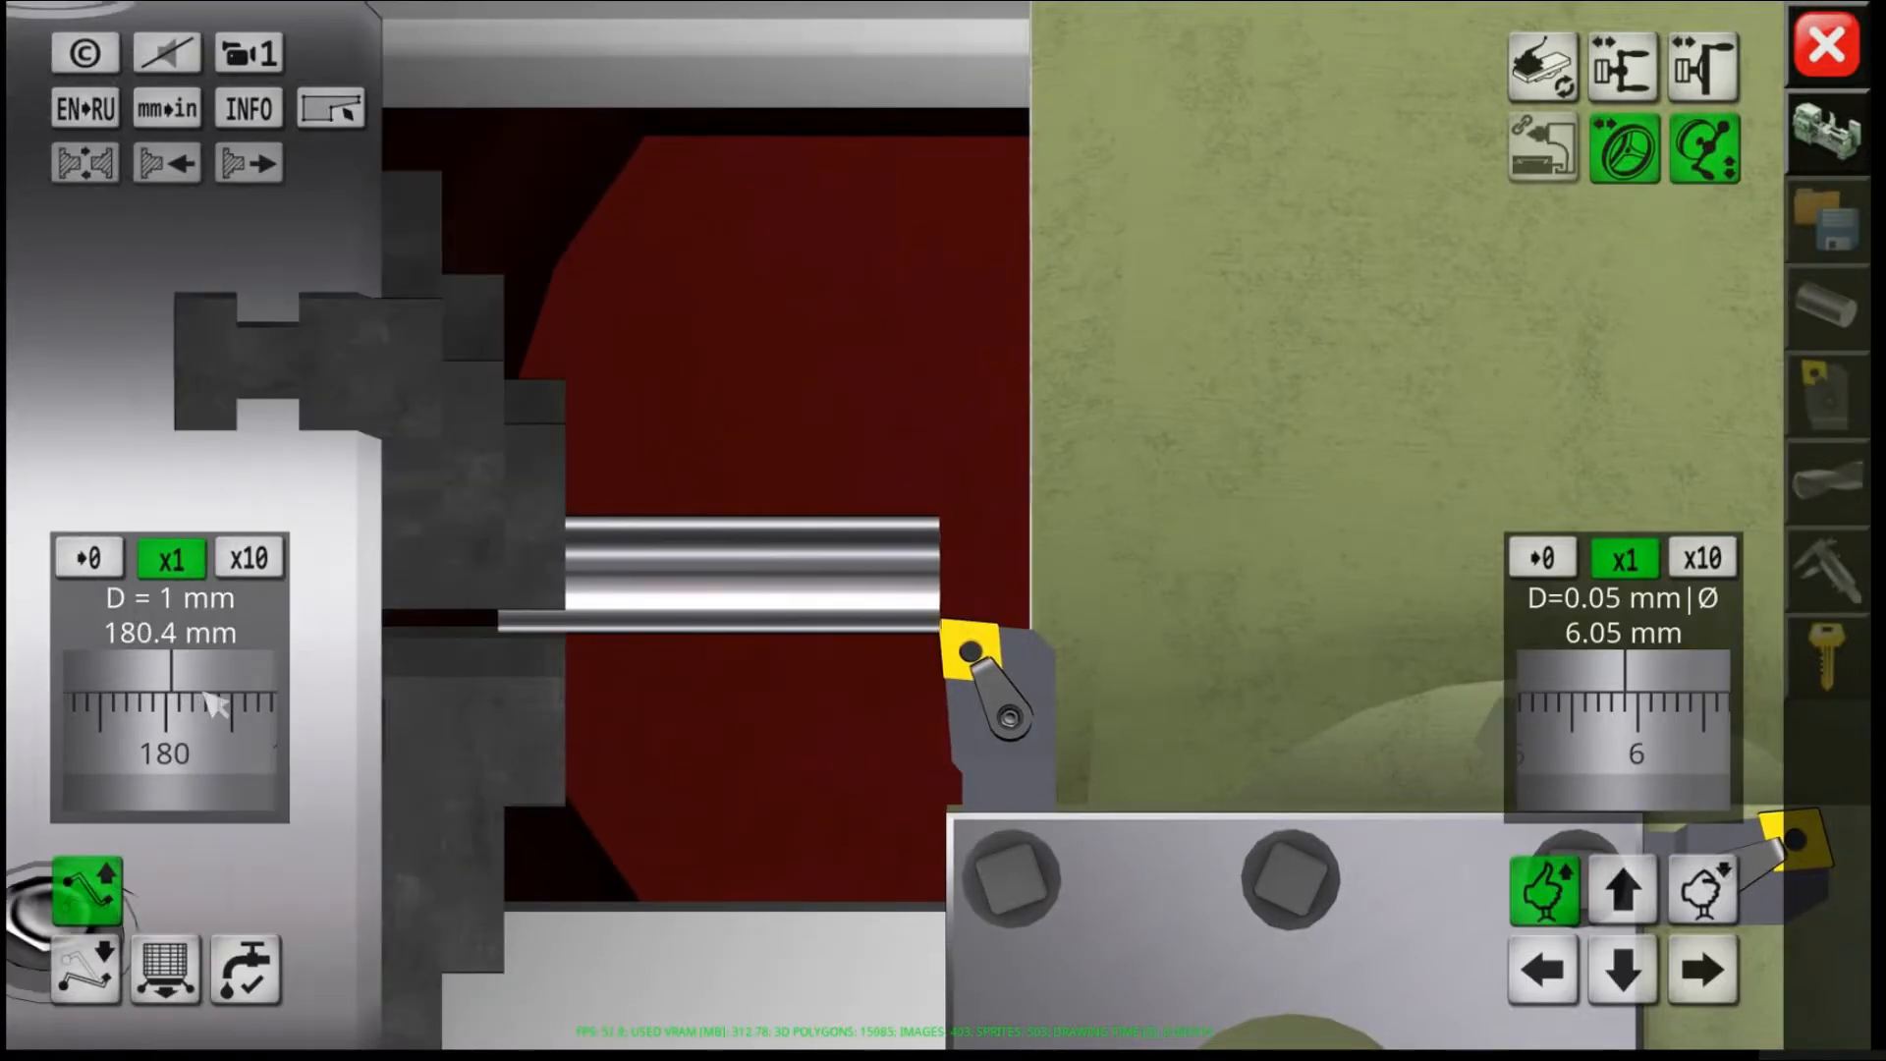
left_click(88, 558)
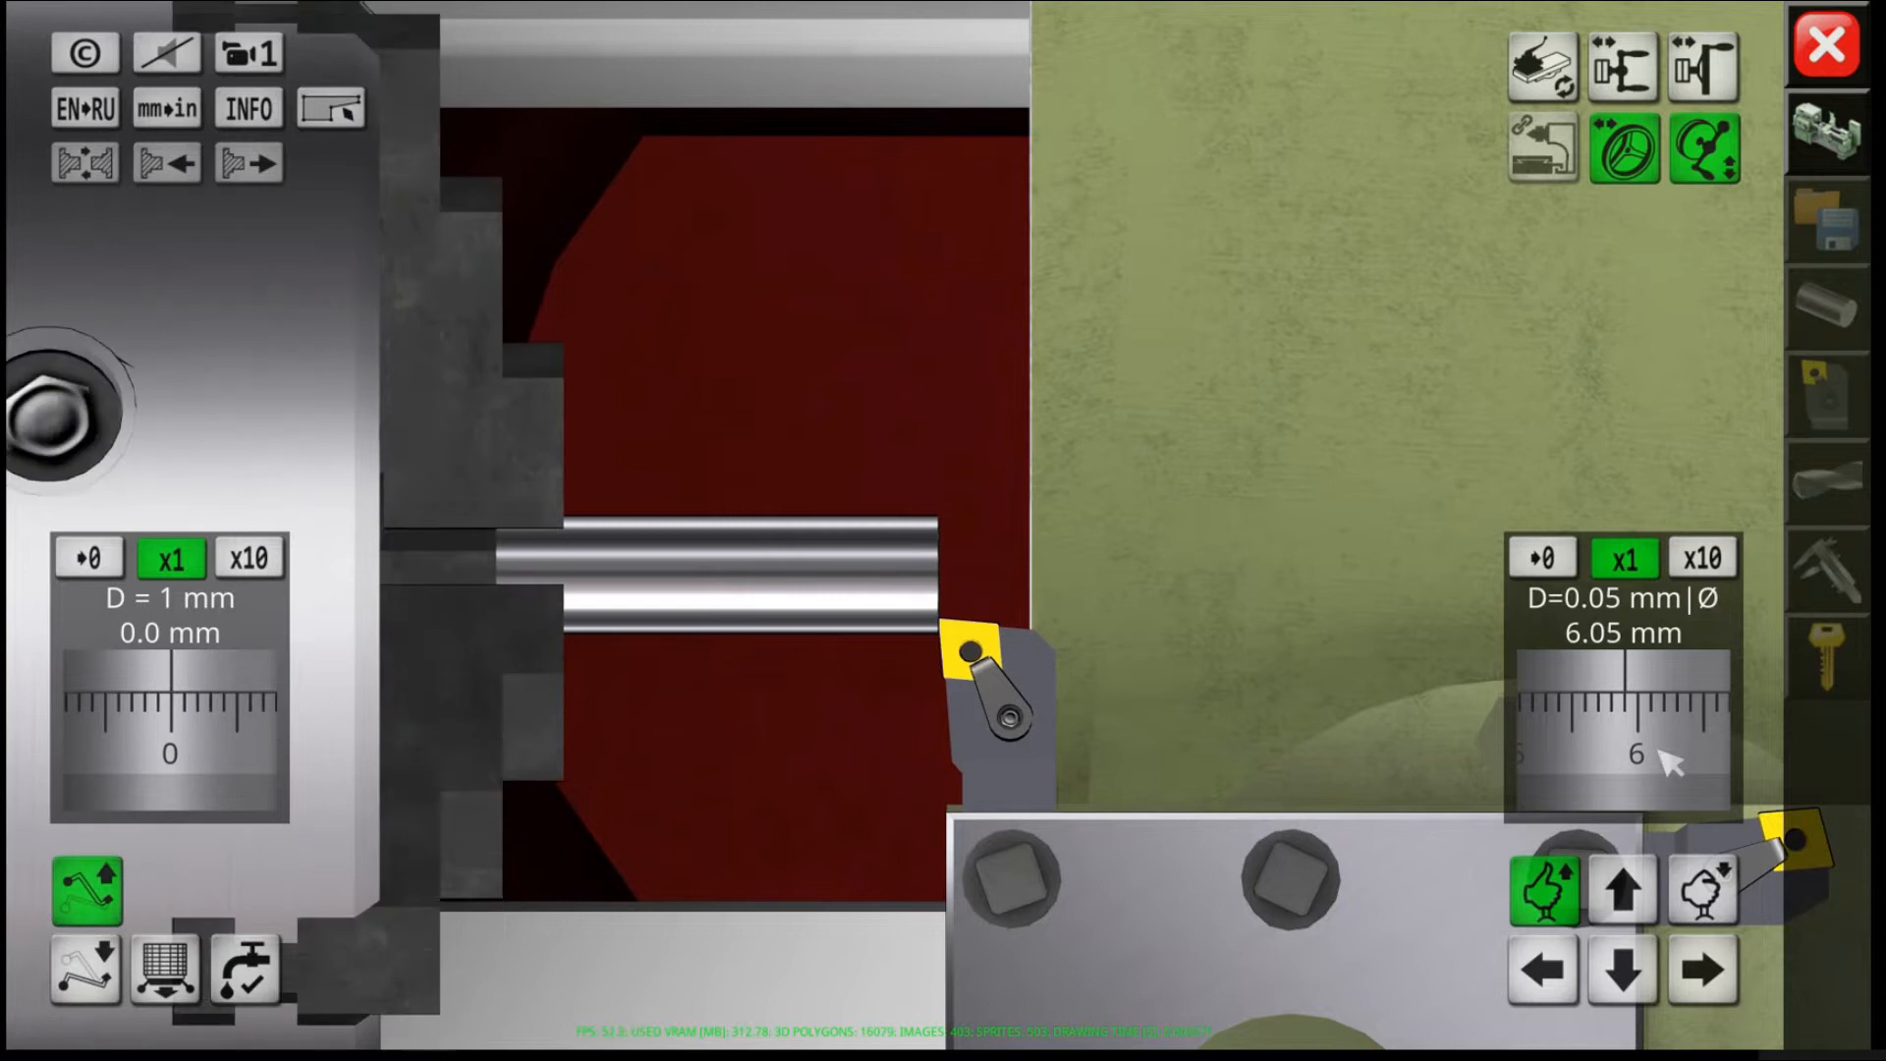
Step: Turn the bar over a 60 mm length at 2 mm on the cross-feed dial and return the tool to the bar's end
mouse_move(1660, 753)
left_mouse_down()
mouse_move(1587, 770)
mouse_move(1661, 764)
left_mouse_up()
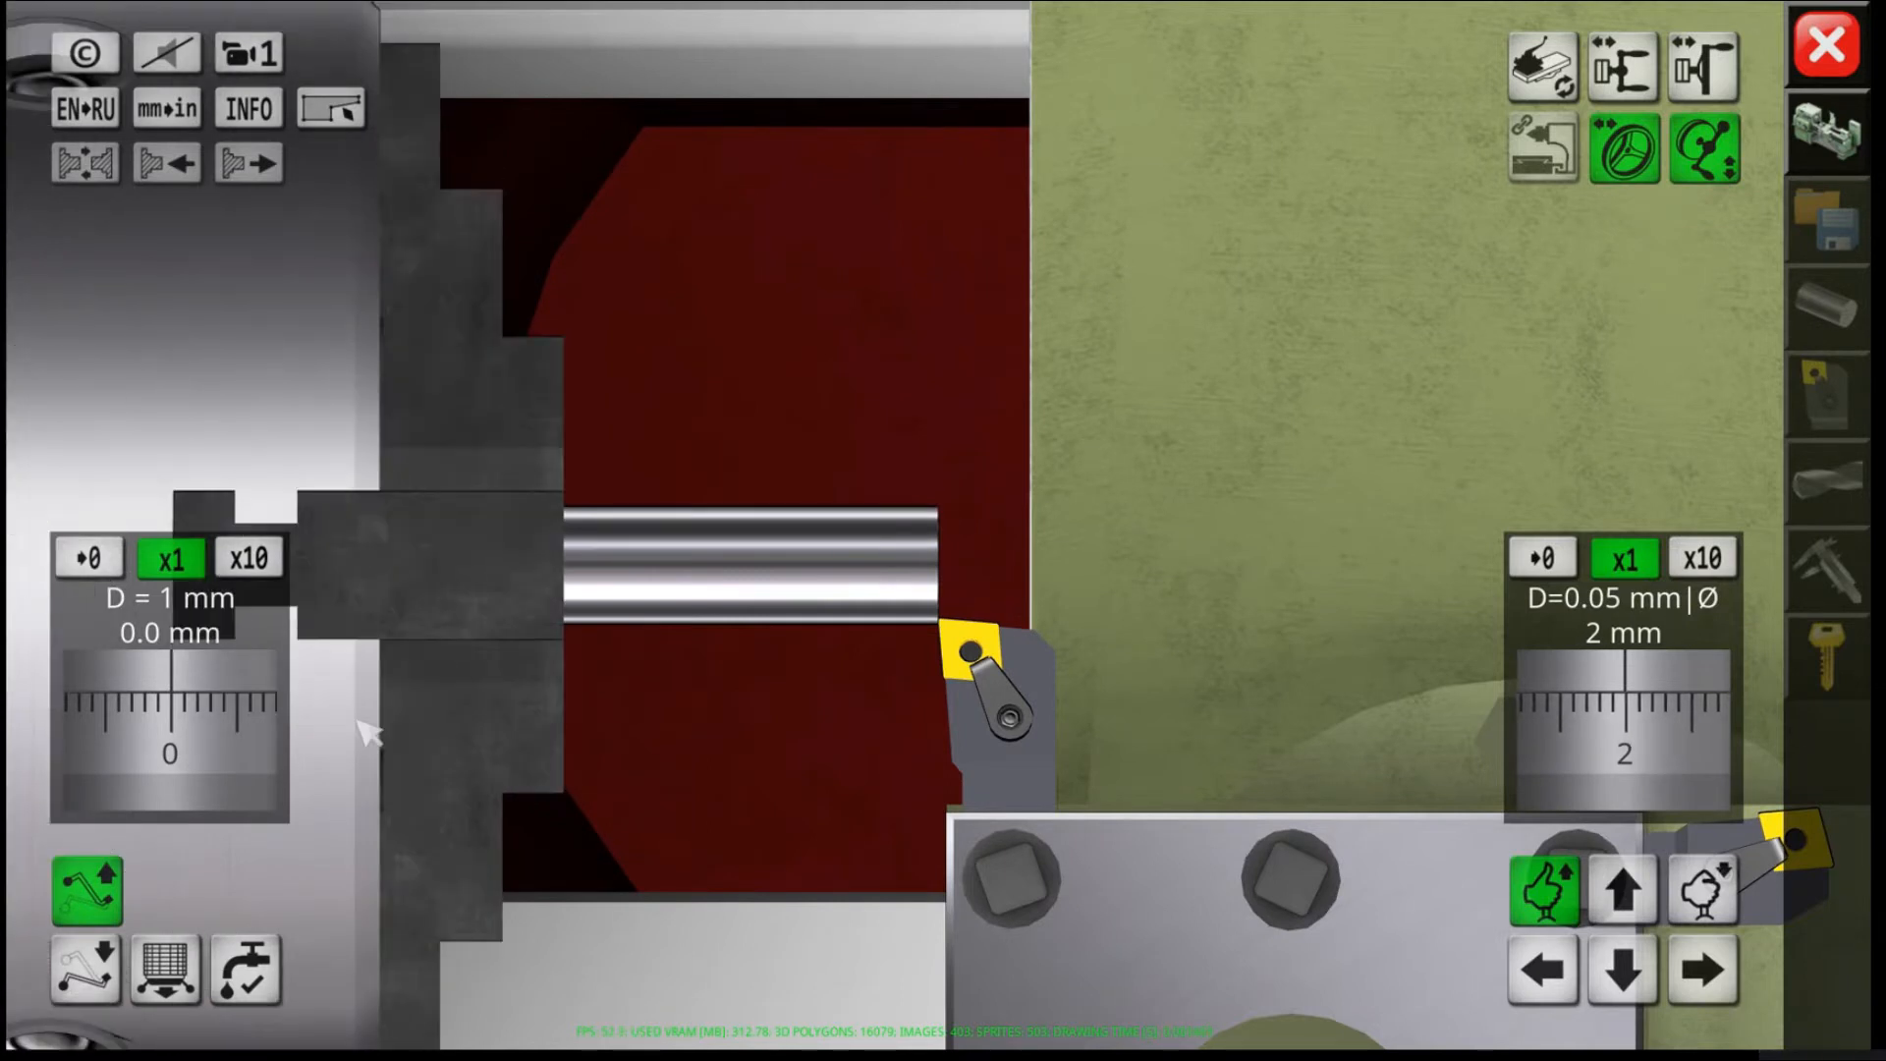
left_click_drag(262, 741, 182, 709)
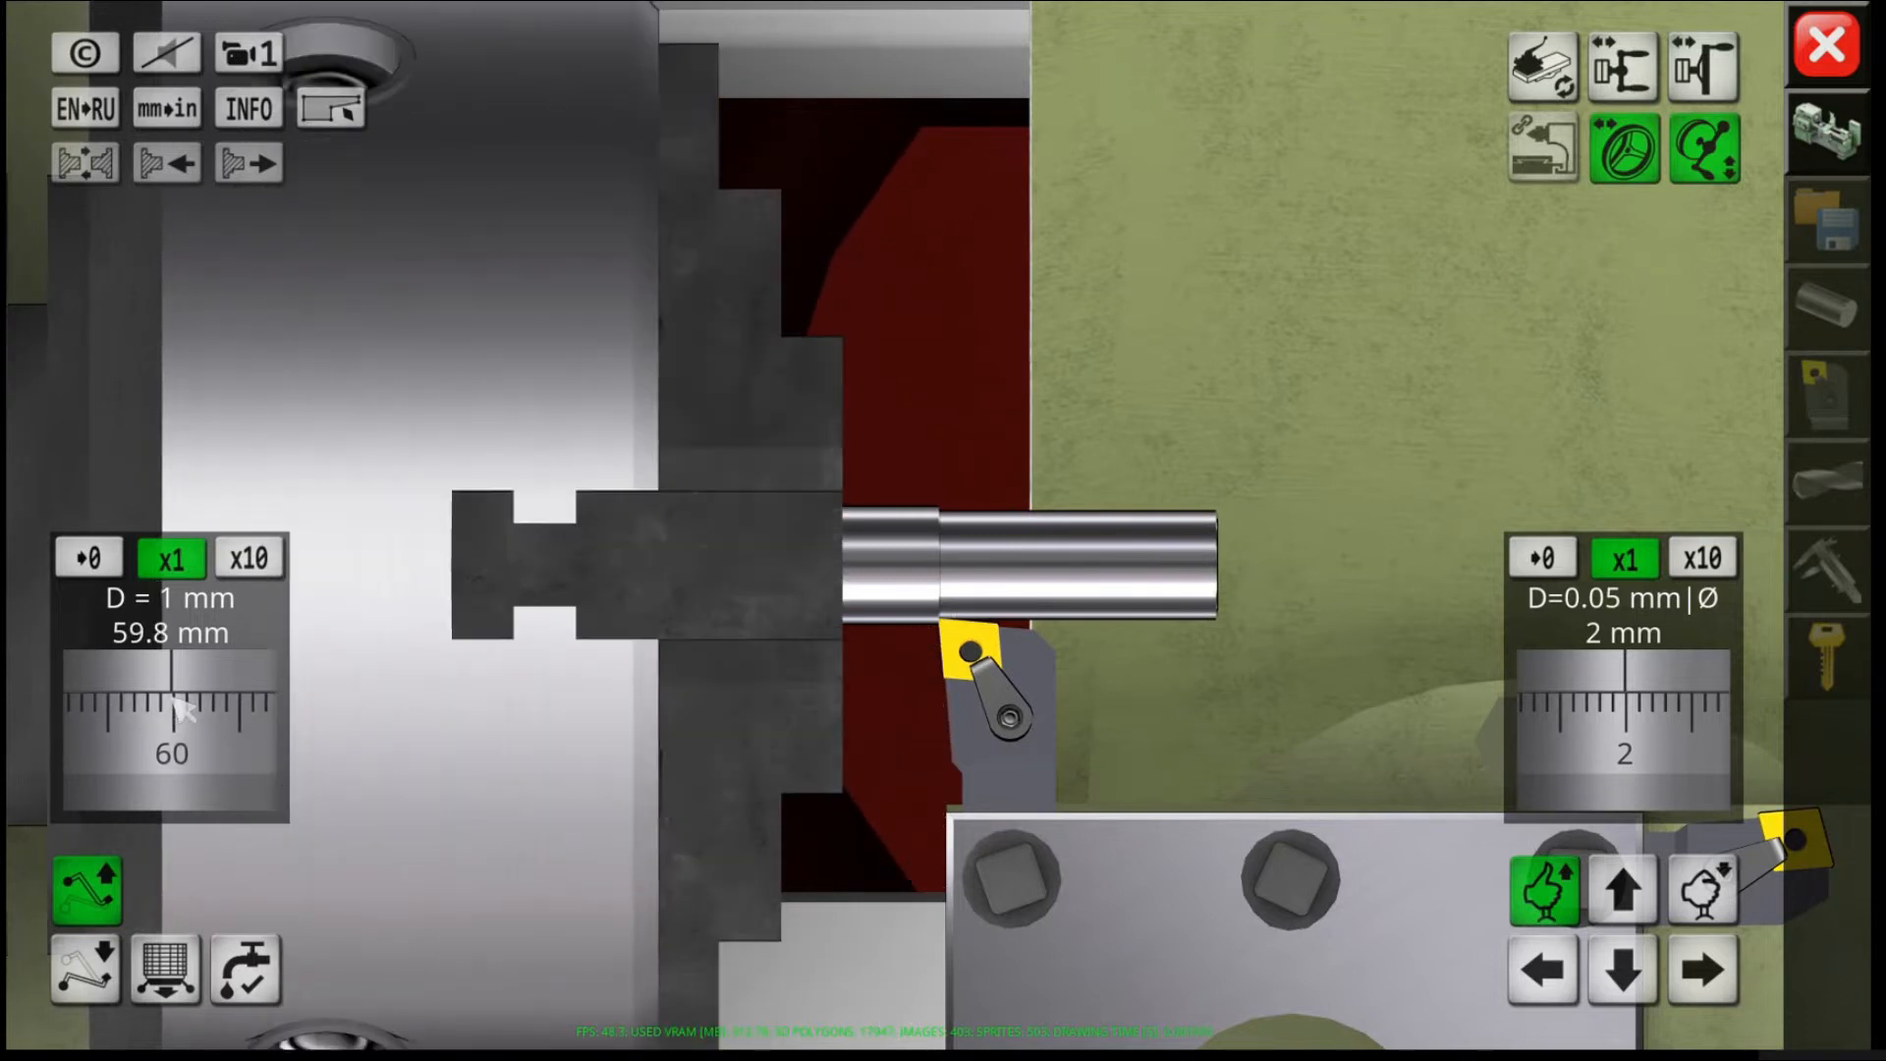
scroll(1624, 751, "down", 5)
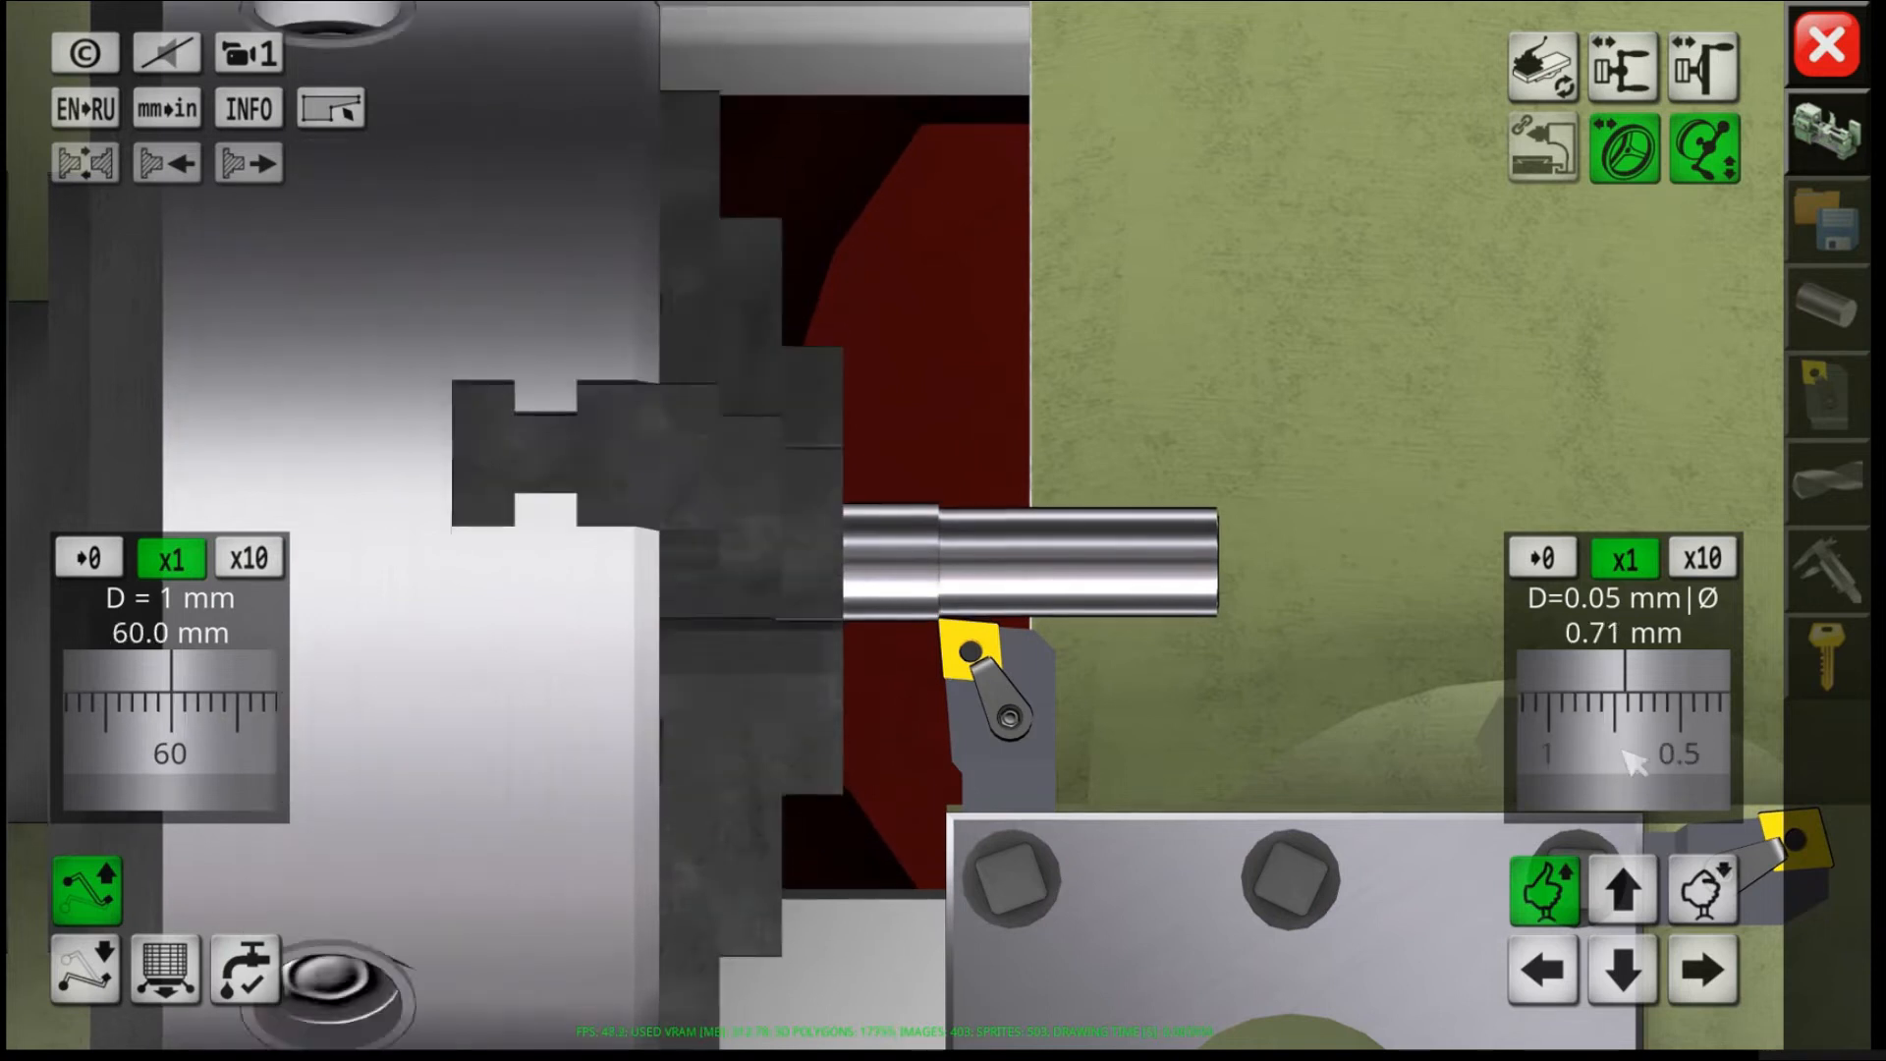
scroll(1631, 761, "down", 1)
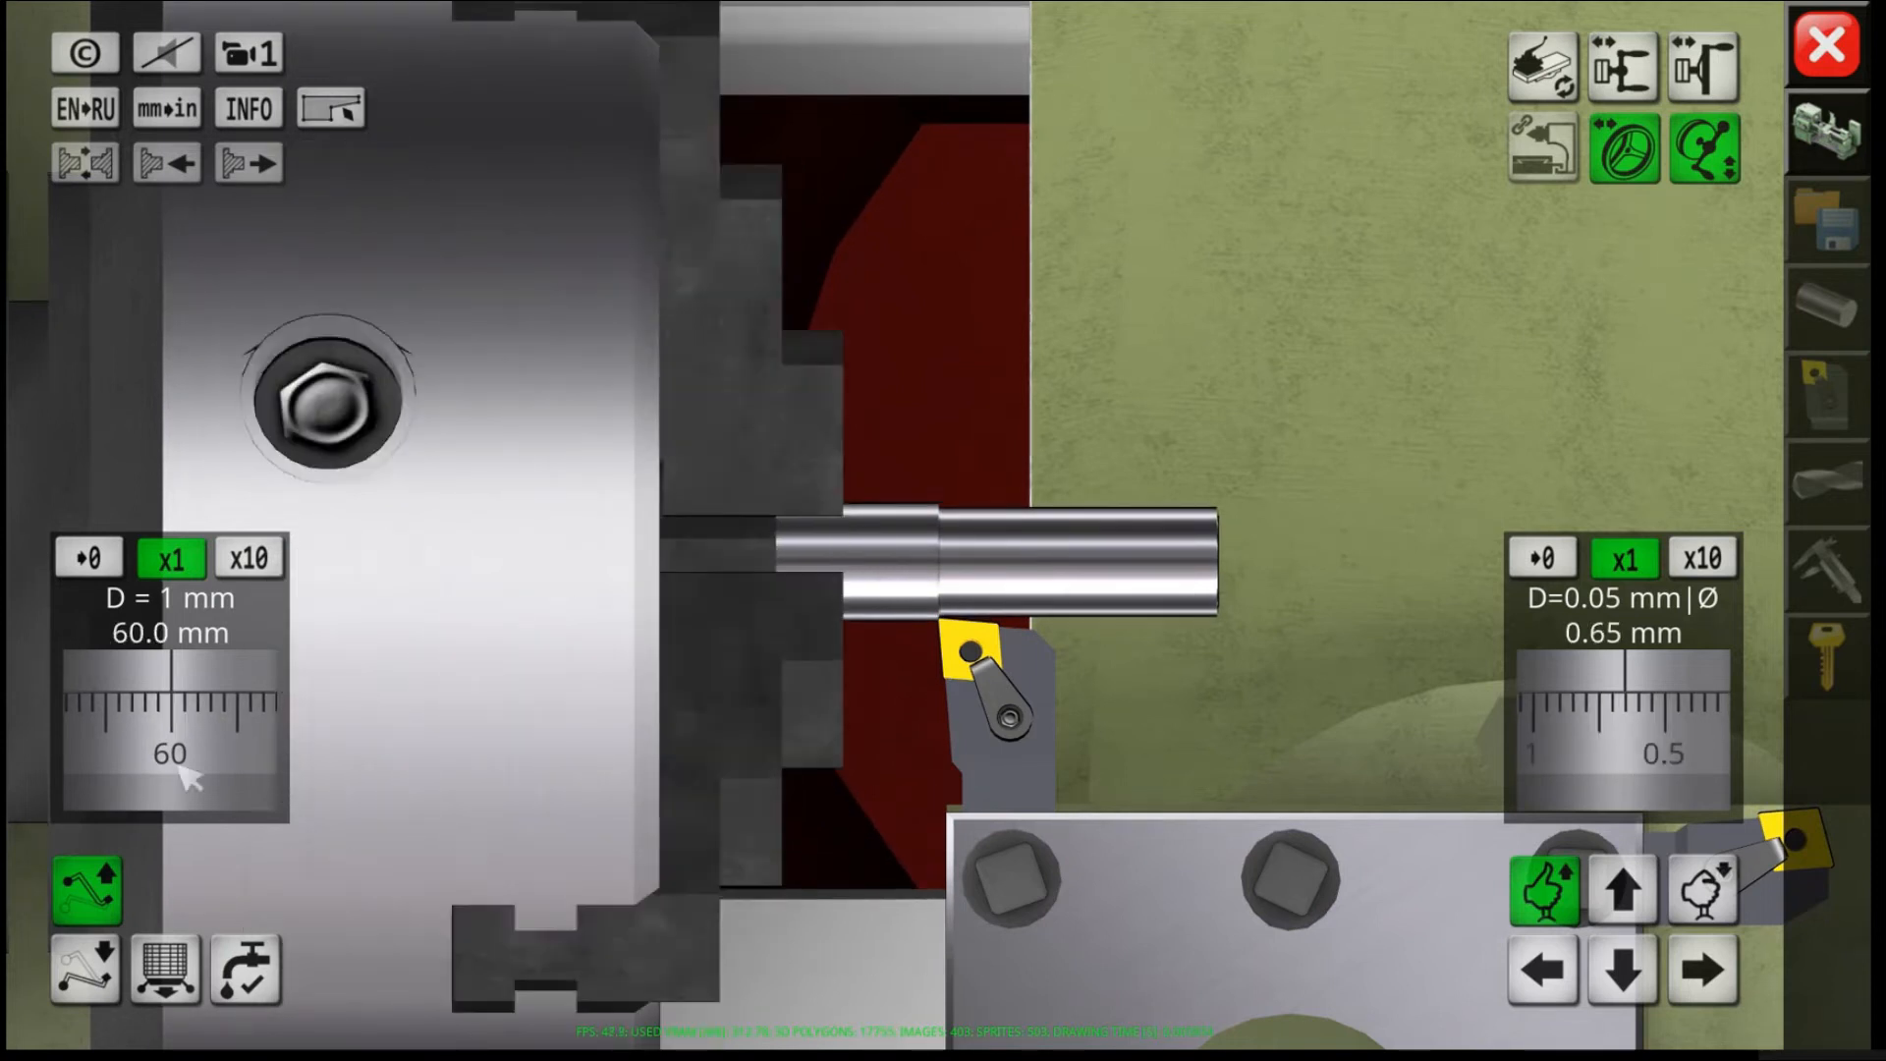
scroll(236, 768, "down", 4)
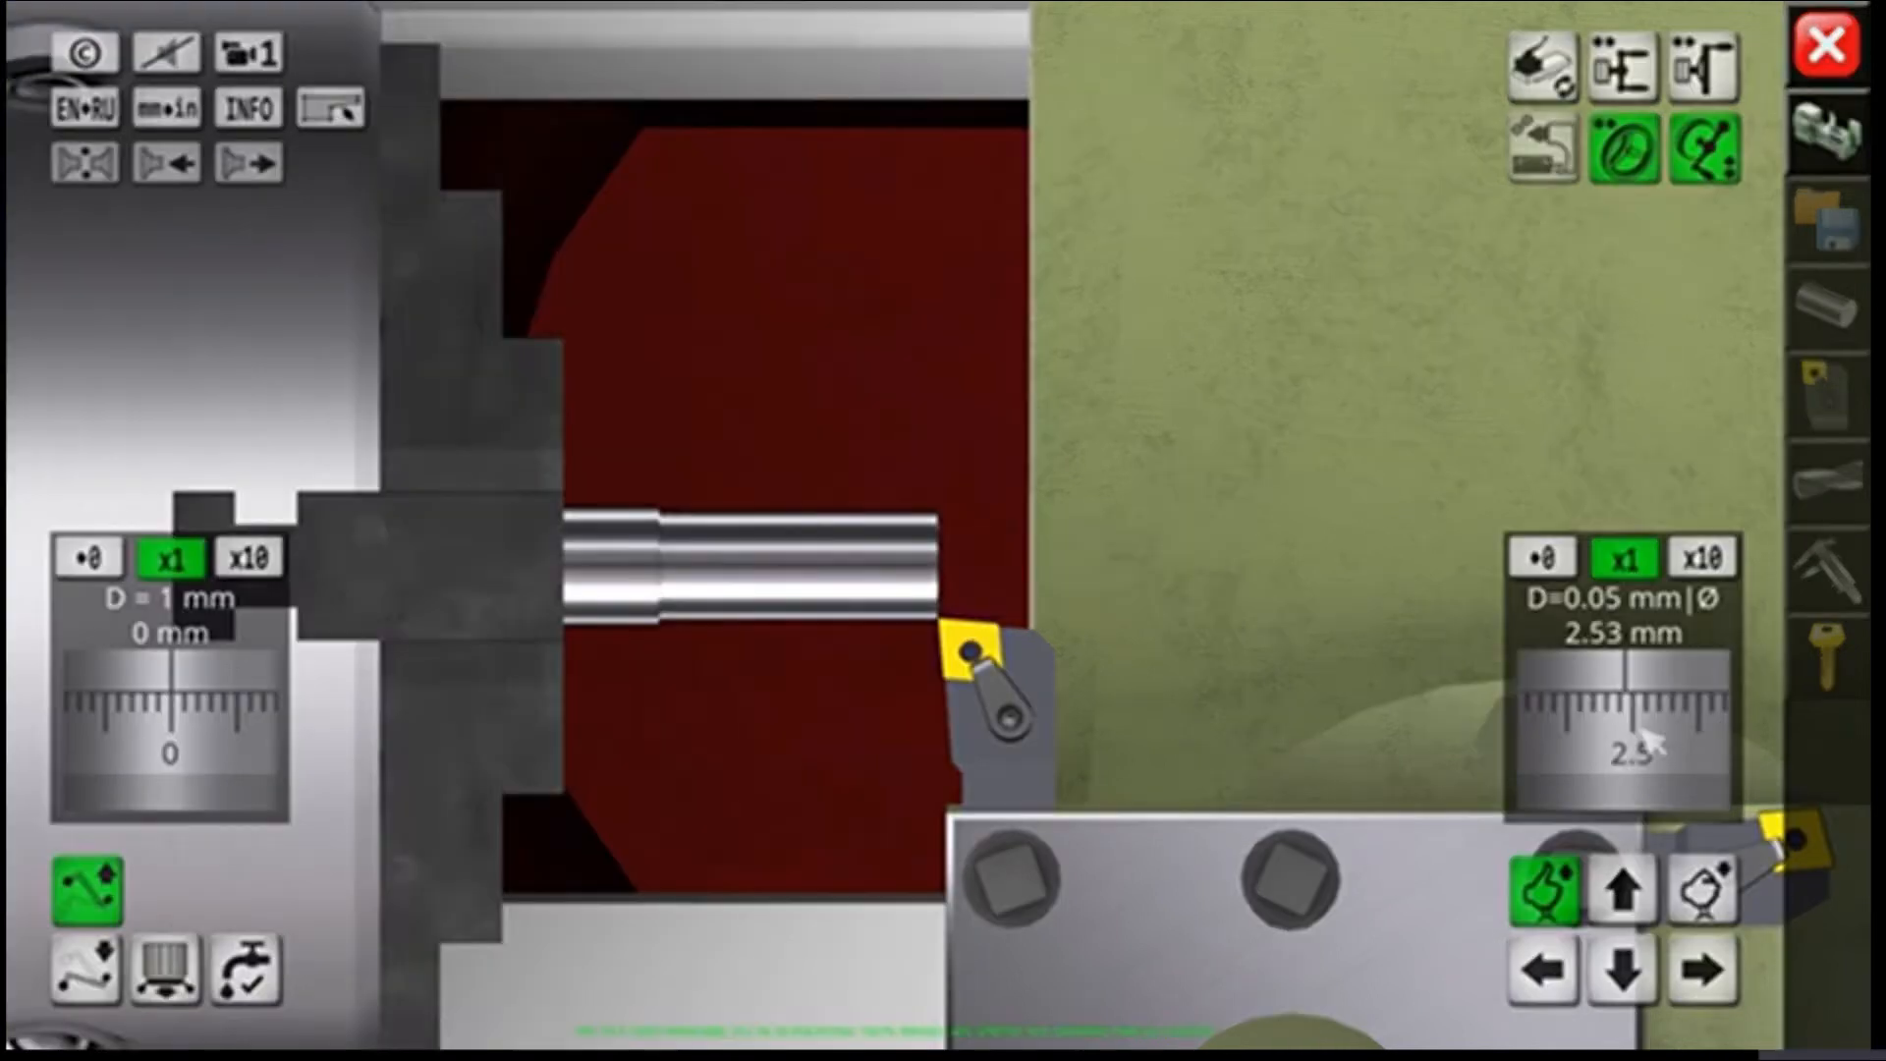
Step: Set the cross-feed dial to 3 mm and turn a second pass over the same 60 mm length
scroll(1653, 744, "up", 9)
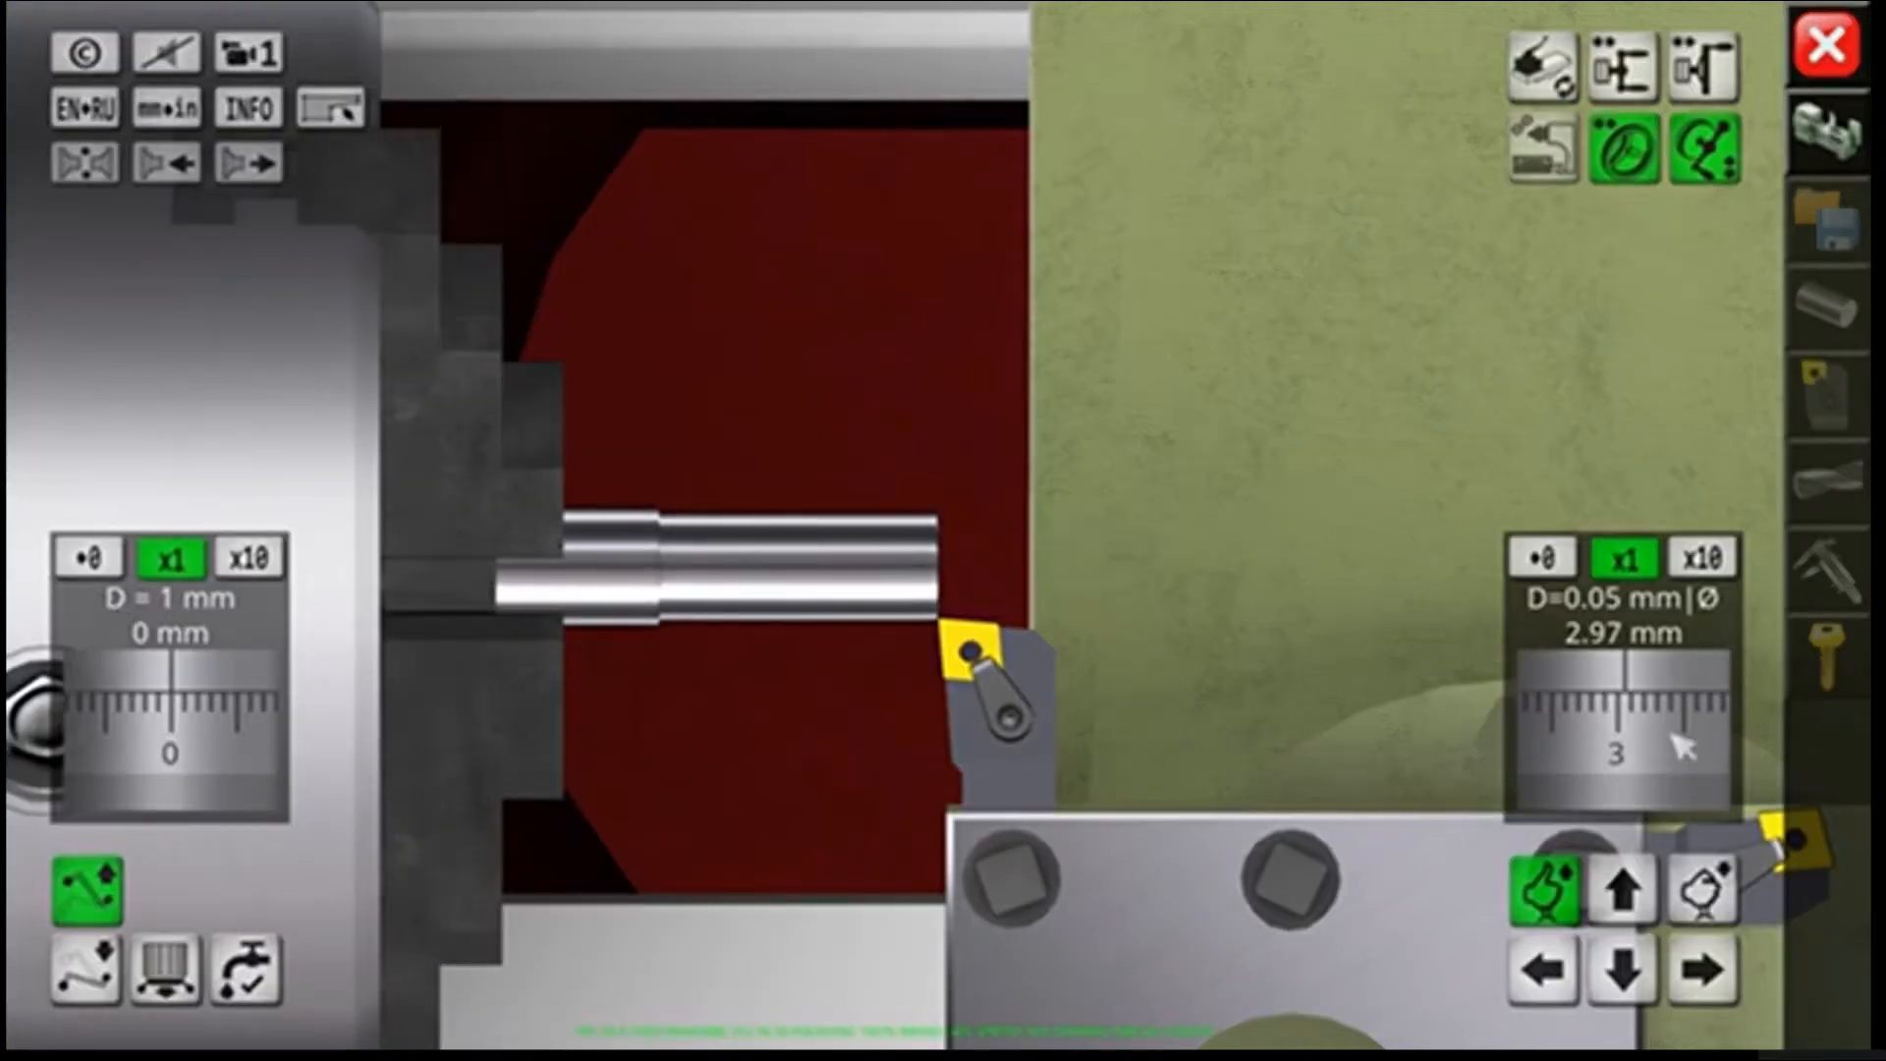
scroll(1680, 739, "up", 1)
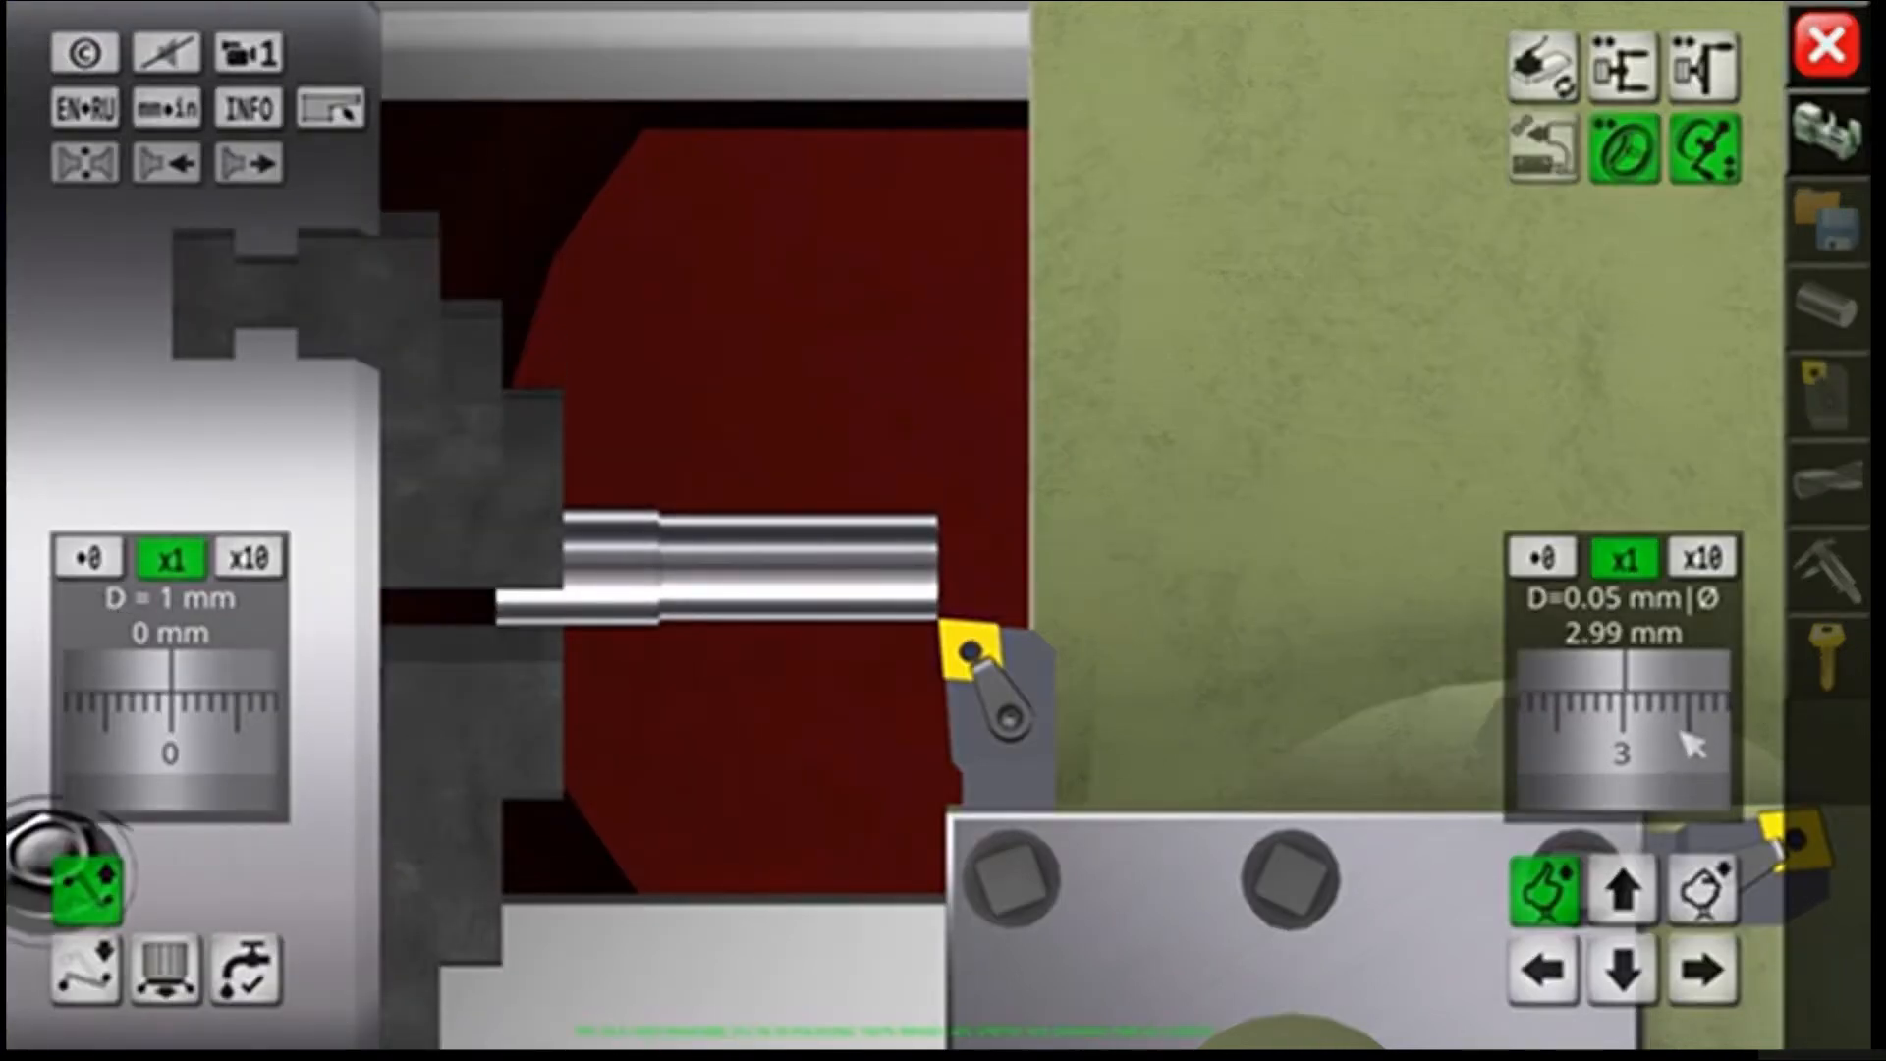
scroll(1690, 741, "up", 1)
scroll(210, 768, "up", 14)
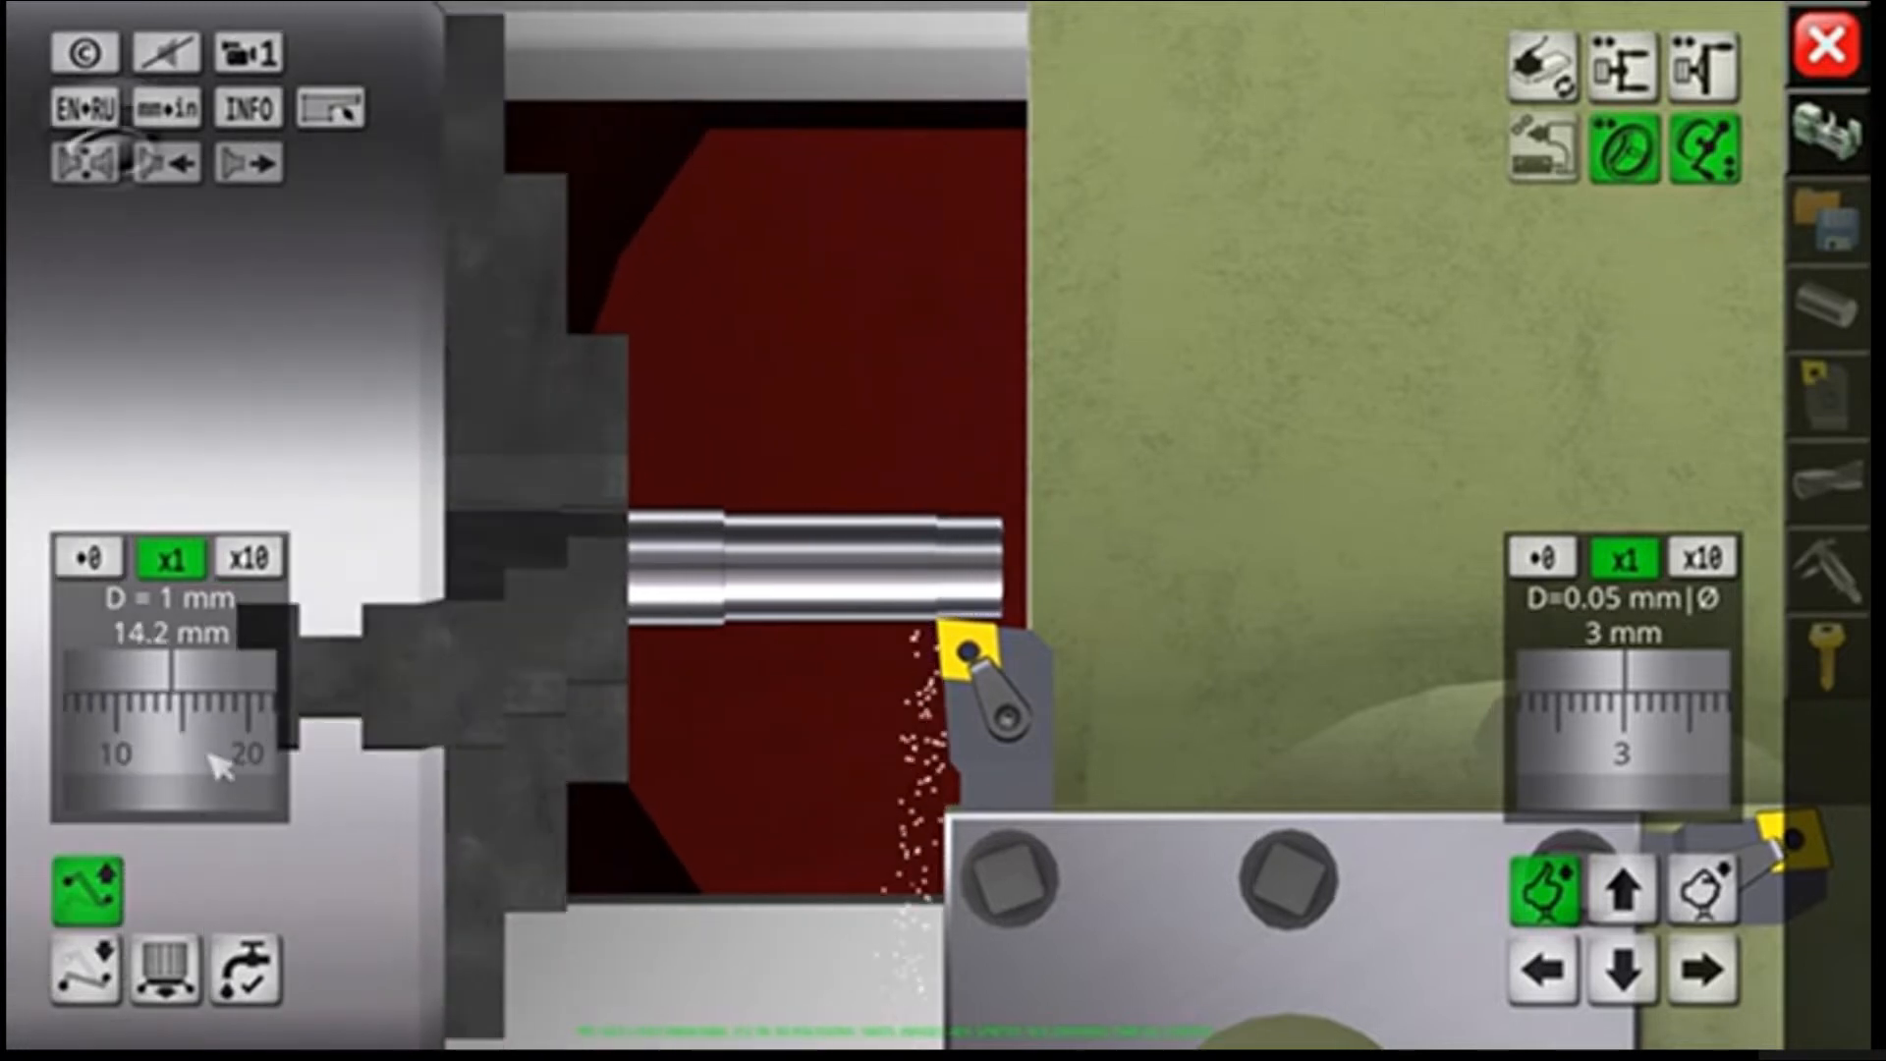
scroll(218, 766, "up", 5)
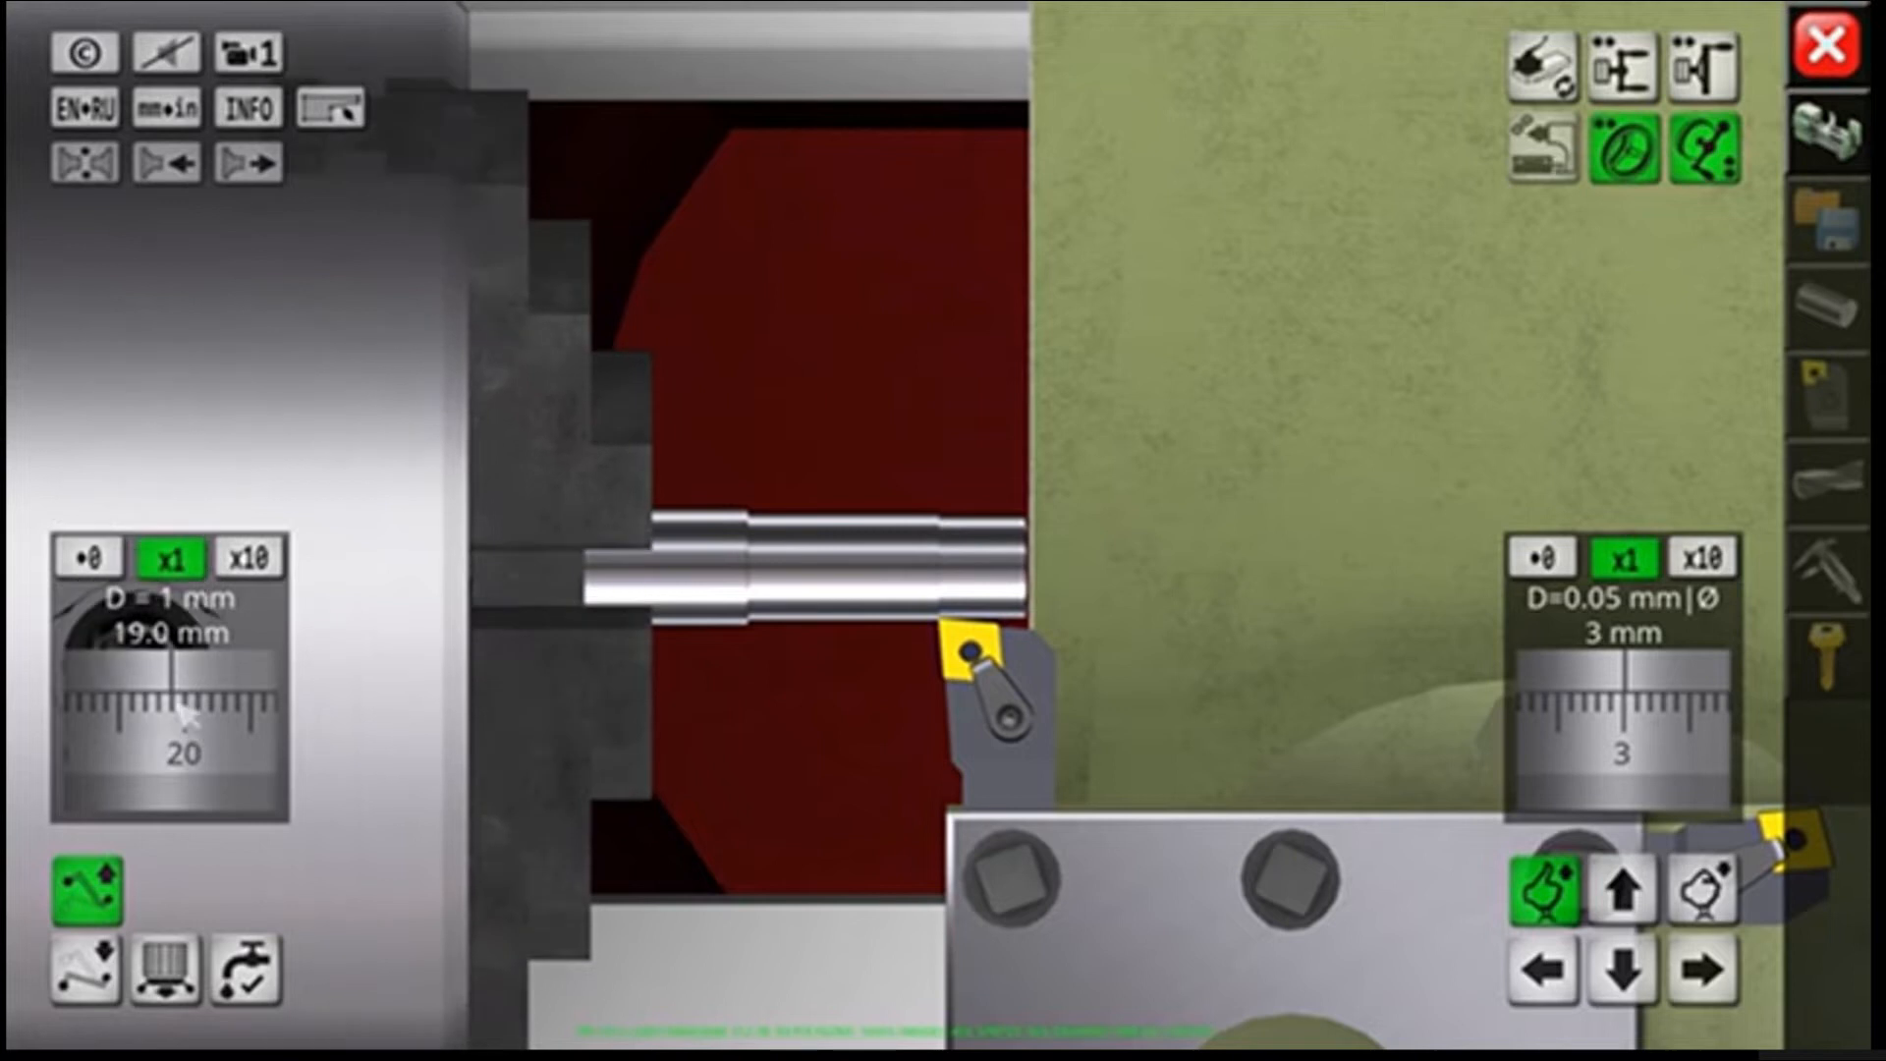
scroll(182, 717, "up", 20)
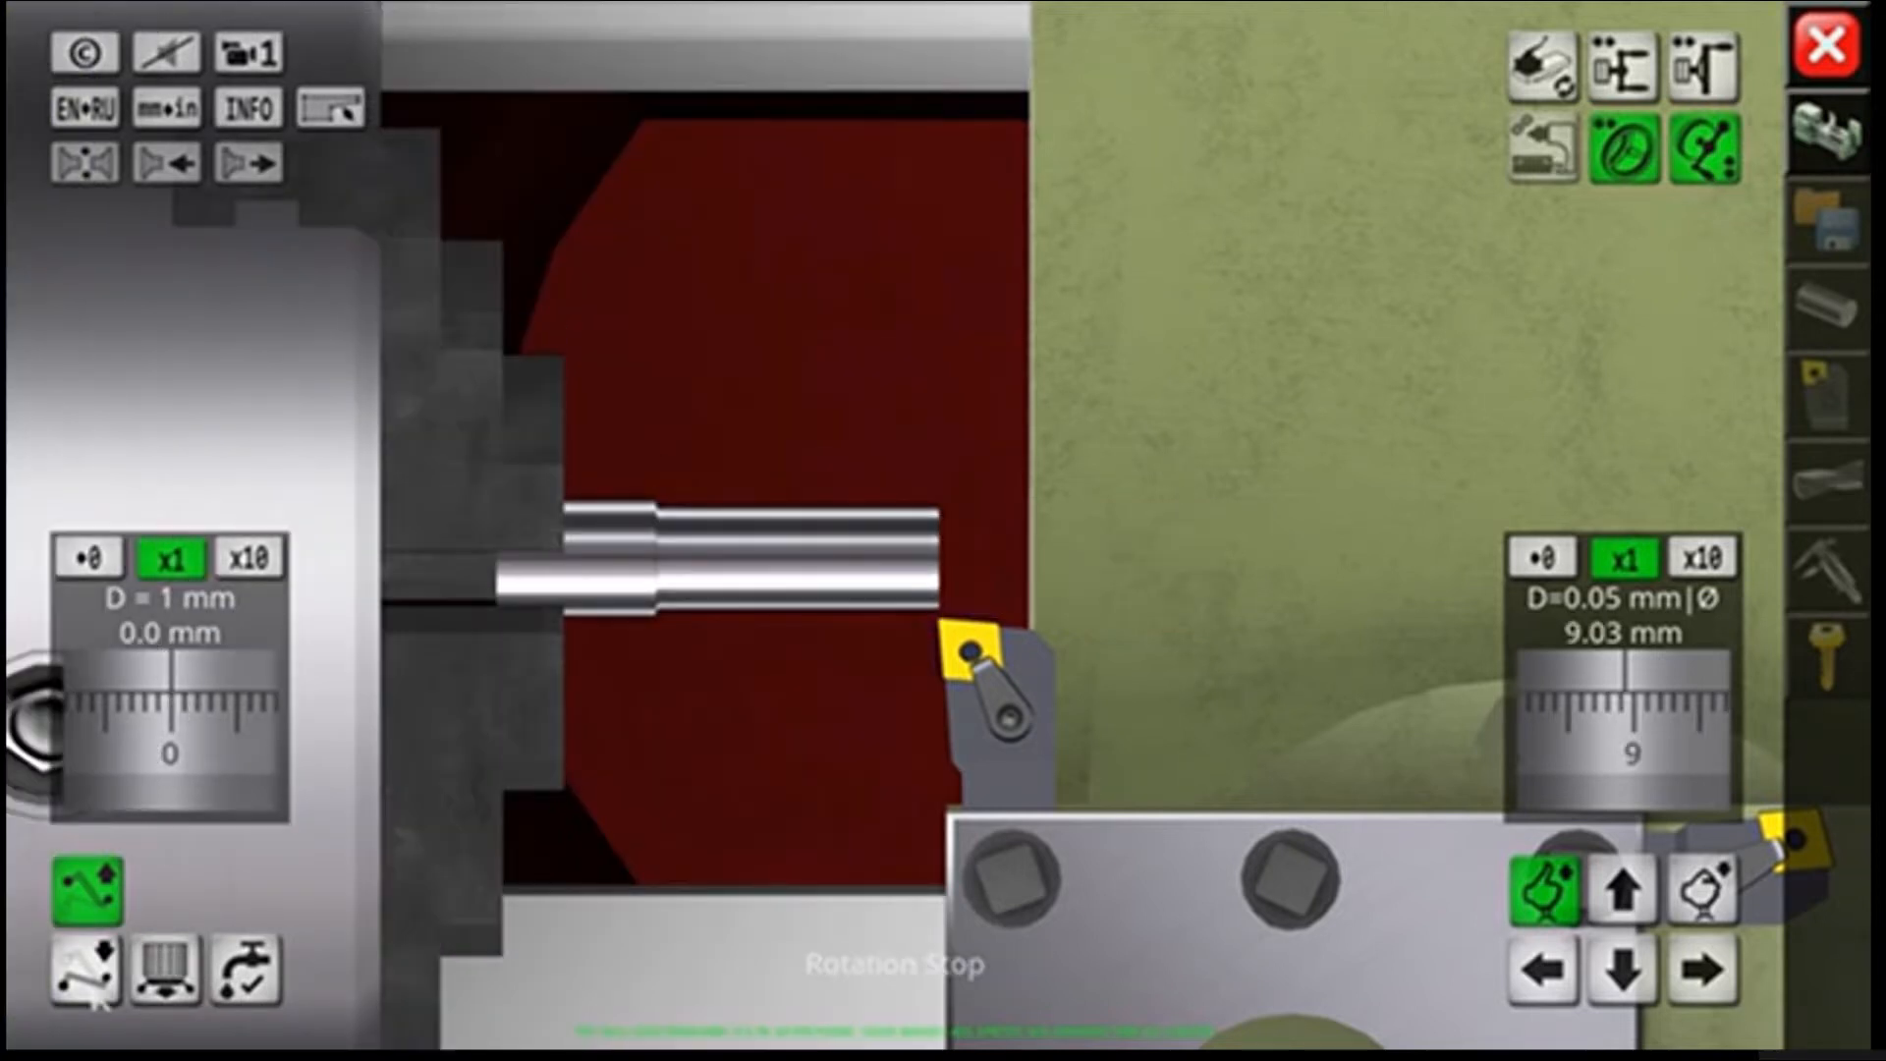
Step: Stop the spindle and measure the unturned section's length and the turned section's diameter with the caliper
left_click(92, 973)
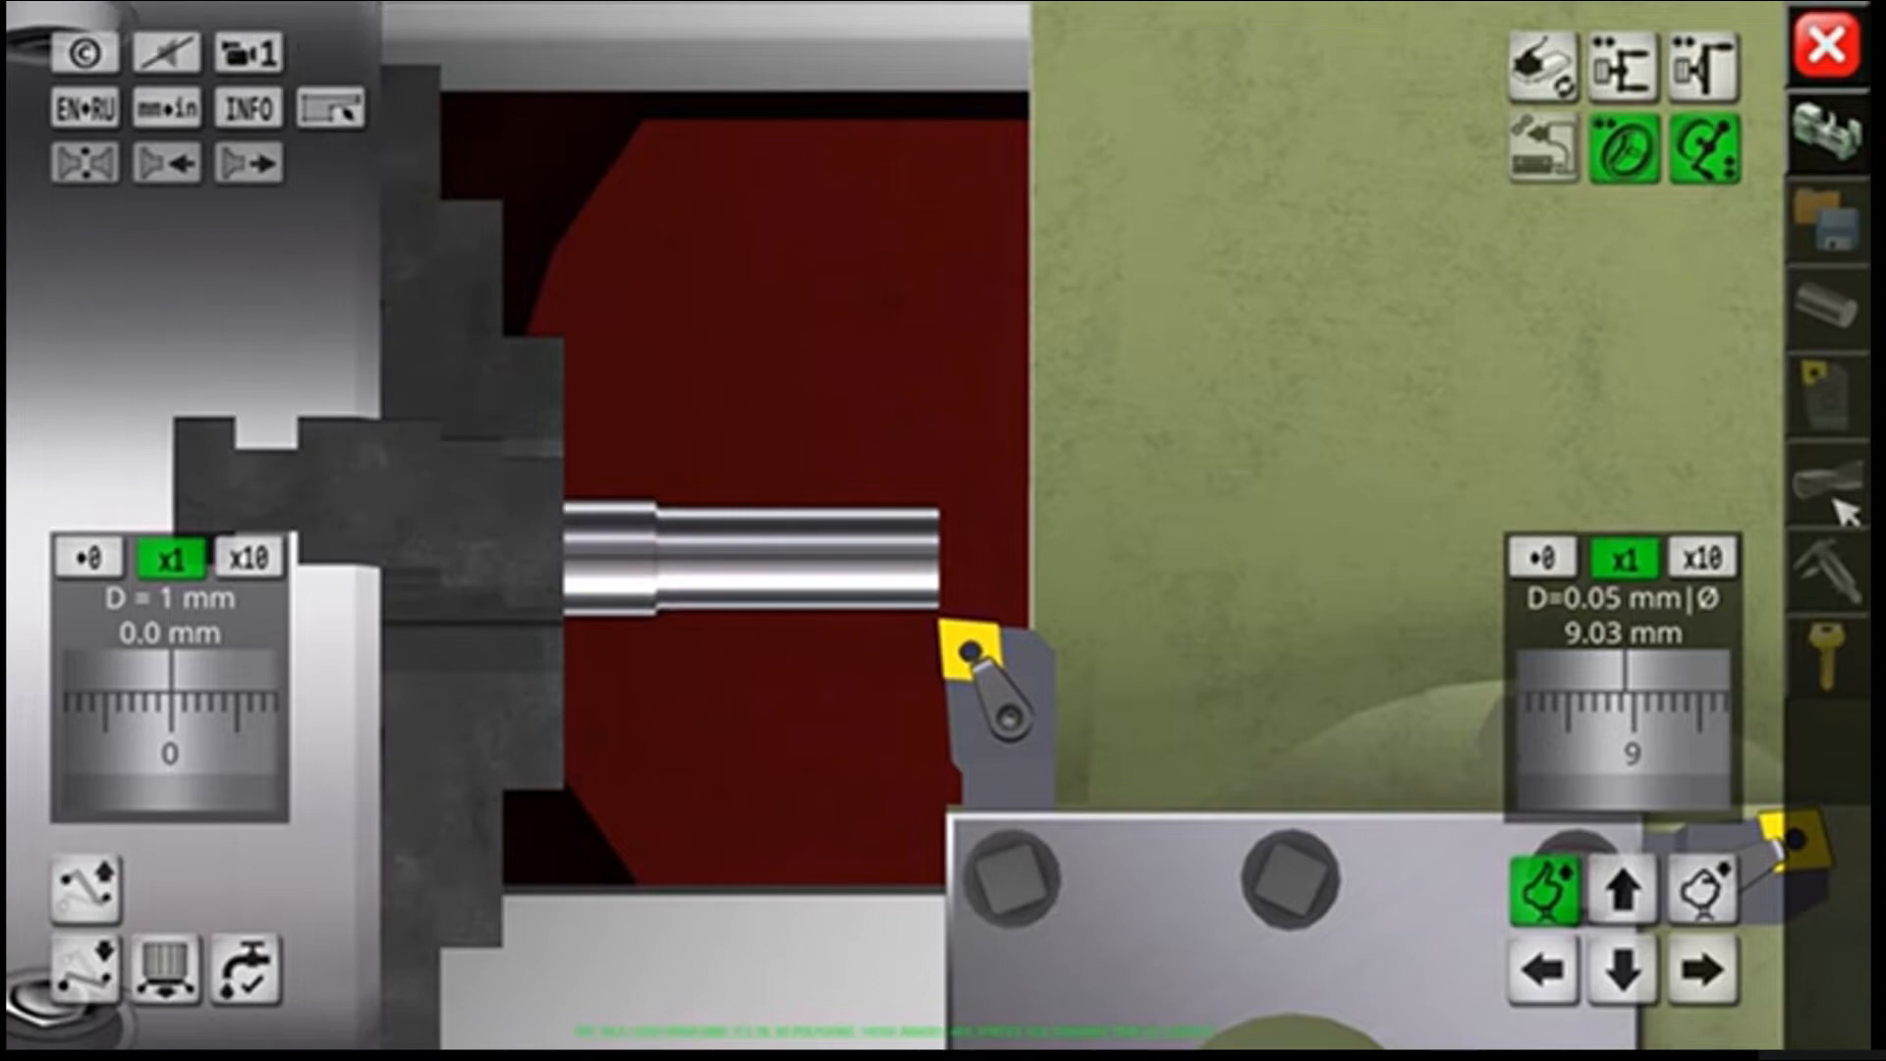
left_click(1828, 568)
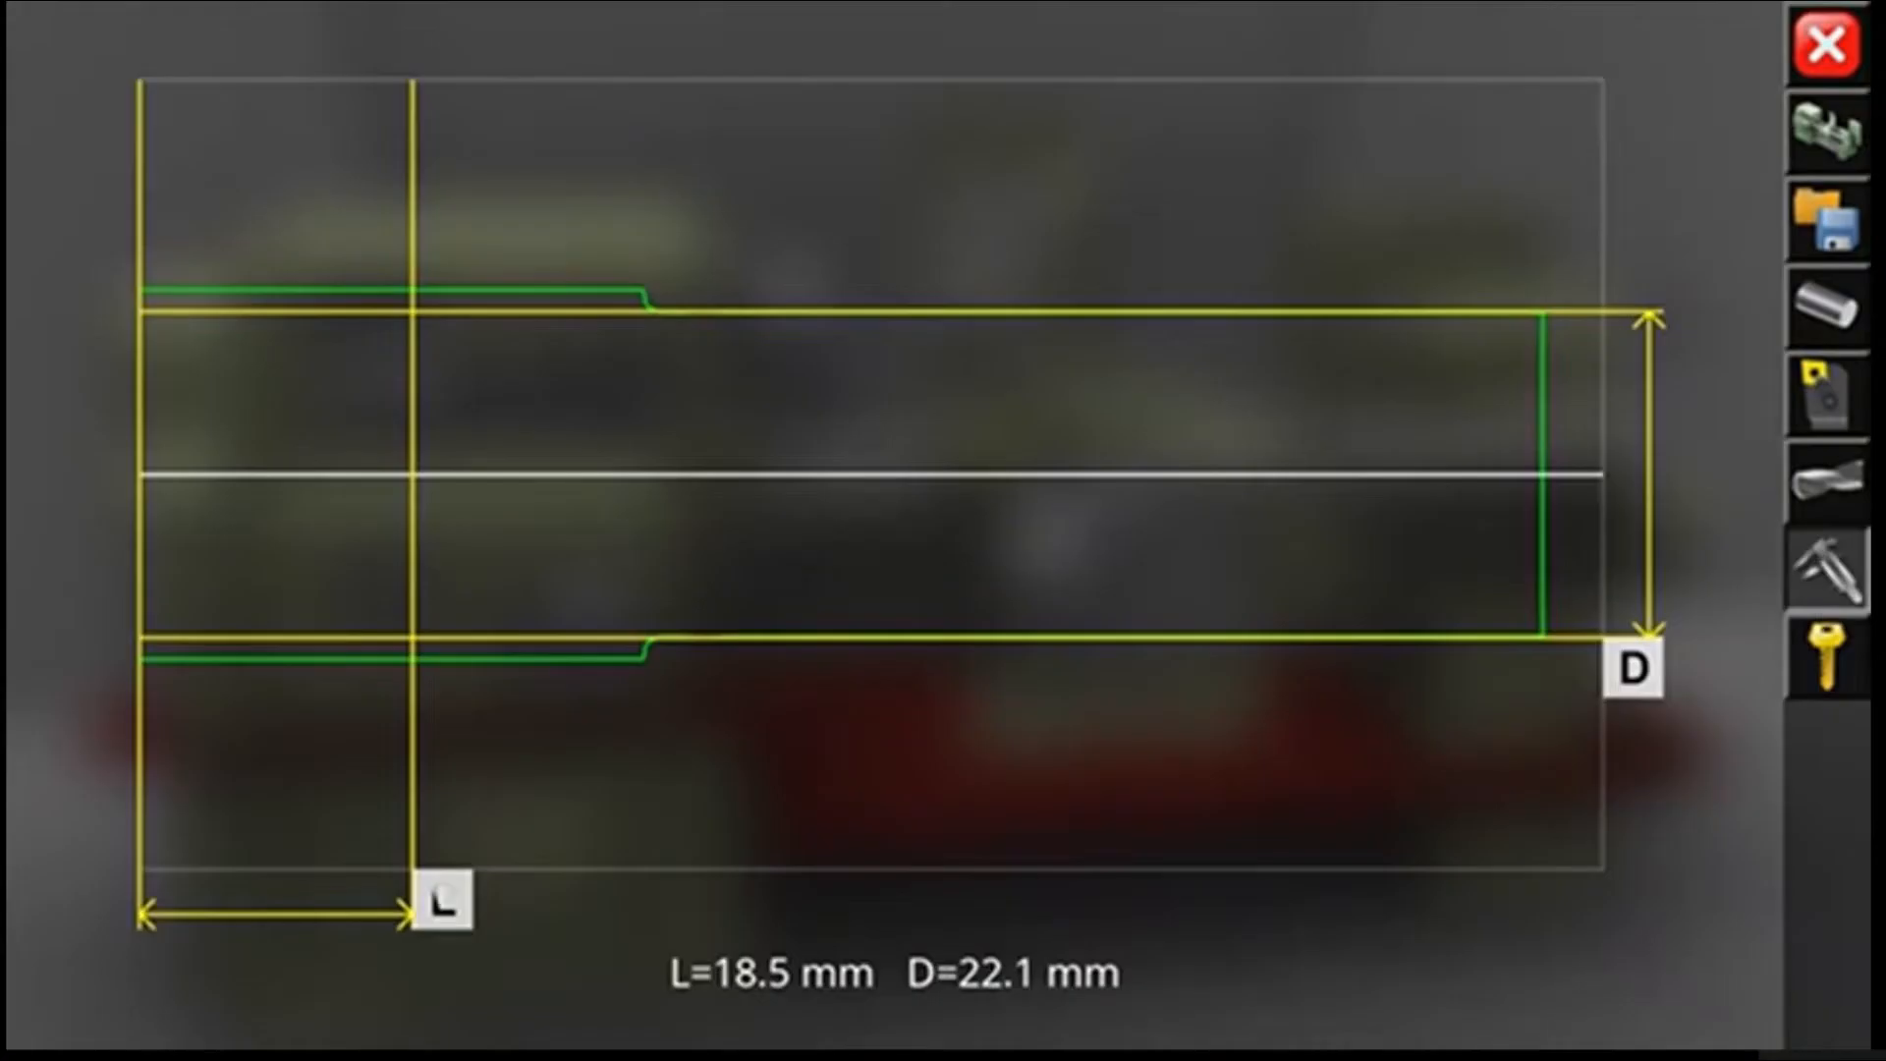
left_click_drag(462, 933, 703, 896)
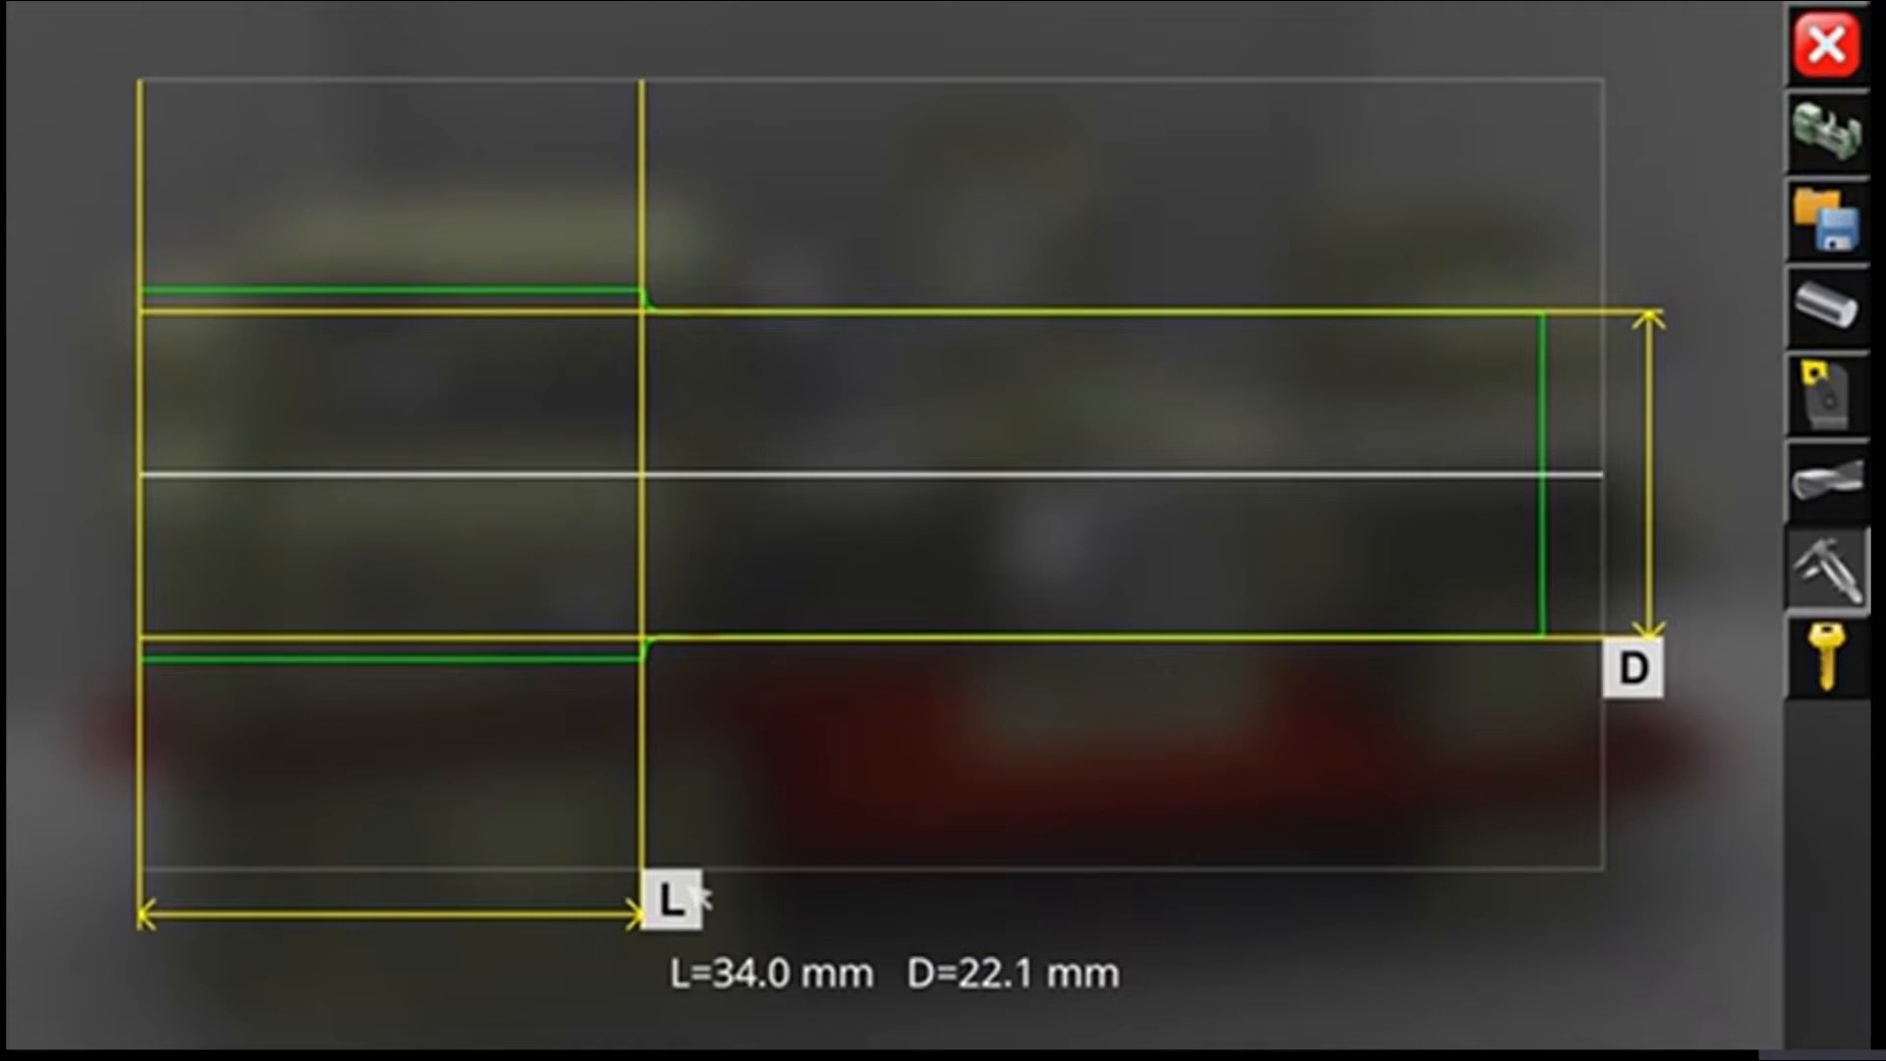
mouse_move(1650, 670)
left_mouse_down()
mouse_move(1651, 653)
mouse_move(1667, 678)
mouse_move(1667, 662)
left_mouse_up()
left_click_drag(1660, 666, 1660, 665)
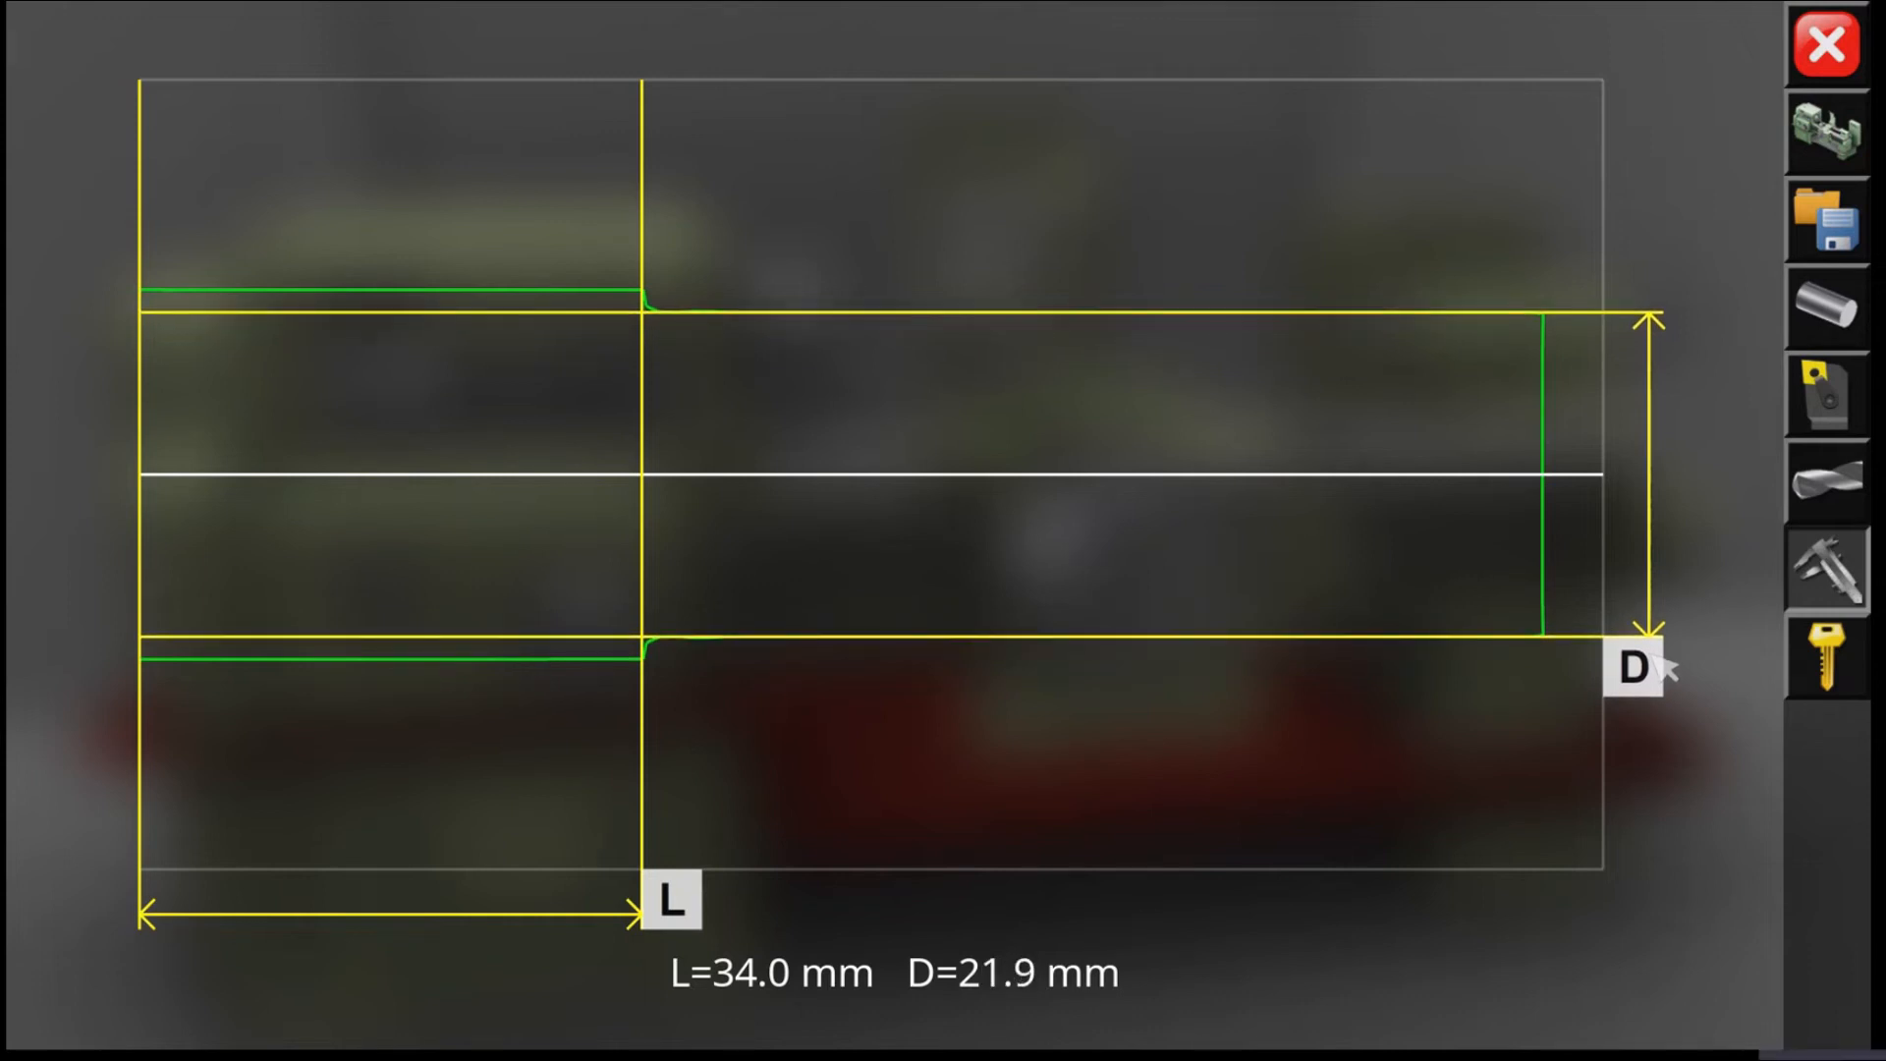
left_click_drag(1662, 660, 1668, 702)
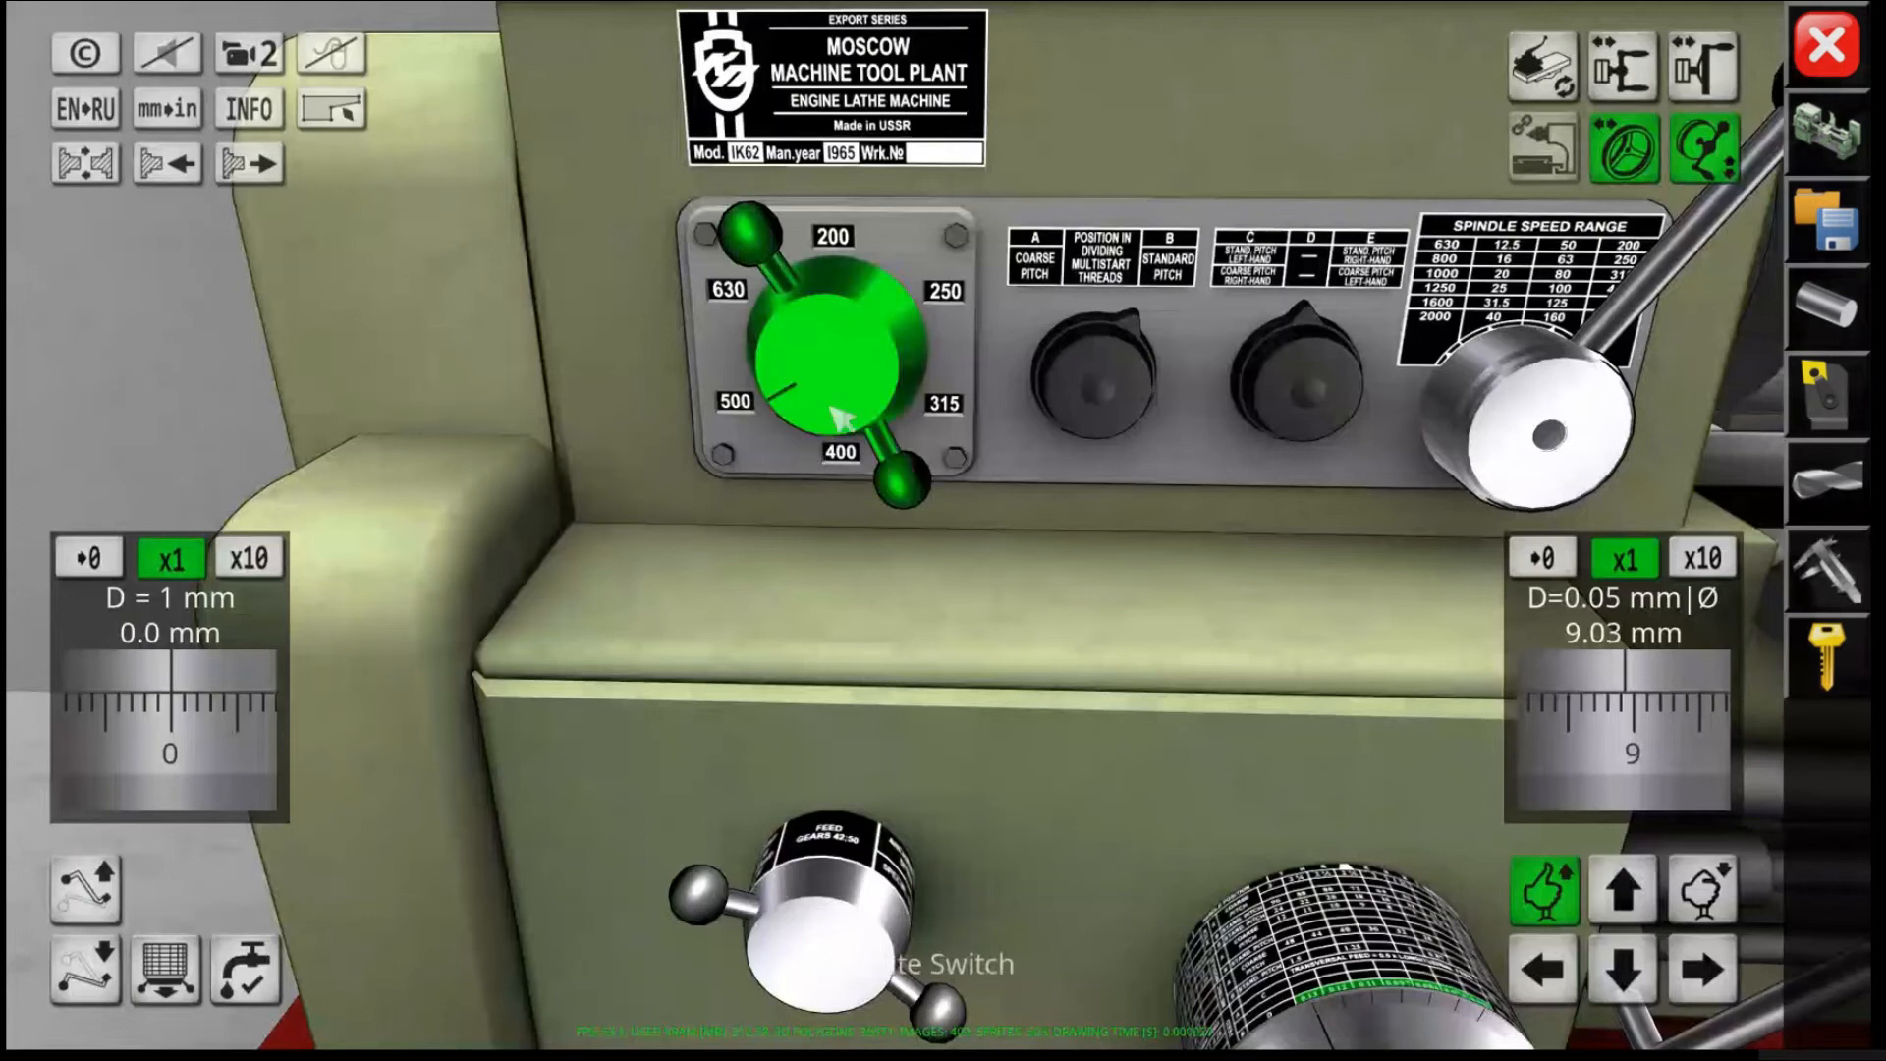
Step: Set the headstock's spindle speed switch to 400
left_click(817, 369)
left_click(810, 343)
left_click(809, 343)
left_click(809, 343)
left_click(810, 343)
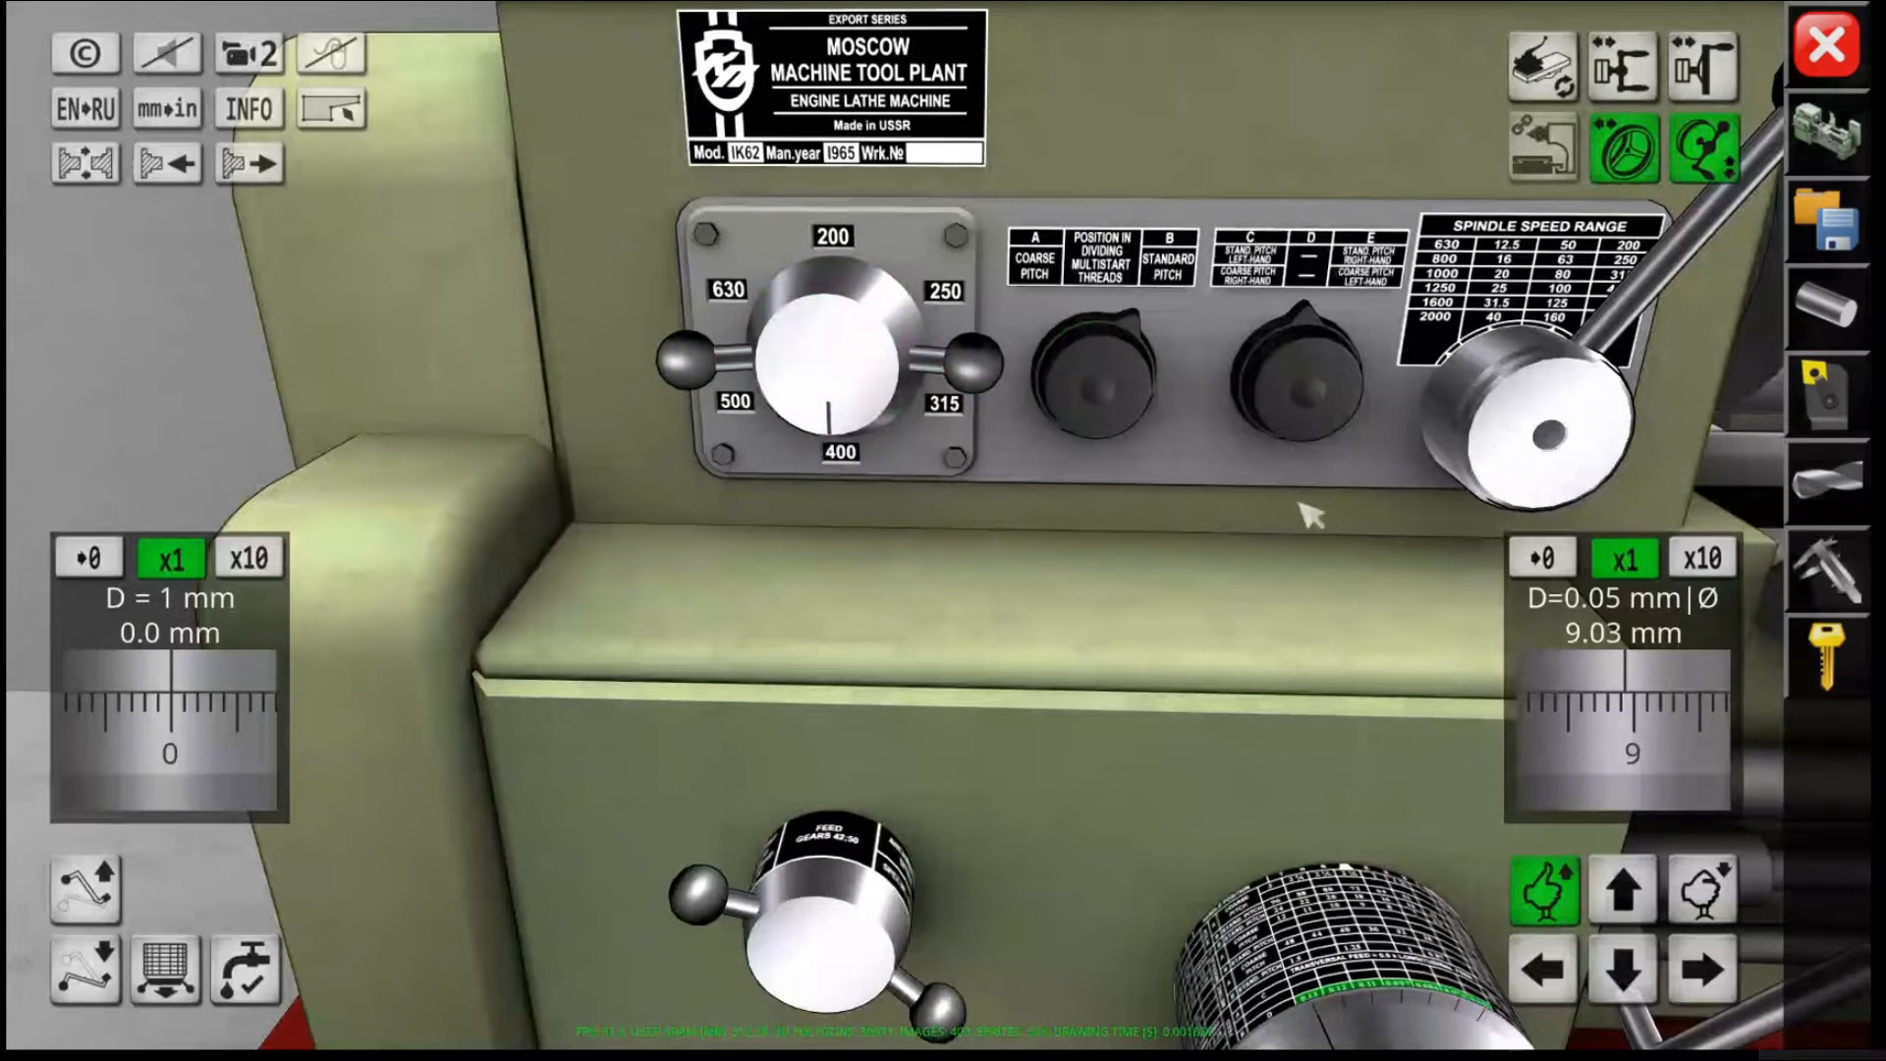
Step: Rotate the tool holder to an angle of -30° for chamfering the bar
scroll(1298, 503, "down", 5)
left_click_drag(1293, 488, 935, 555)
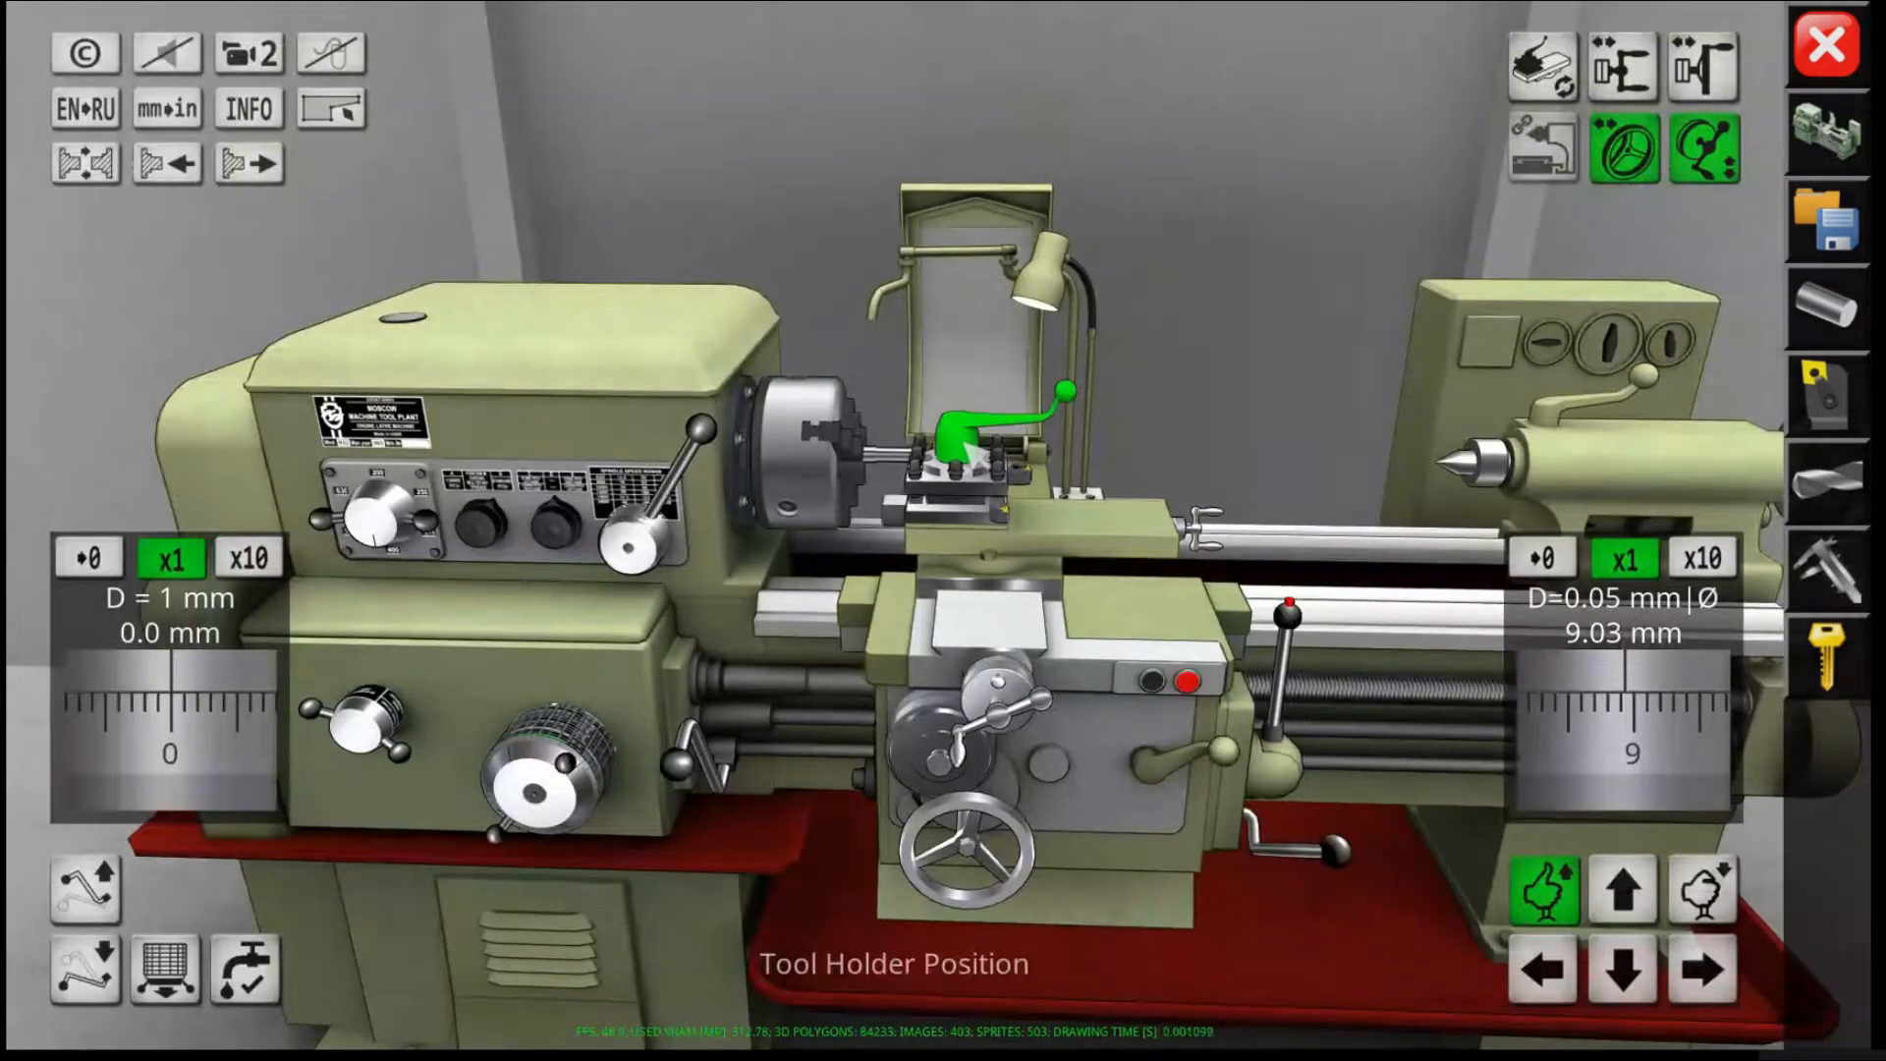
left_click(1542, 64)
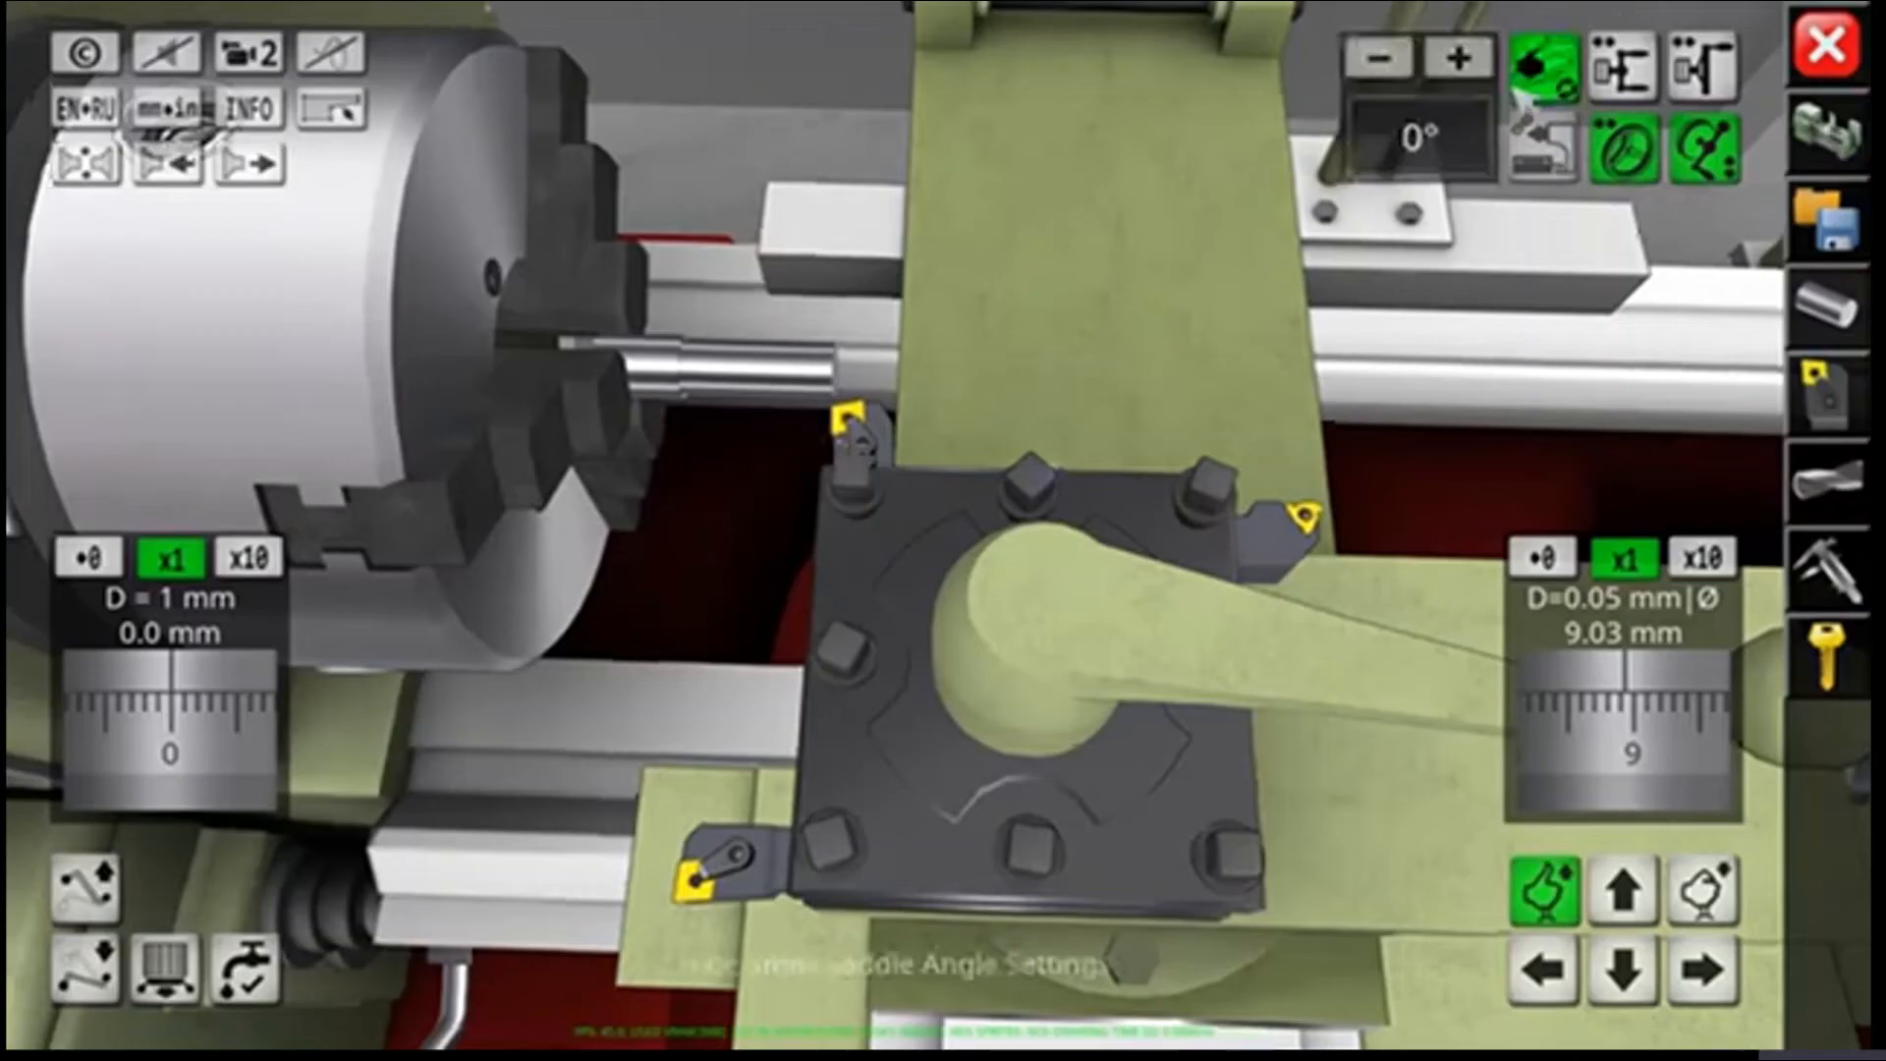
left_click(1377, 75)
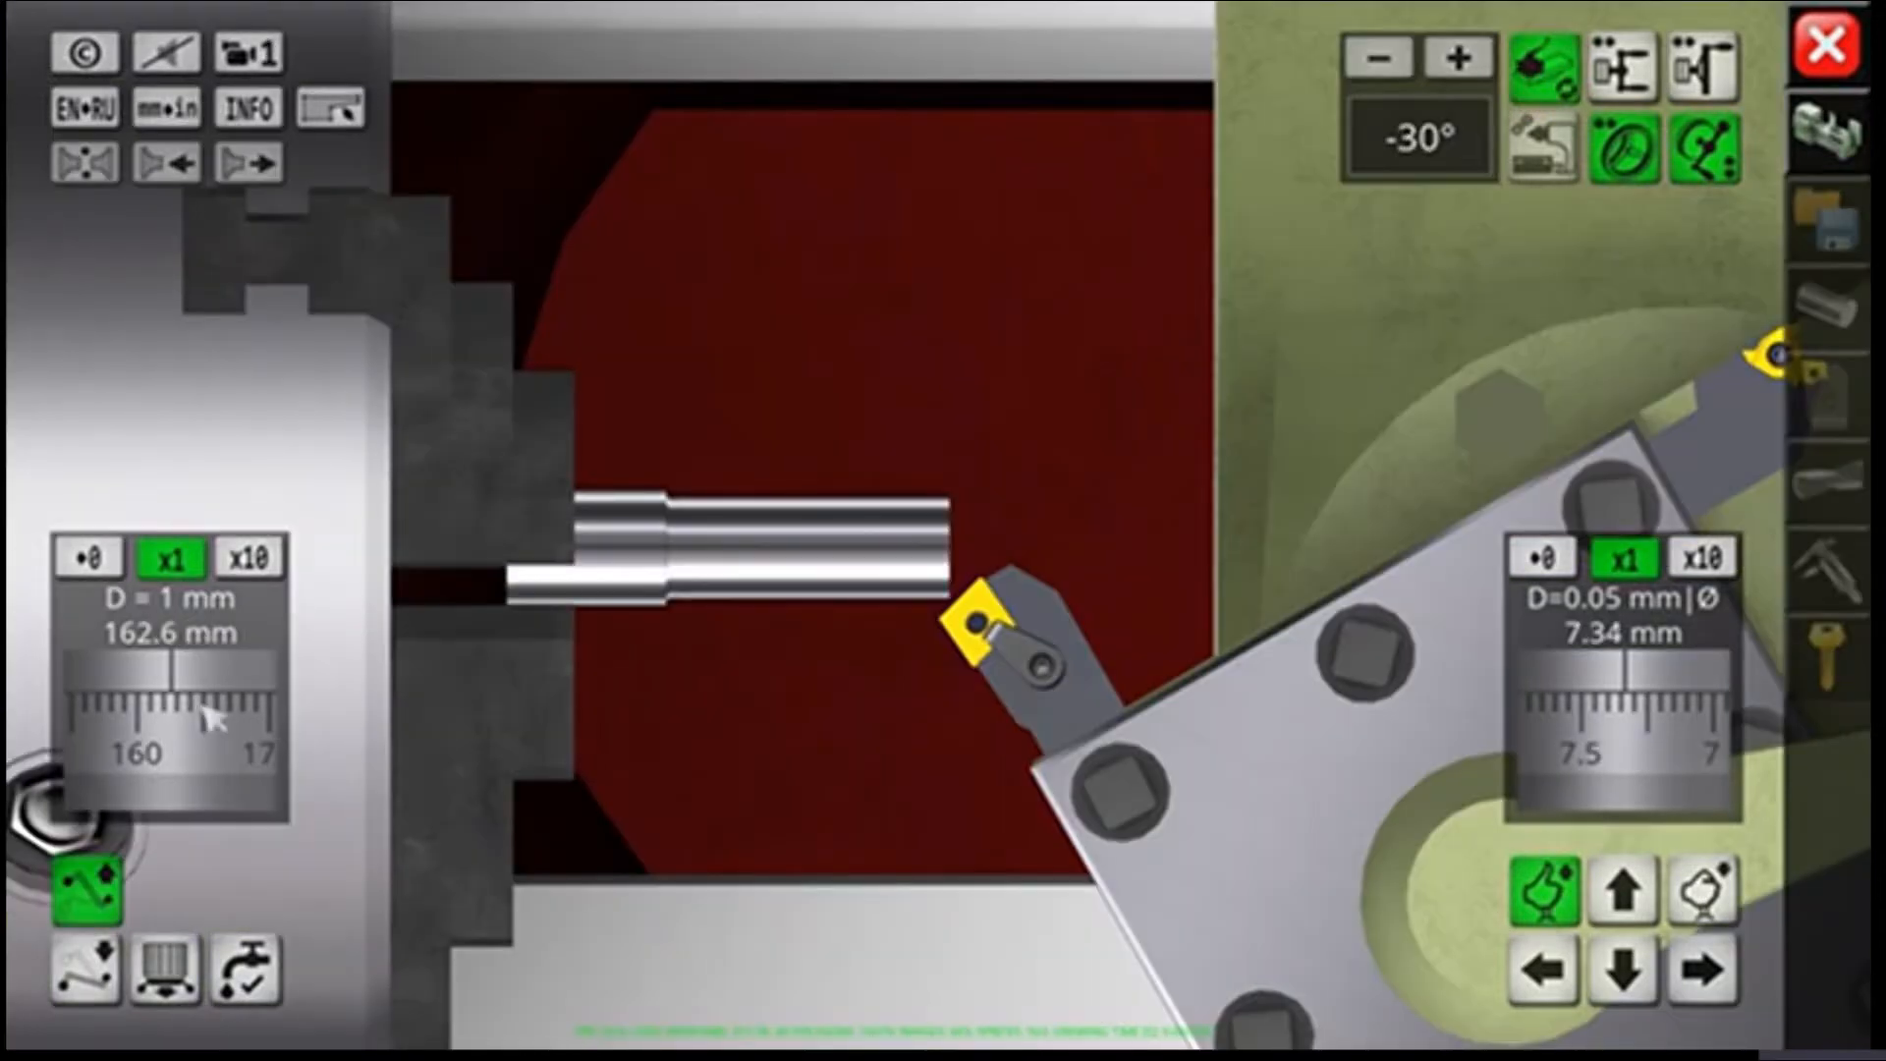
Step: Zero the longitudinal dial at the bar's front corner, chamfer it to 1.5 mm, then retract the tool and stop the spindle
left_click_drag(206, 718, 161, 704)
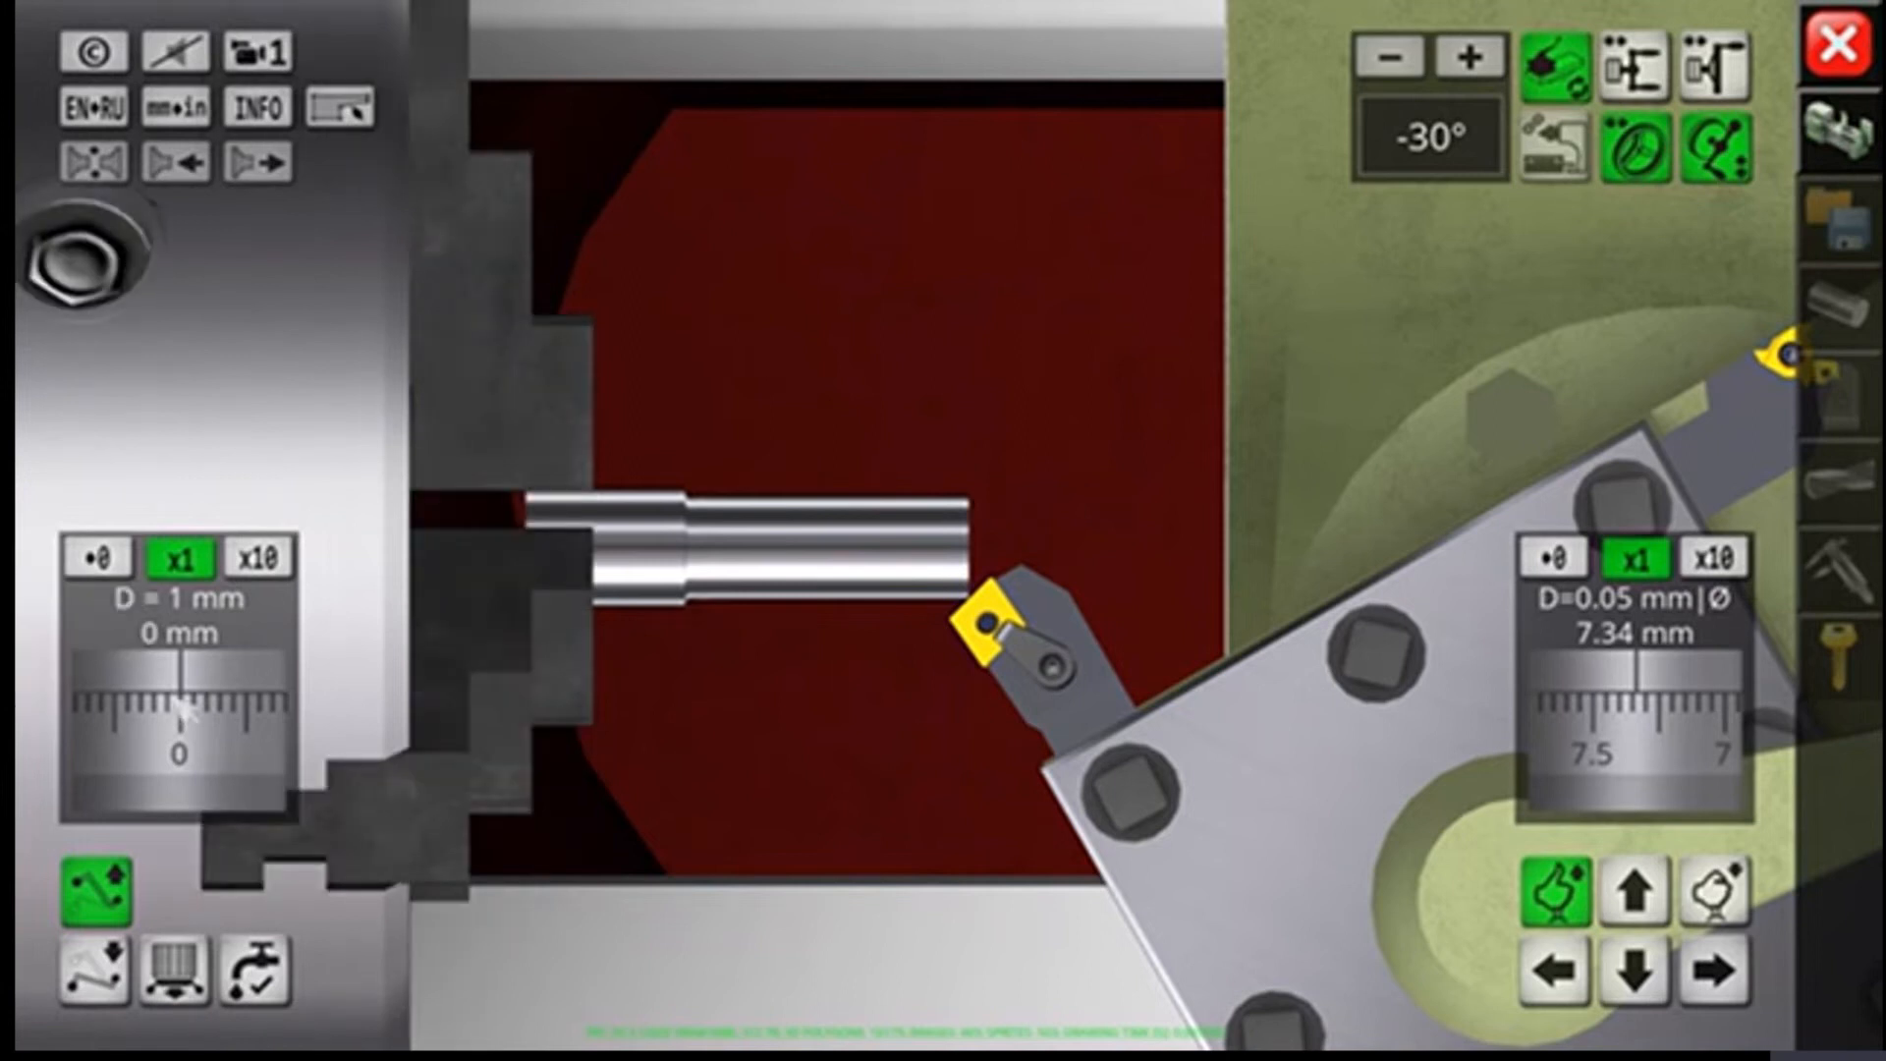
mouse_move(186, 698)
left_mouse_down()
mouse_move(190, 713)
mouse_move(178, 699)
left_mouse_up()
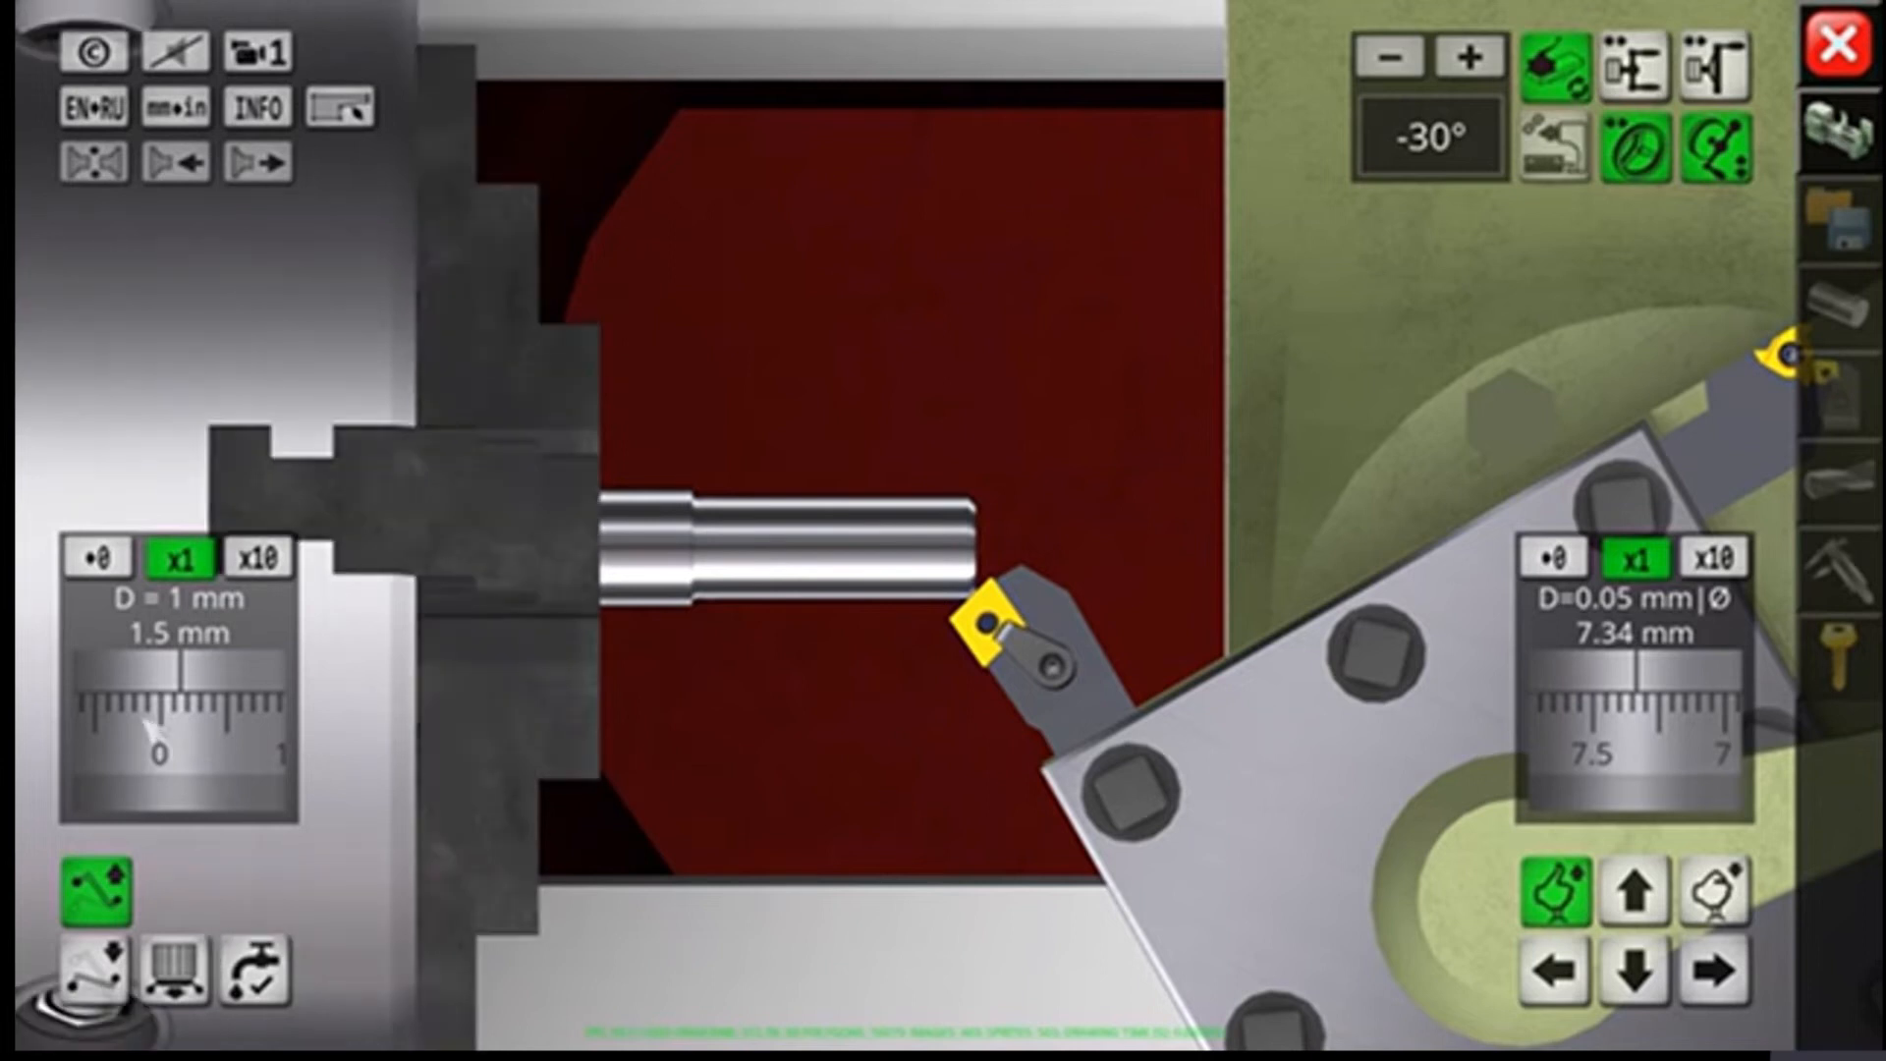
left_click_drag(147, 727, 218, 749)
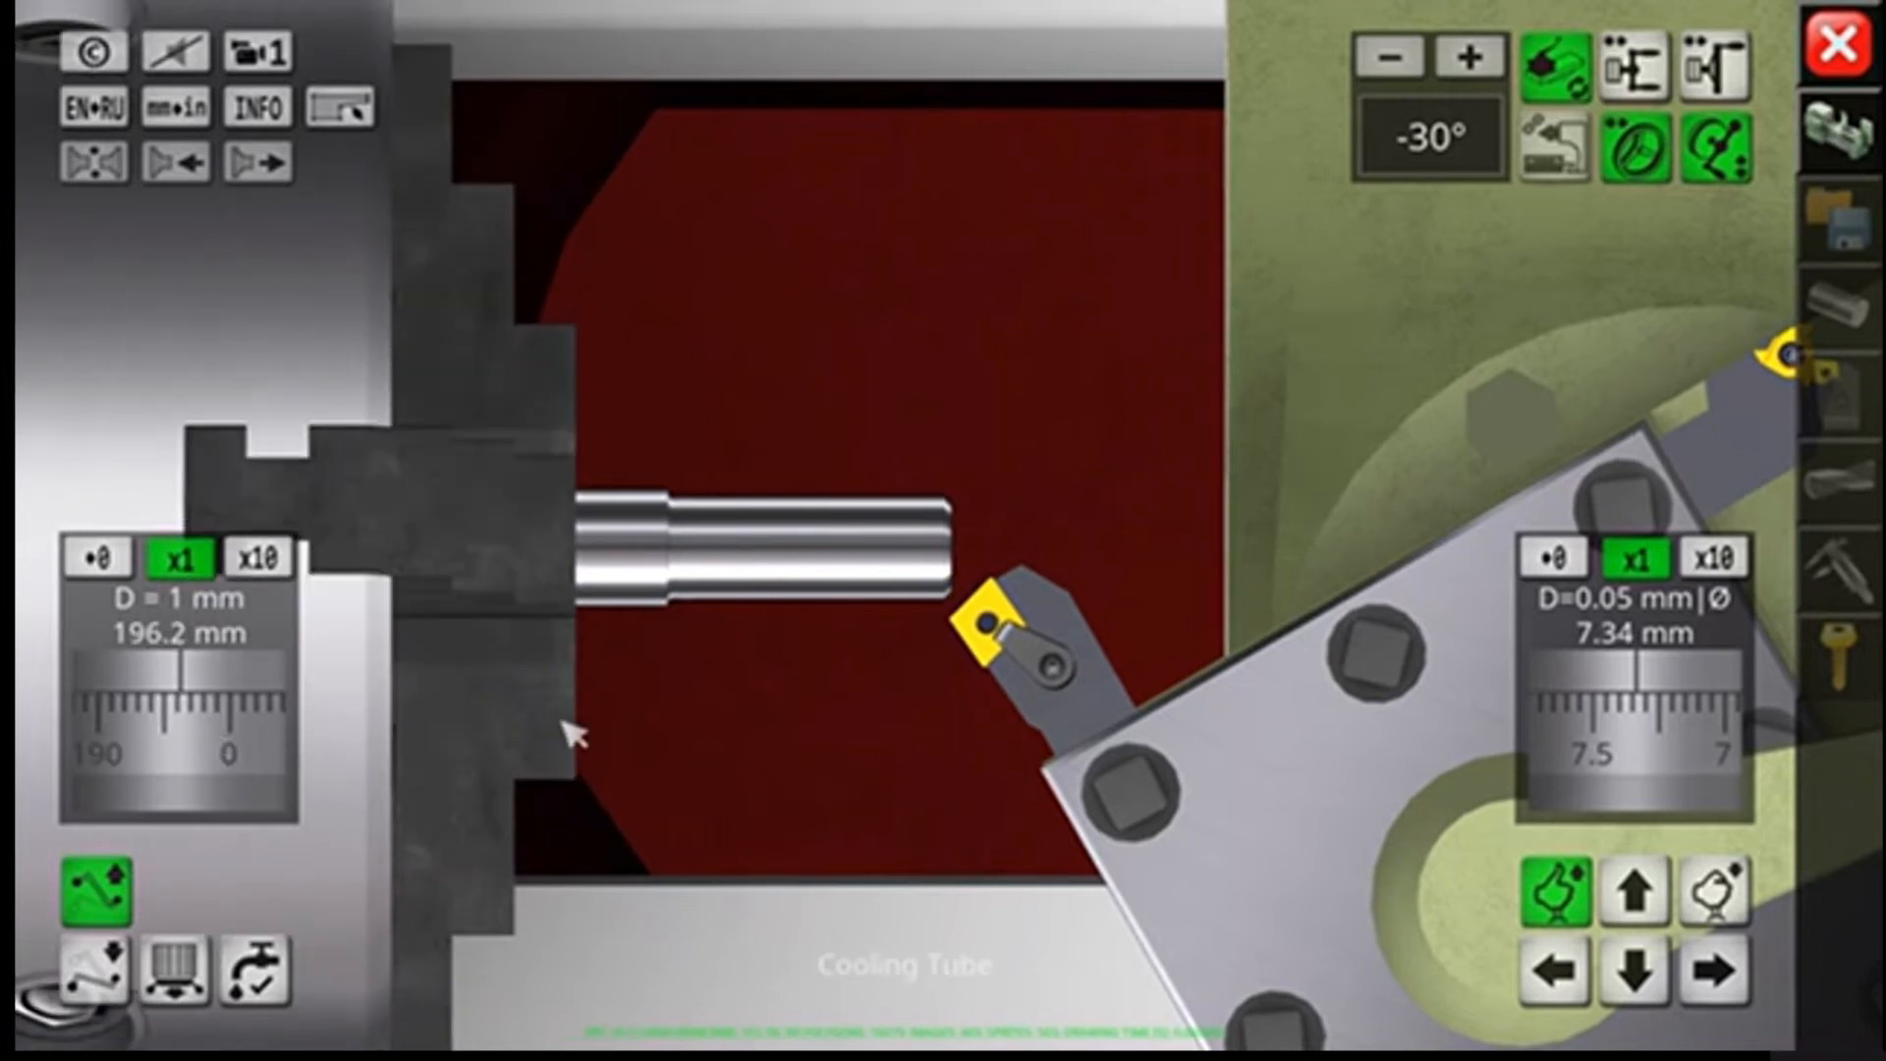
left_click(96, 892)
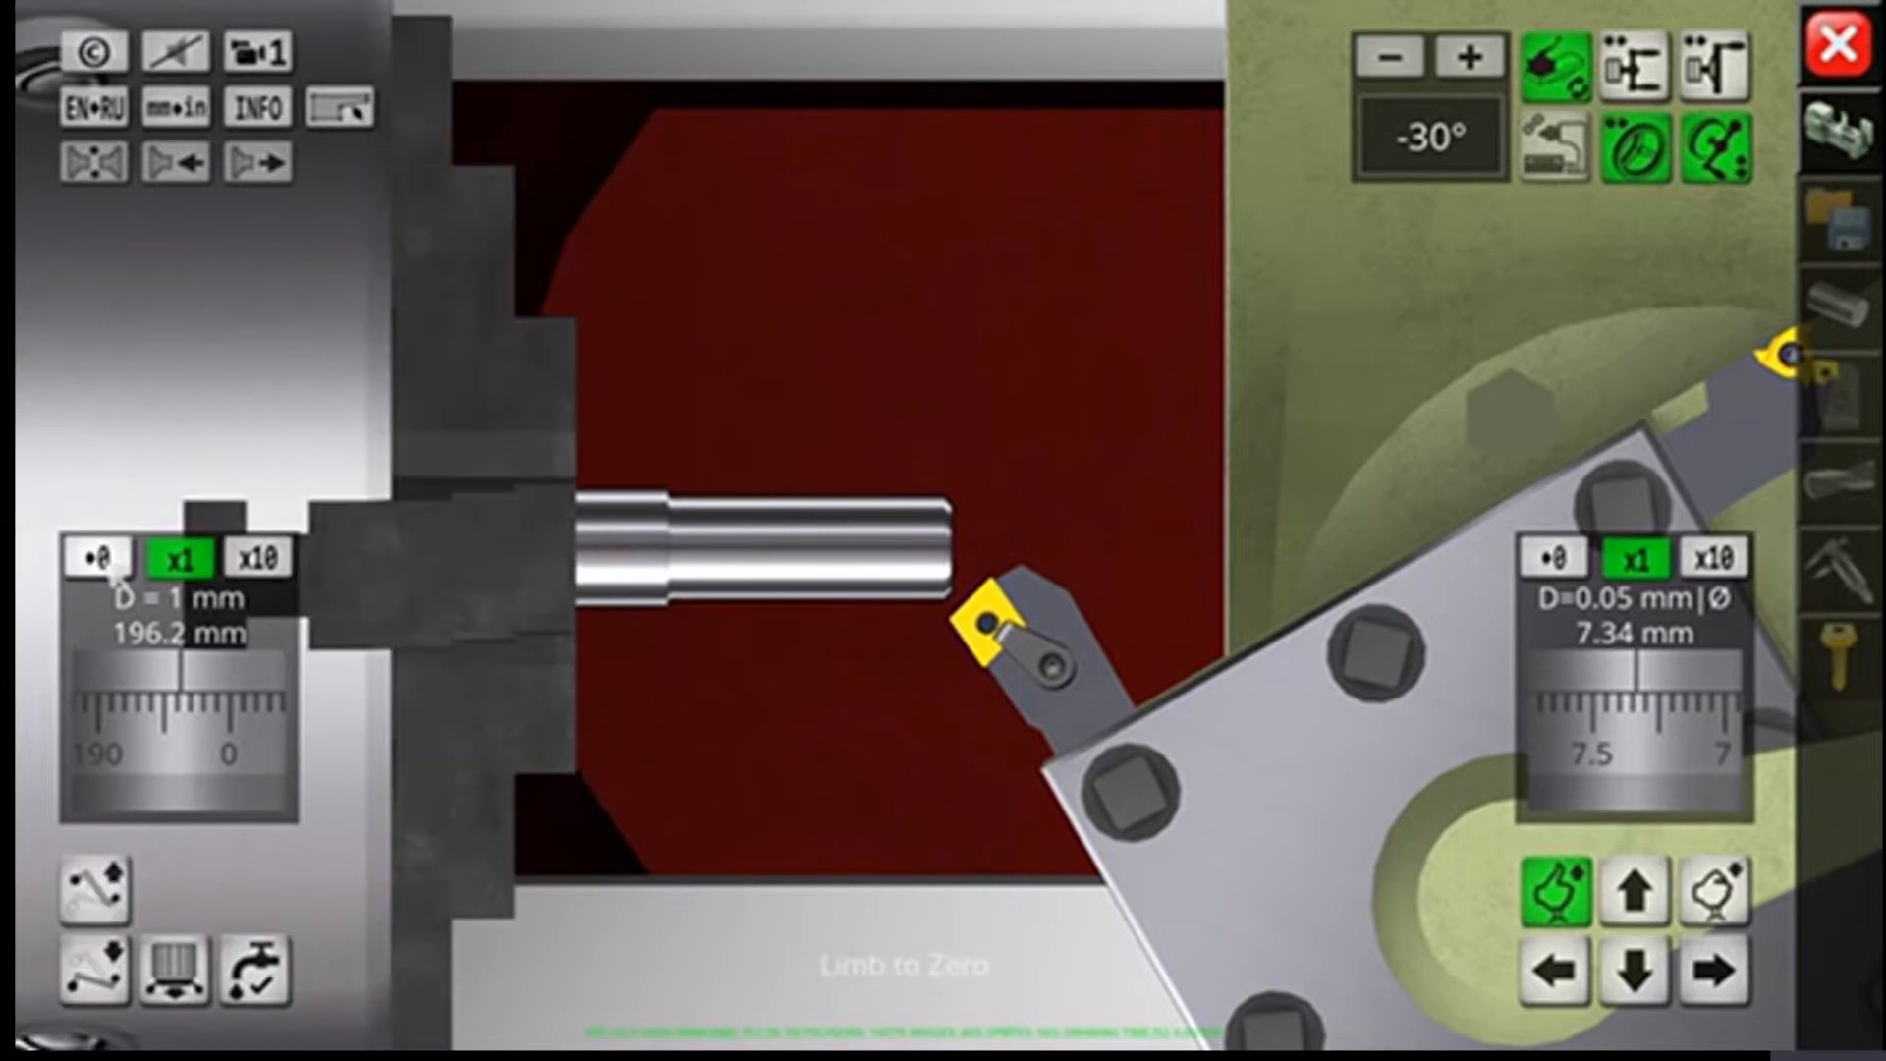
Step: Reverse the bar in the chuck, restart the spindle and bring the tool to 199.0 mm longitudinally and 3.47 mm on the cross-feed dial
left_click(95, 162)
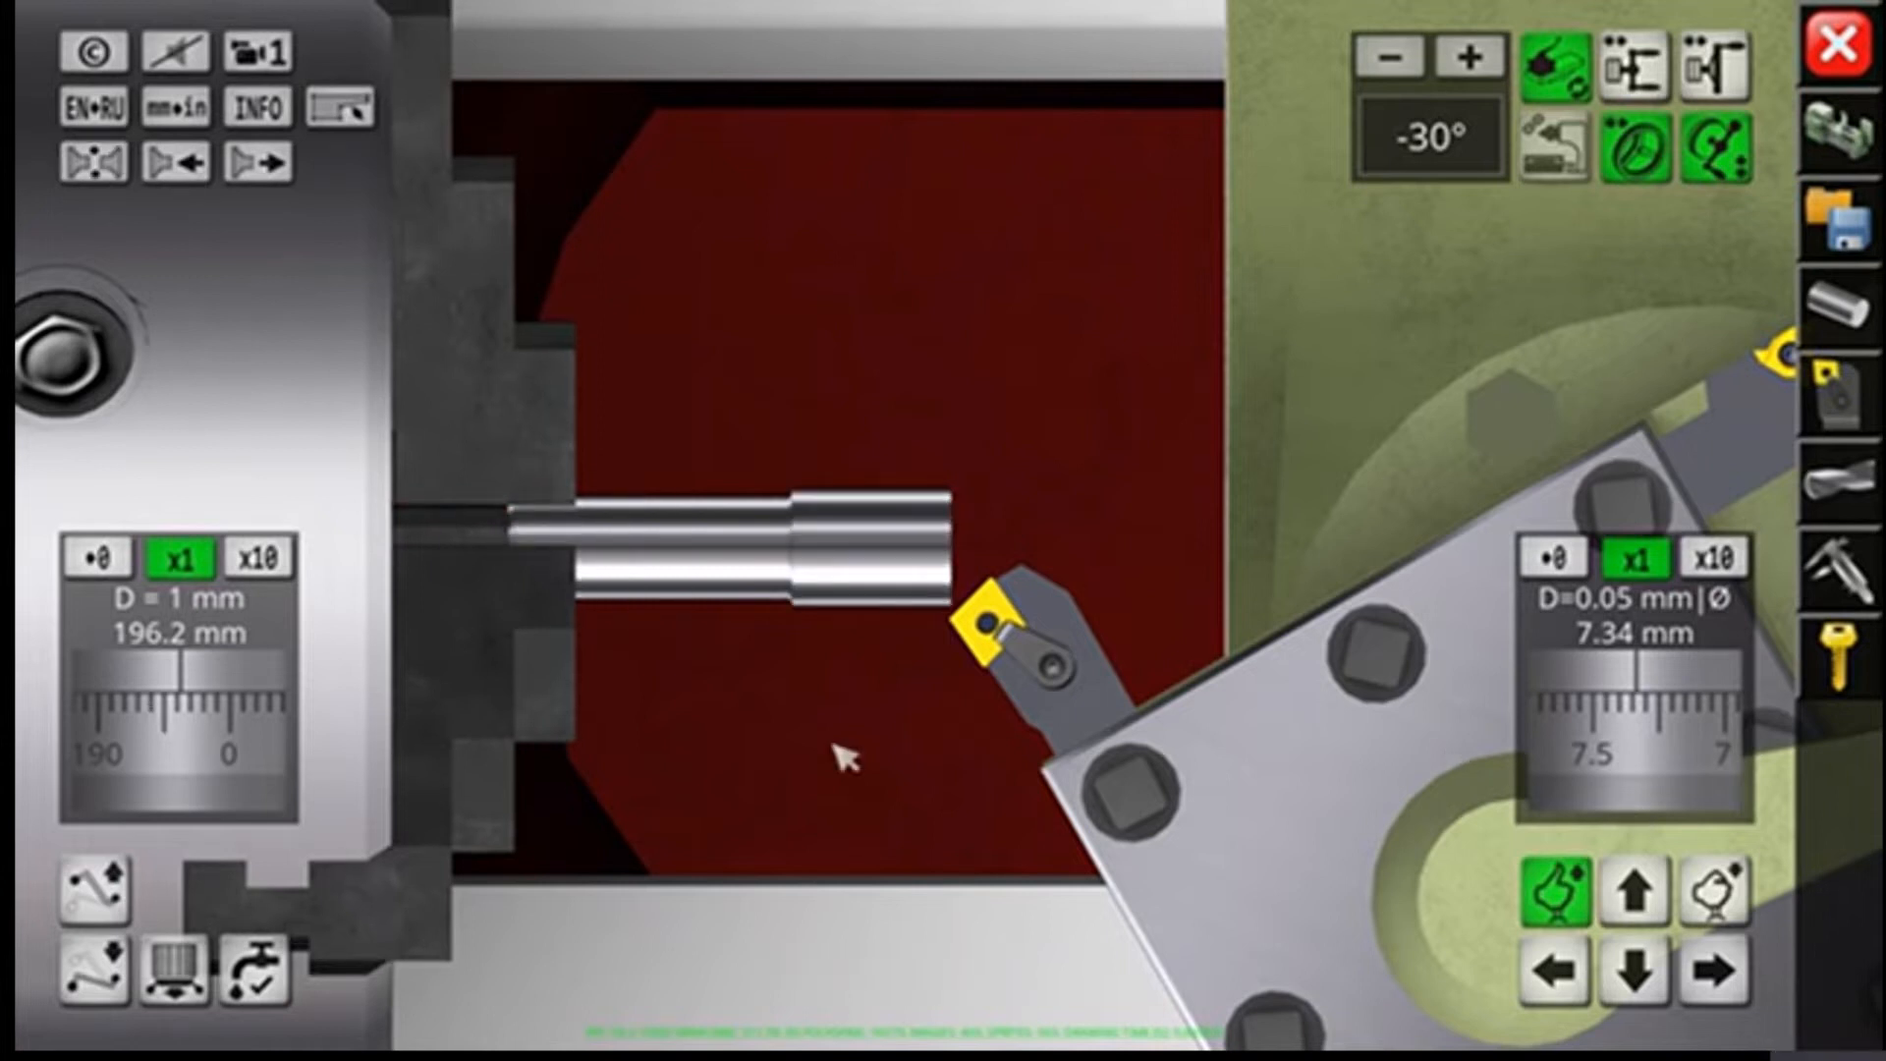
left_click(108, 906)
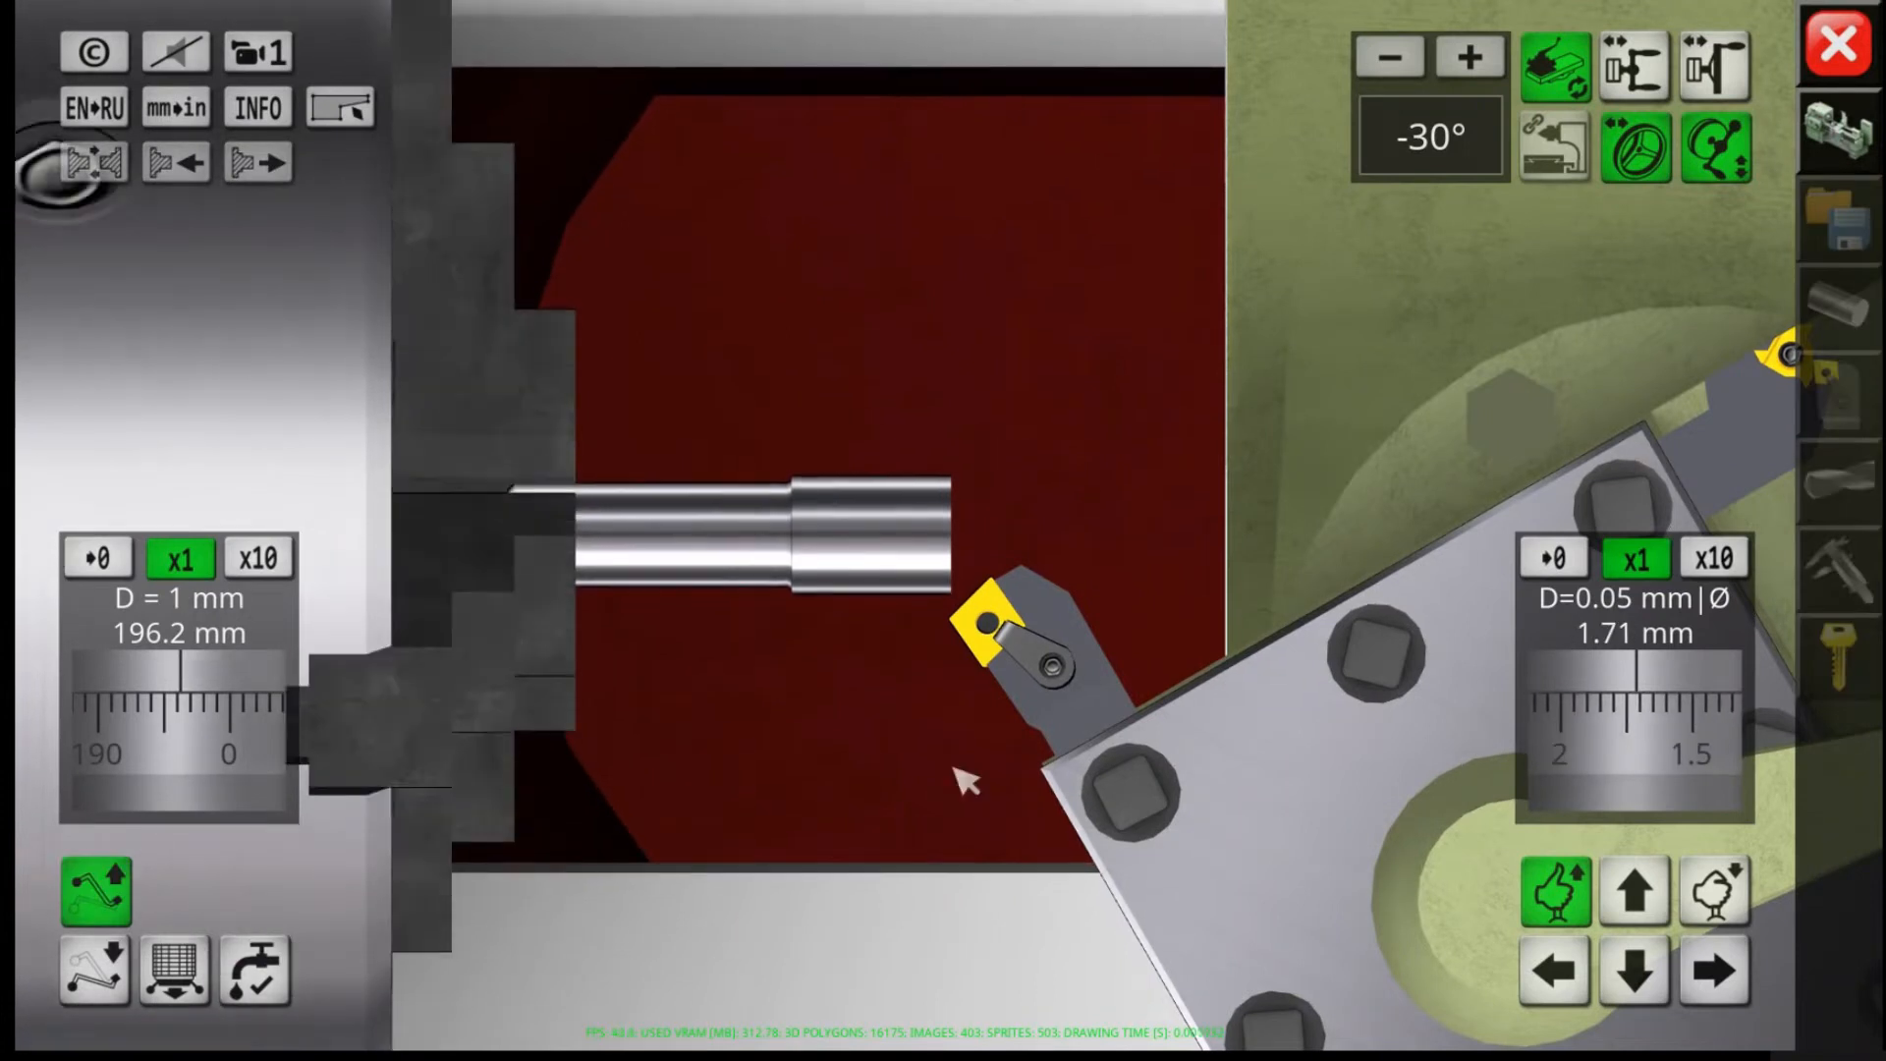
scroll(172, 751, "up", 14)
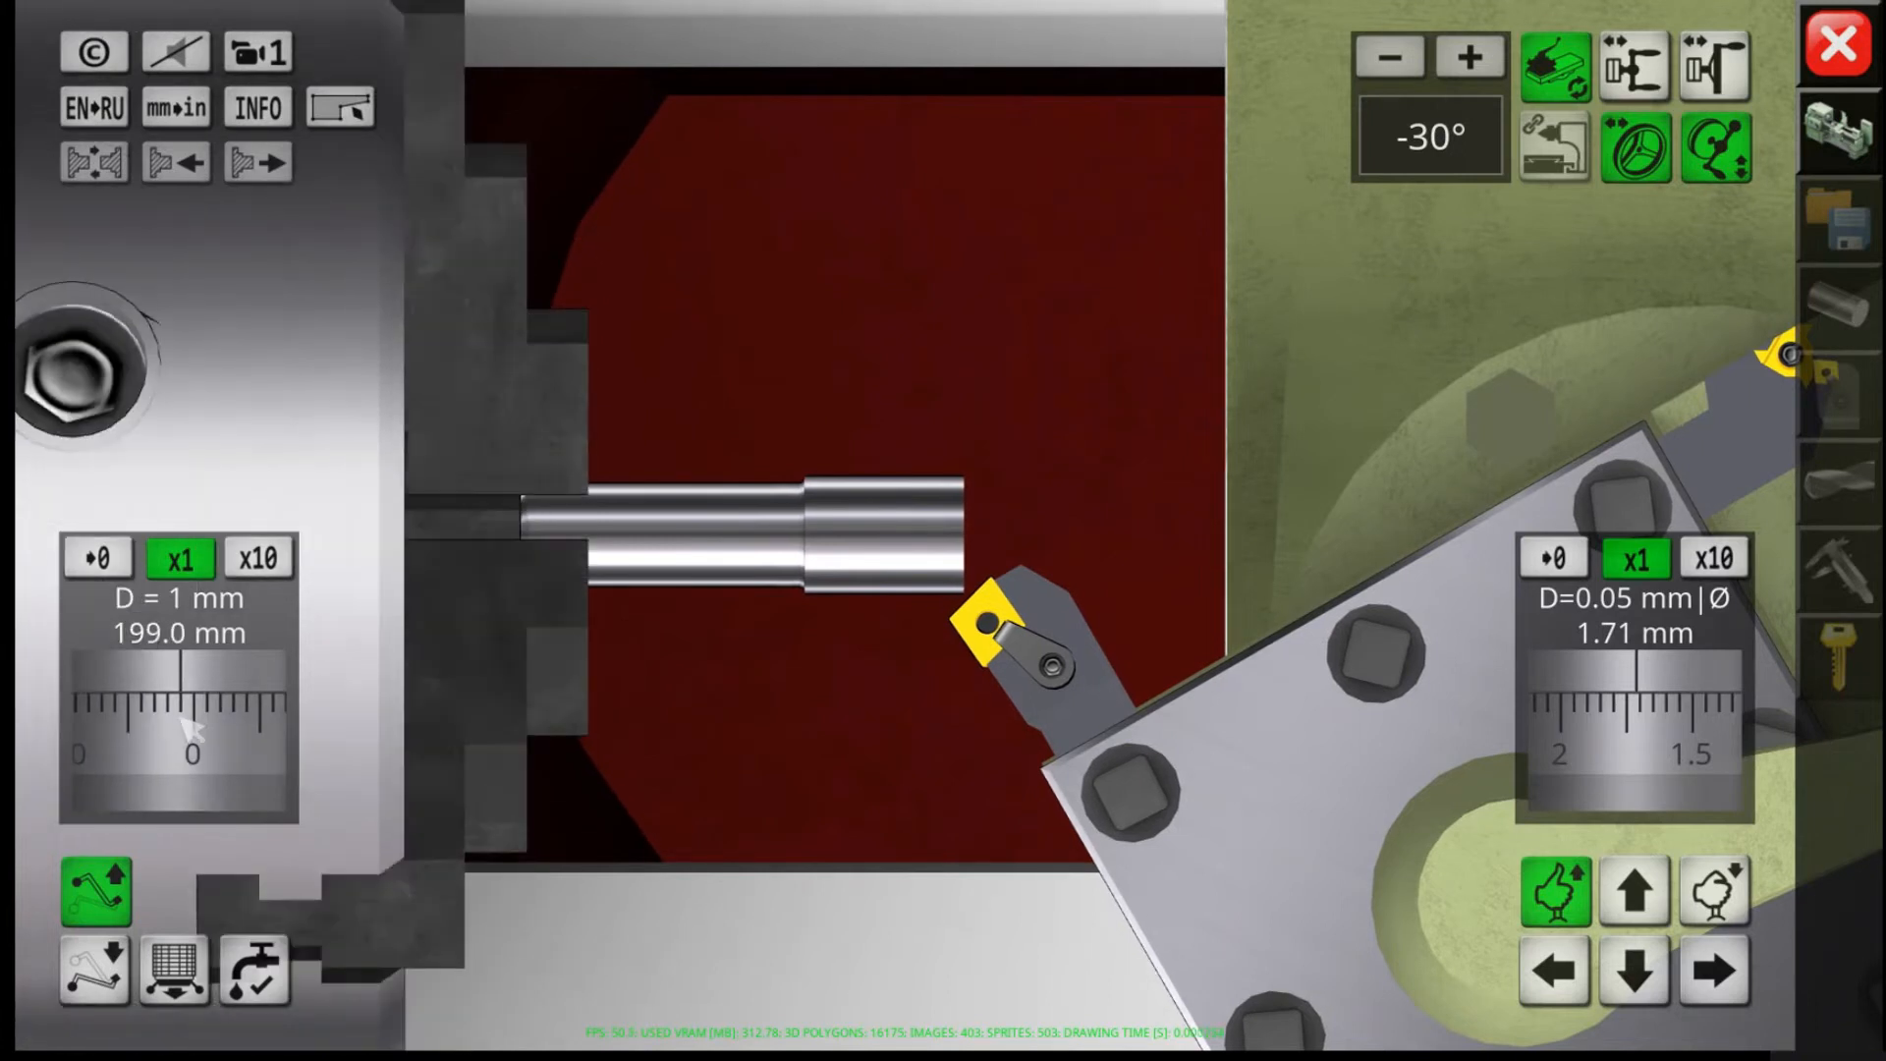
scroll(1660, 741, "up", 5)
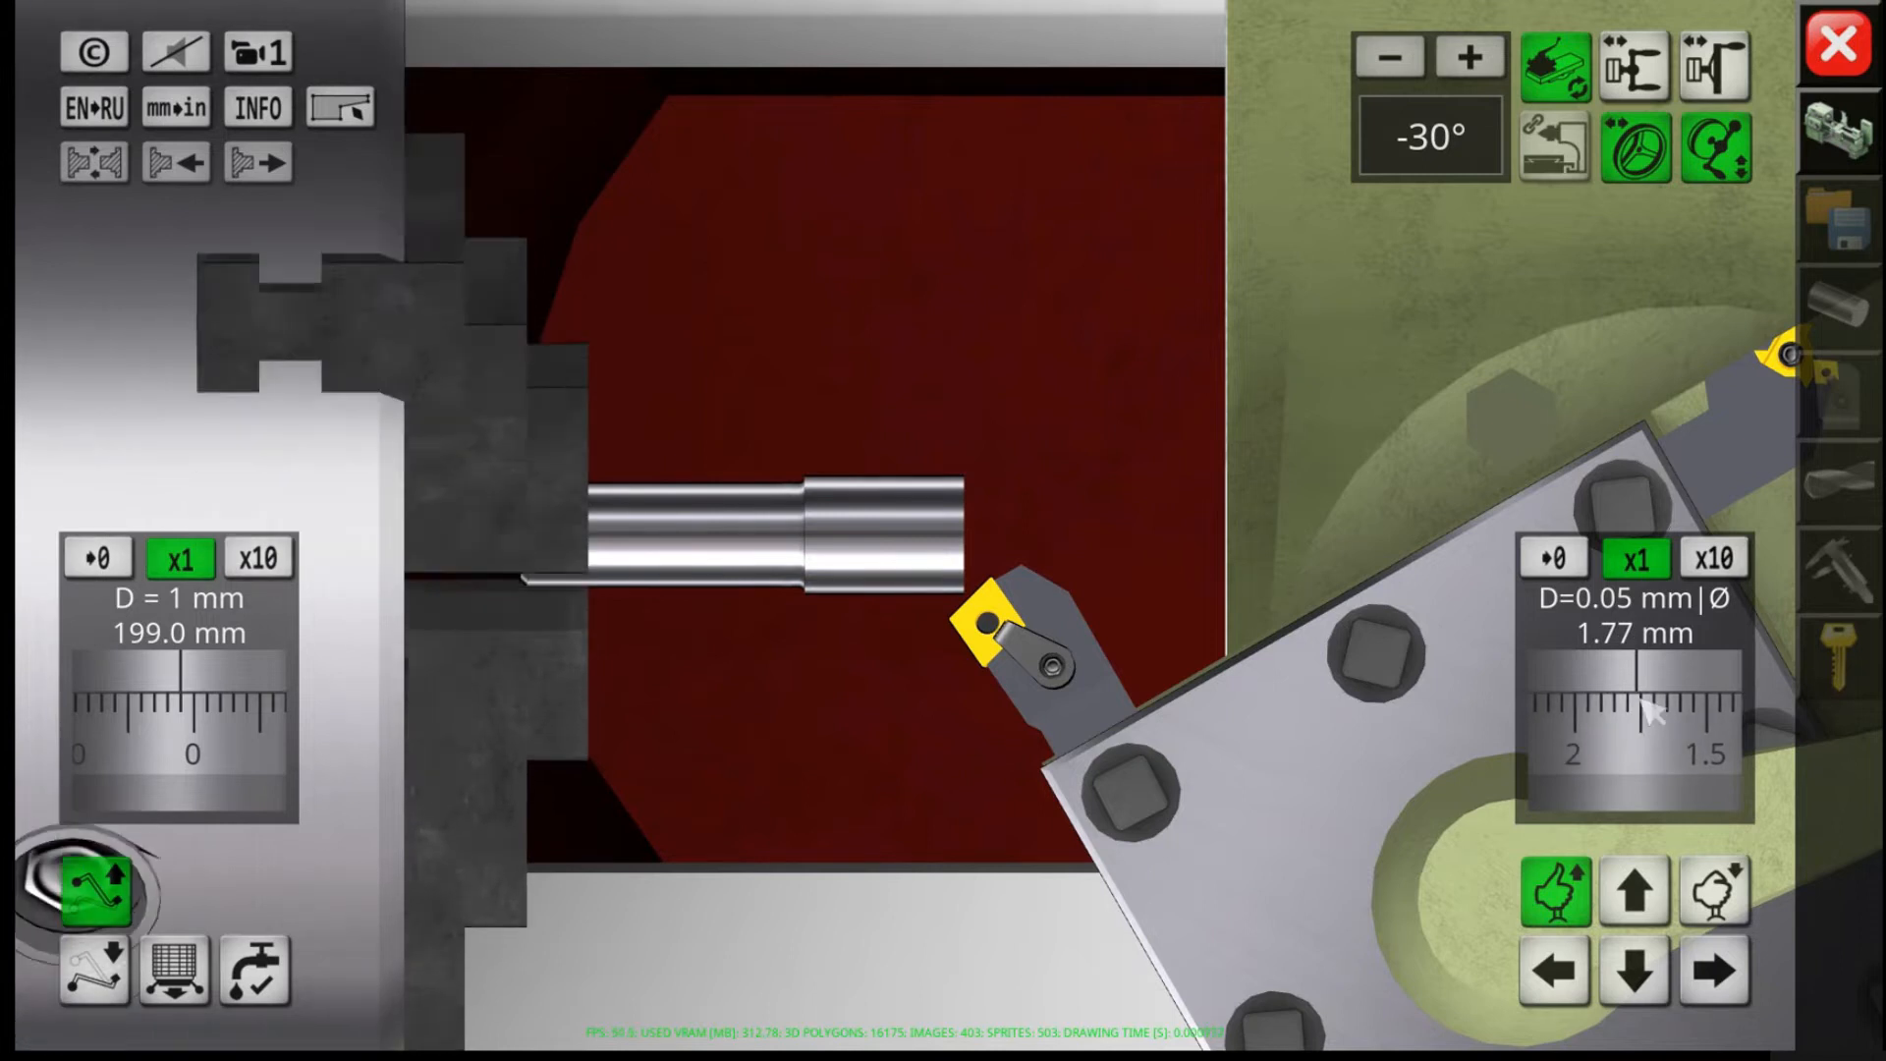
scroll(1661, 709, "up", 10)
scroll(1700, 708, "up", 20)
scroll(1681, 737, "up", 9)
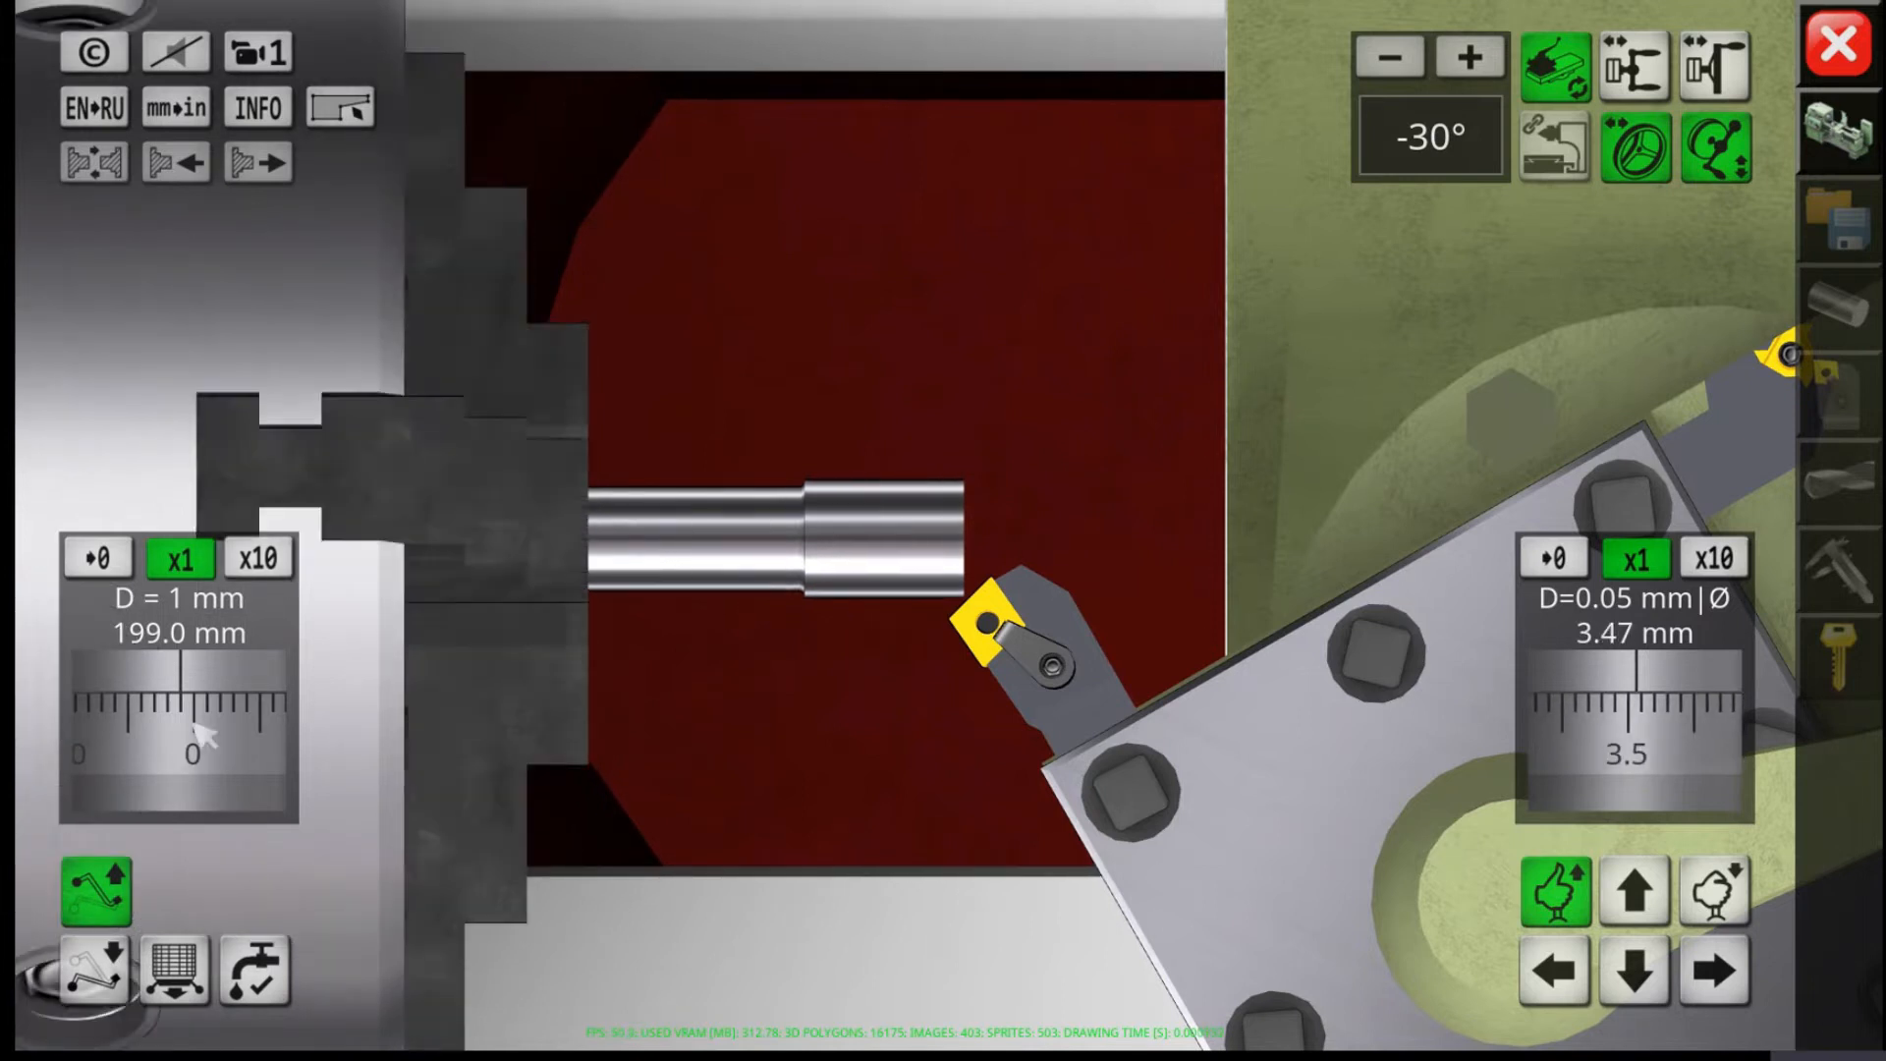
Step: Feed the angled tool into the thicker section's front corner to chamfer it to about 1.5 mm on the longitudinal dial
scroll(179, 724, "up", 5)
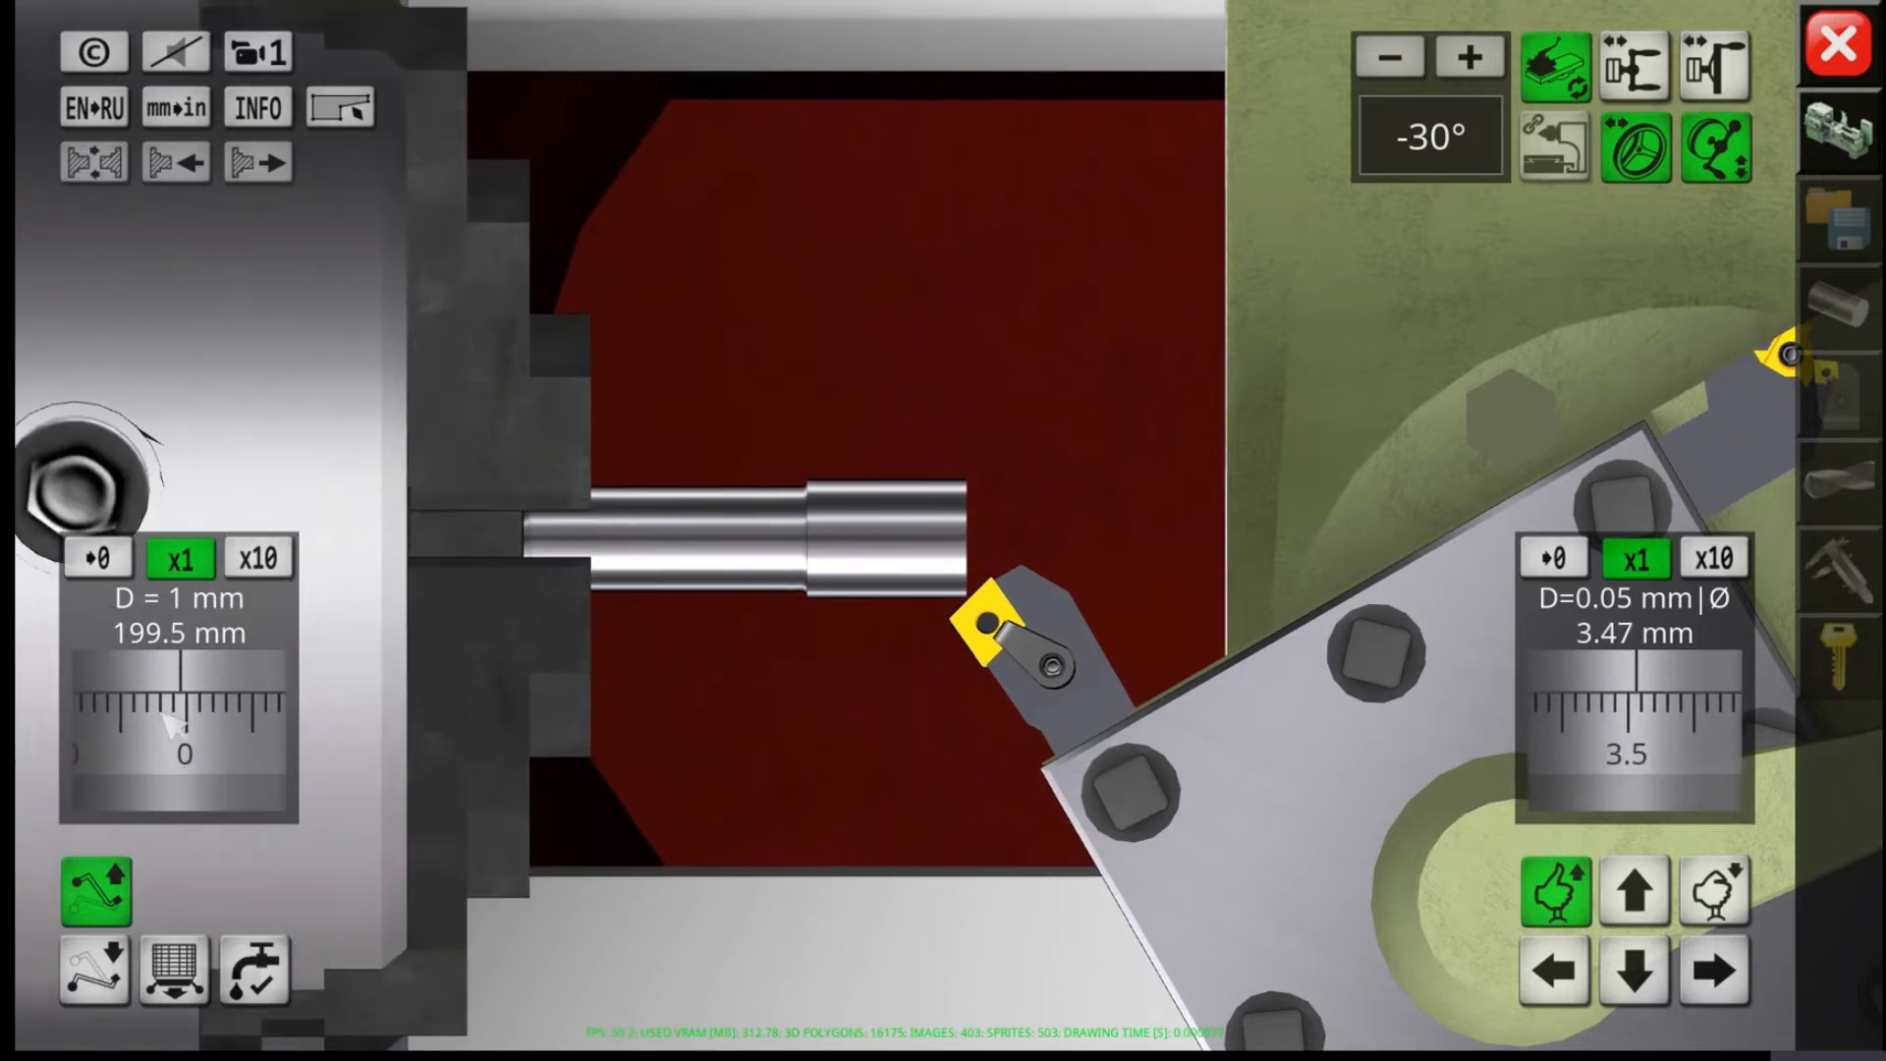
scroll(185, 730, "up", 2)
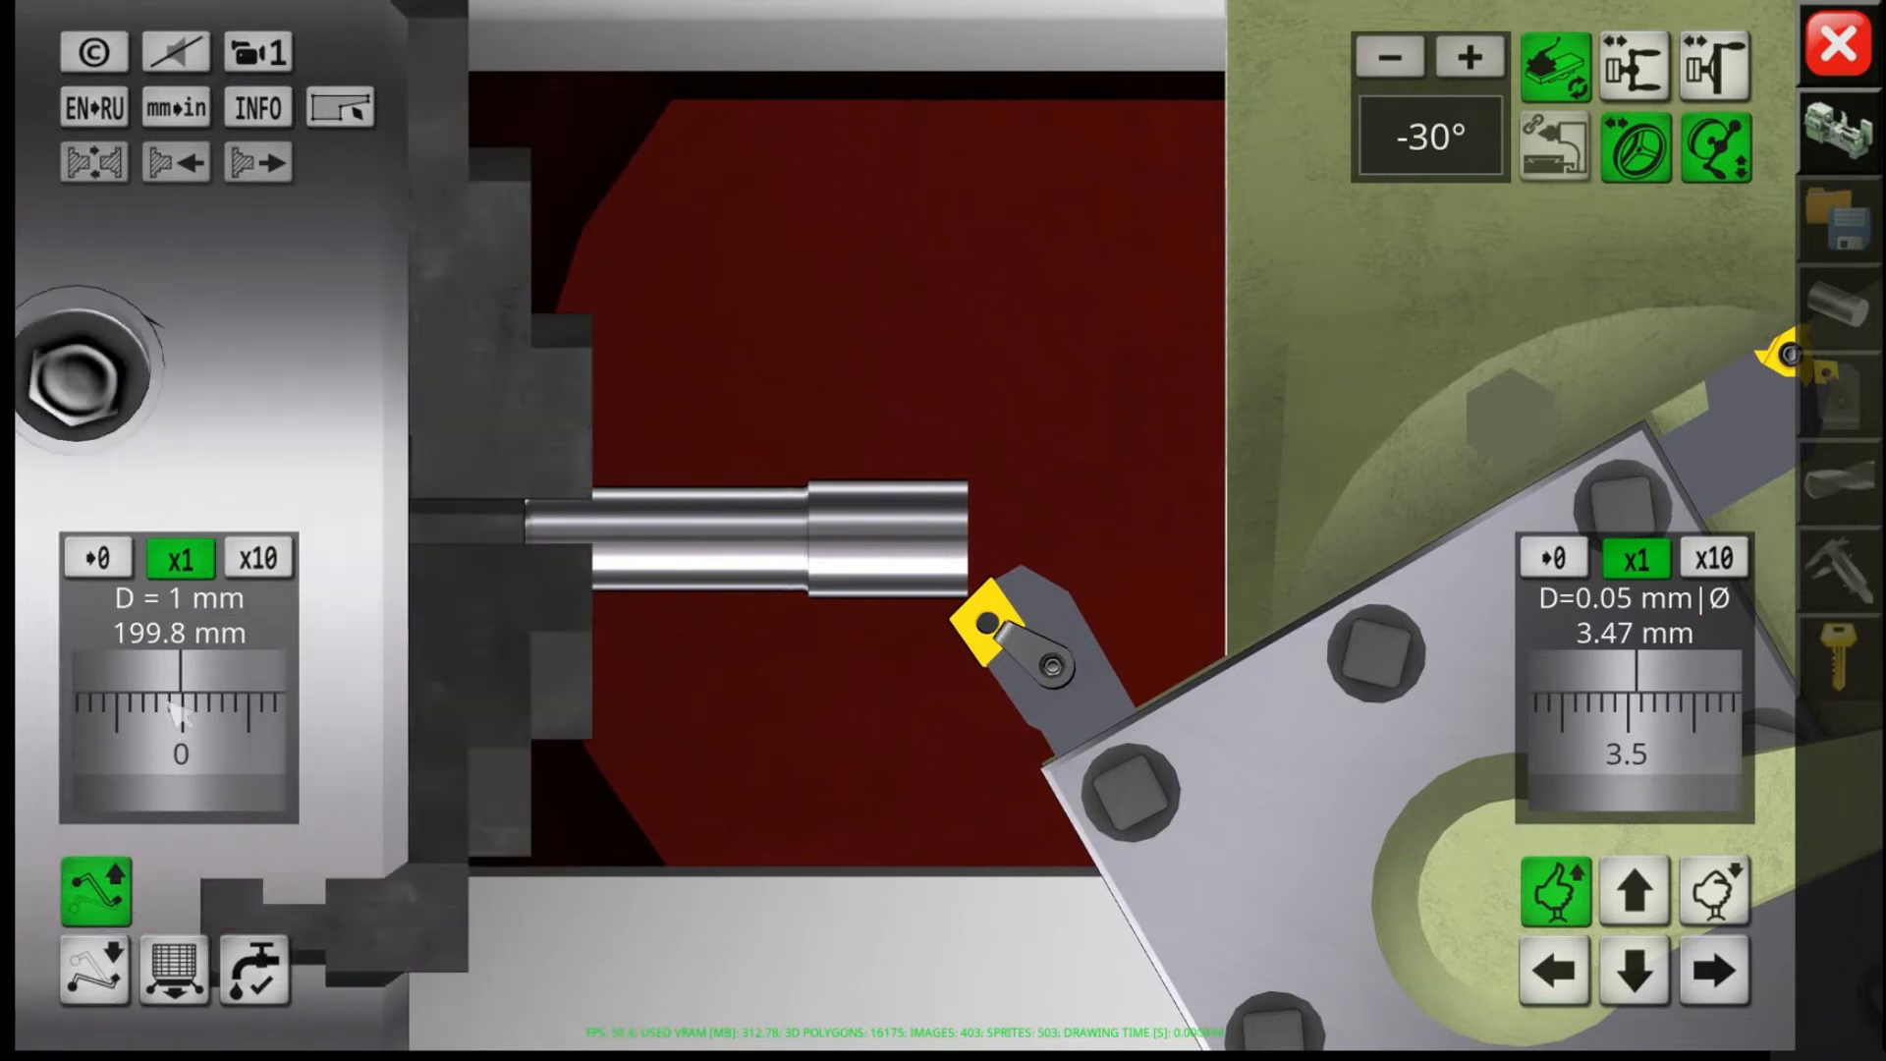
scroll(179, 713, "up", 4)
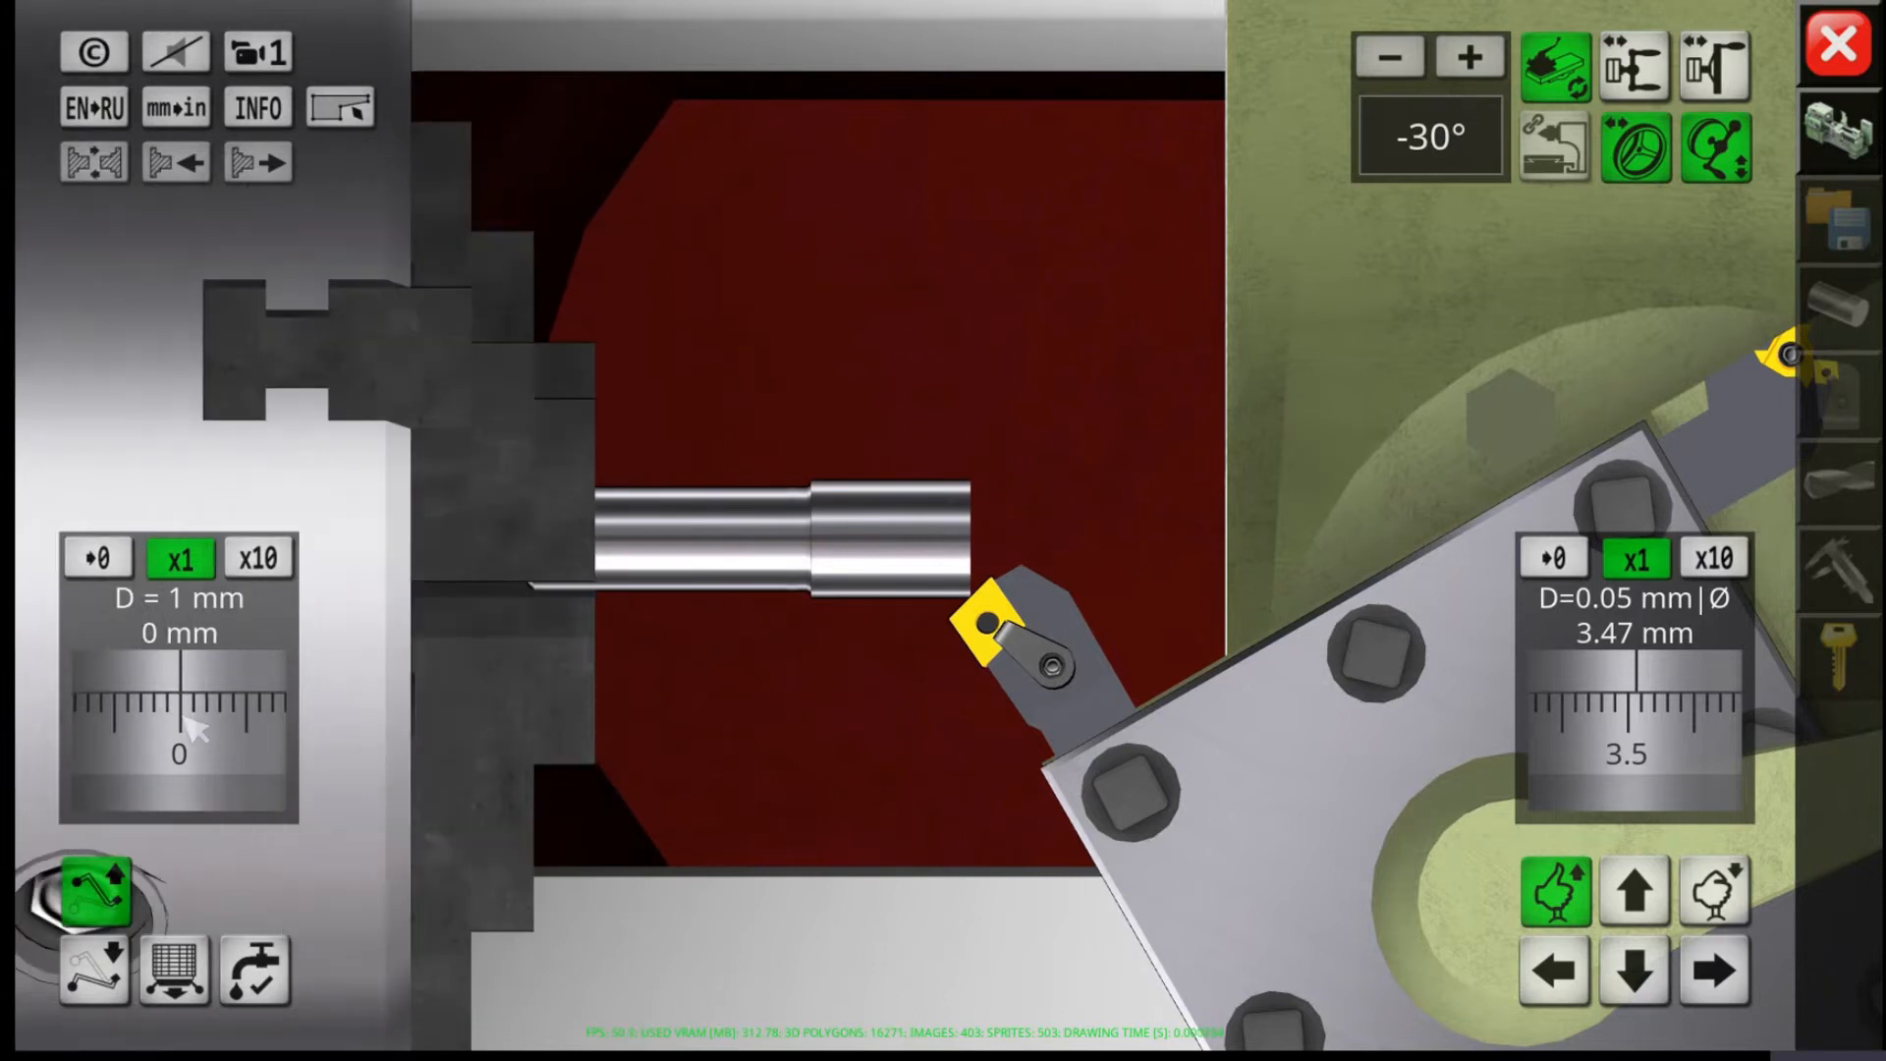
scroll(192, 727, "up", 4)
scroll(181, 725, "up", 1)
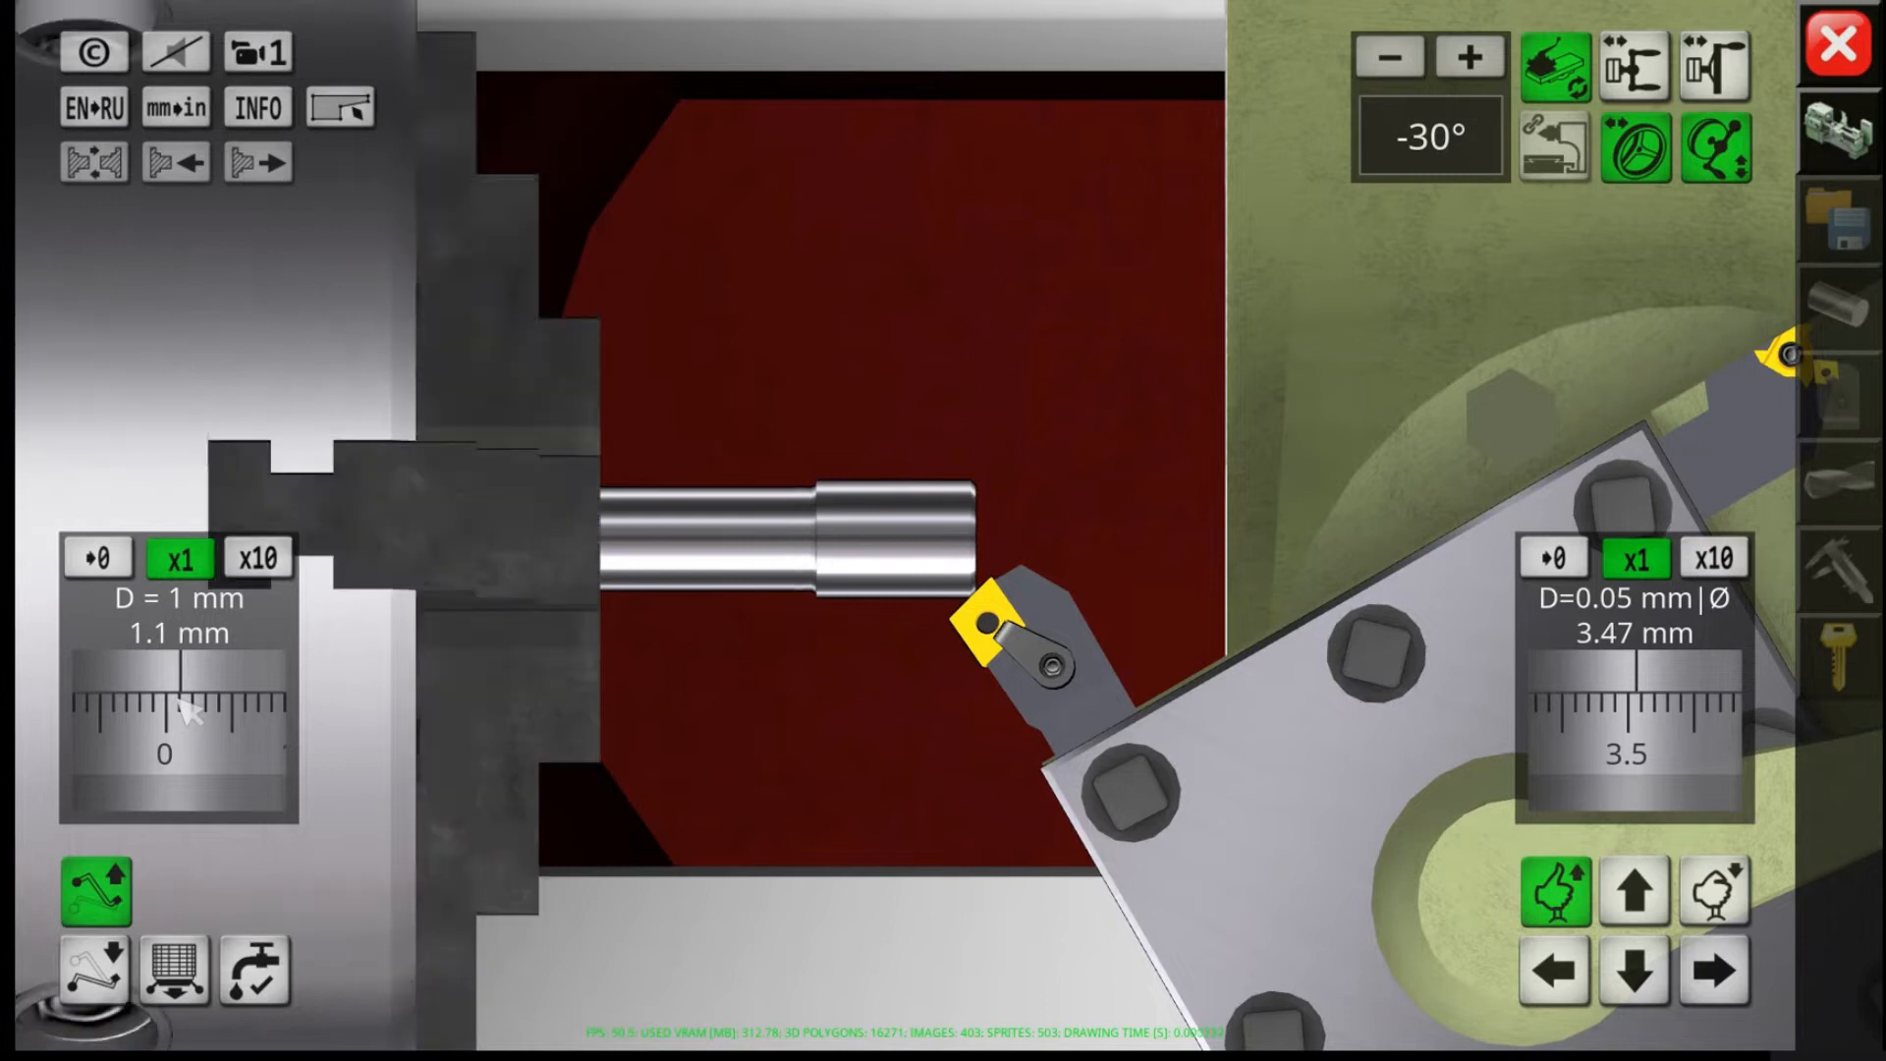
scroll(183, 701, "up", 3)
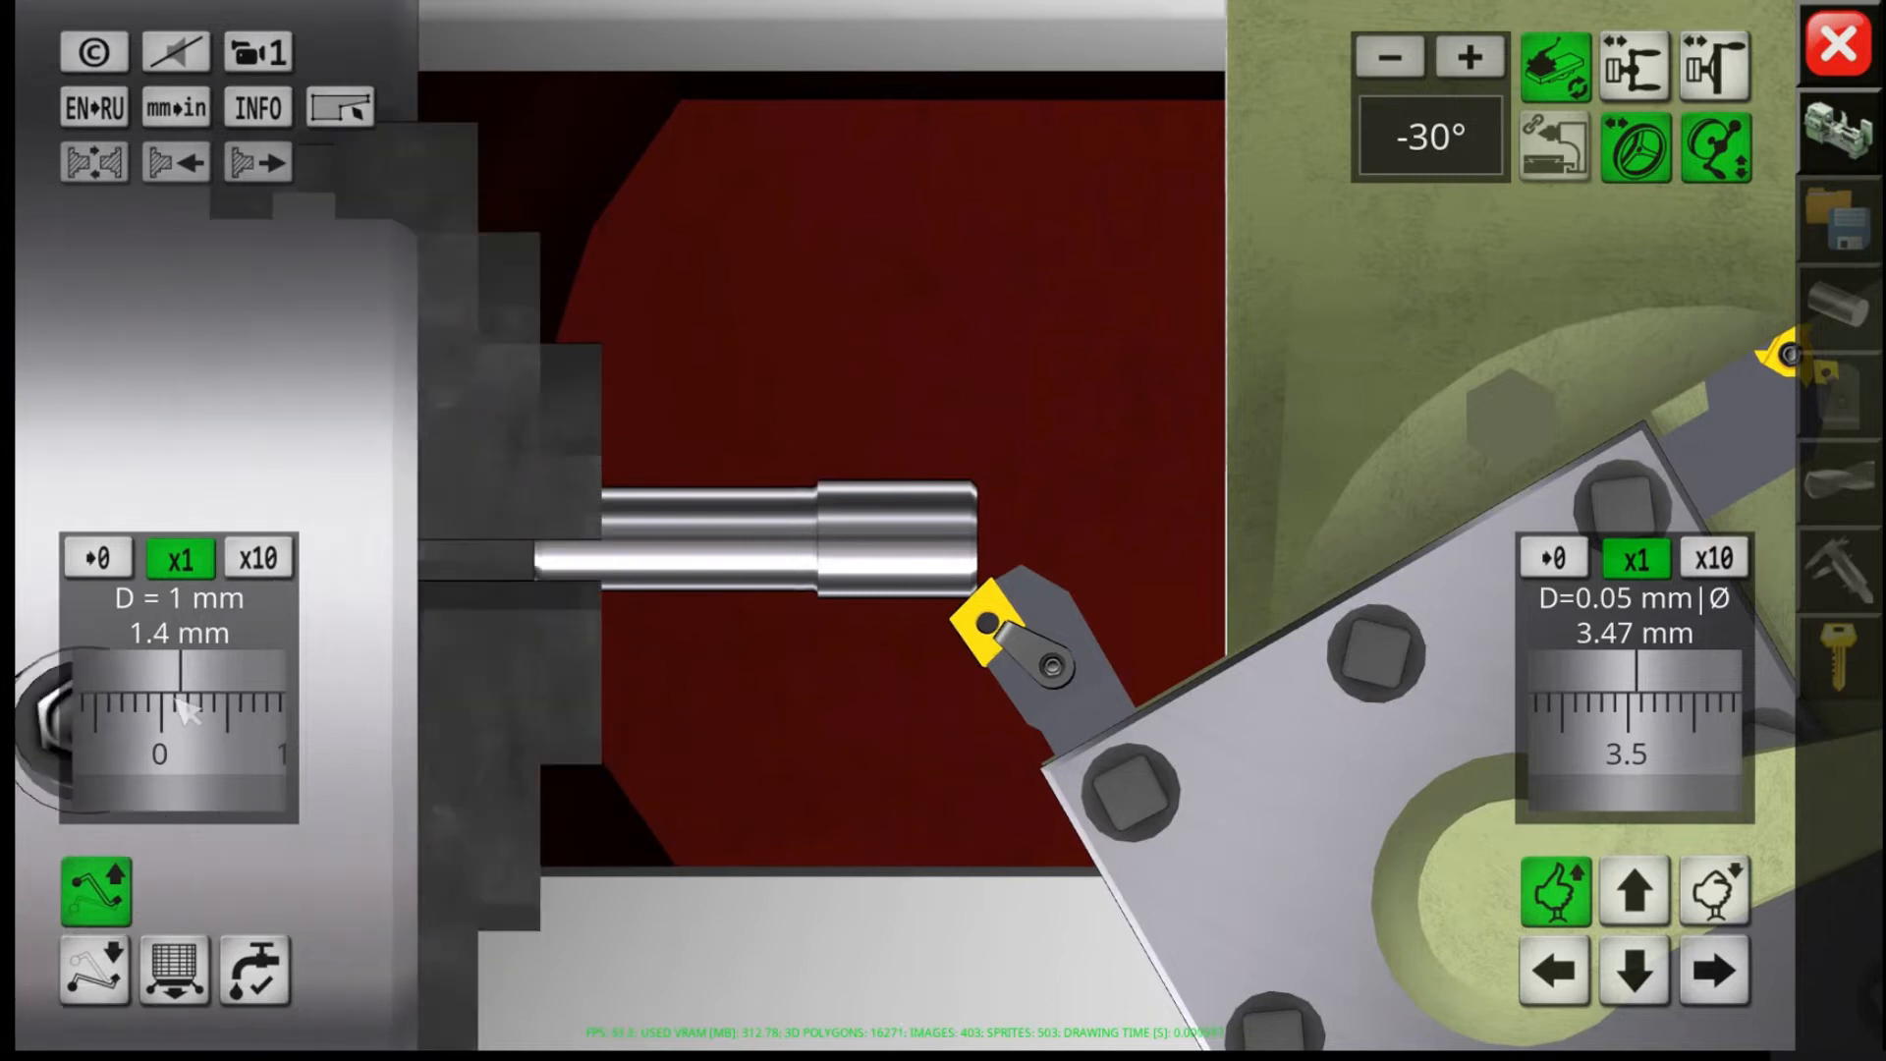
scroll(183, 707, "up", 1)
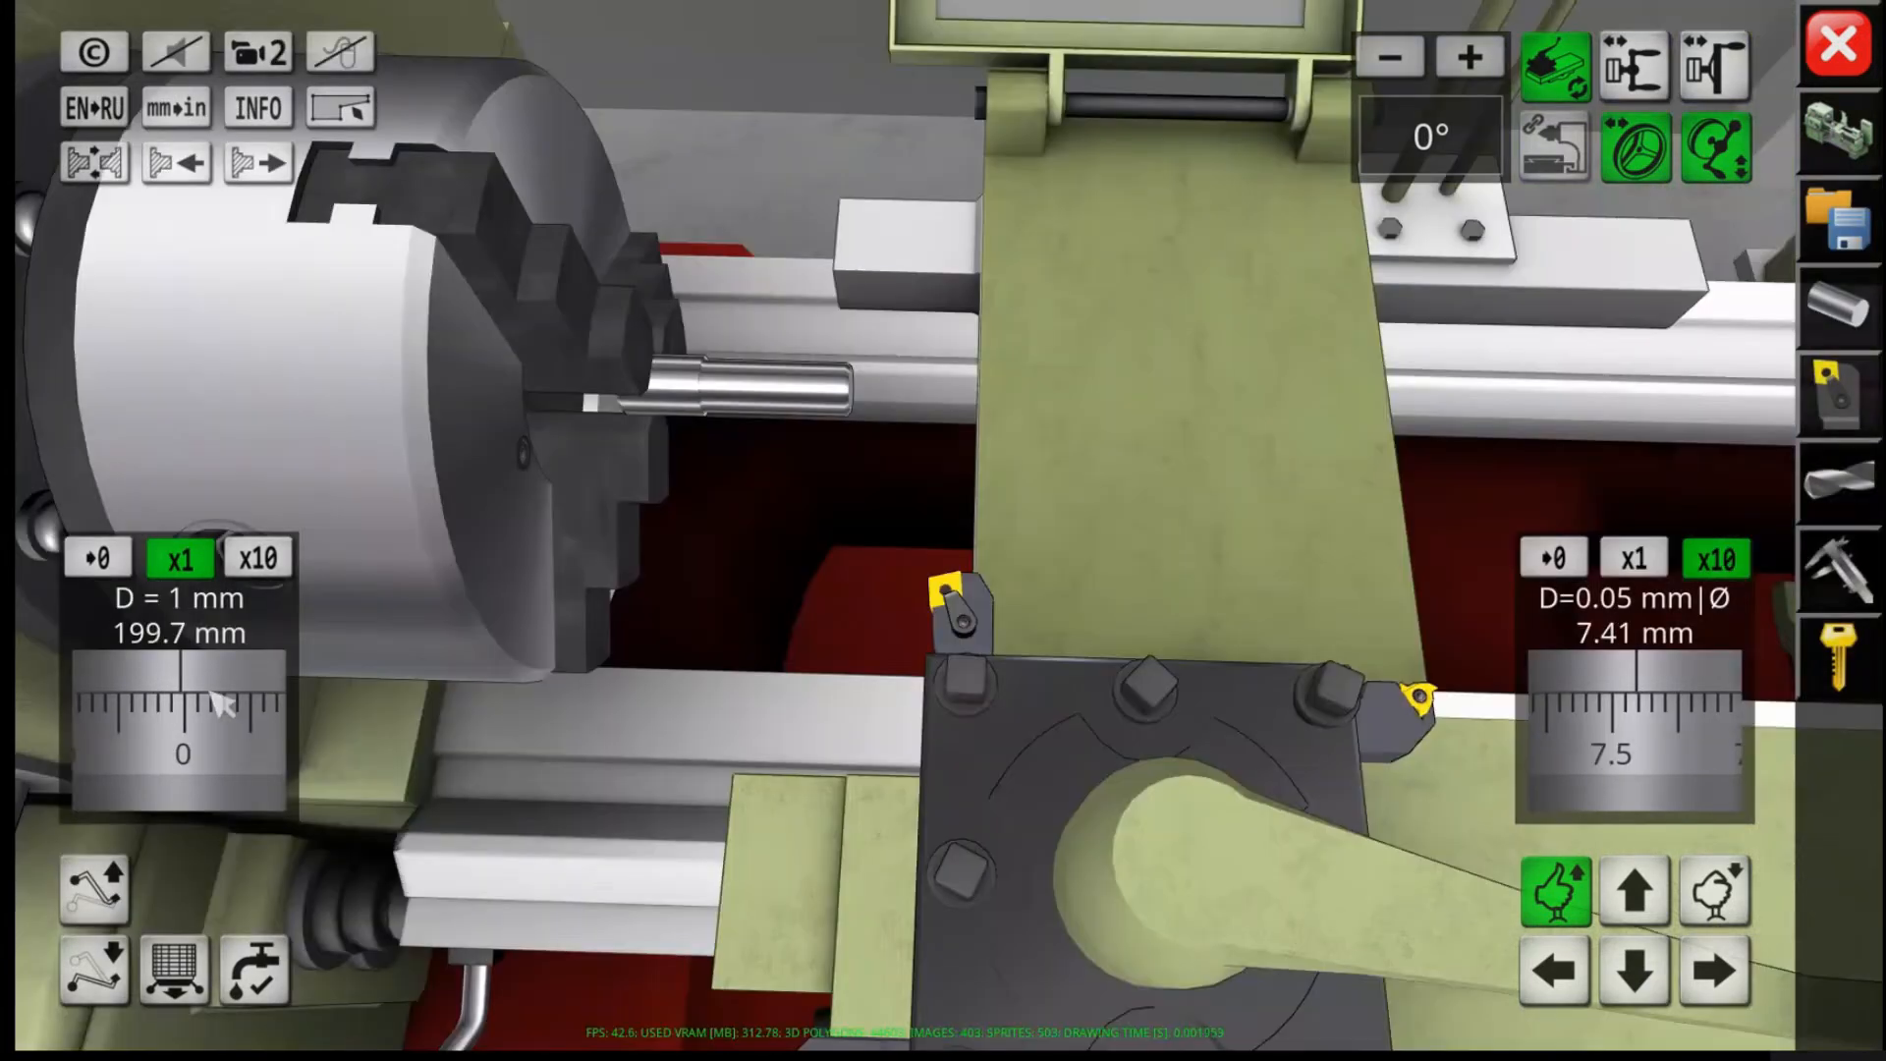
Step: Move the carriage toward the chuck to 69.5 mm on the longitudinal dial using coarse feed, and restore fine feed
left_click(259, 559)
left_click_drag(257, 748, 206, 752)
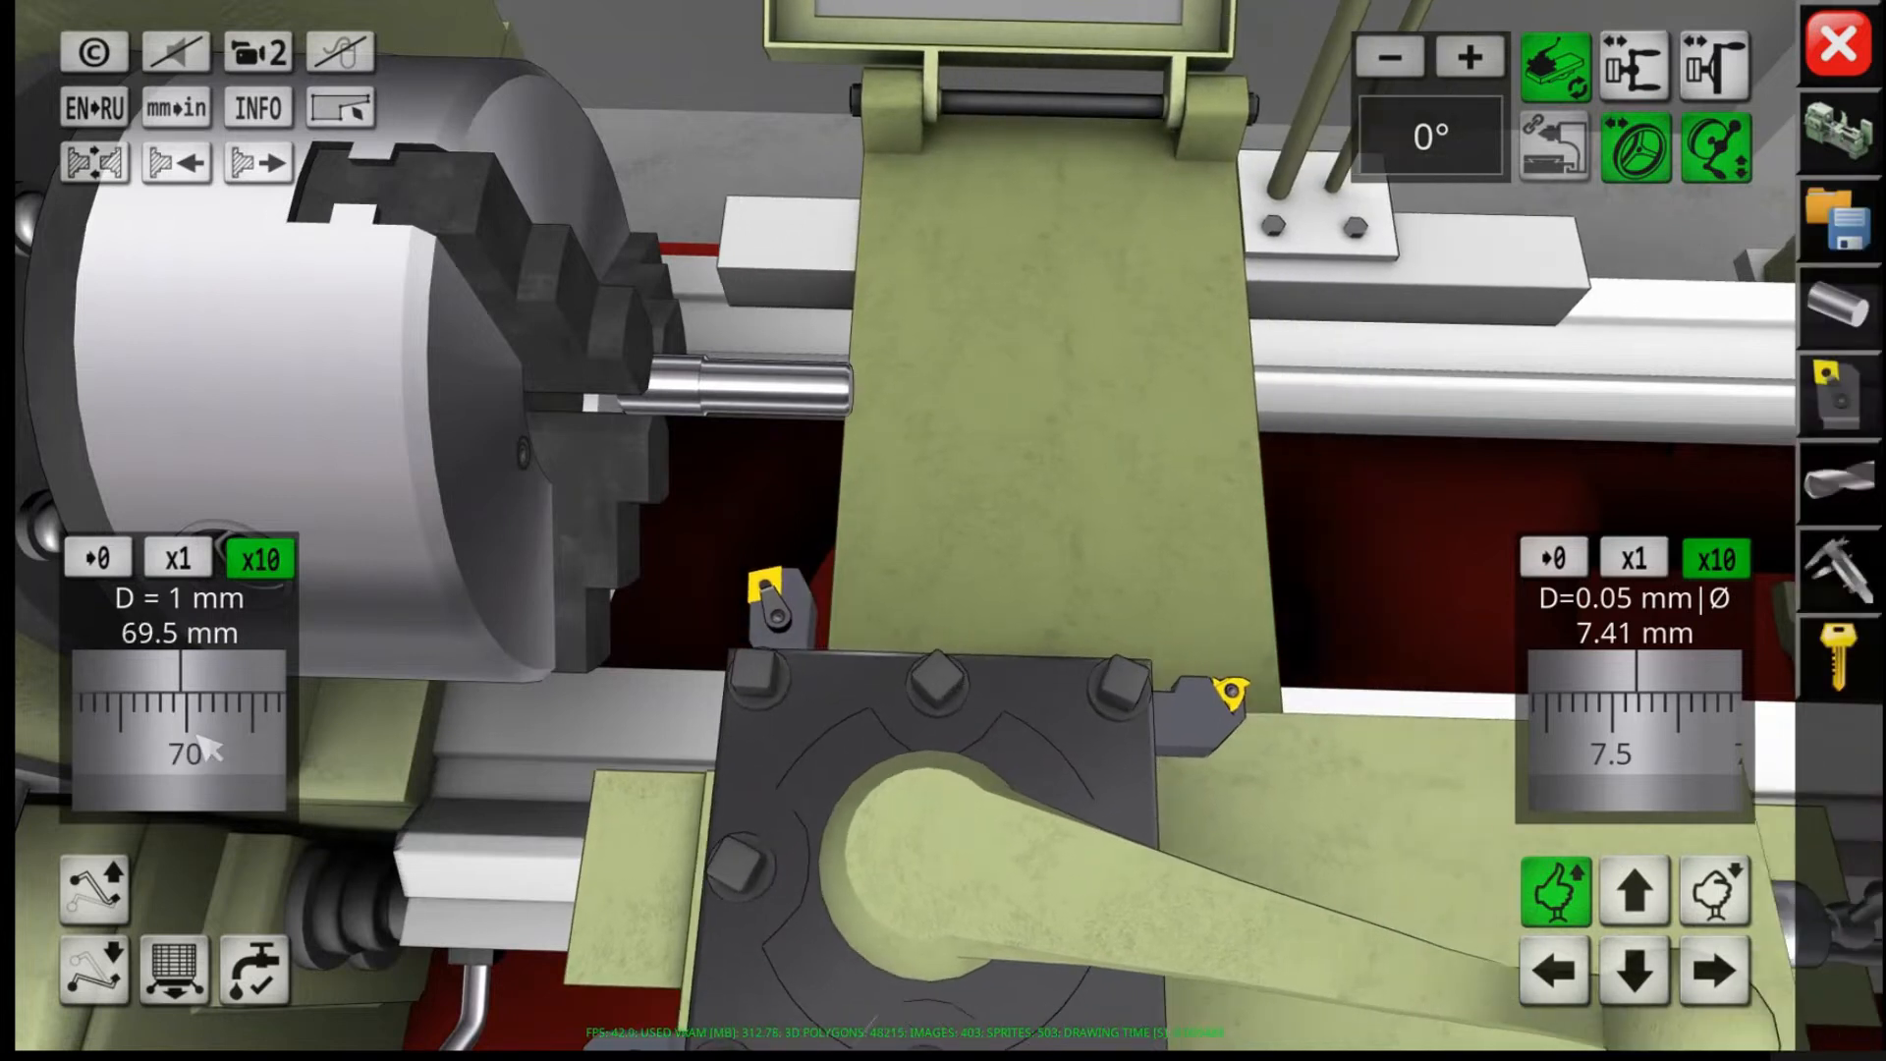
left_click(178, 559)
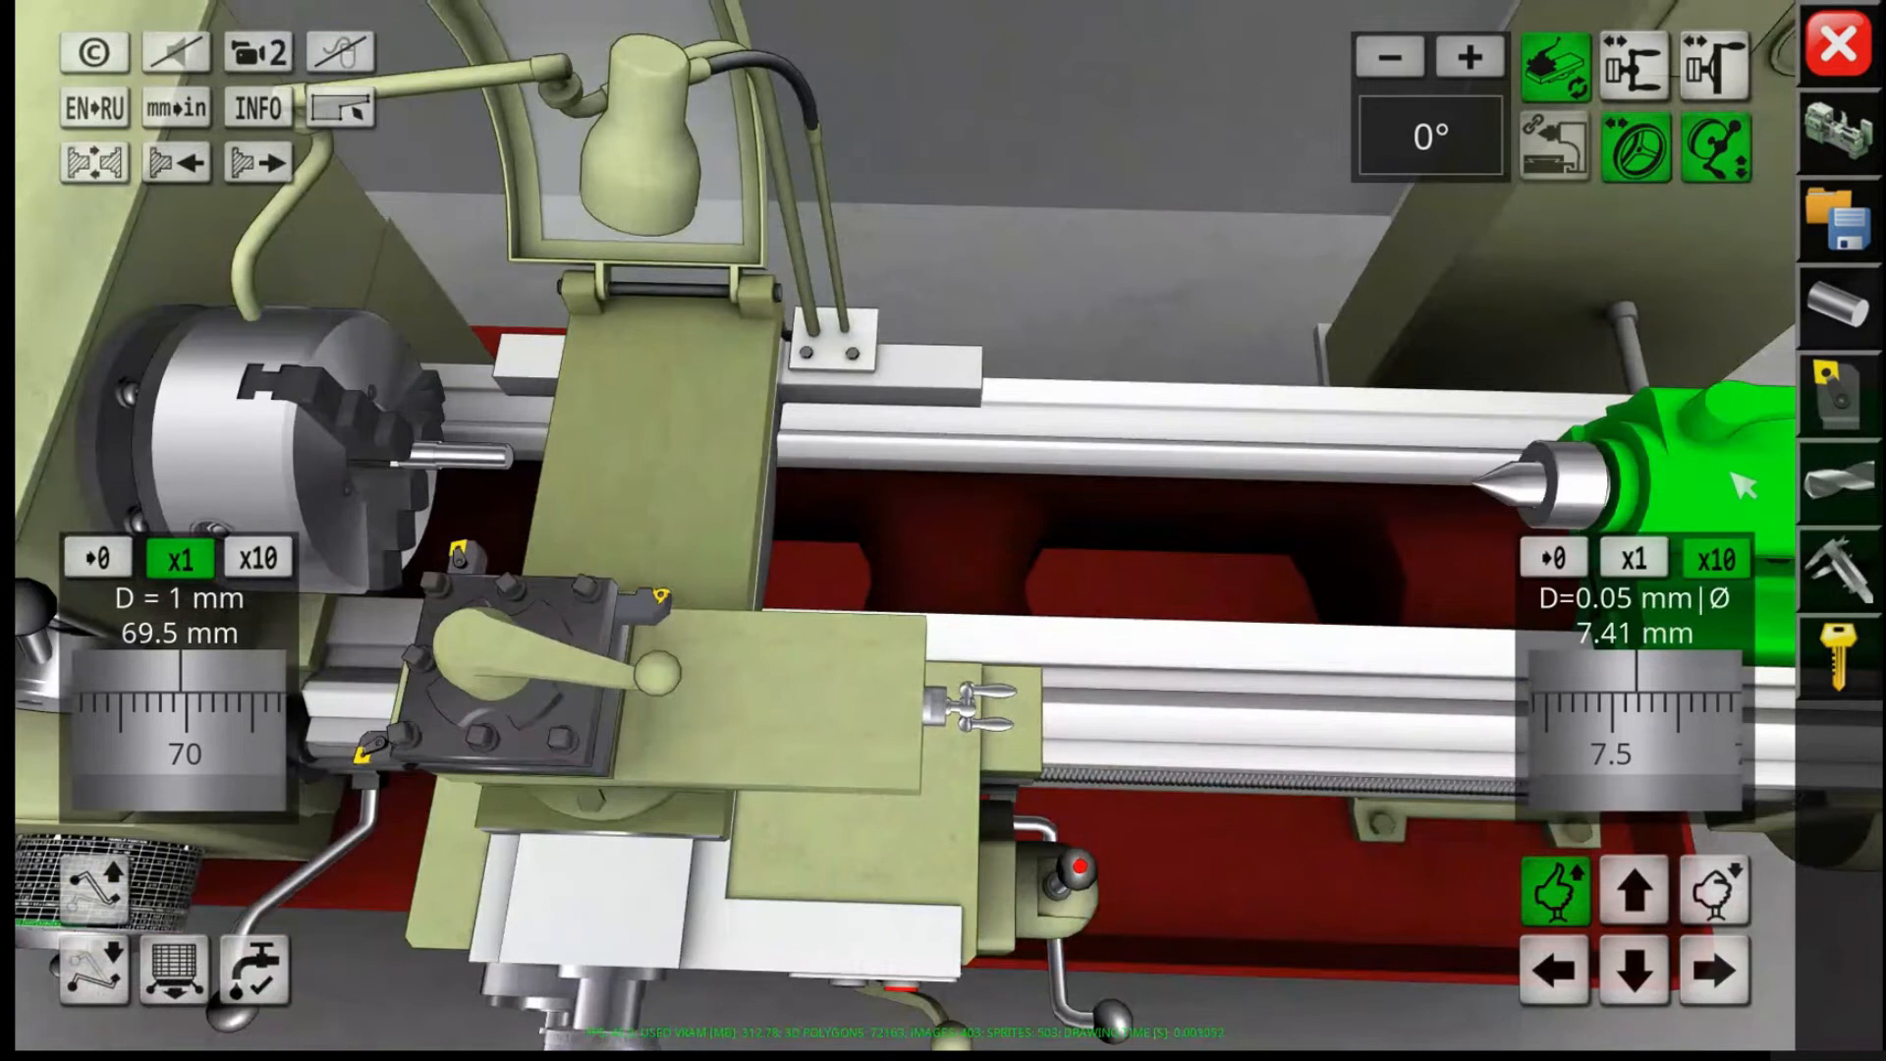
Step: Slide the tailstock up toward the bar's end and replace its dead centre with the drill chuck
left_click_drag(1737, 481, 954, 544)
mouse_move(849, 489)
left_mouse_down()
mouse_move(916, 494)
mouse_move(835, 496)
left_mouse_up()
left_click(1226, 631)
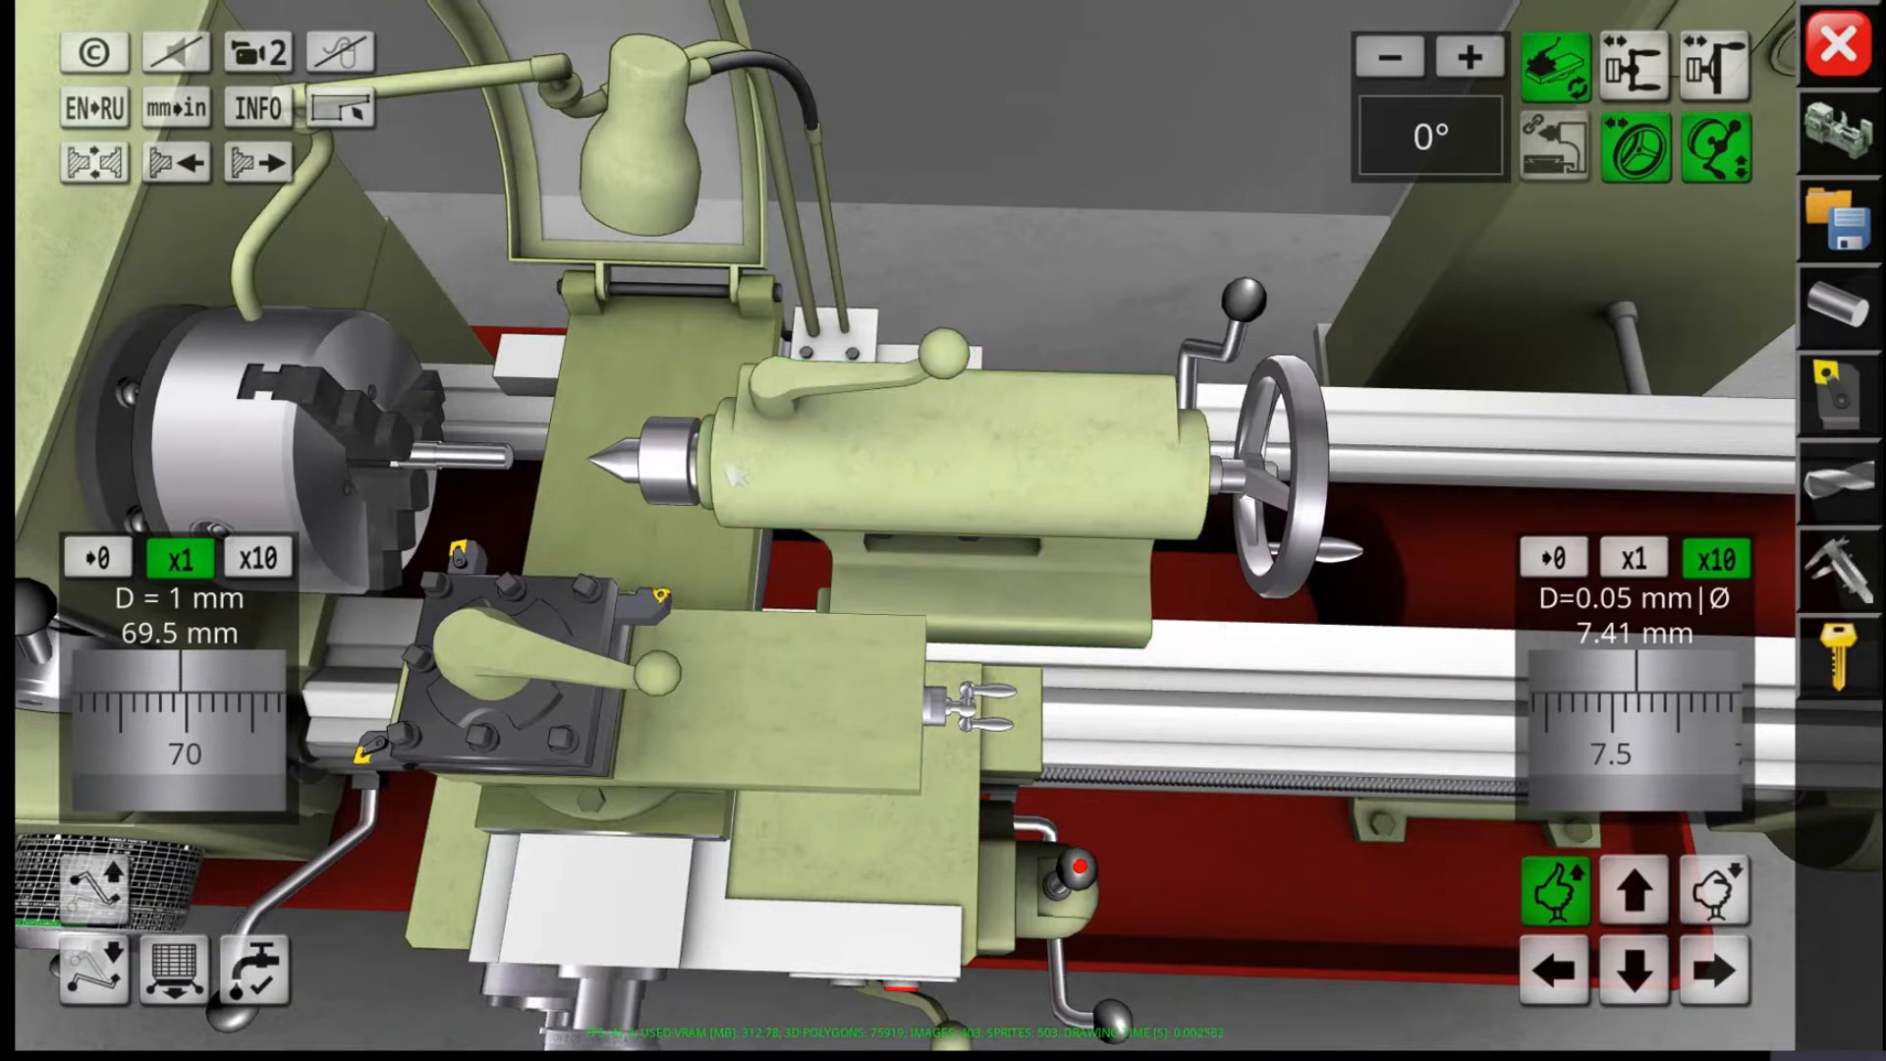
left_click(1835, 483)
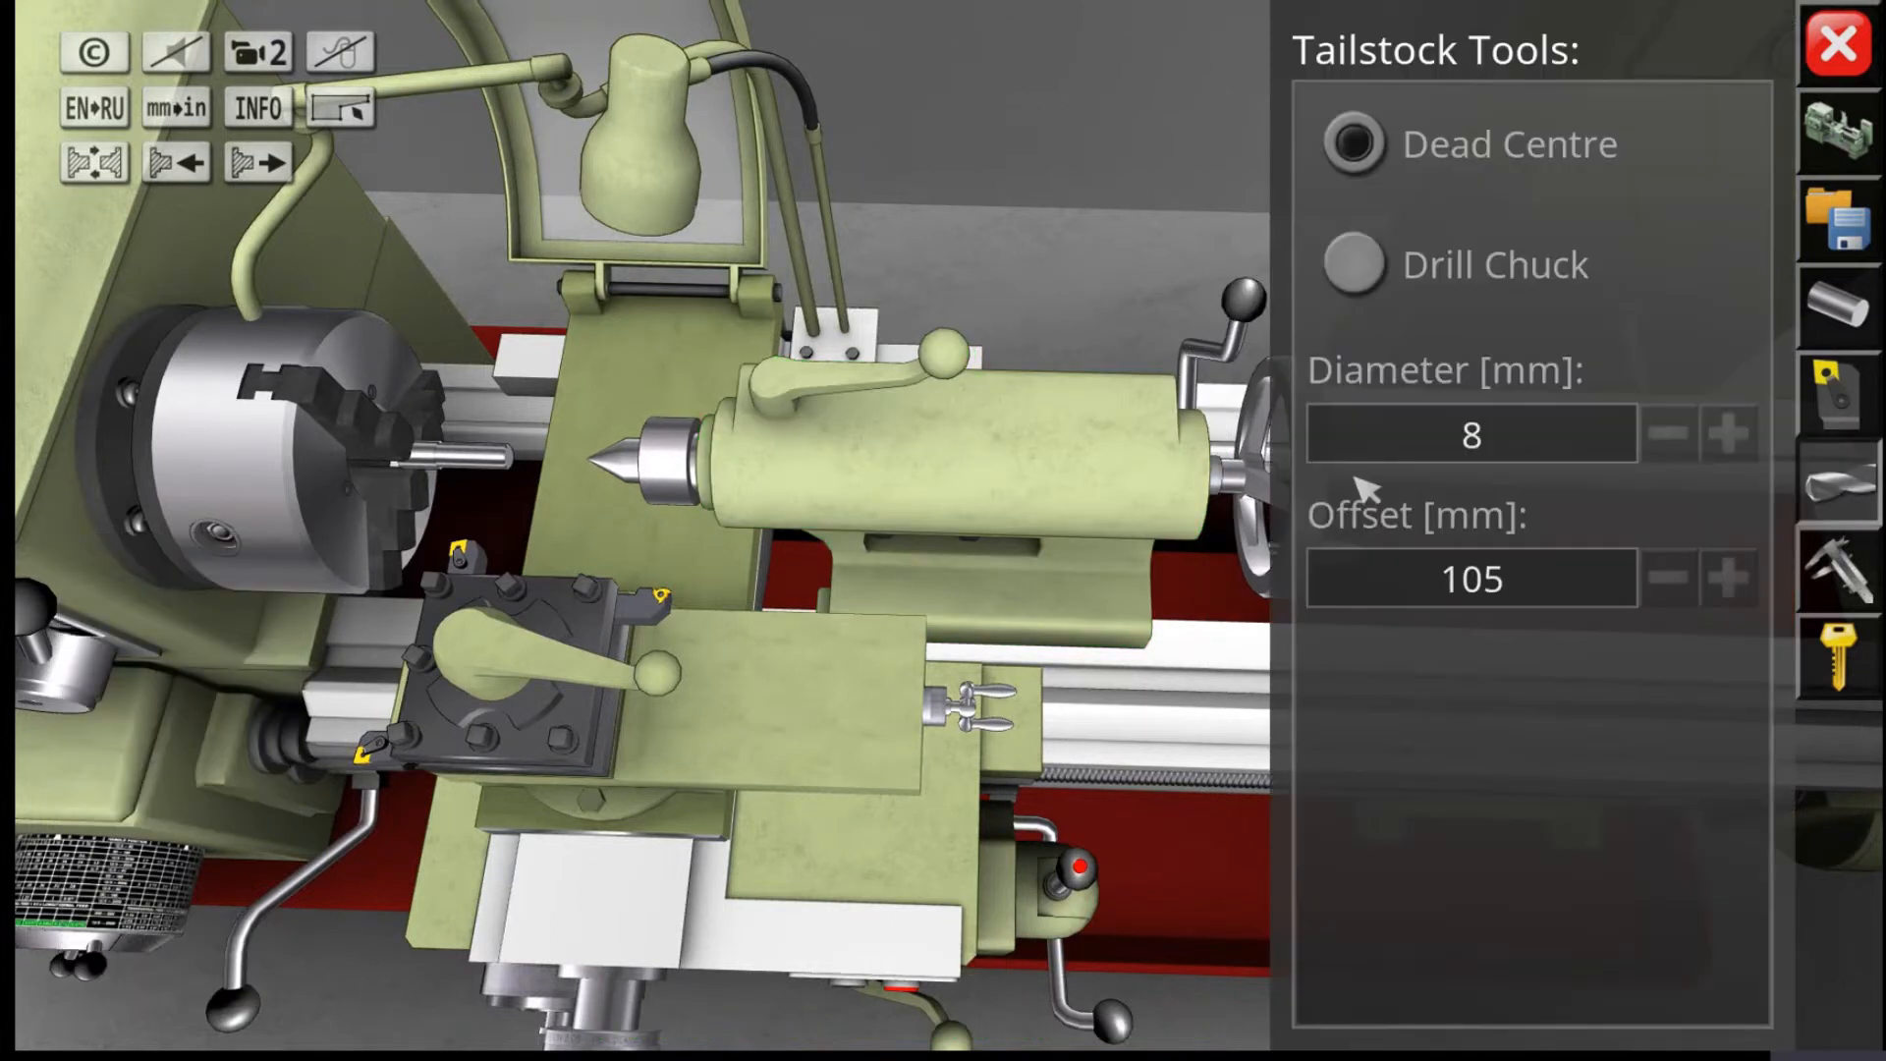
left_click(1353, 280)
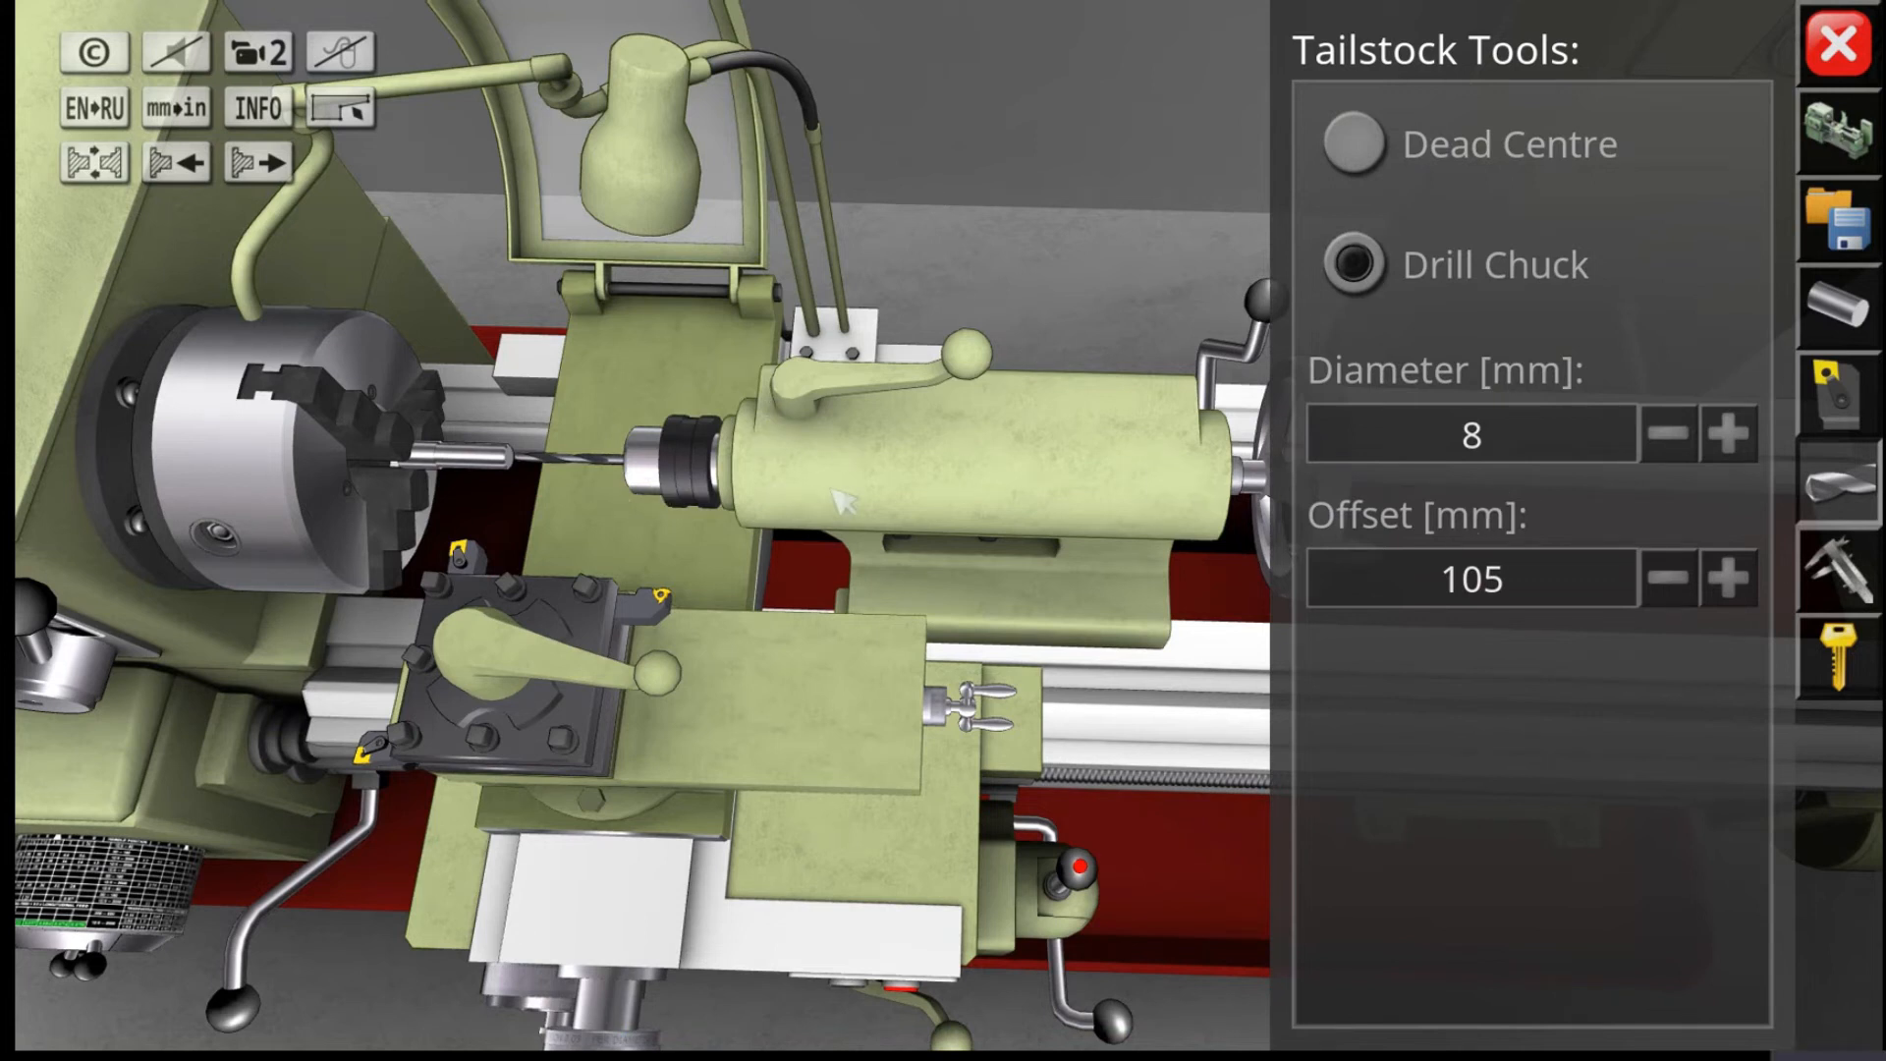
left_click(1833, 483)
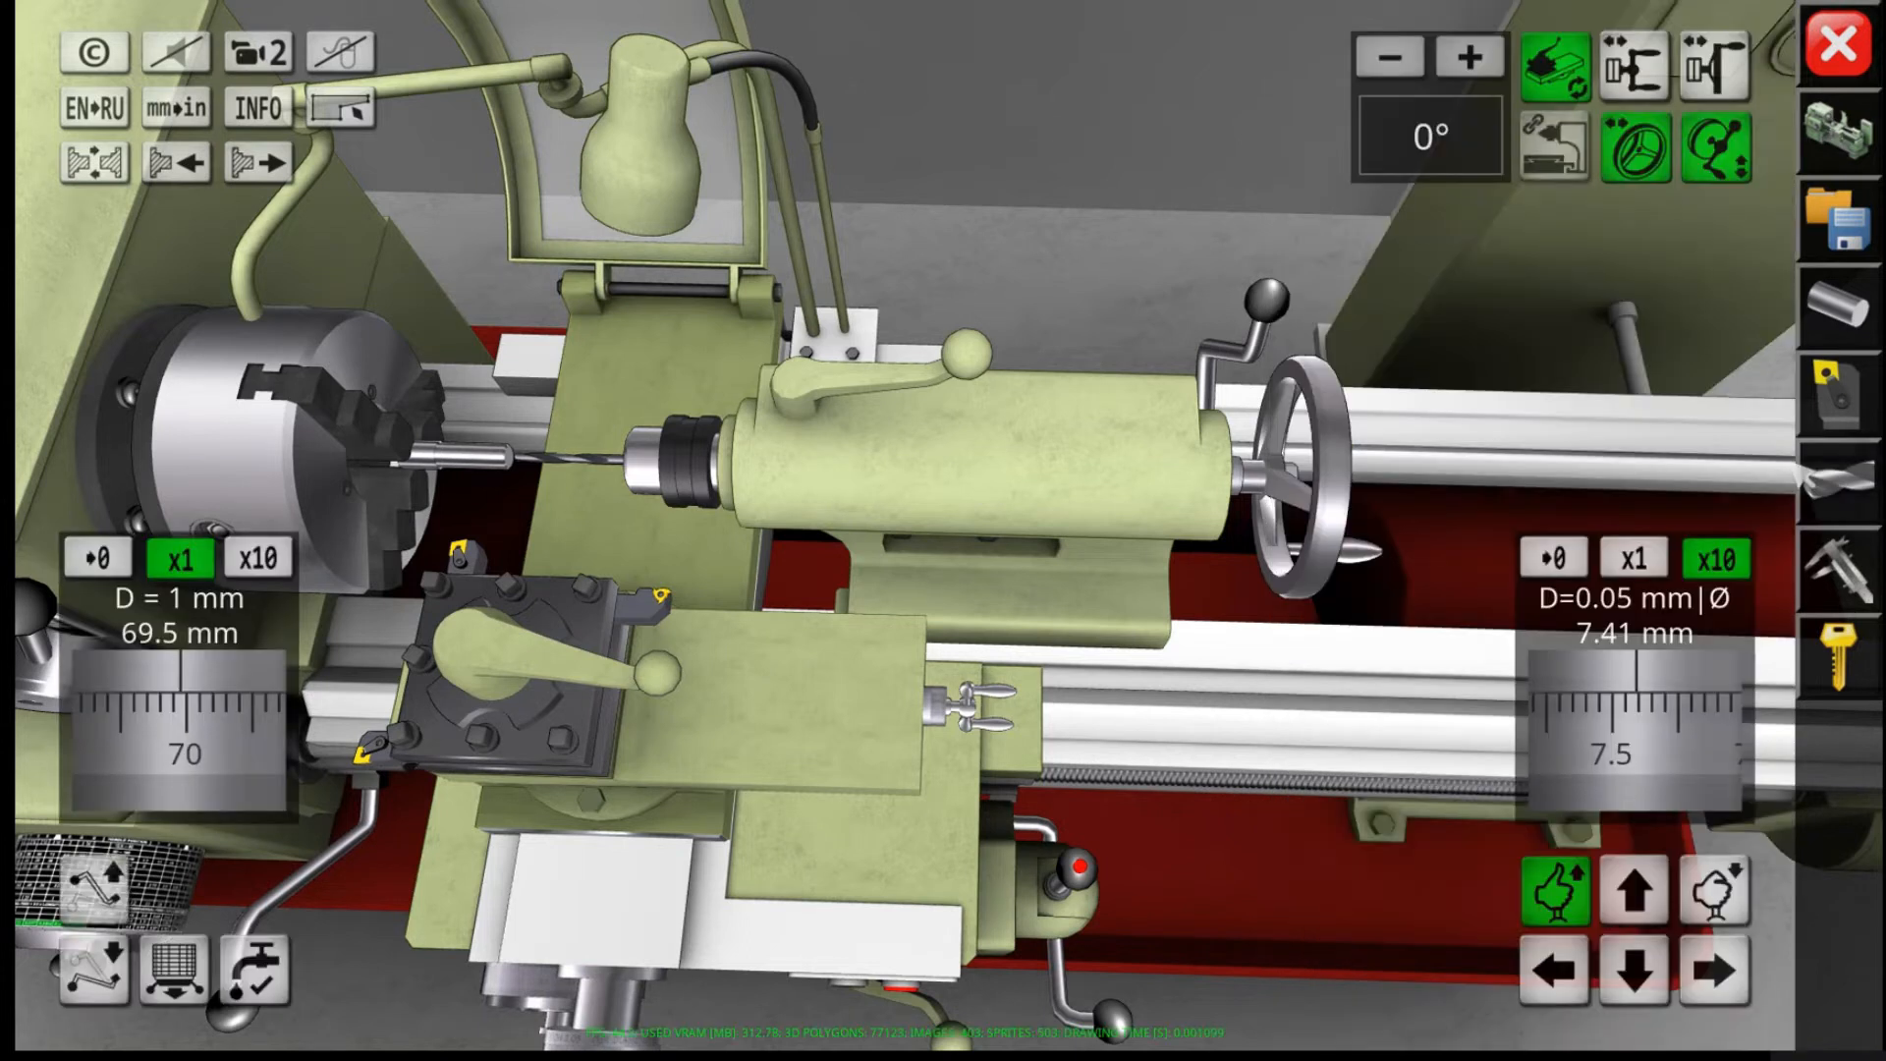
Step: Measure the length of the chamfer on the bar's thicker end with the caliper
left_click(1837, 567)
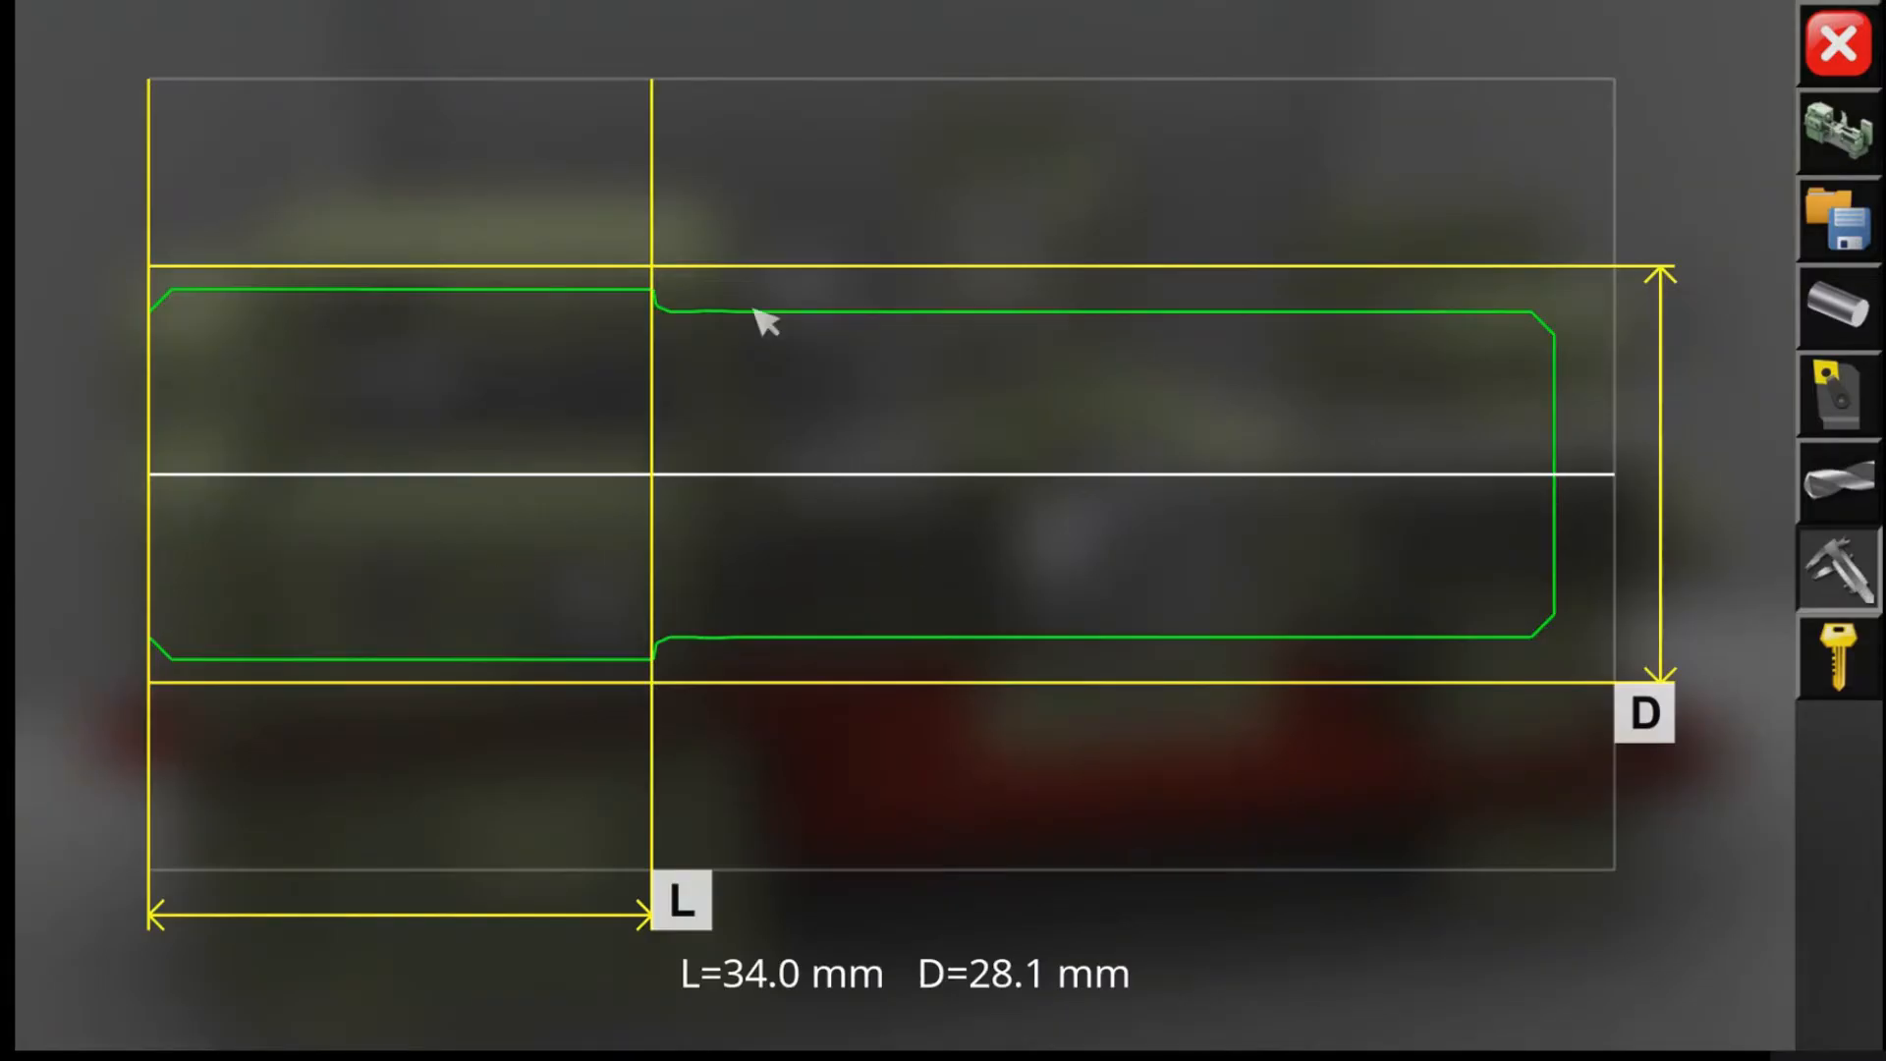
left_click_drag(676, 902, 197, 737)
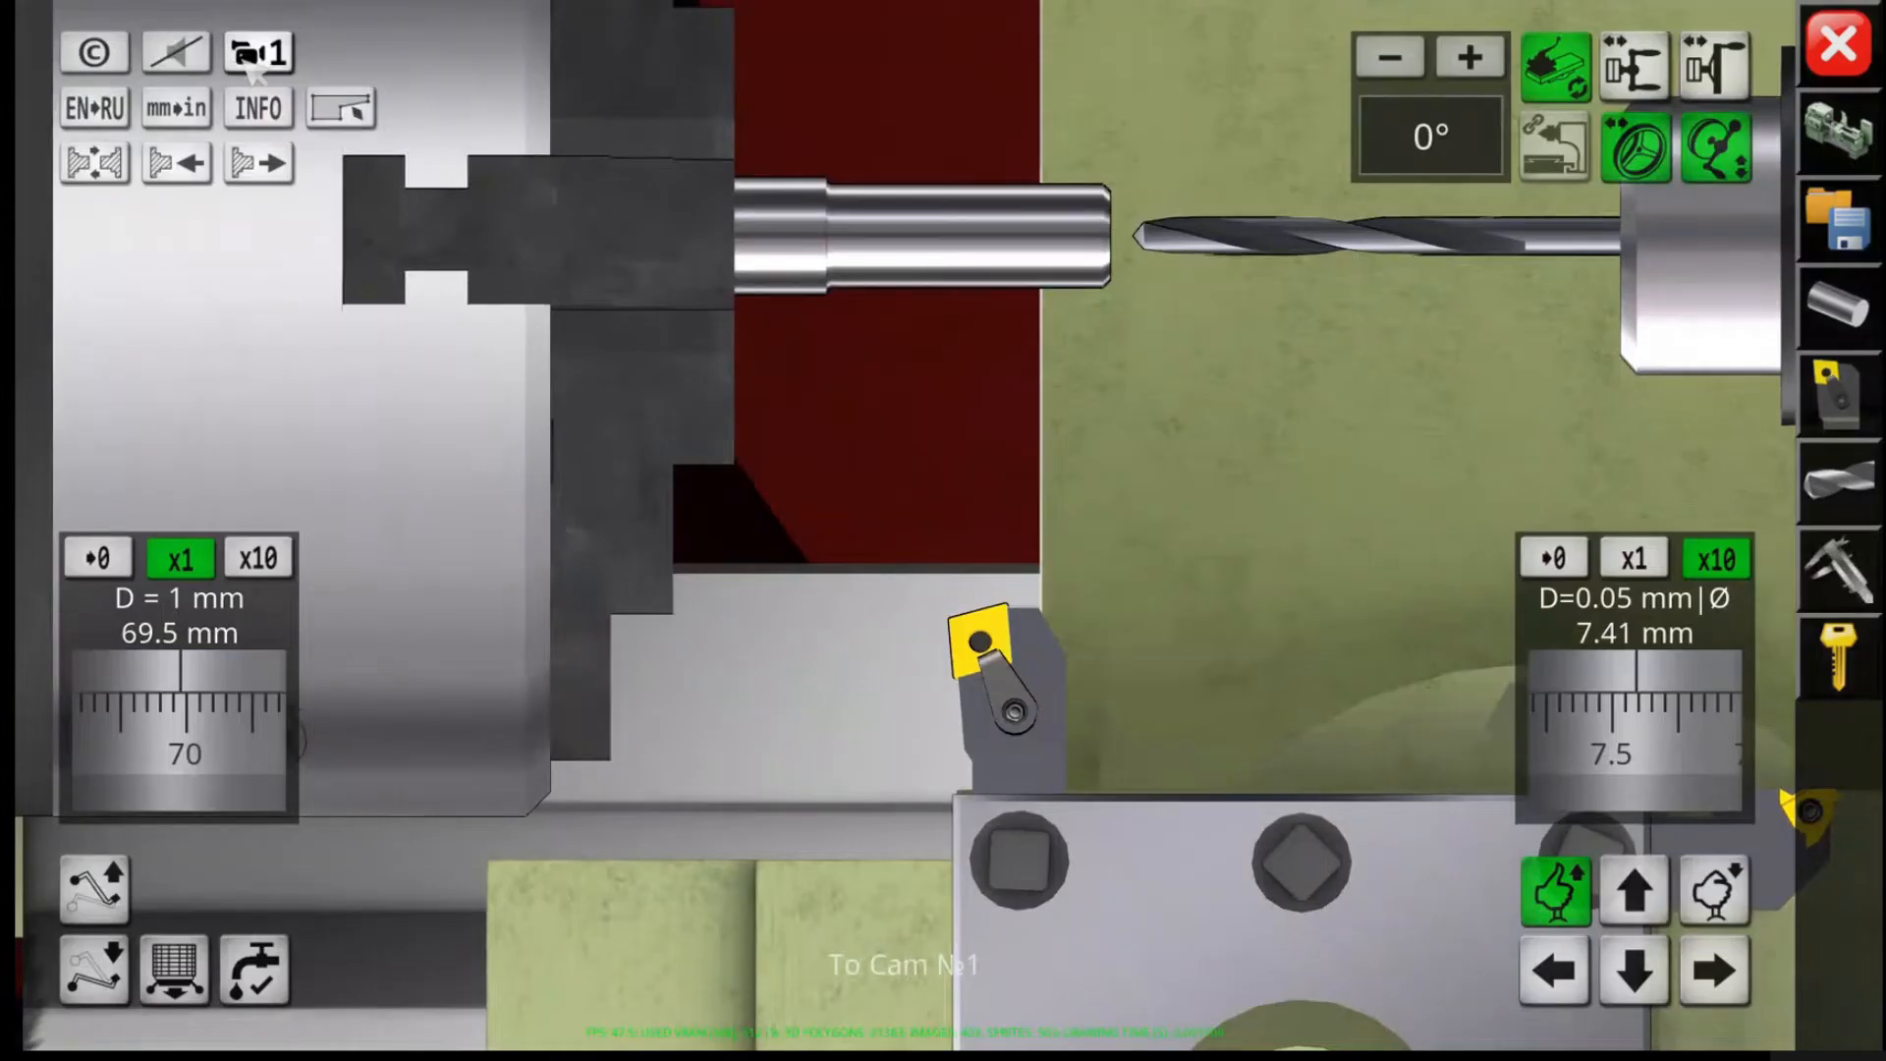
left_click(1845, 578)
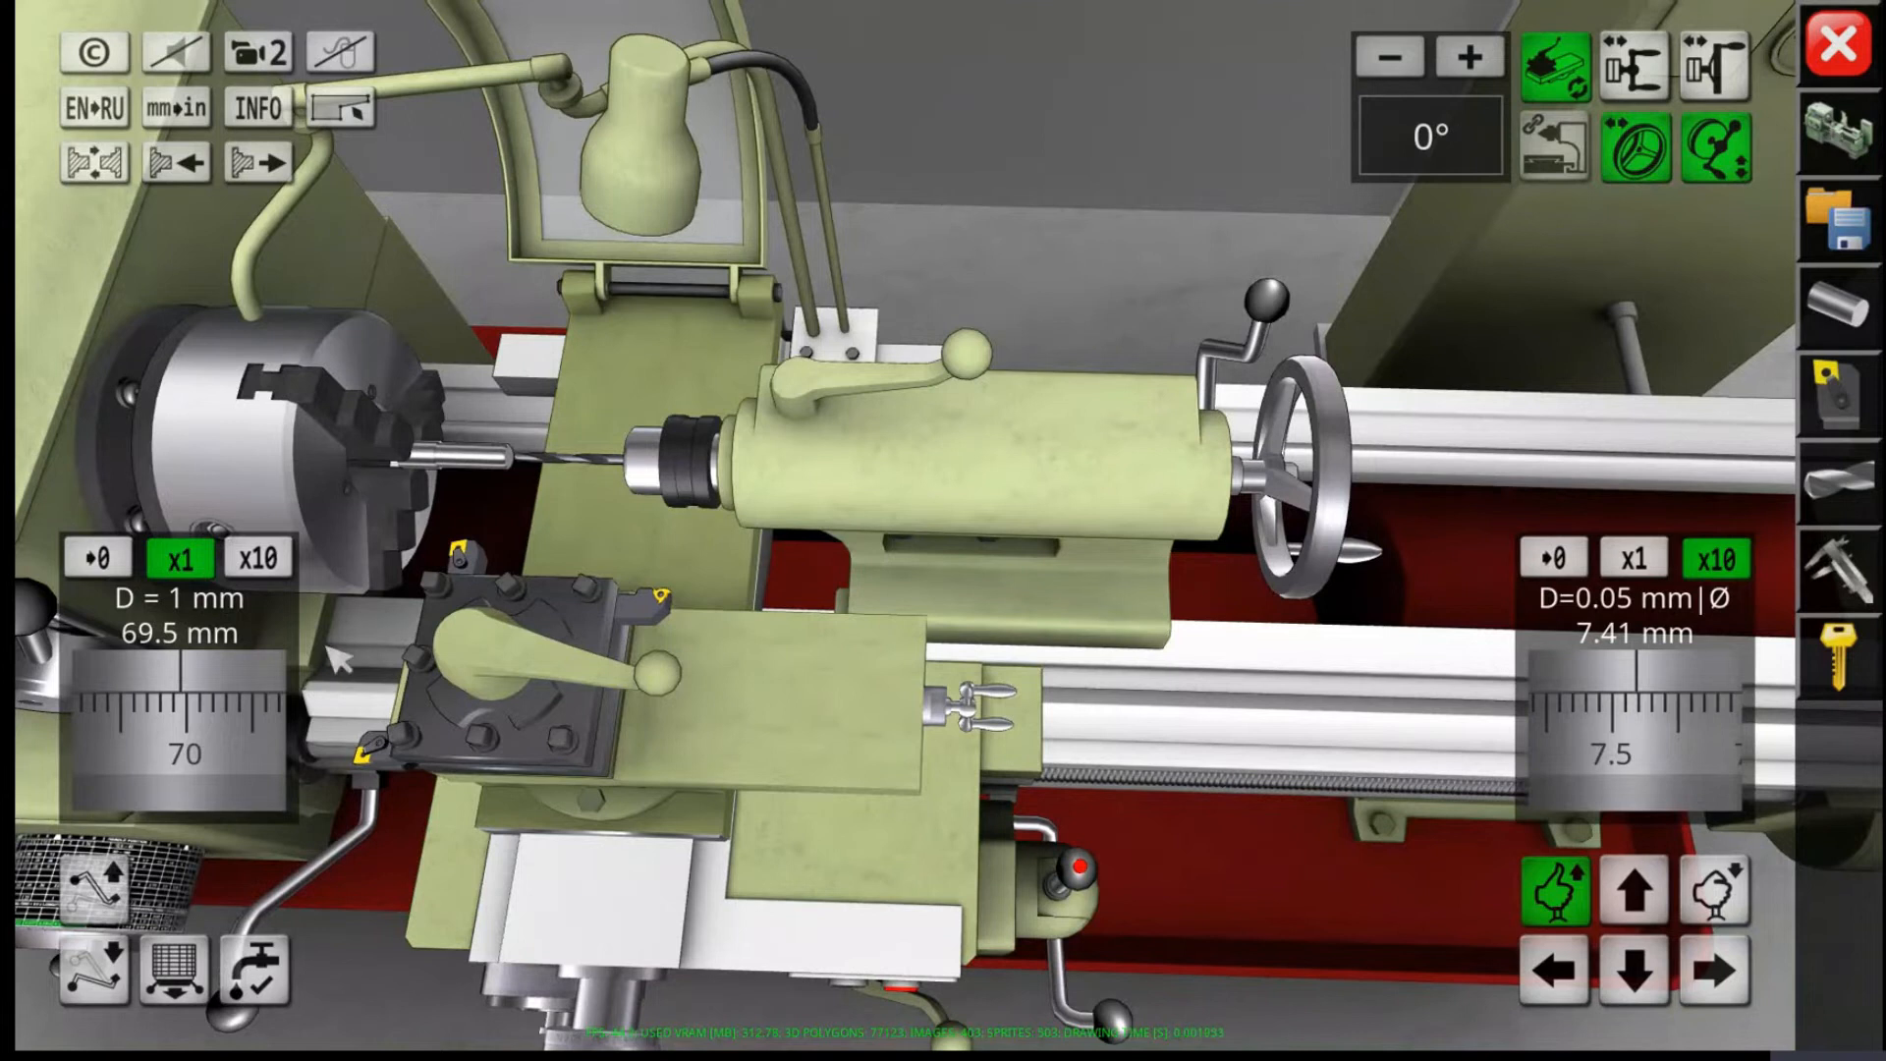
Step: Set the headstock to the 50–160 speed range and turn the speed rate switch to 50 rpm
left_click_drag(339, 629, 996, 208)
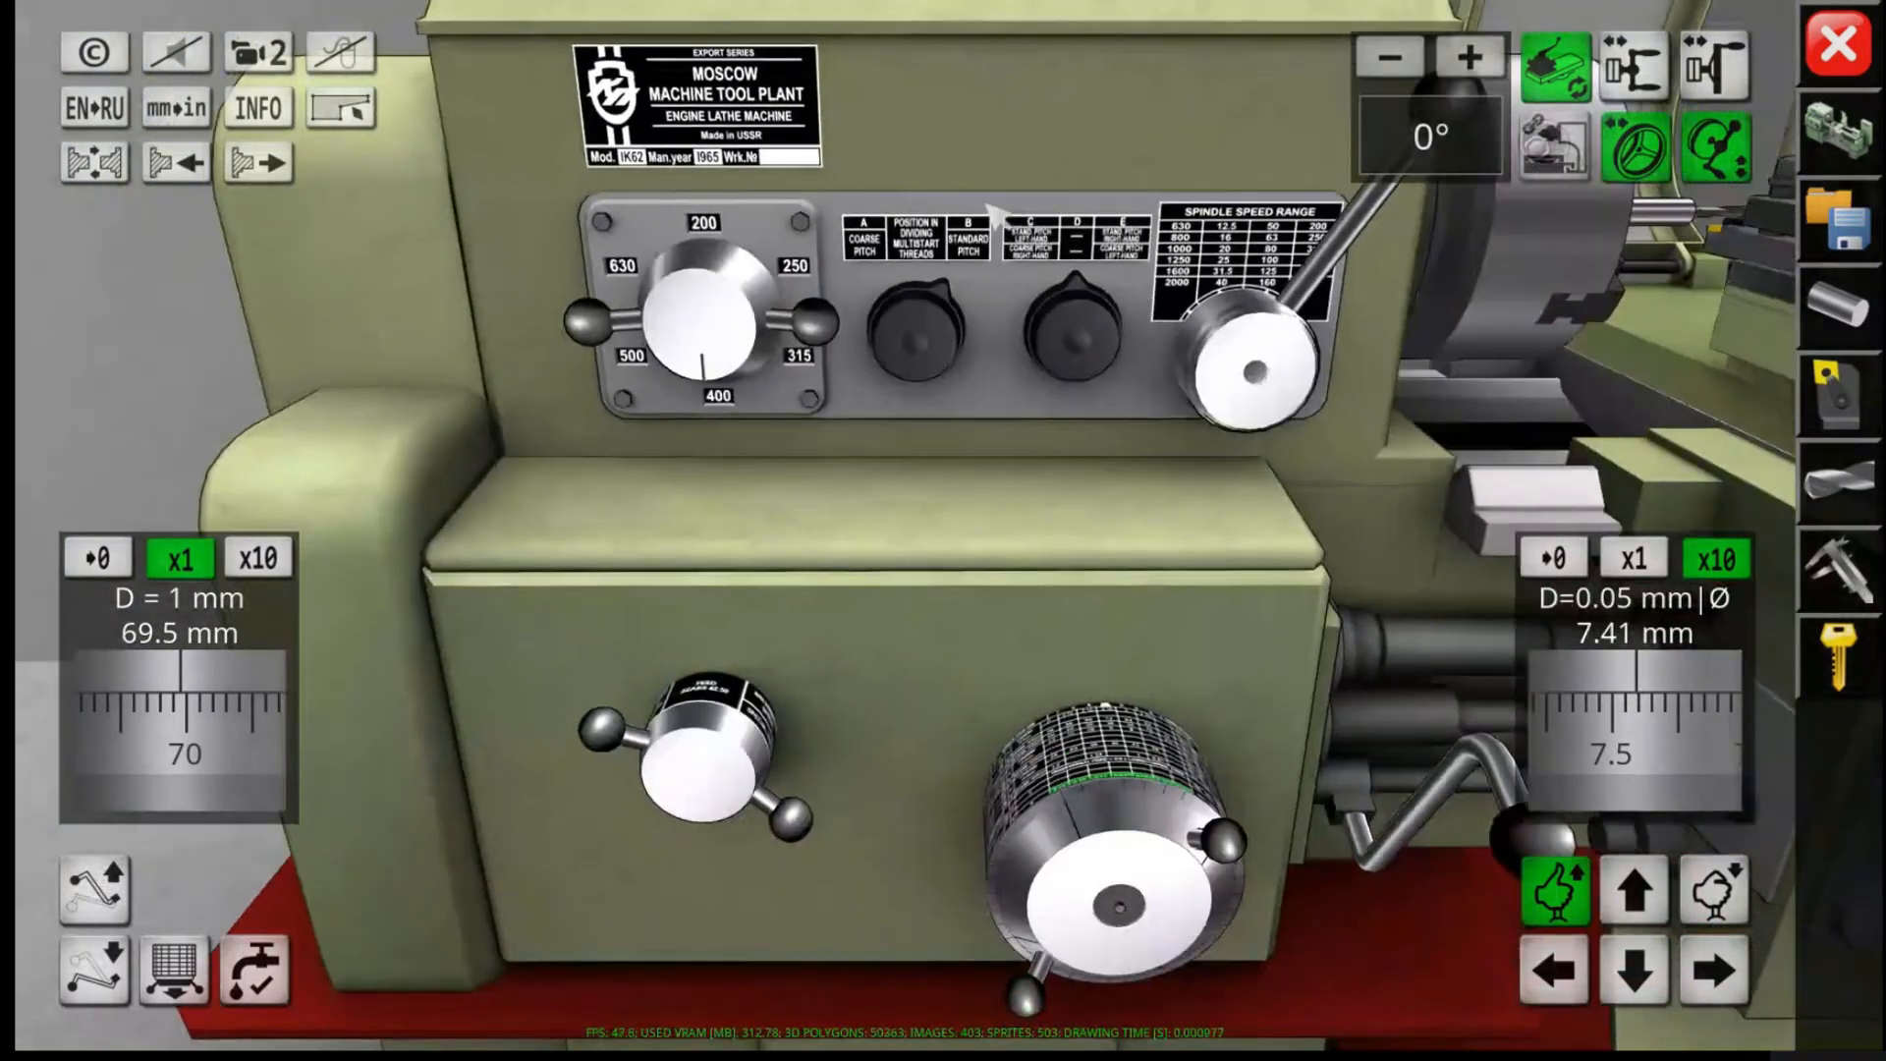
left_click(1243, 345)
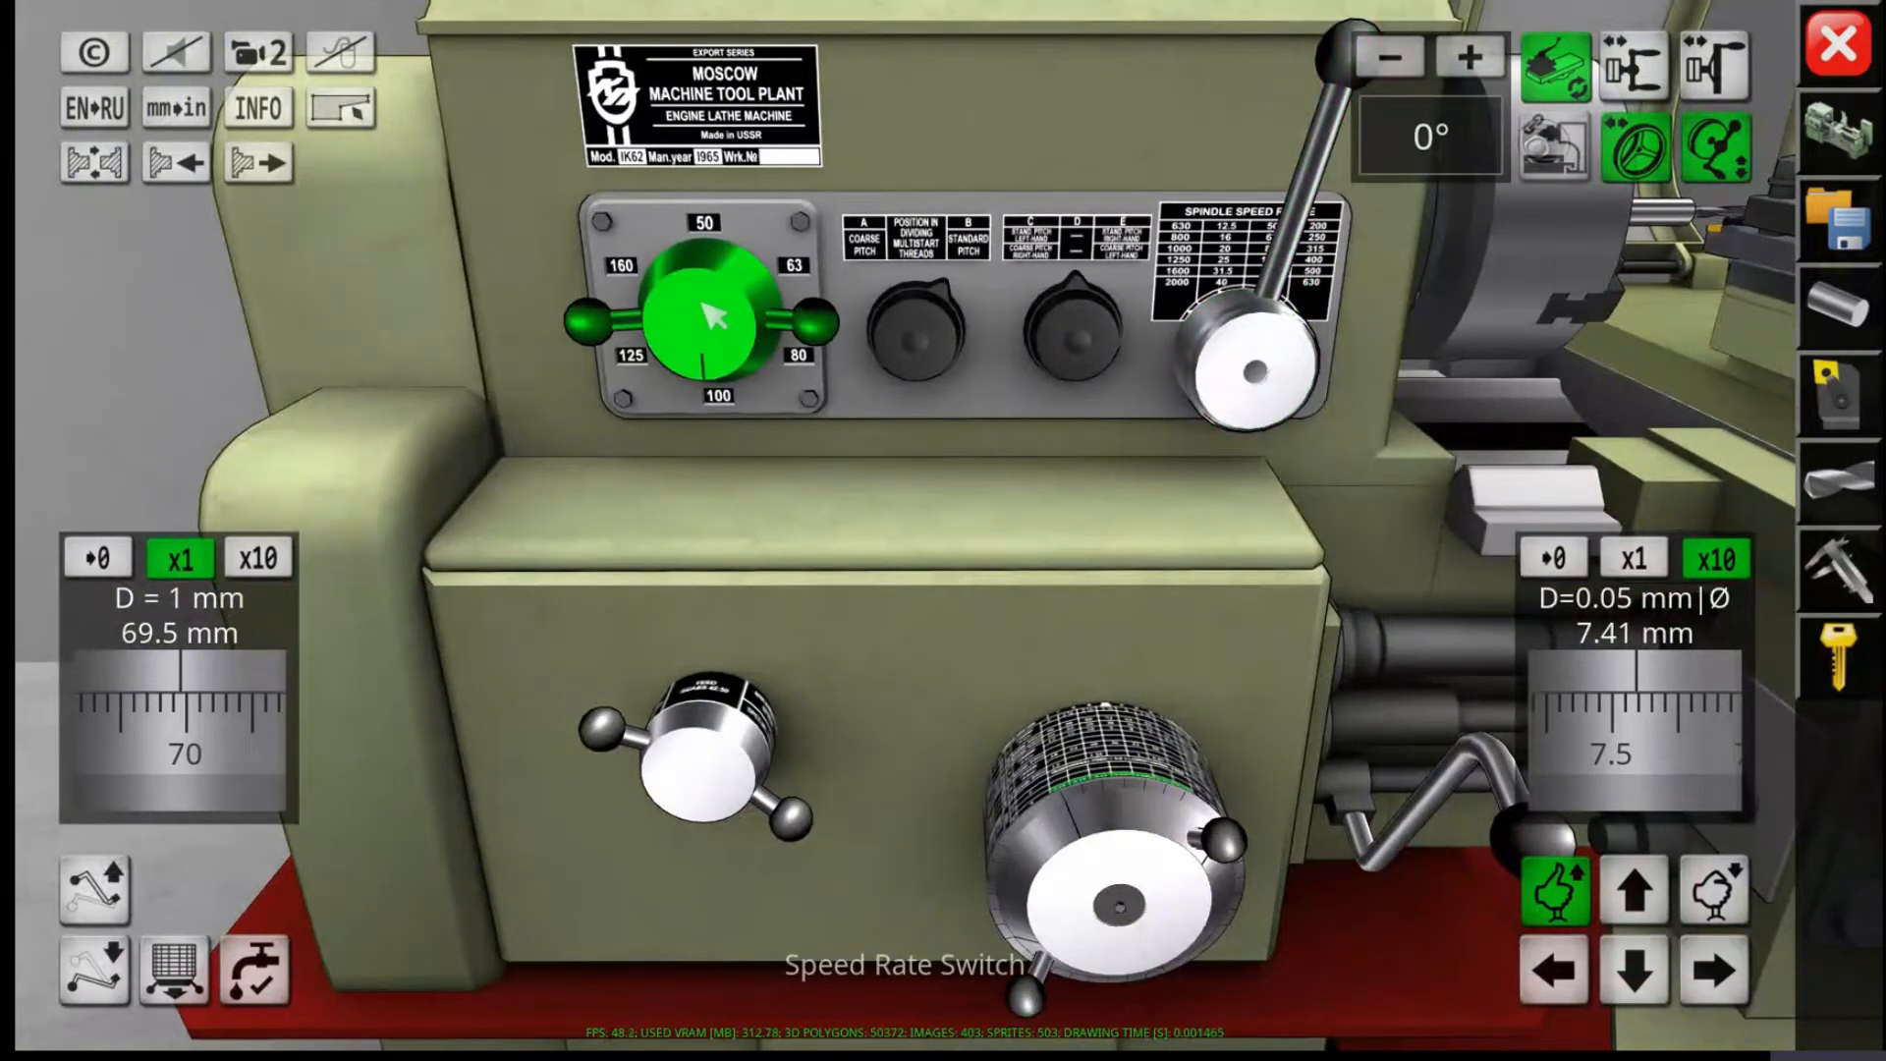
scroll(1300, 317, "up", 5)
left_click_drag(1272, 310, 1552, 511)
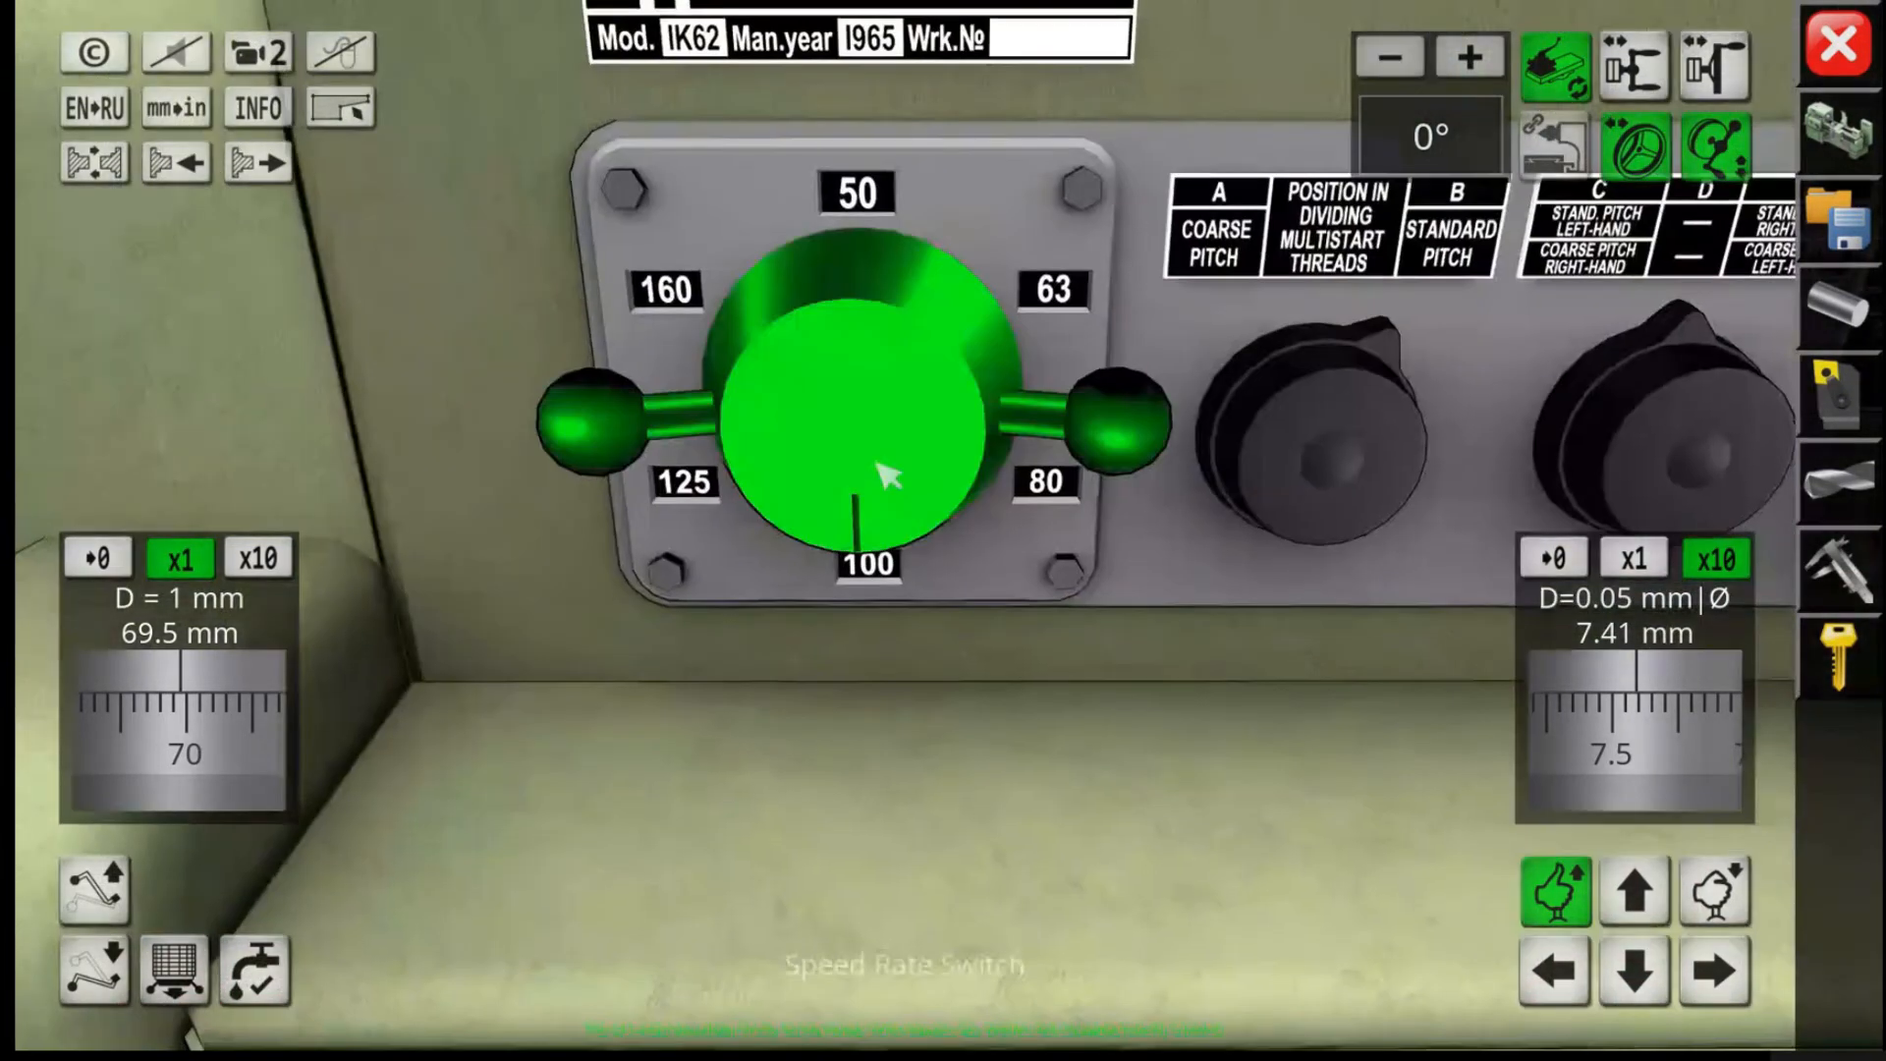
left_click(857, 383)
left_click(857, 383)
left_click(857, 384)
scroll(857, 383, "down", 5)
left_click_drag(1174, 644, 339, 747)
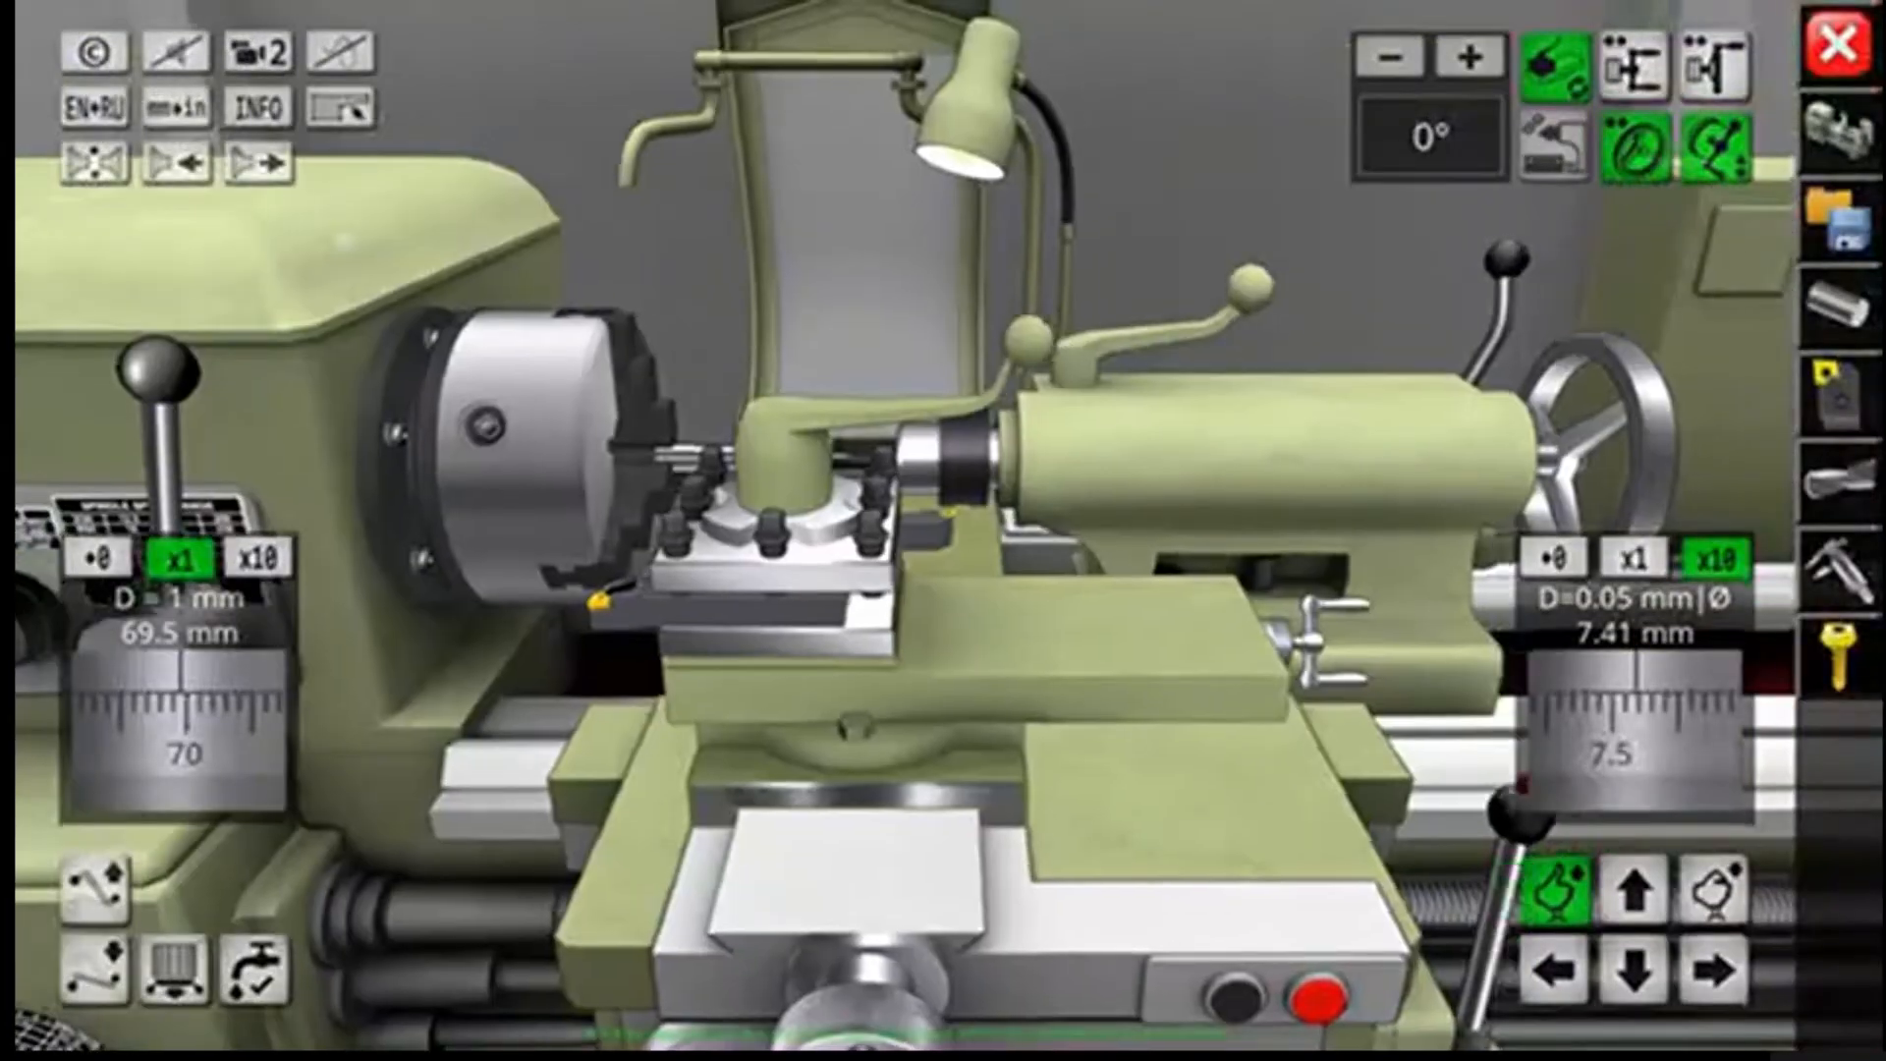
Step: Drill the rotating bar's front face to a depth of about 2 mm with the tailstock drill, withdraw it and stop the spindle
left_click(260, 54)
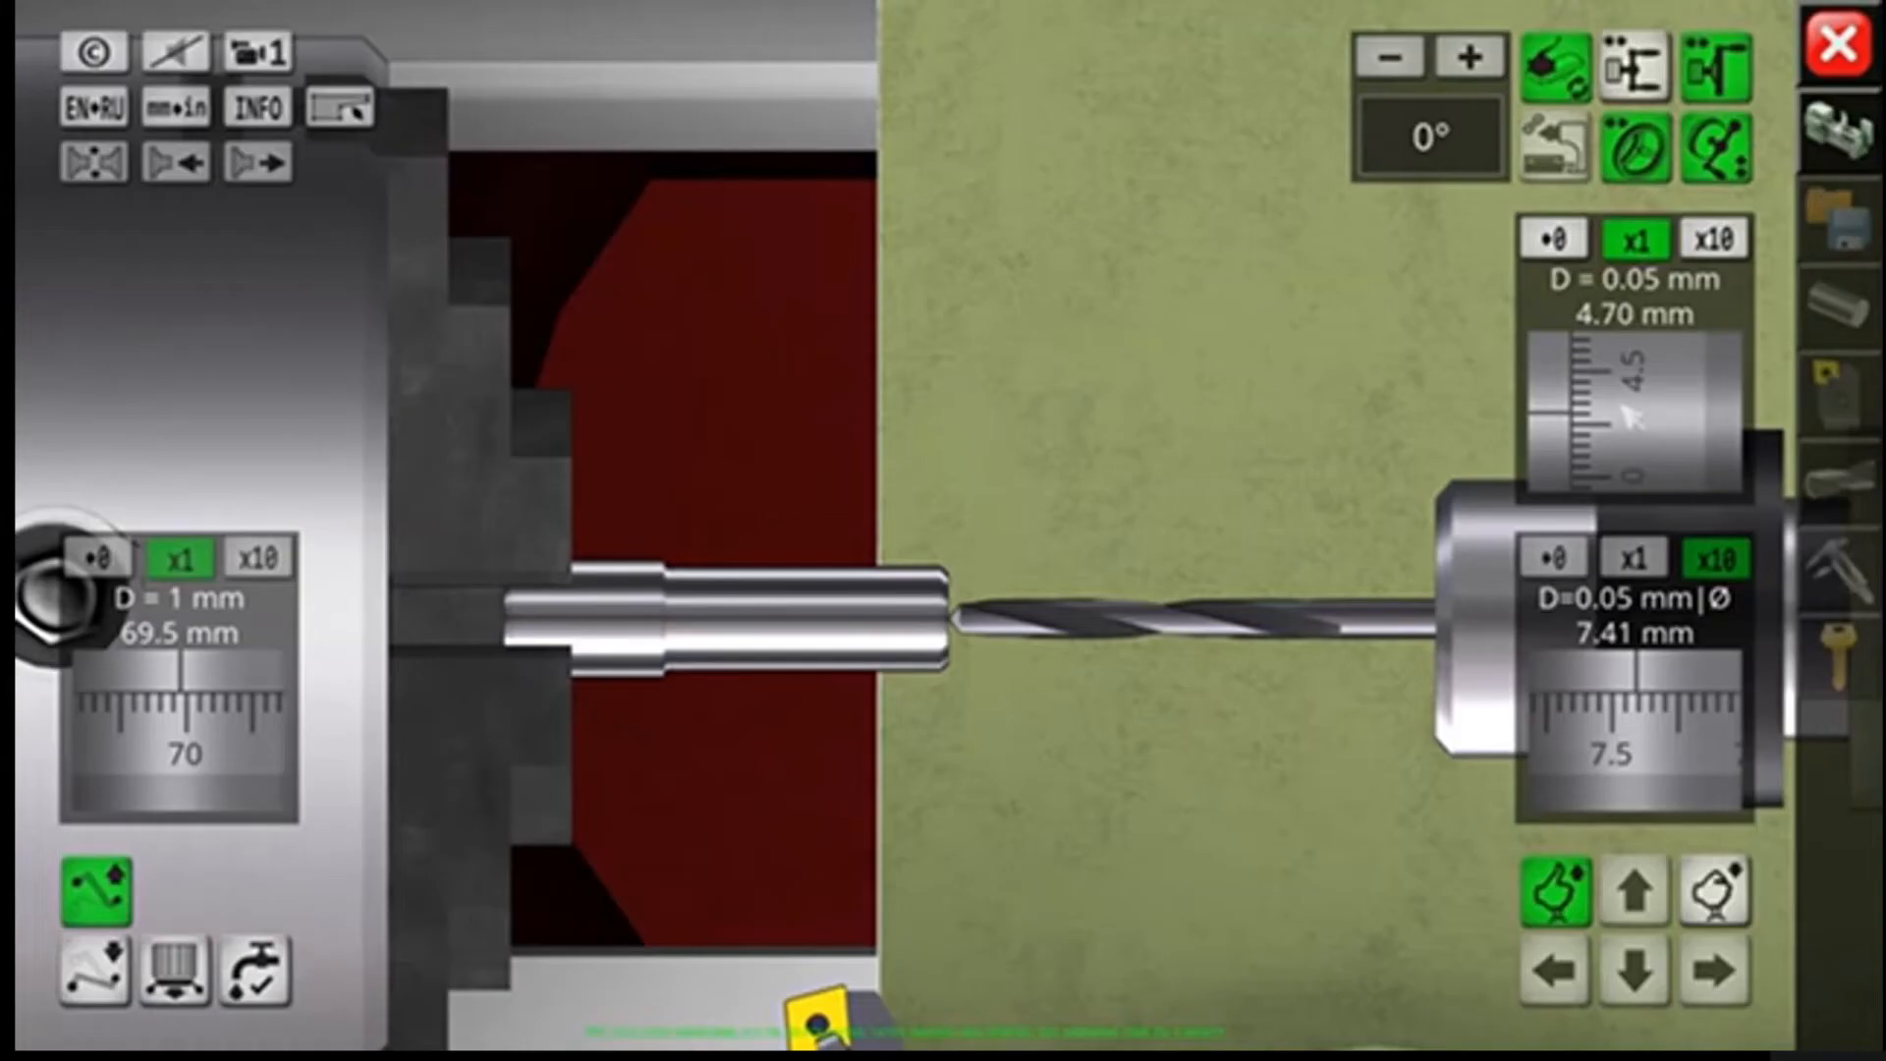
left_click_drag(1633, 427, 1632, 404)
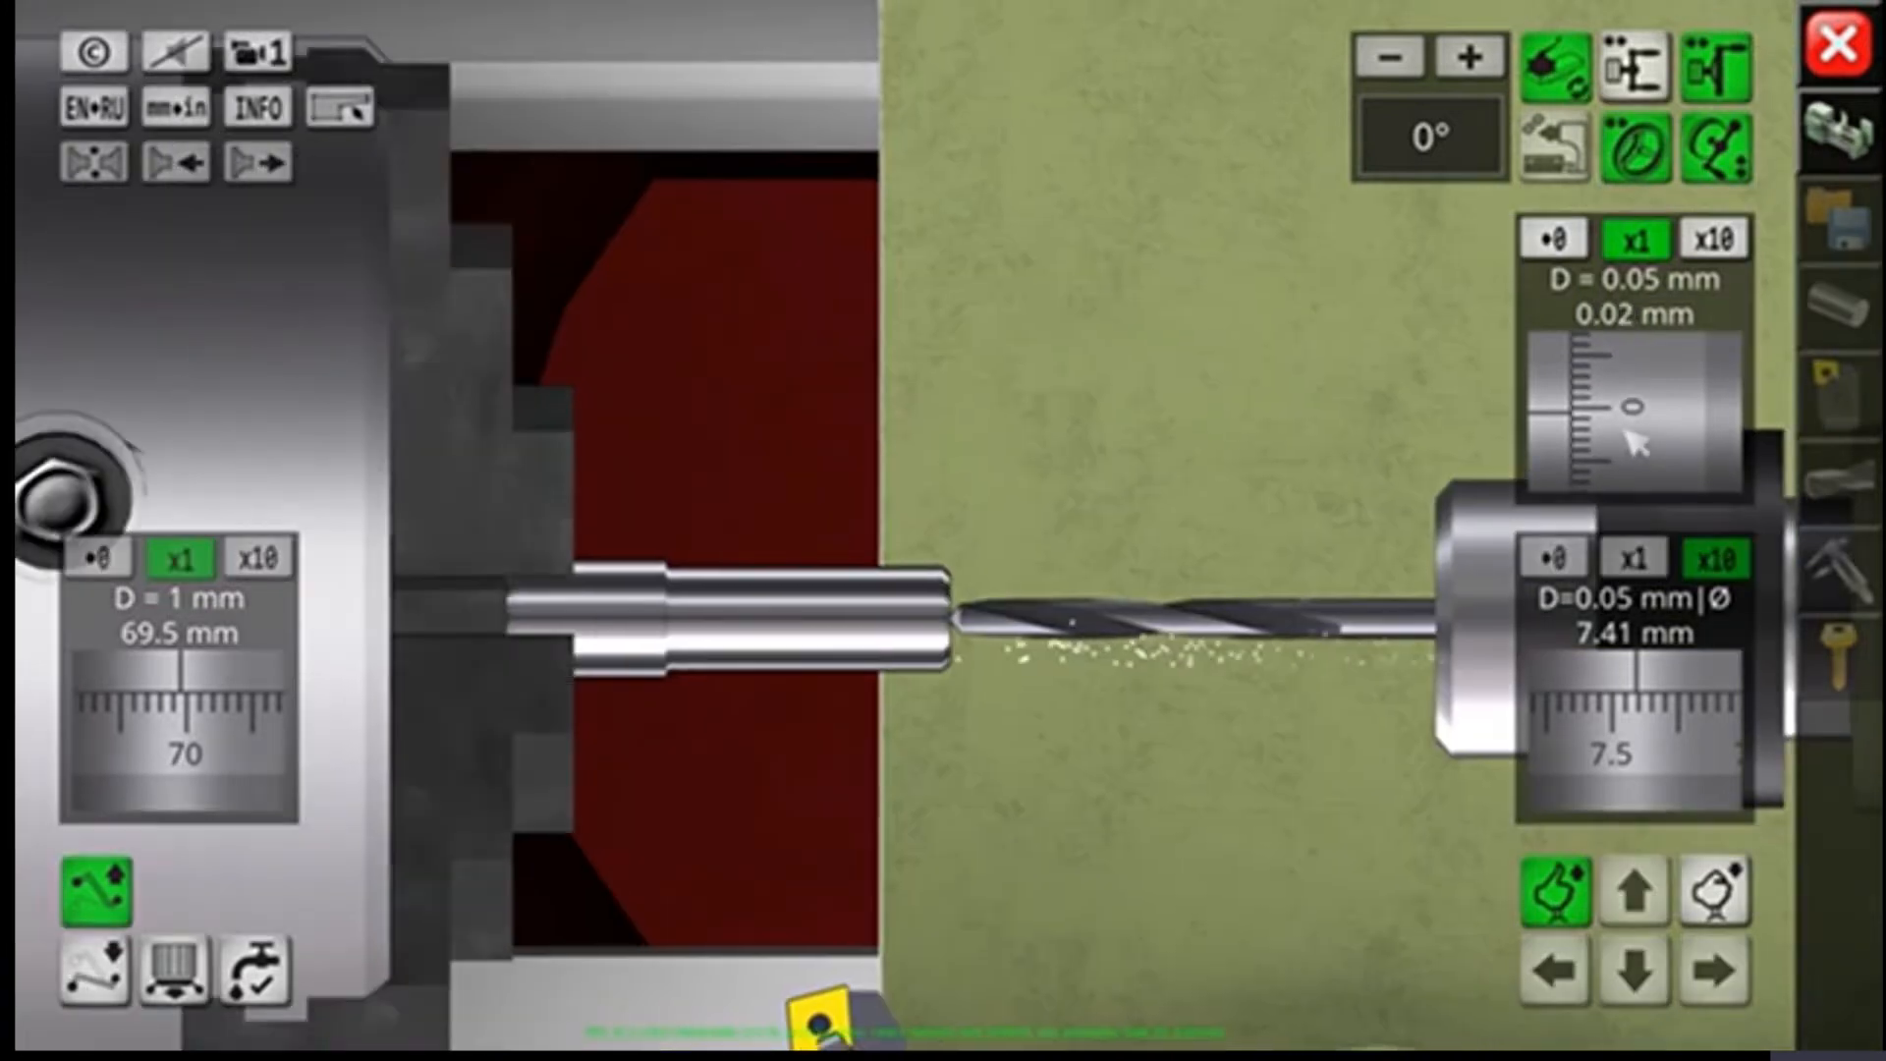
left_click_drag(1627, 431, 1631, 433)
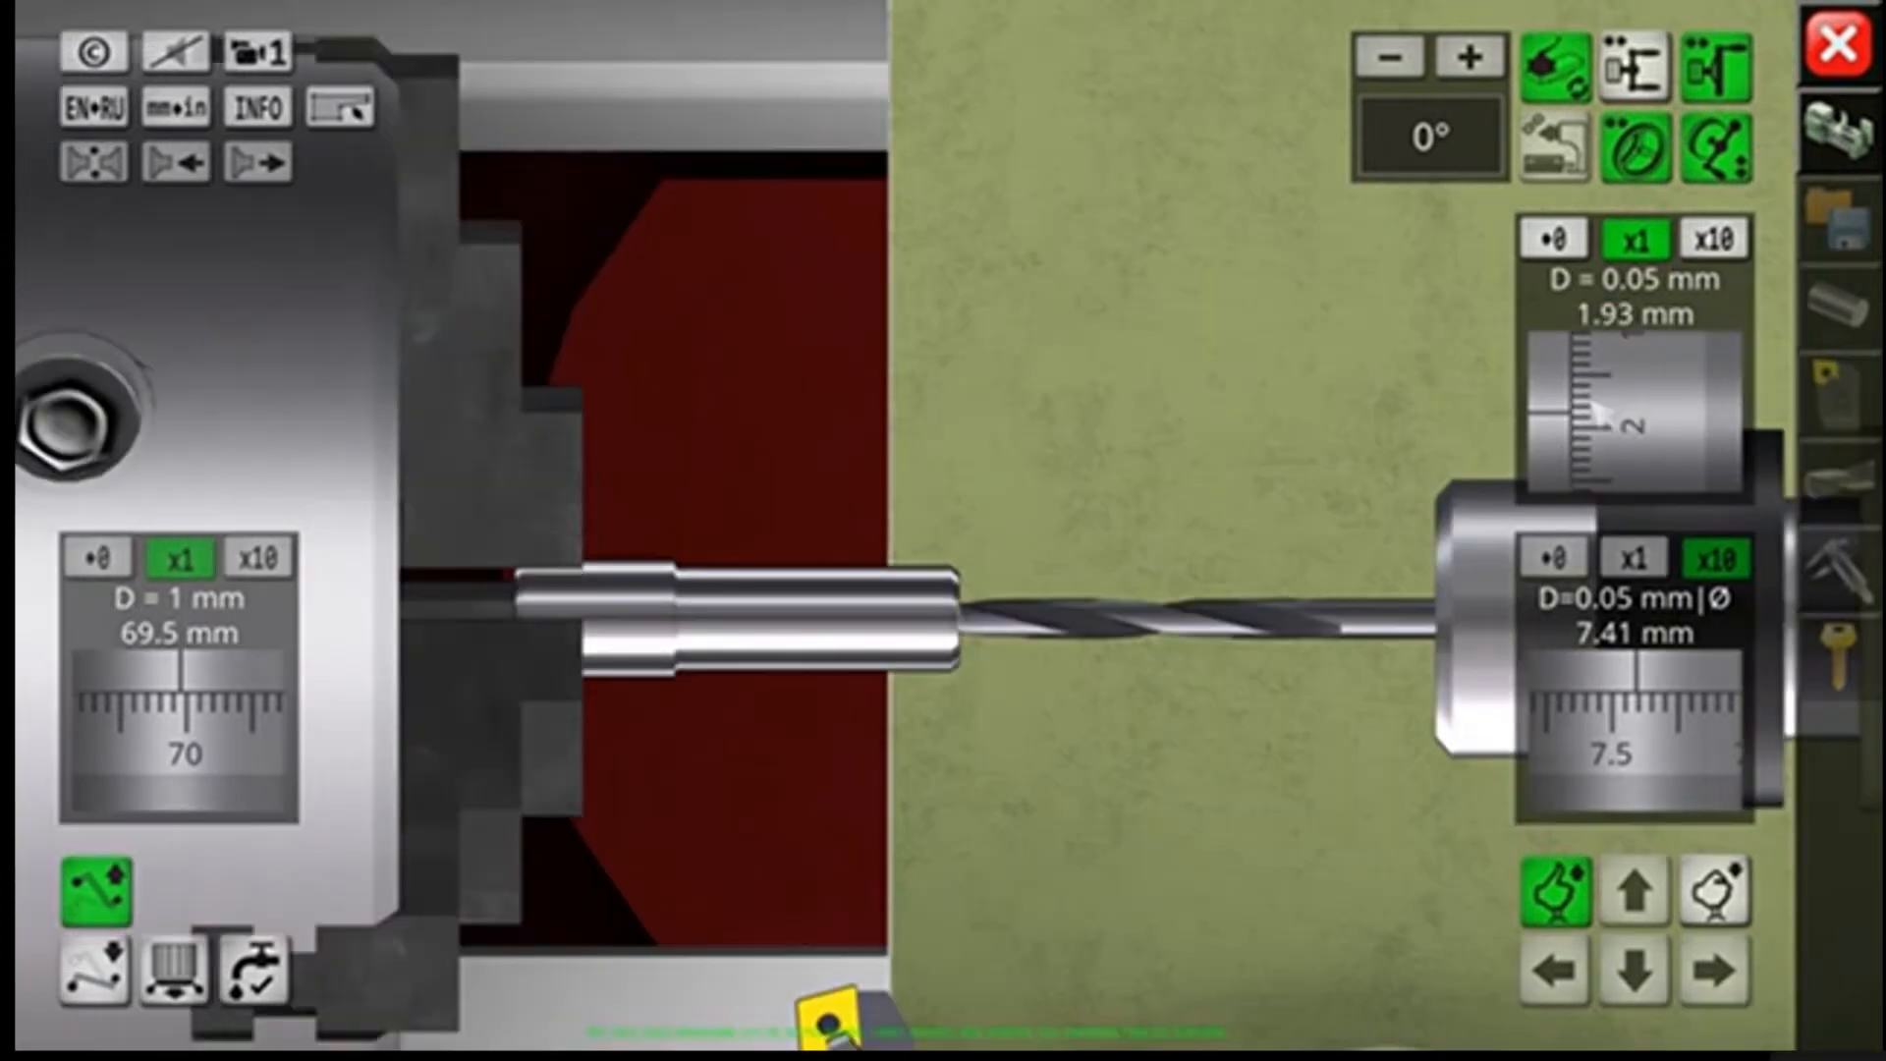
left_click_drag(1599, 411, 1647, 475)
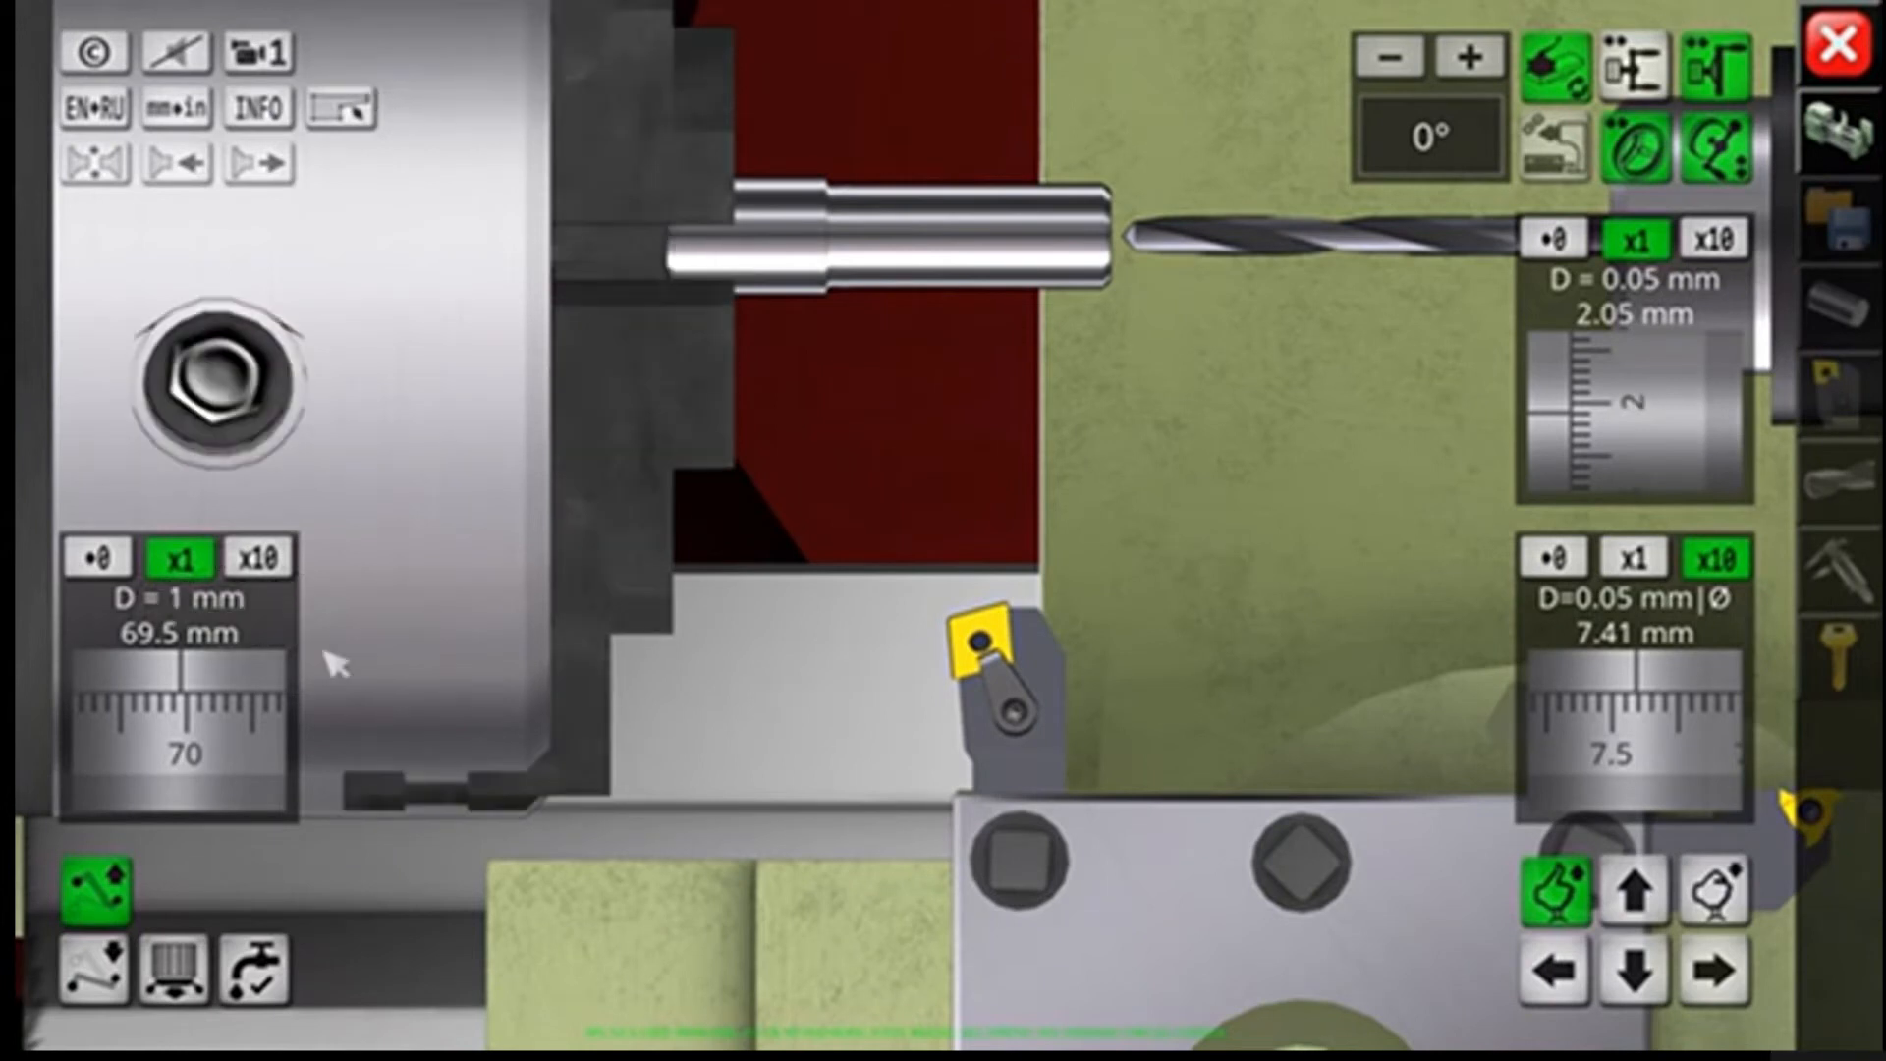
left_click(96, 975)
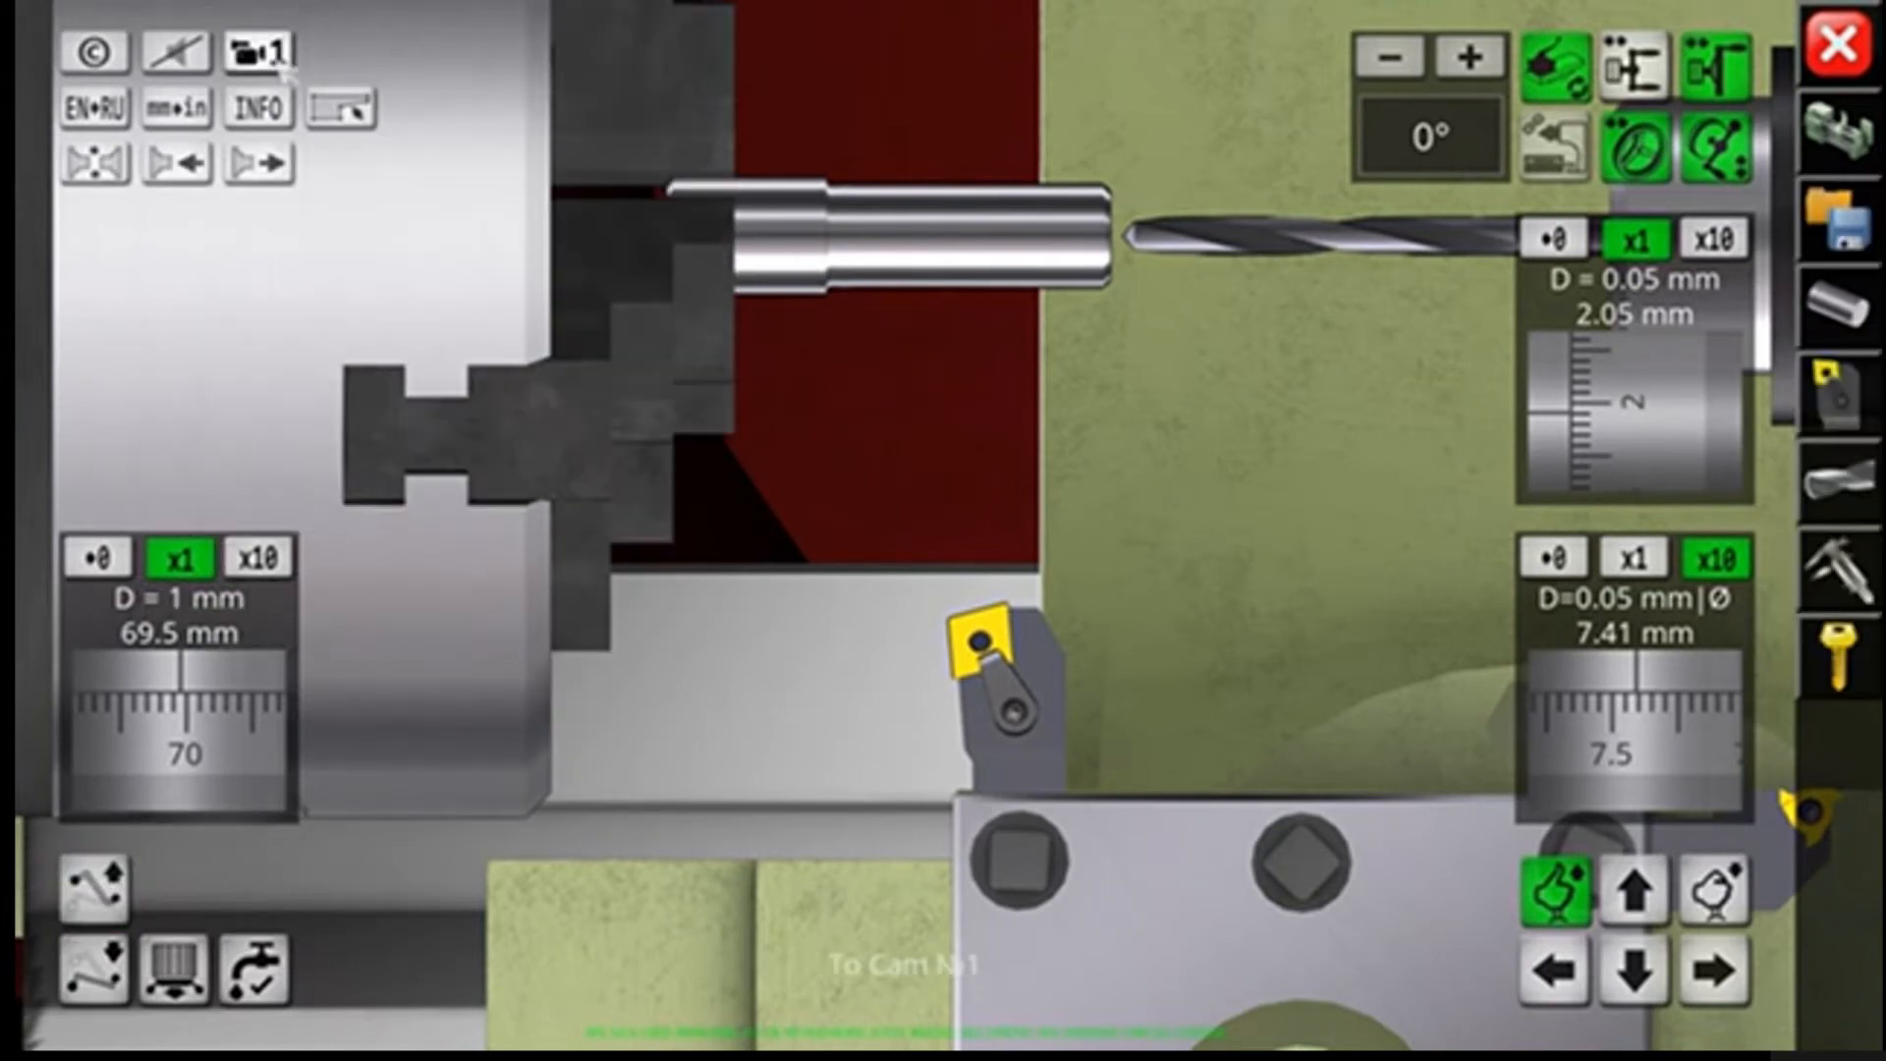
Step: Replace the tailstock's drill chuck with the dead centre and slide the tailstock up toward the bar's end
left_click(259, 52)
scroll(1314, 480, "down", 1)
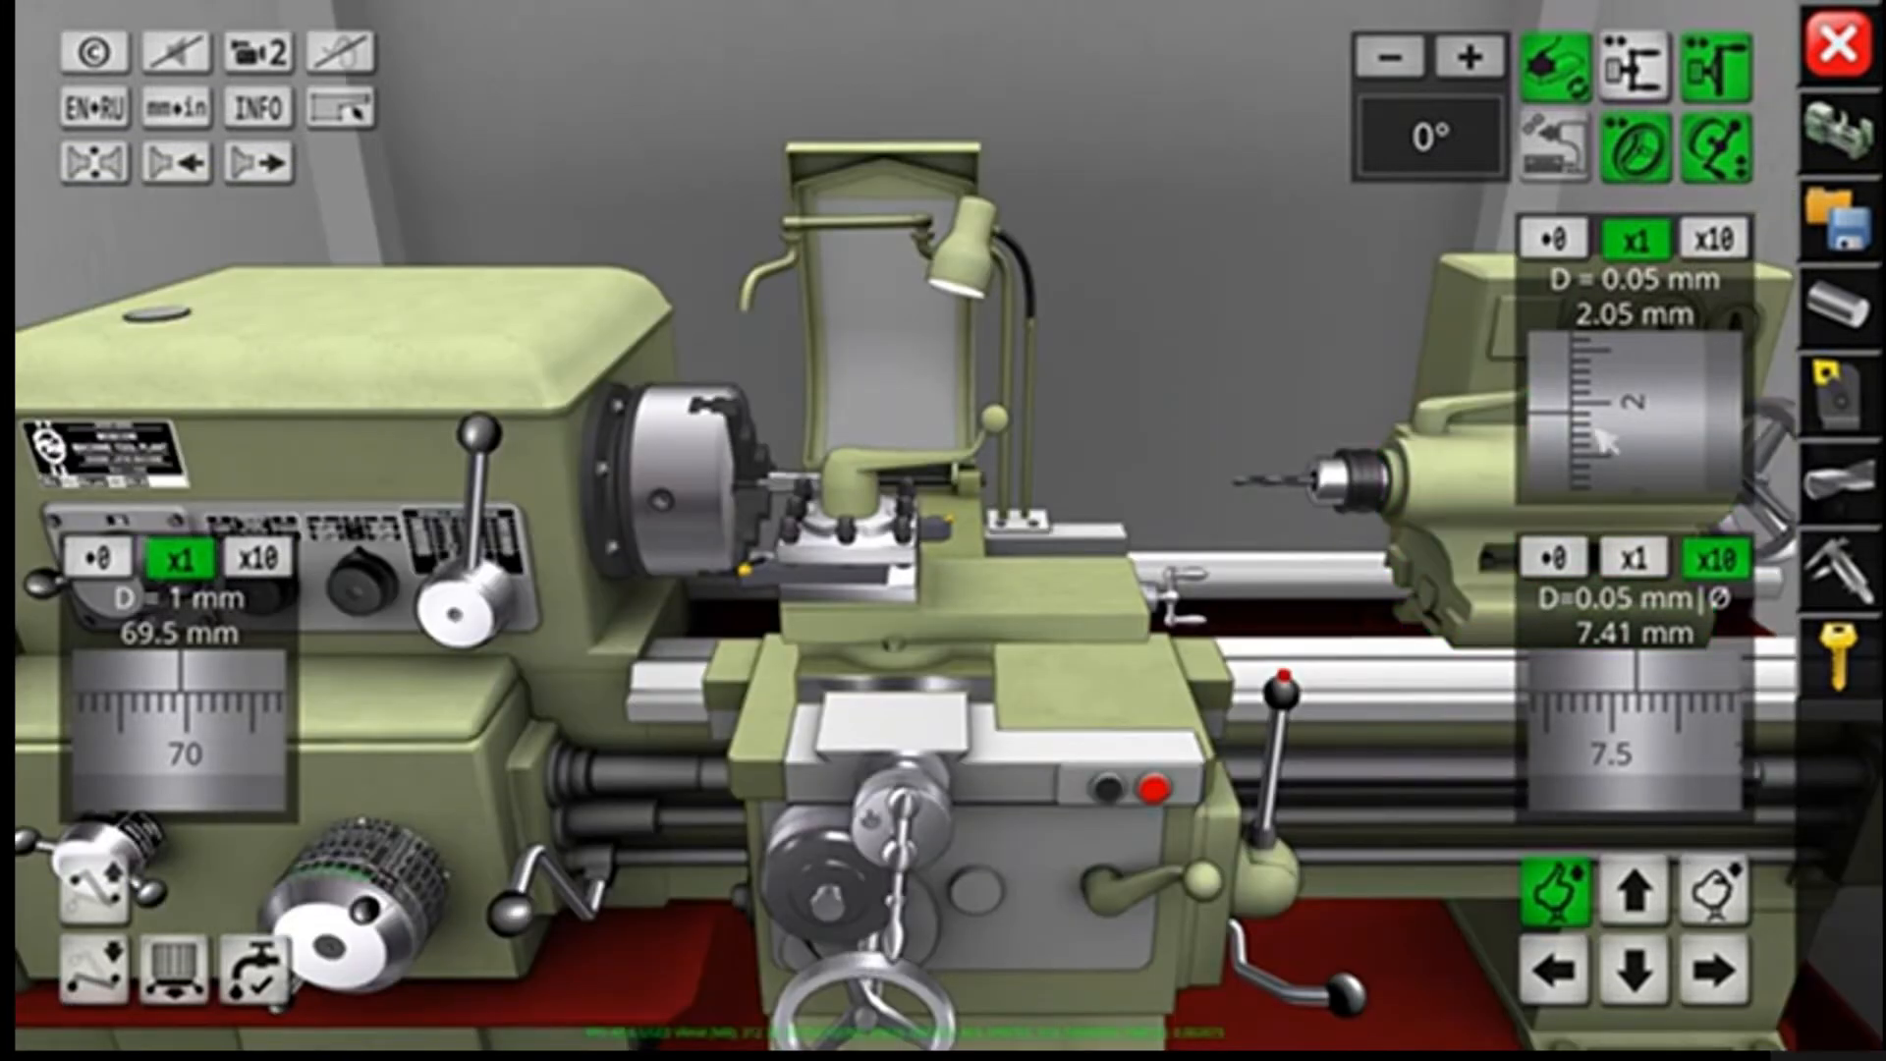
left_click(1837, 478)
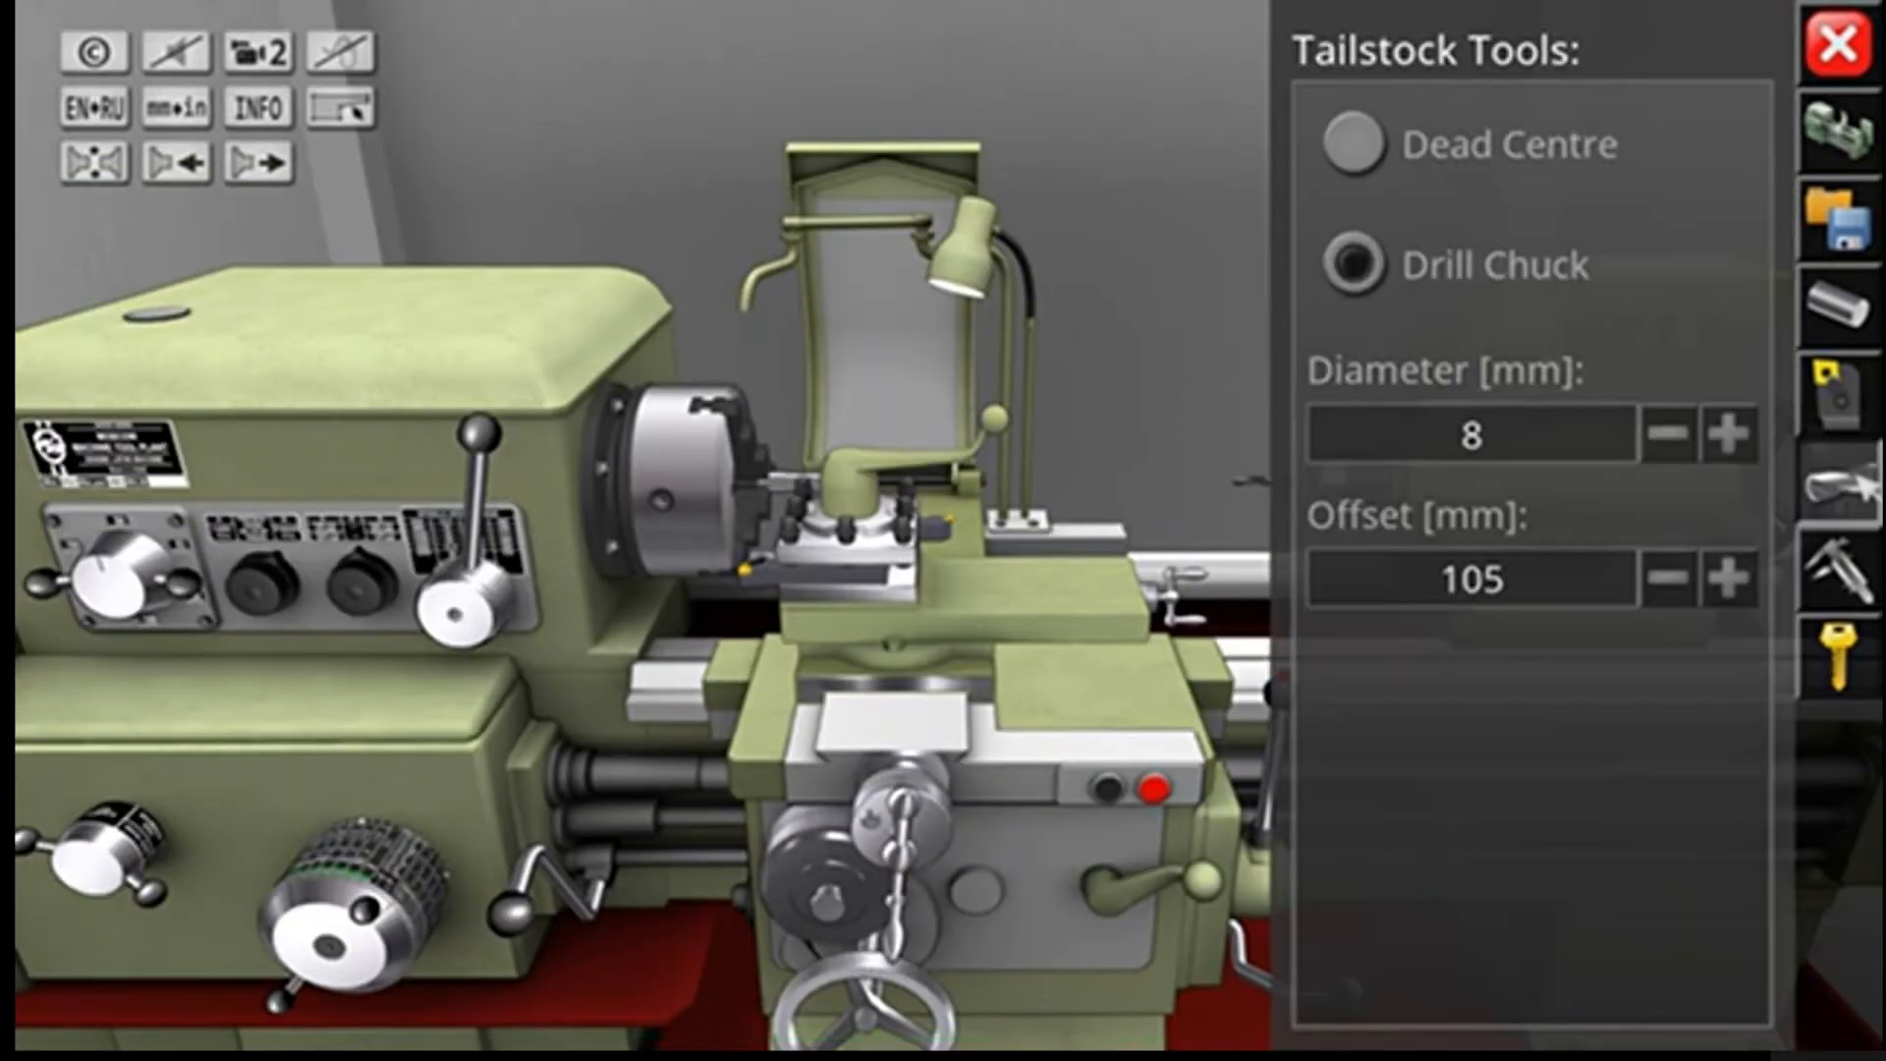
left_click(1366, 140)
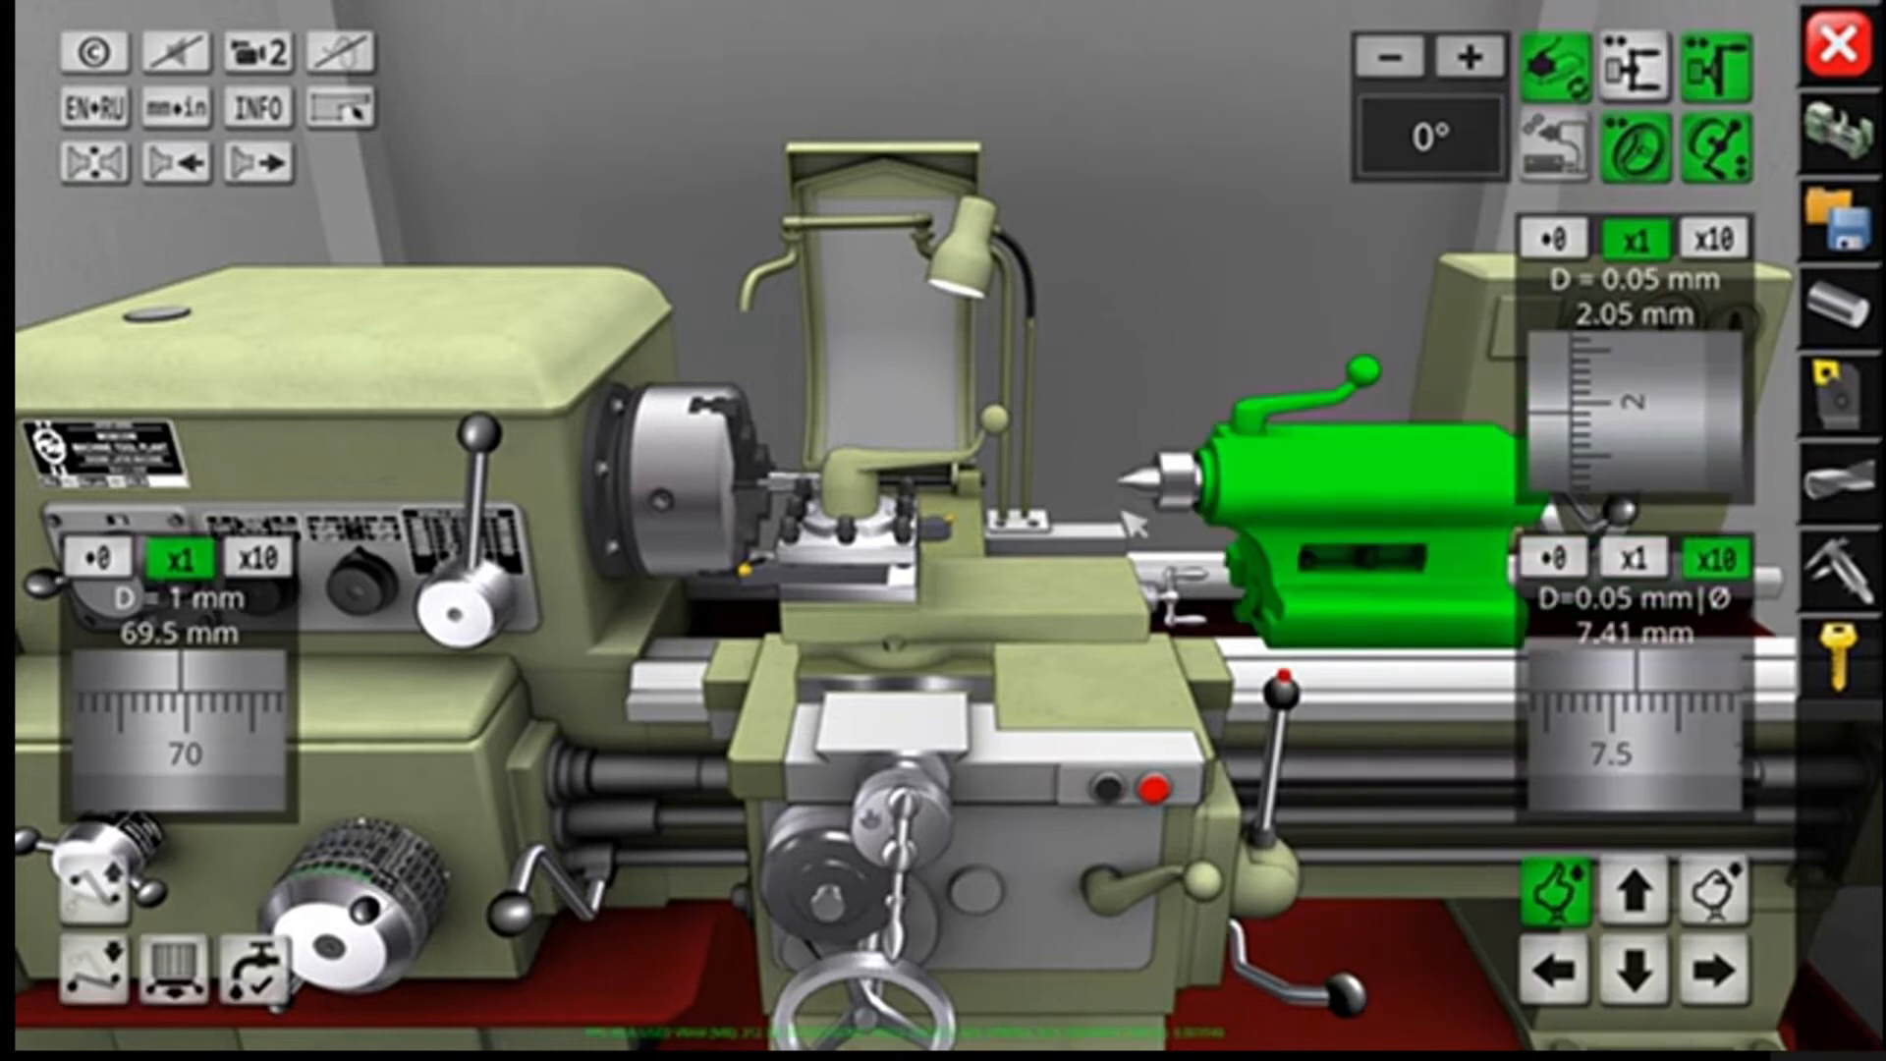
left_click_drag(1135, 523, 1011, 511)
left_click(1295, 499)
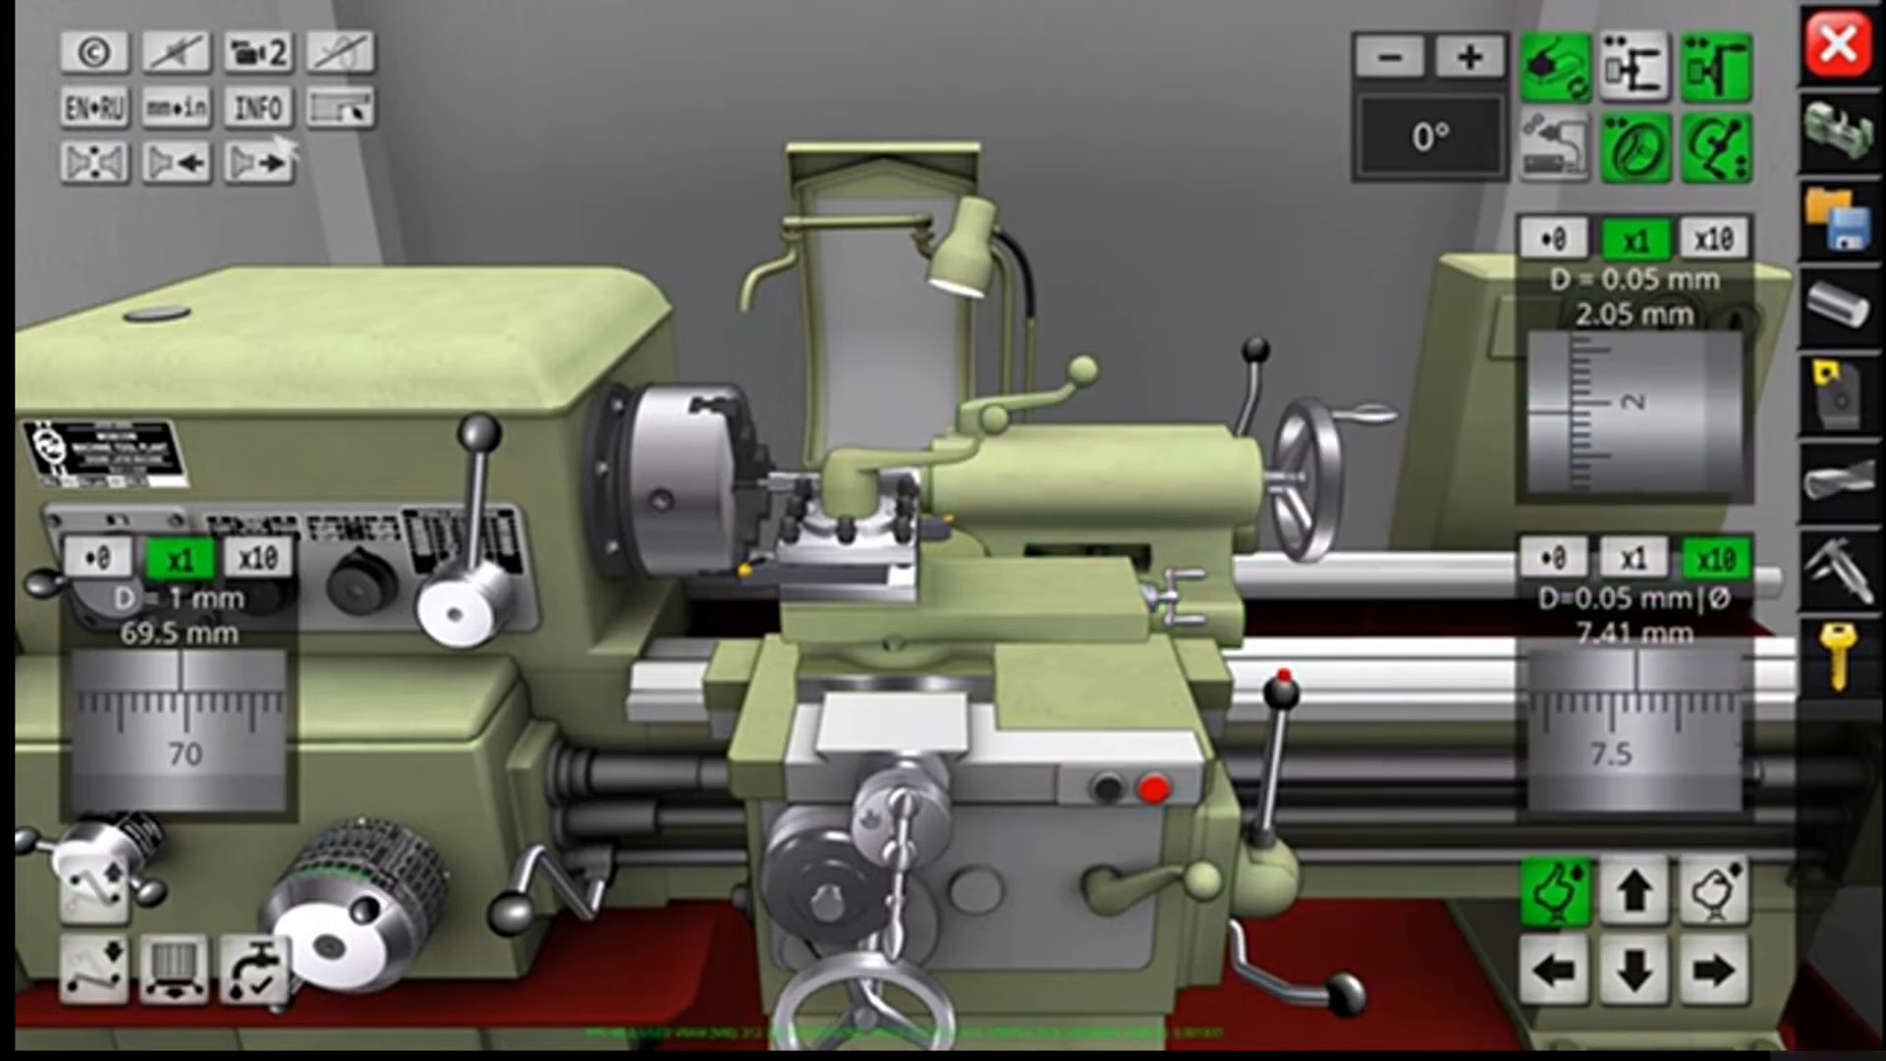
left_click(263, 59)
left_click(261, 55)
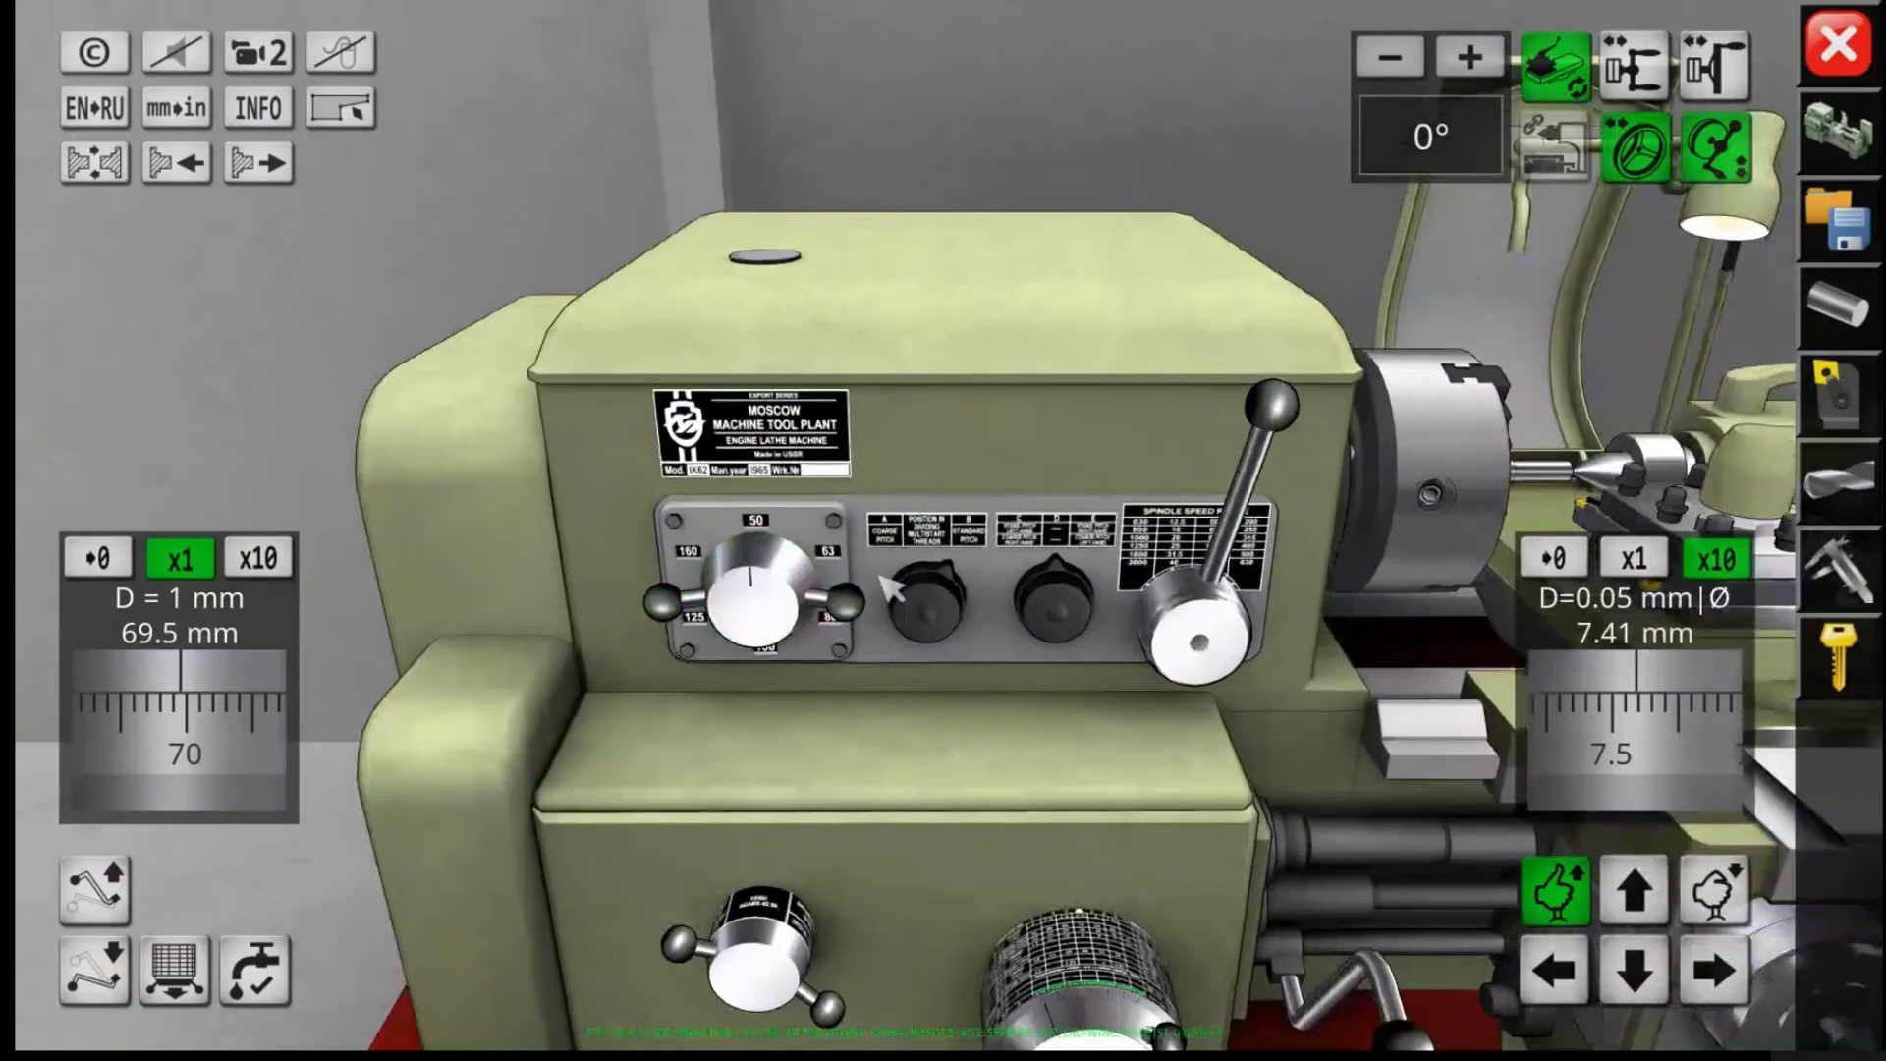
Step: Set the headstock to the 12.5–40 speed range and turn the speed rate switch to 40 rpm
scroll(1191, 623, "up", 3)
left_click(1233, 657)
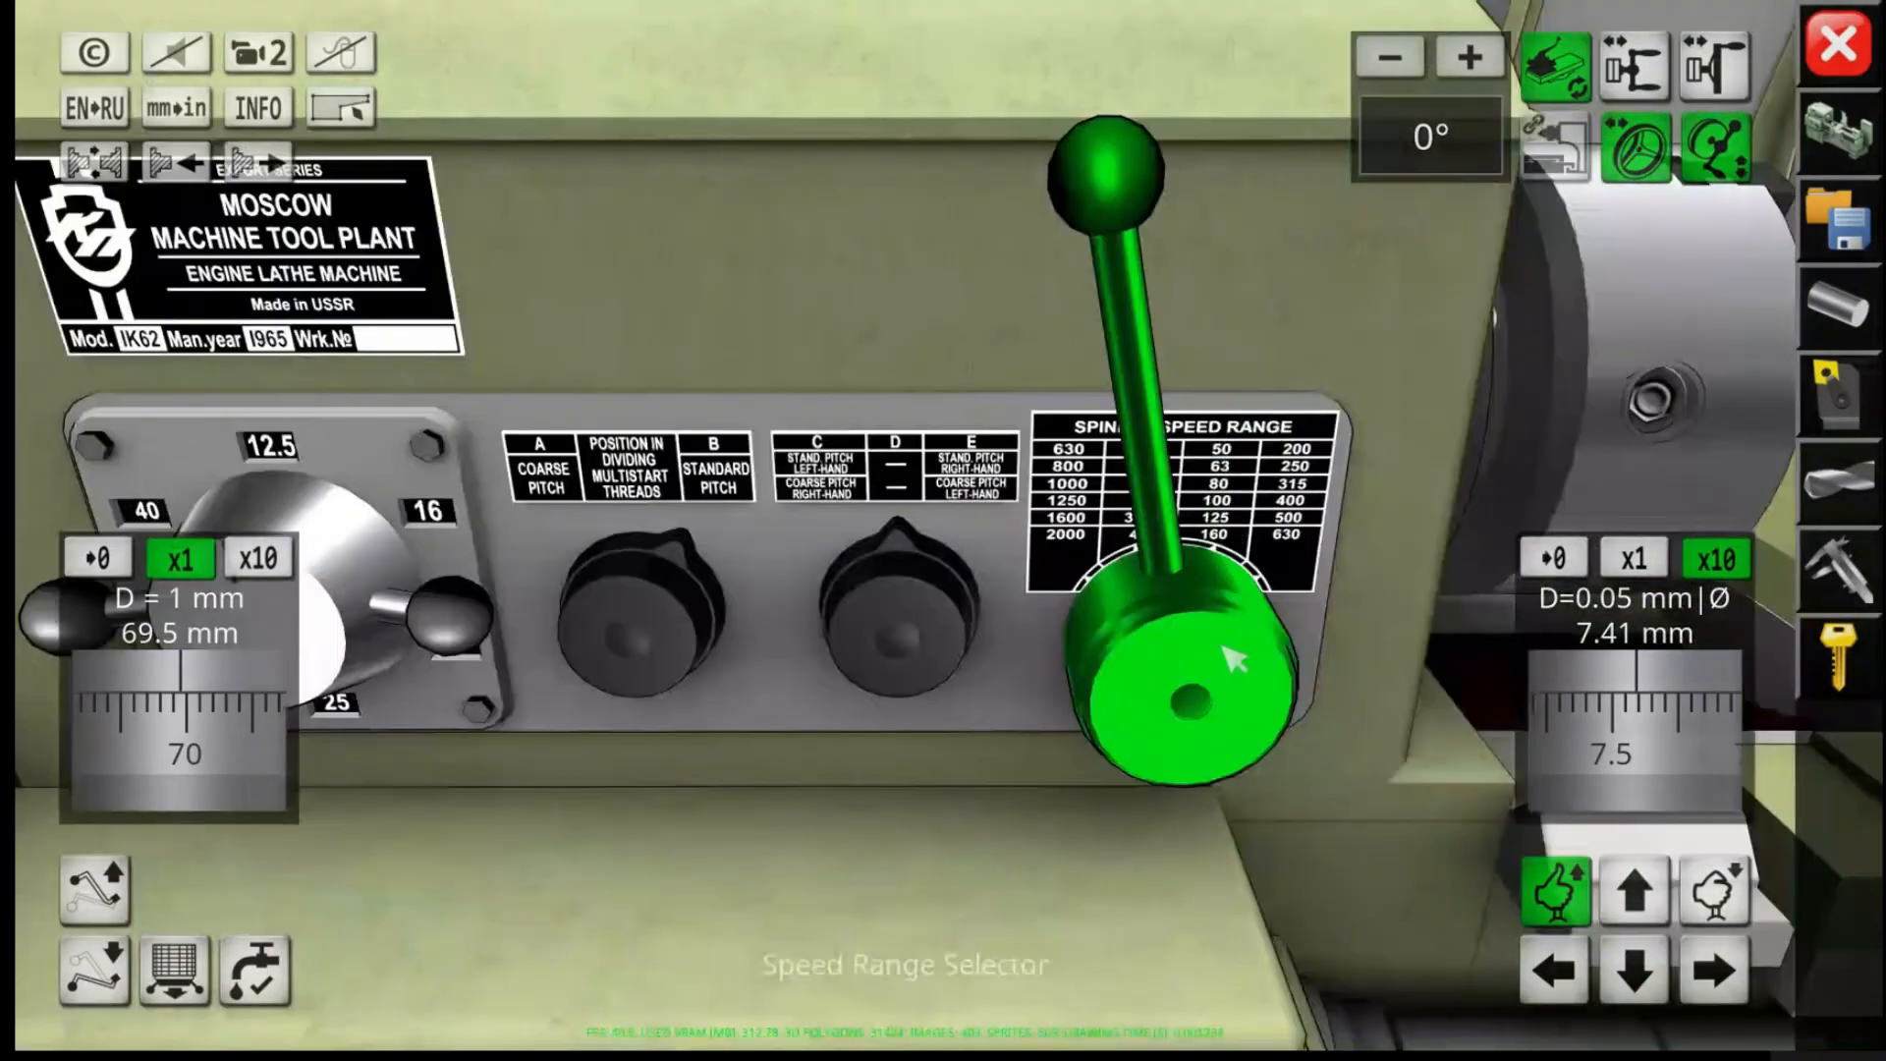
left_click(1204, 672)
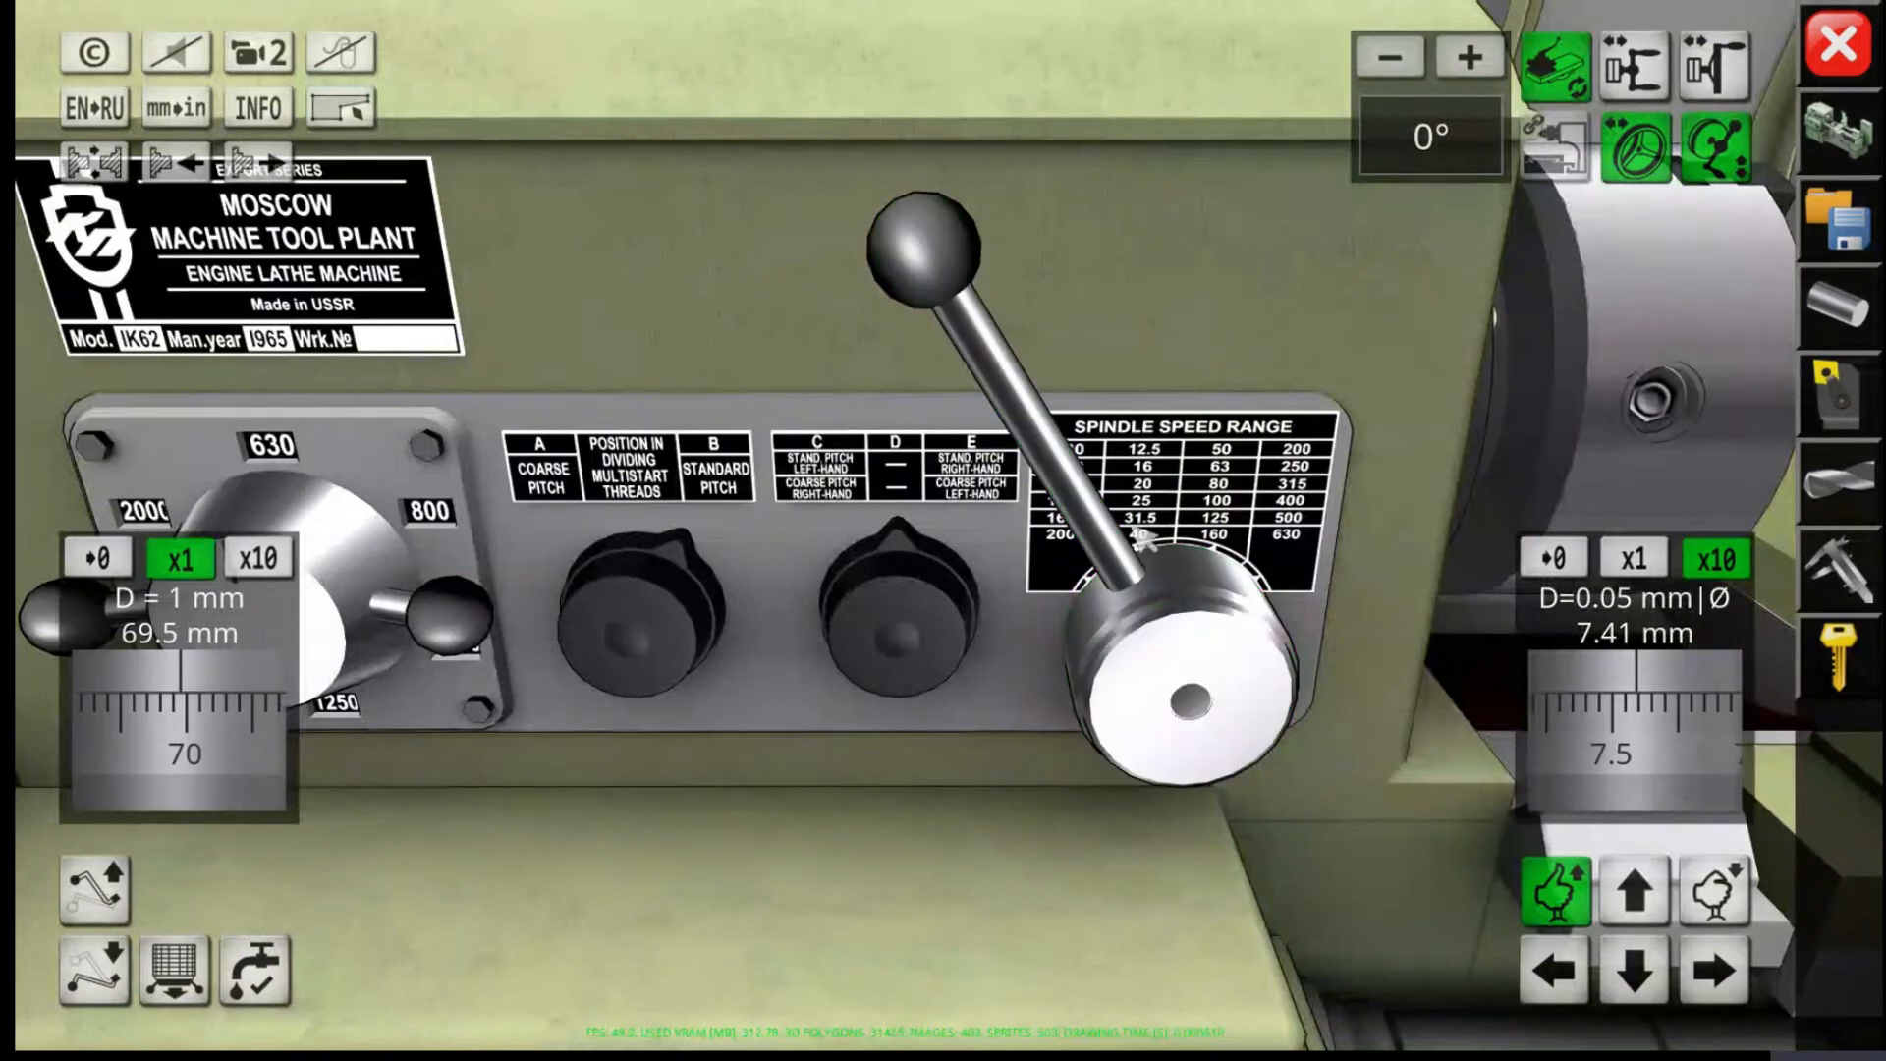
left_click_drag(570, 814, 295, 763)
left_click(1374, 563)
left_click_drag(782, 778, 877, 771)
left_click(945, 420)
left_click(953, 430)
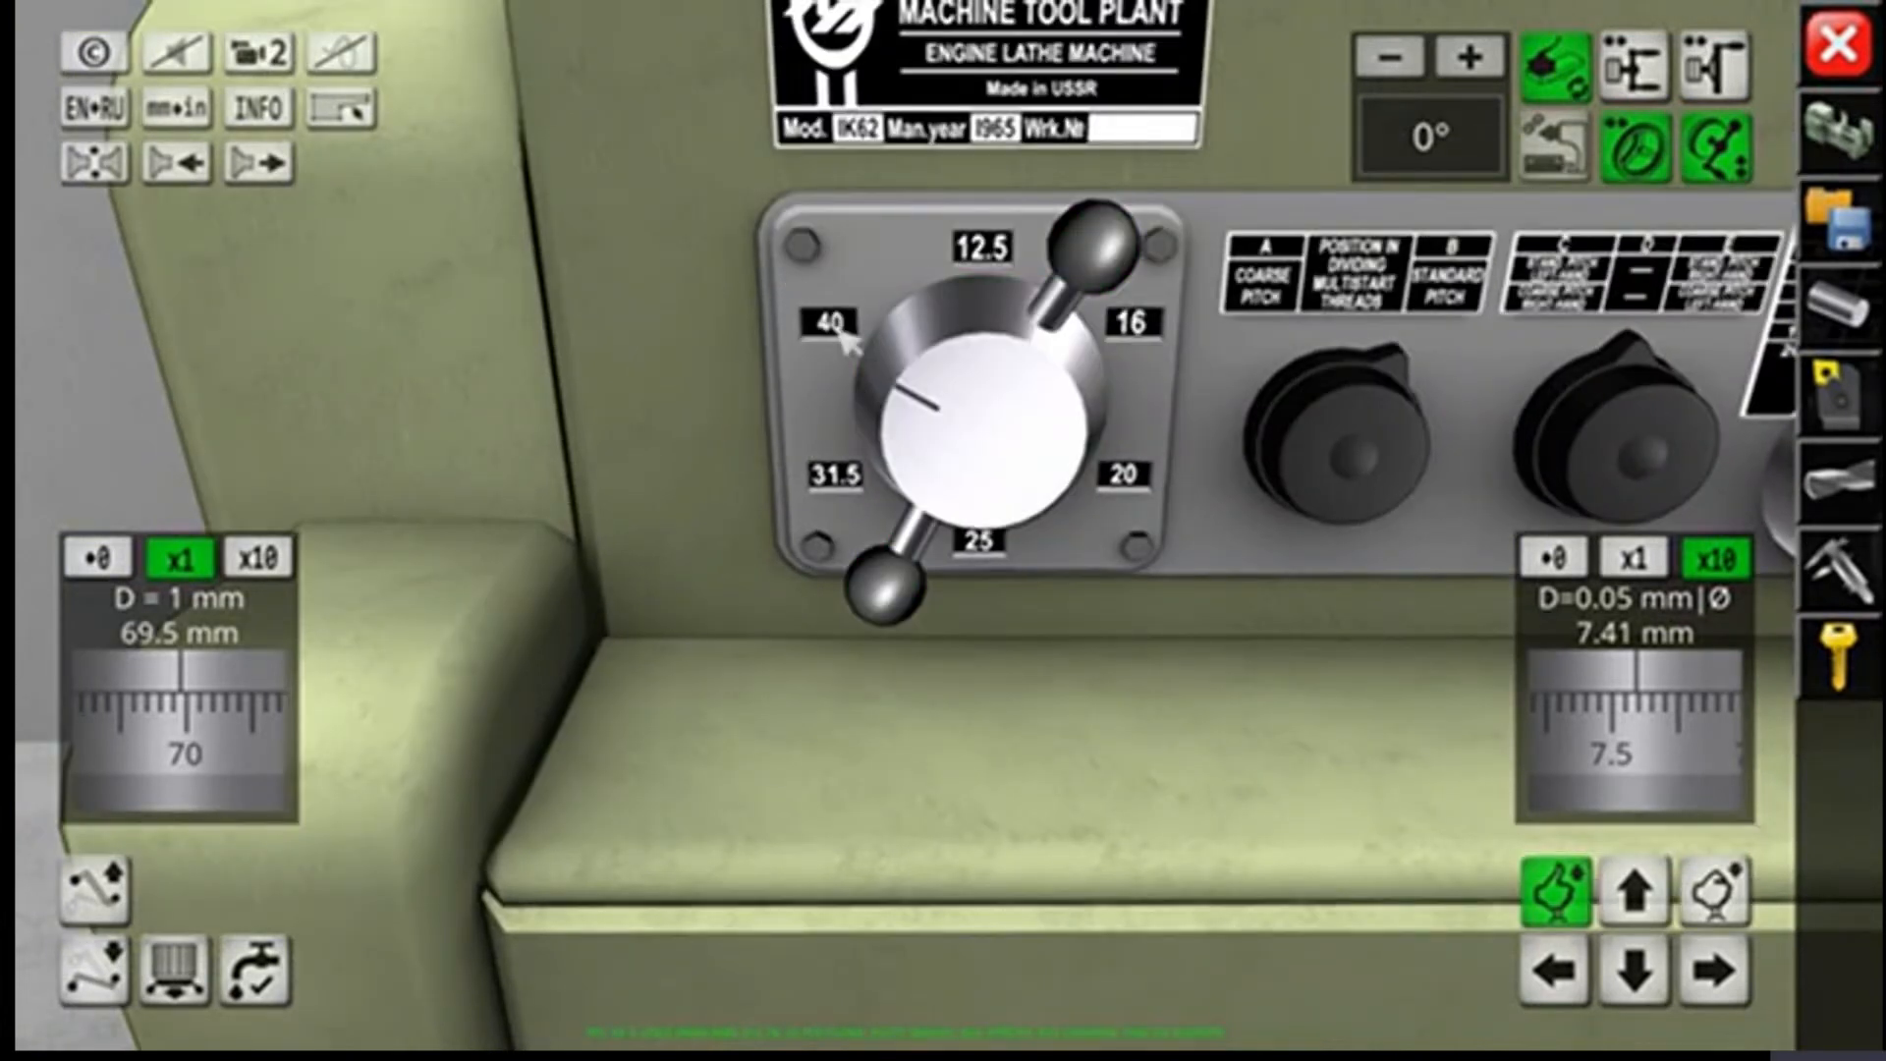
Step: Index the tool holder to the threading tool and align its tip with the bar's front end using the longitudinal feed
scroll(1272, 724, "down", 3)
left_click_drag(1213, 691, 994, 578)
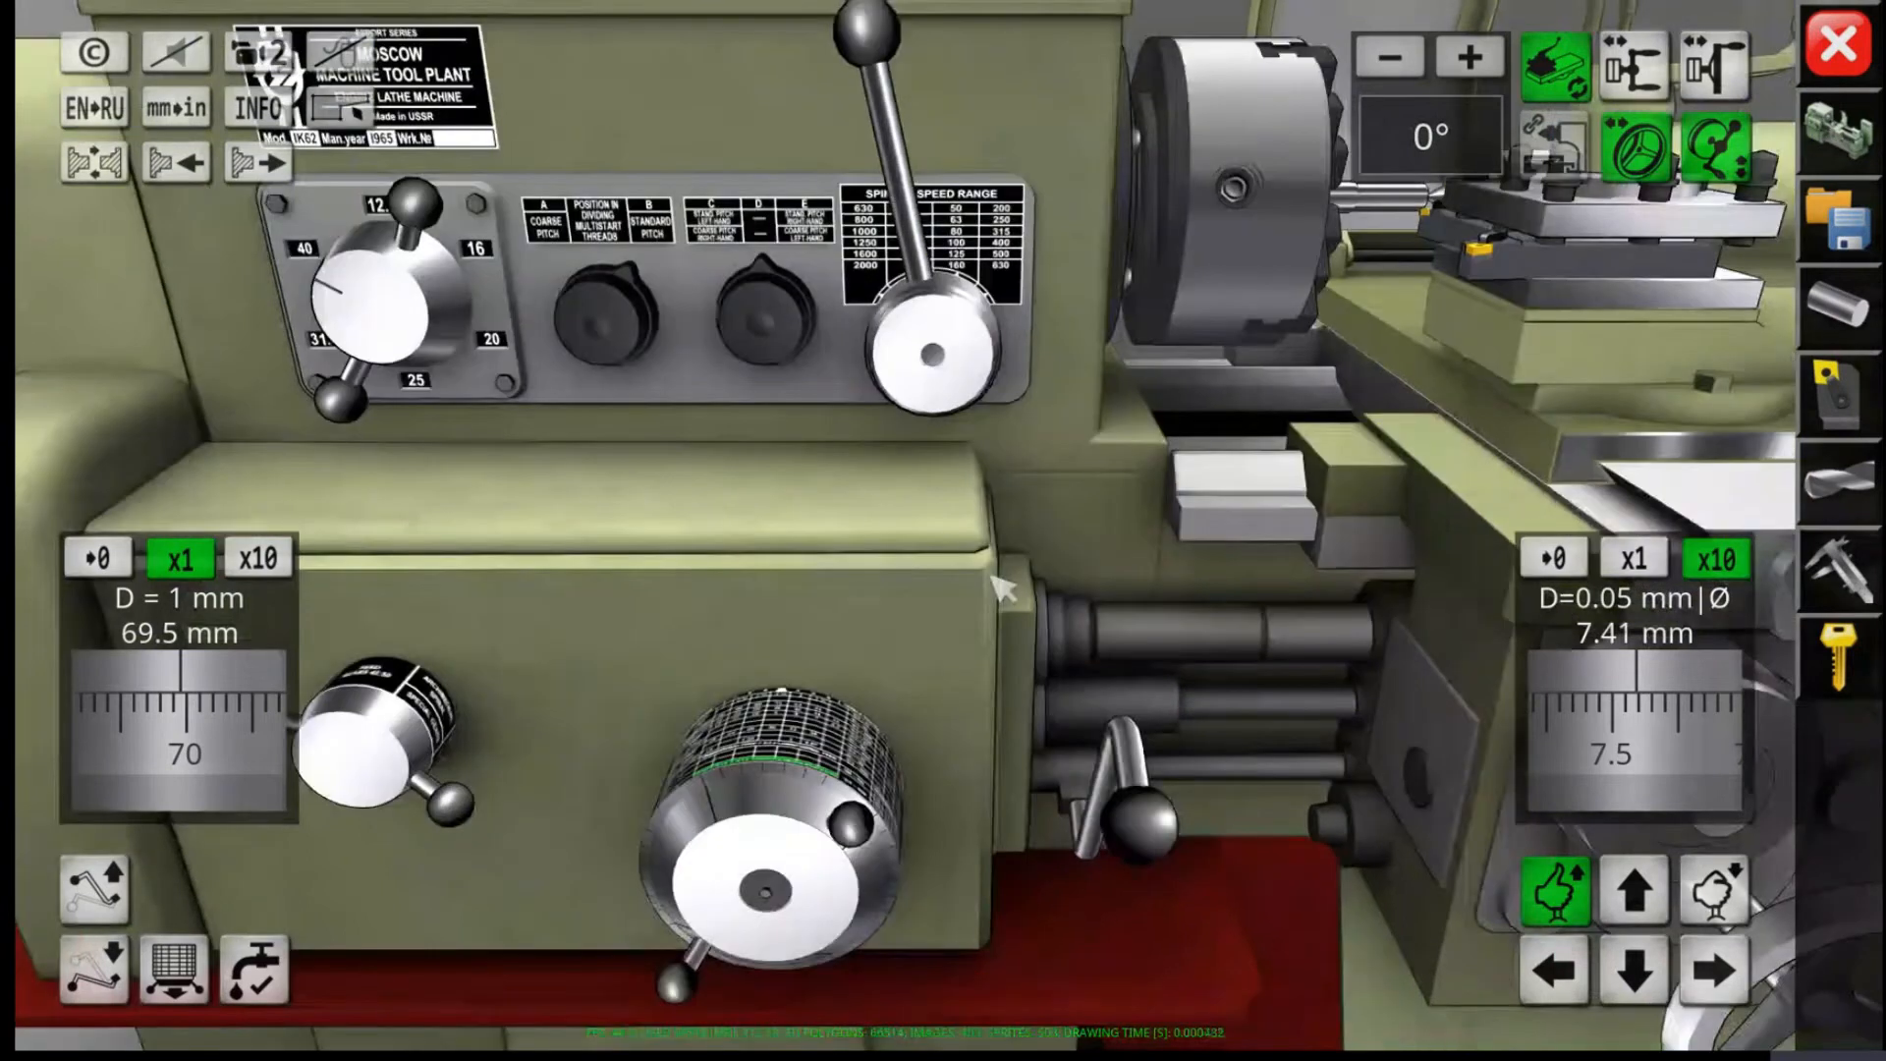
scroll(619, 638, "up", 4)
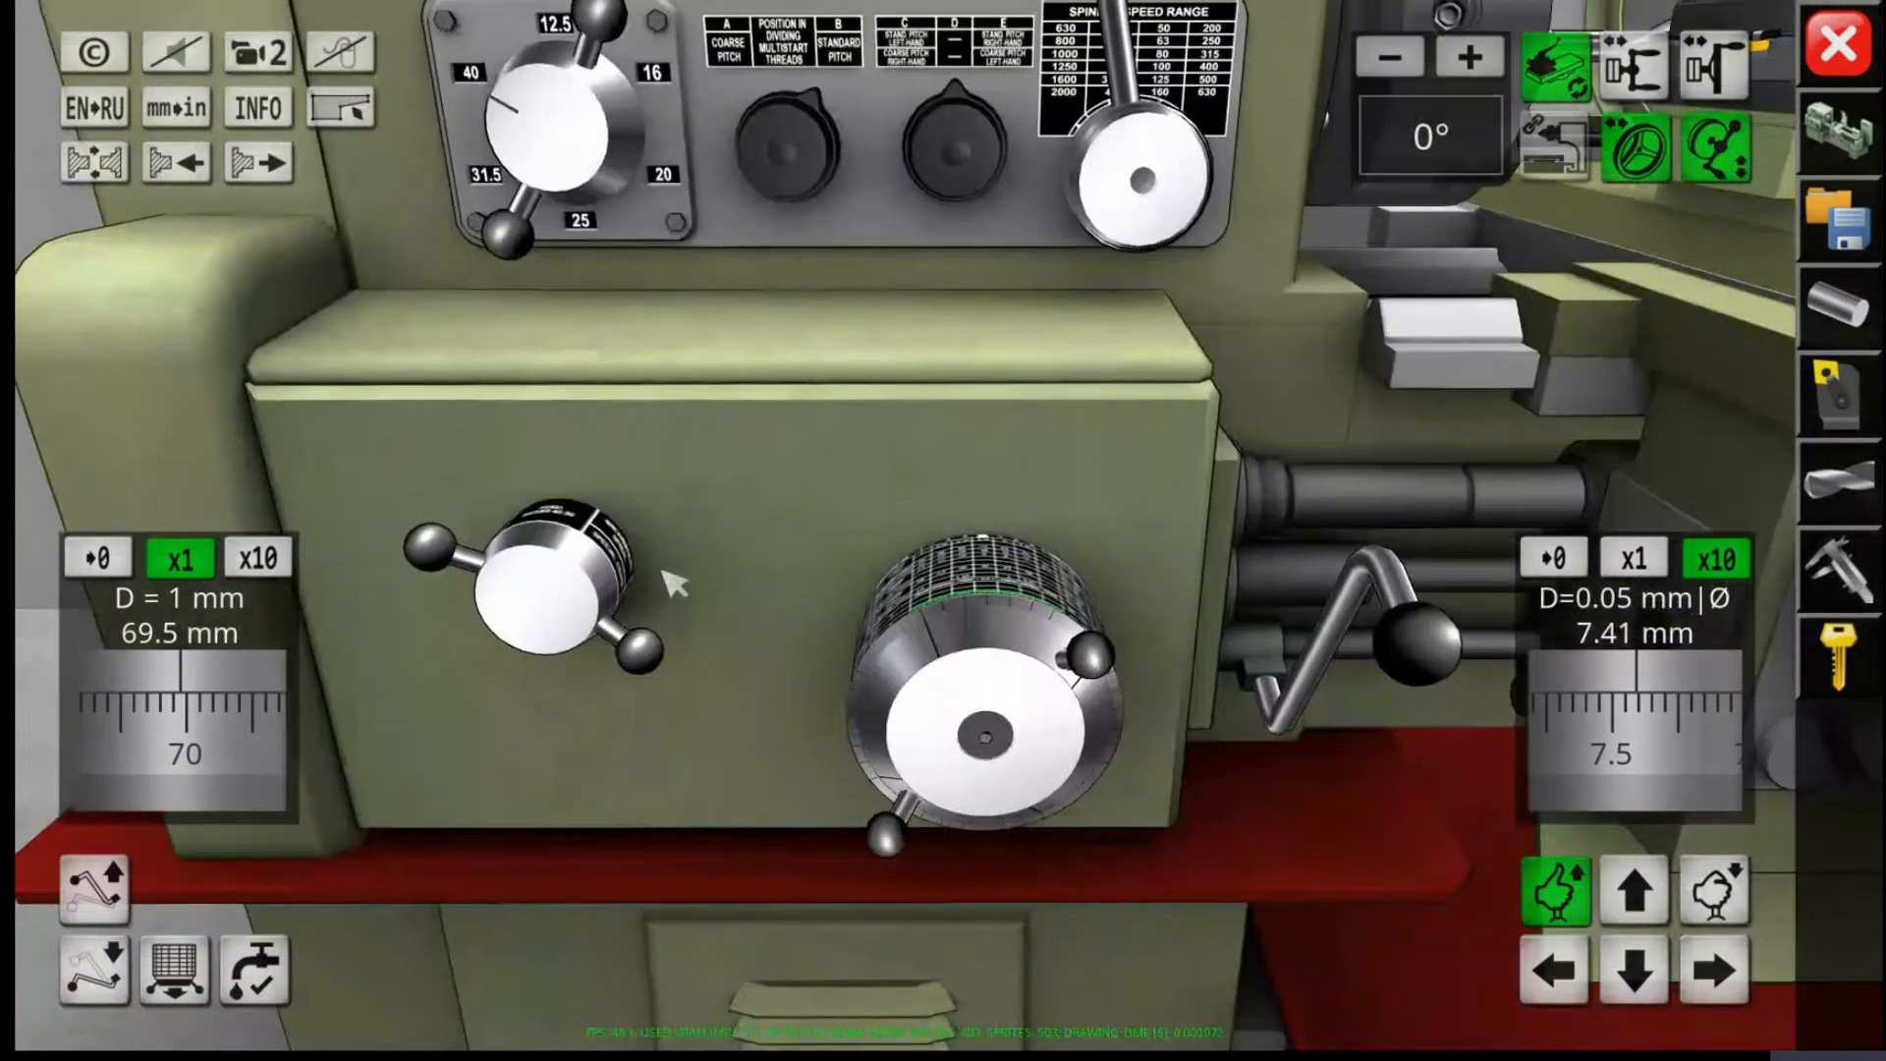
scroll(674, 583, "down", 2)
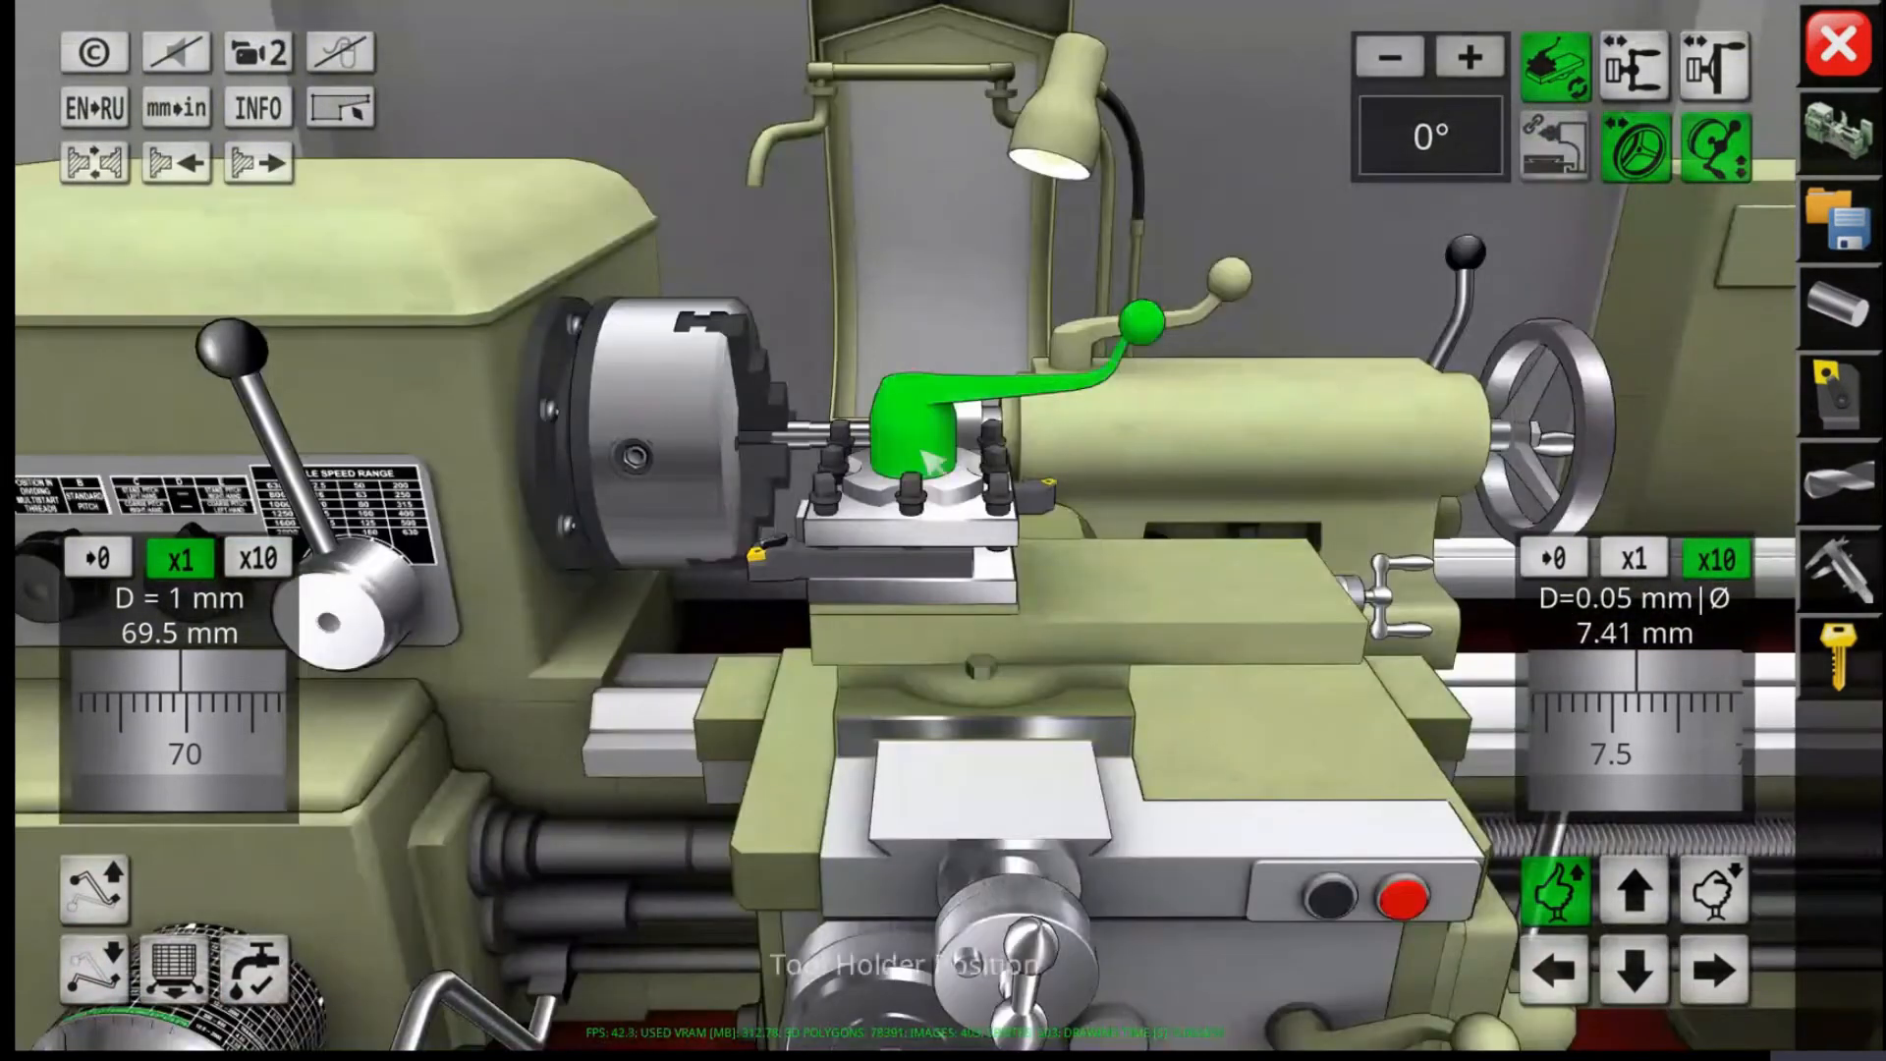
left_click(920, 434)
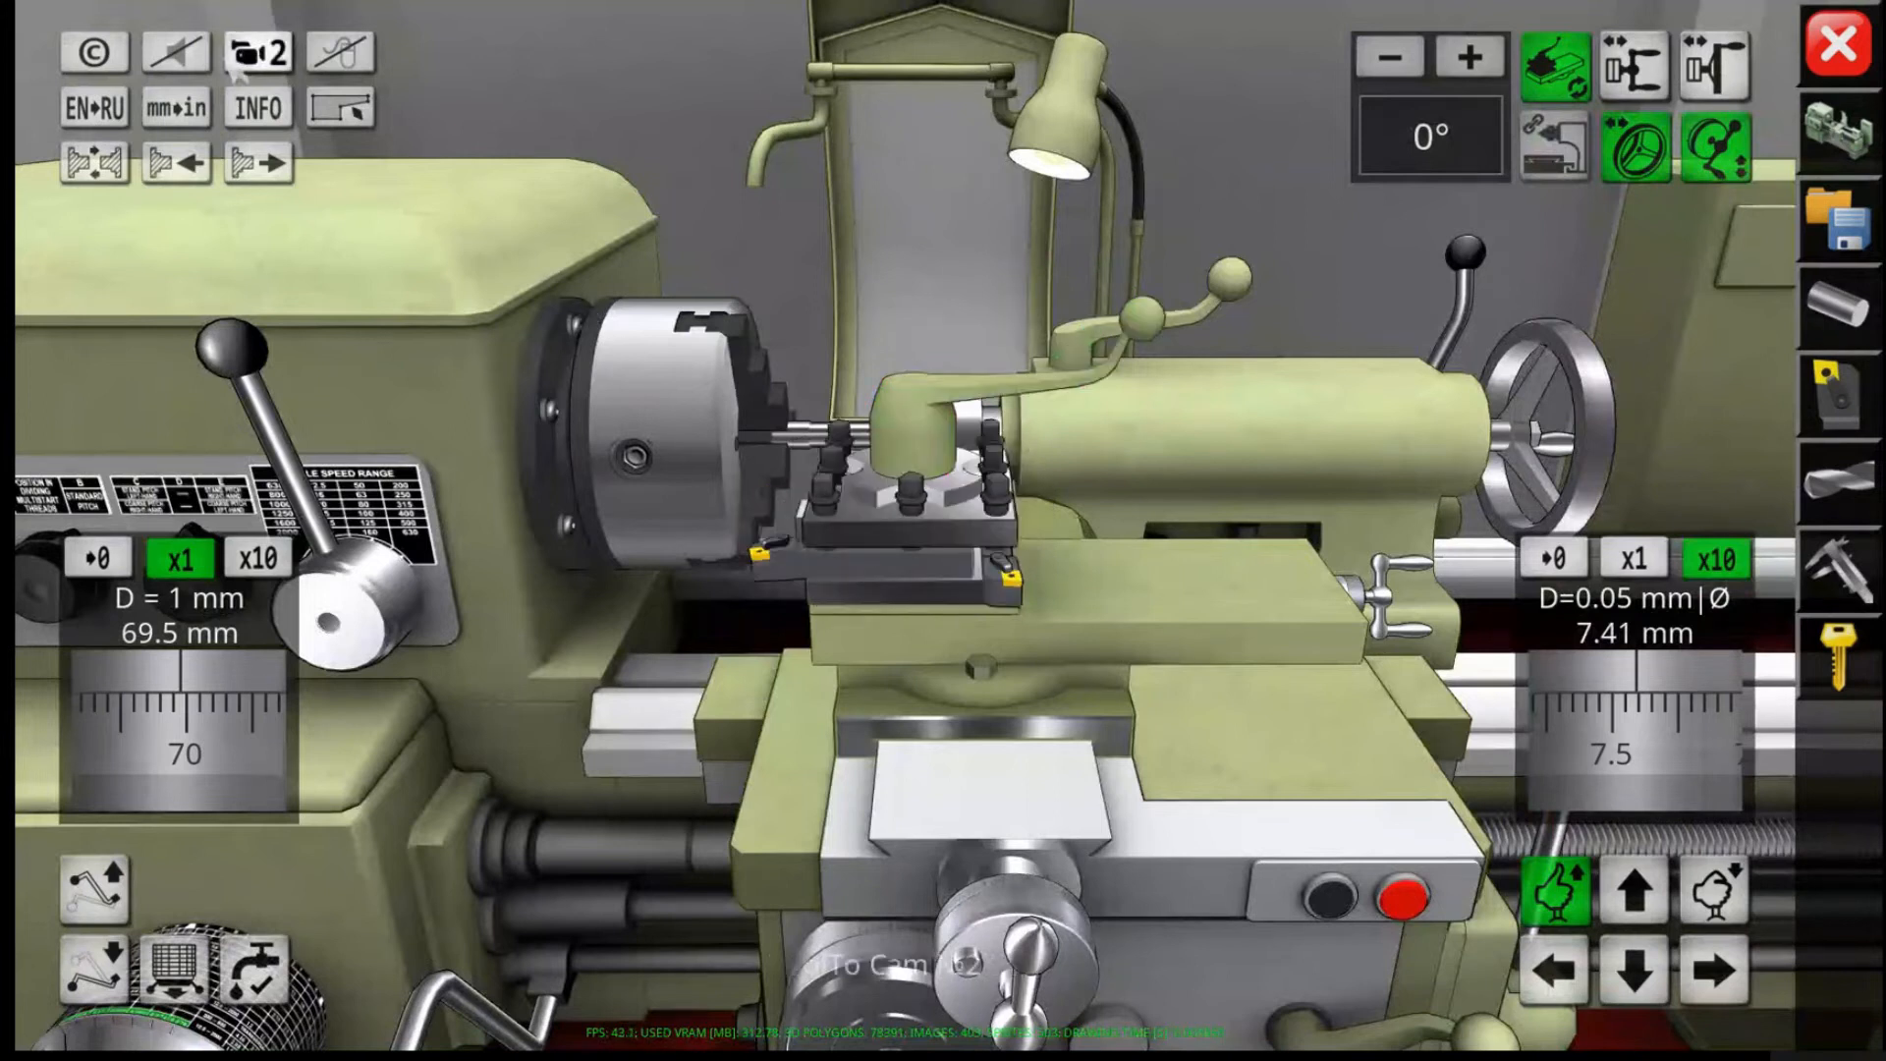
left_click(247, 61)
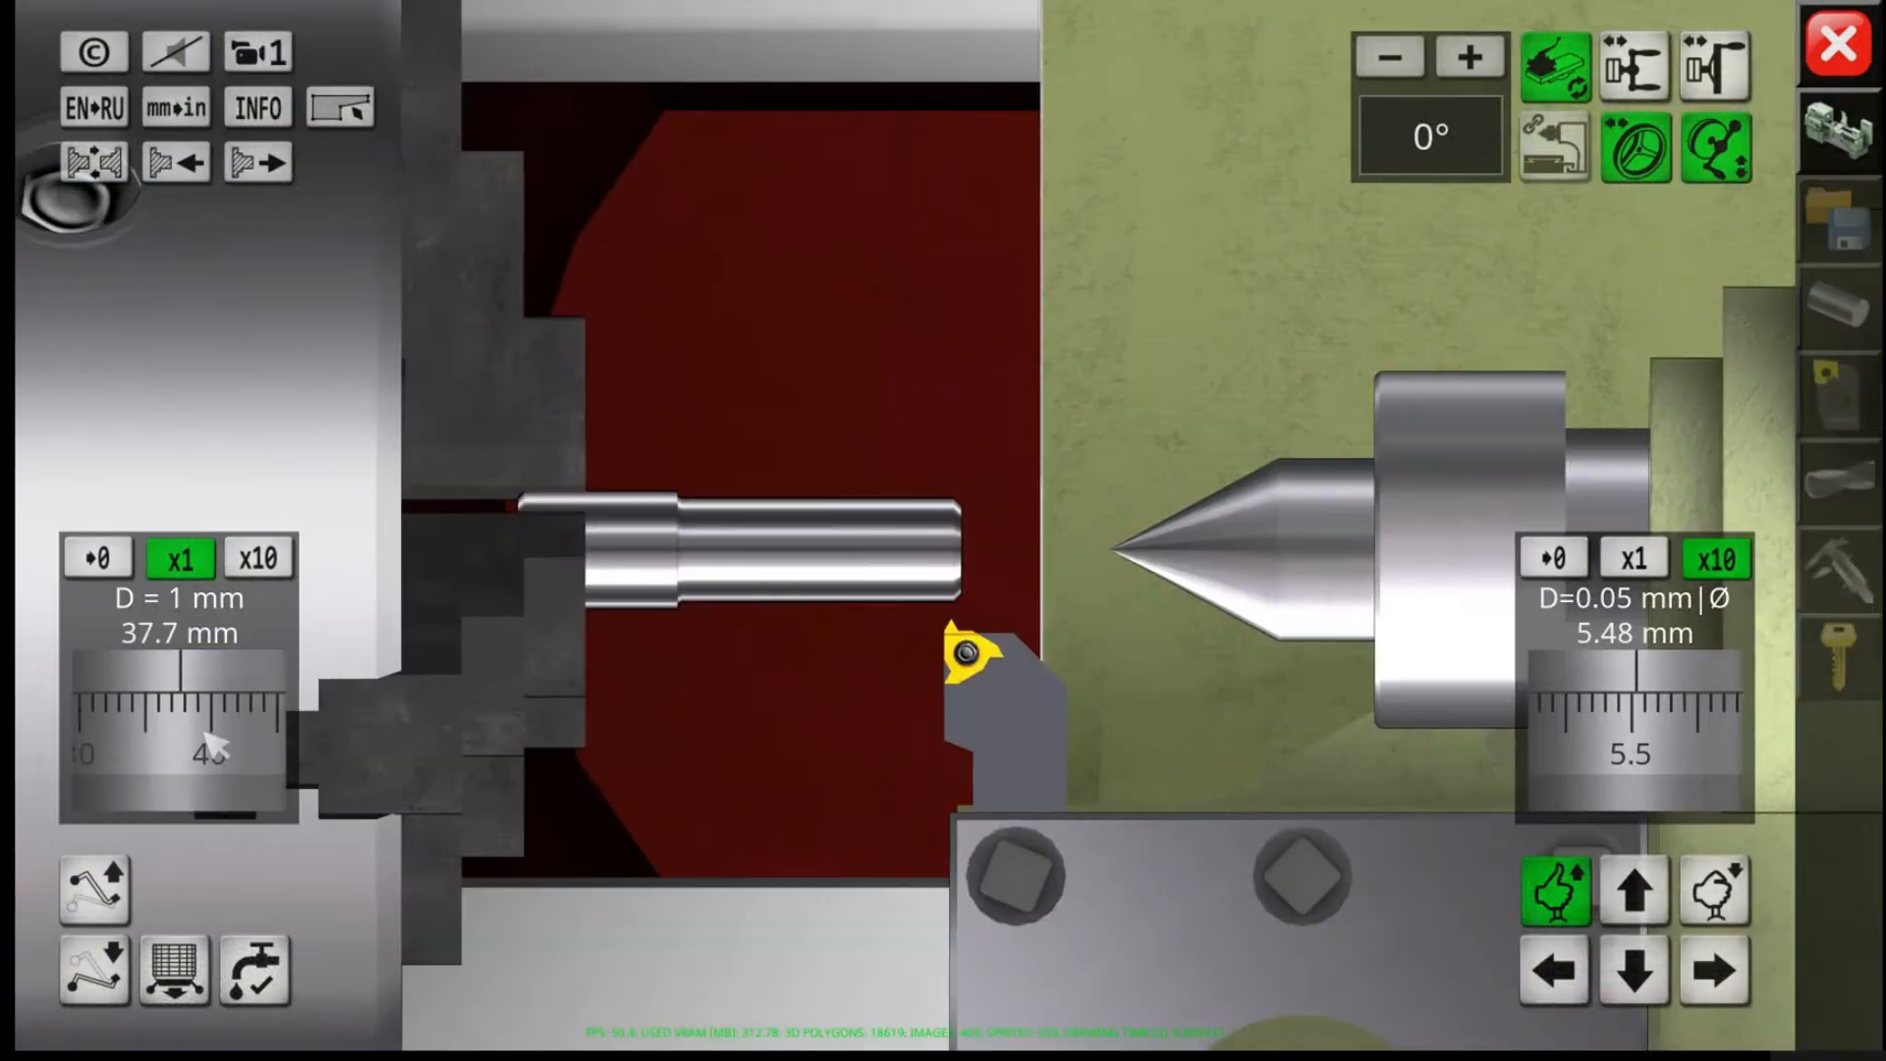
left_click_drag(194, 737, 209, 737)
Step: Start the spindle, touch the threading tool to the bar's outer surface and zero the cross-feed dial
left_click(95, 889)
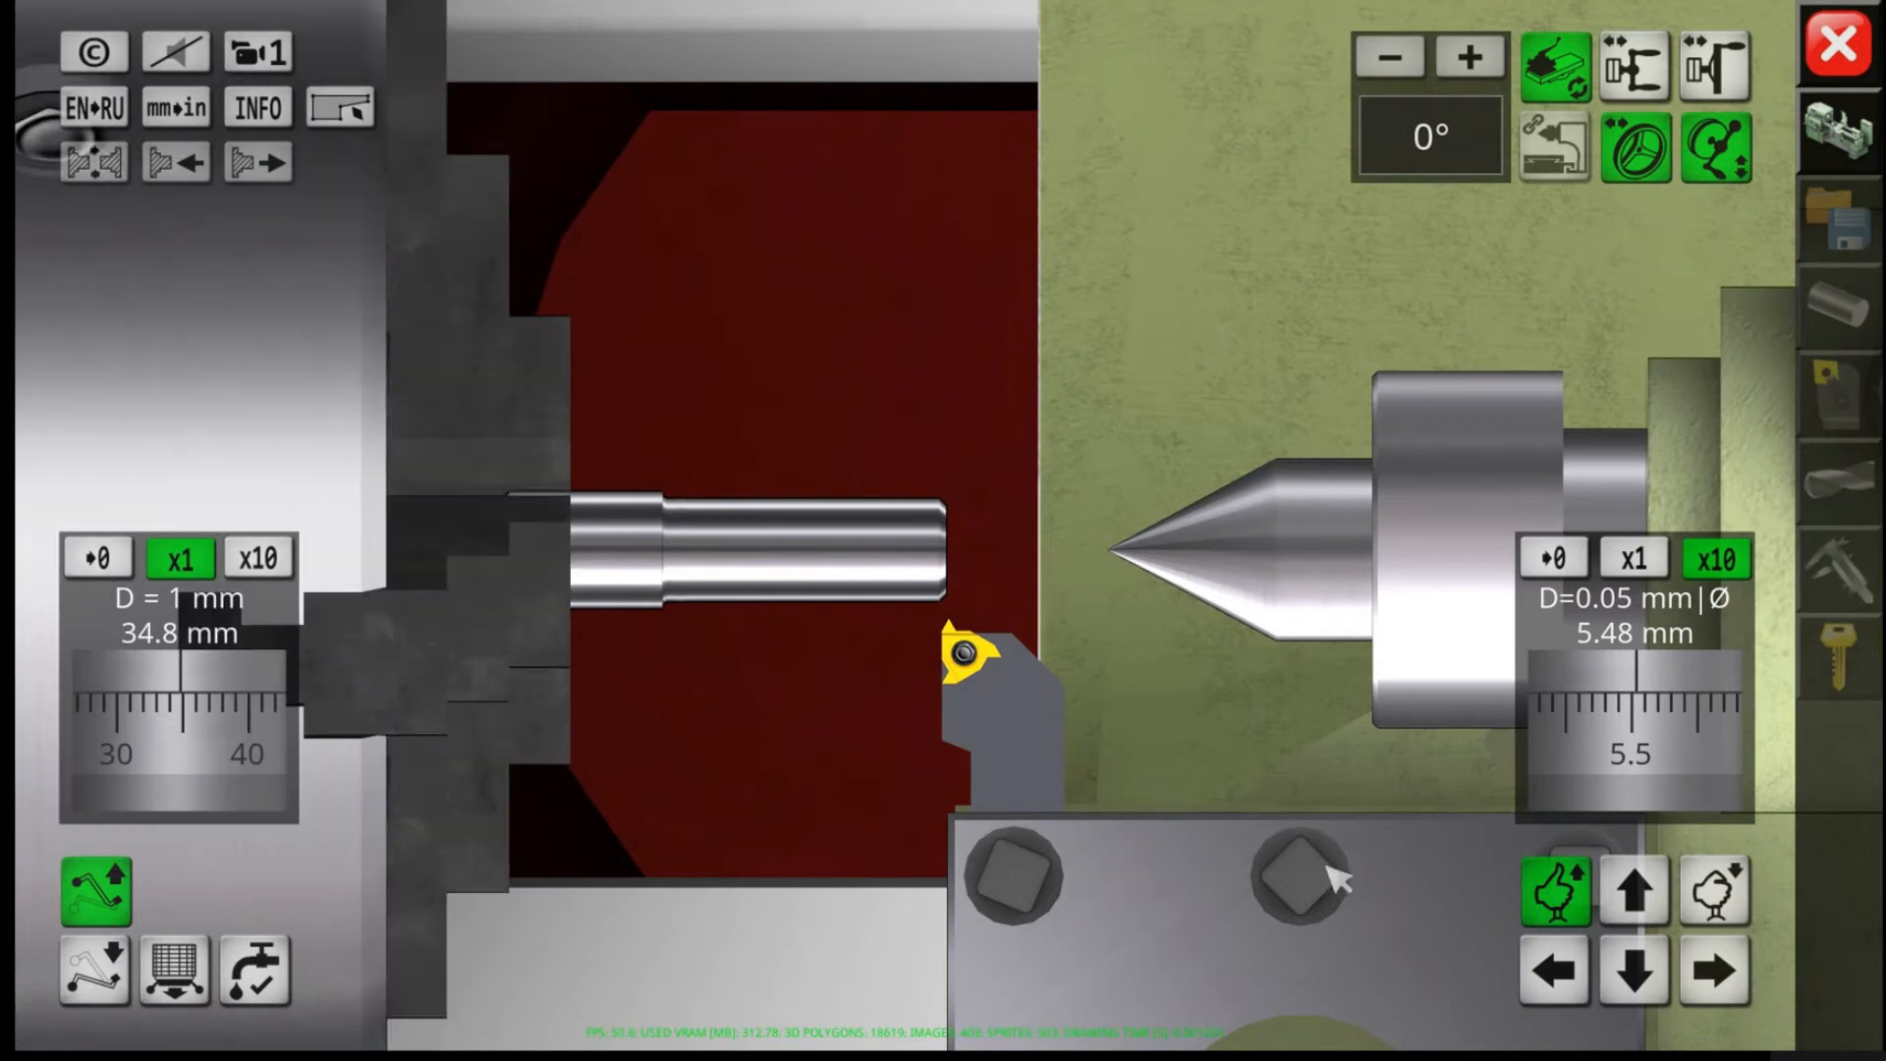
left_click_drag(1660, 739, 1676, 758)
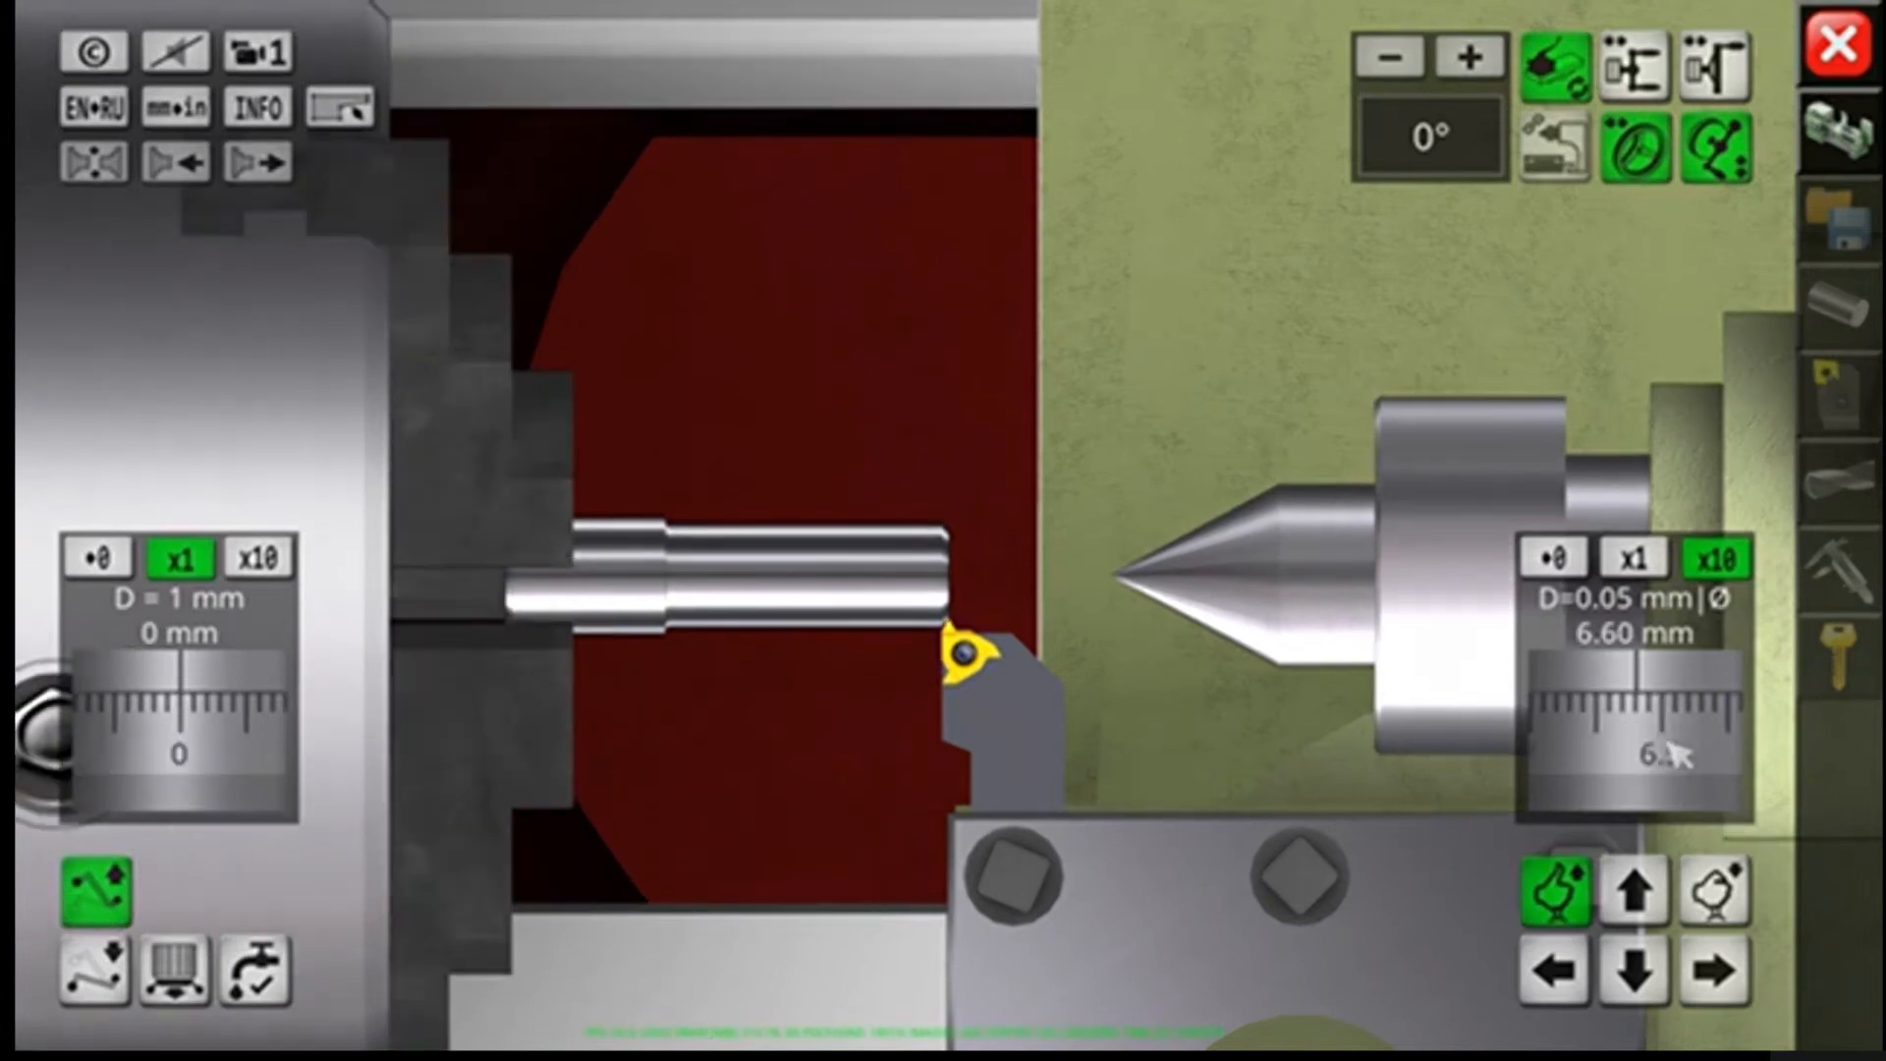
left_click(1554, 562)
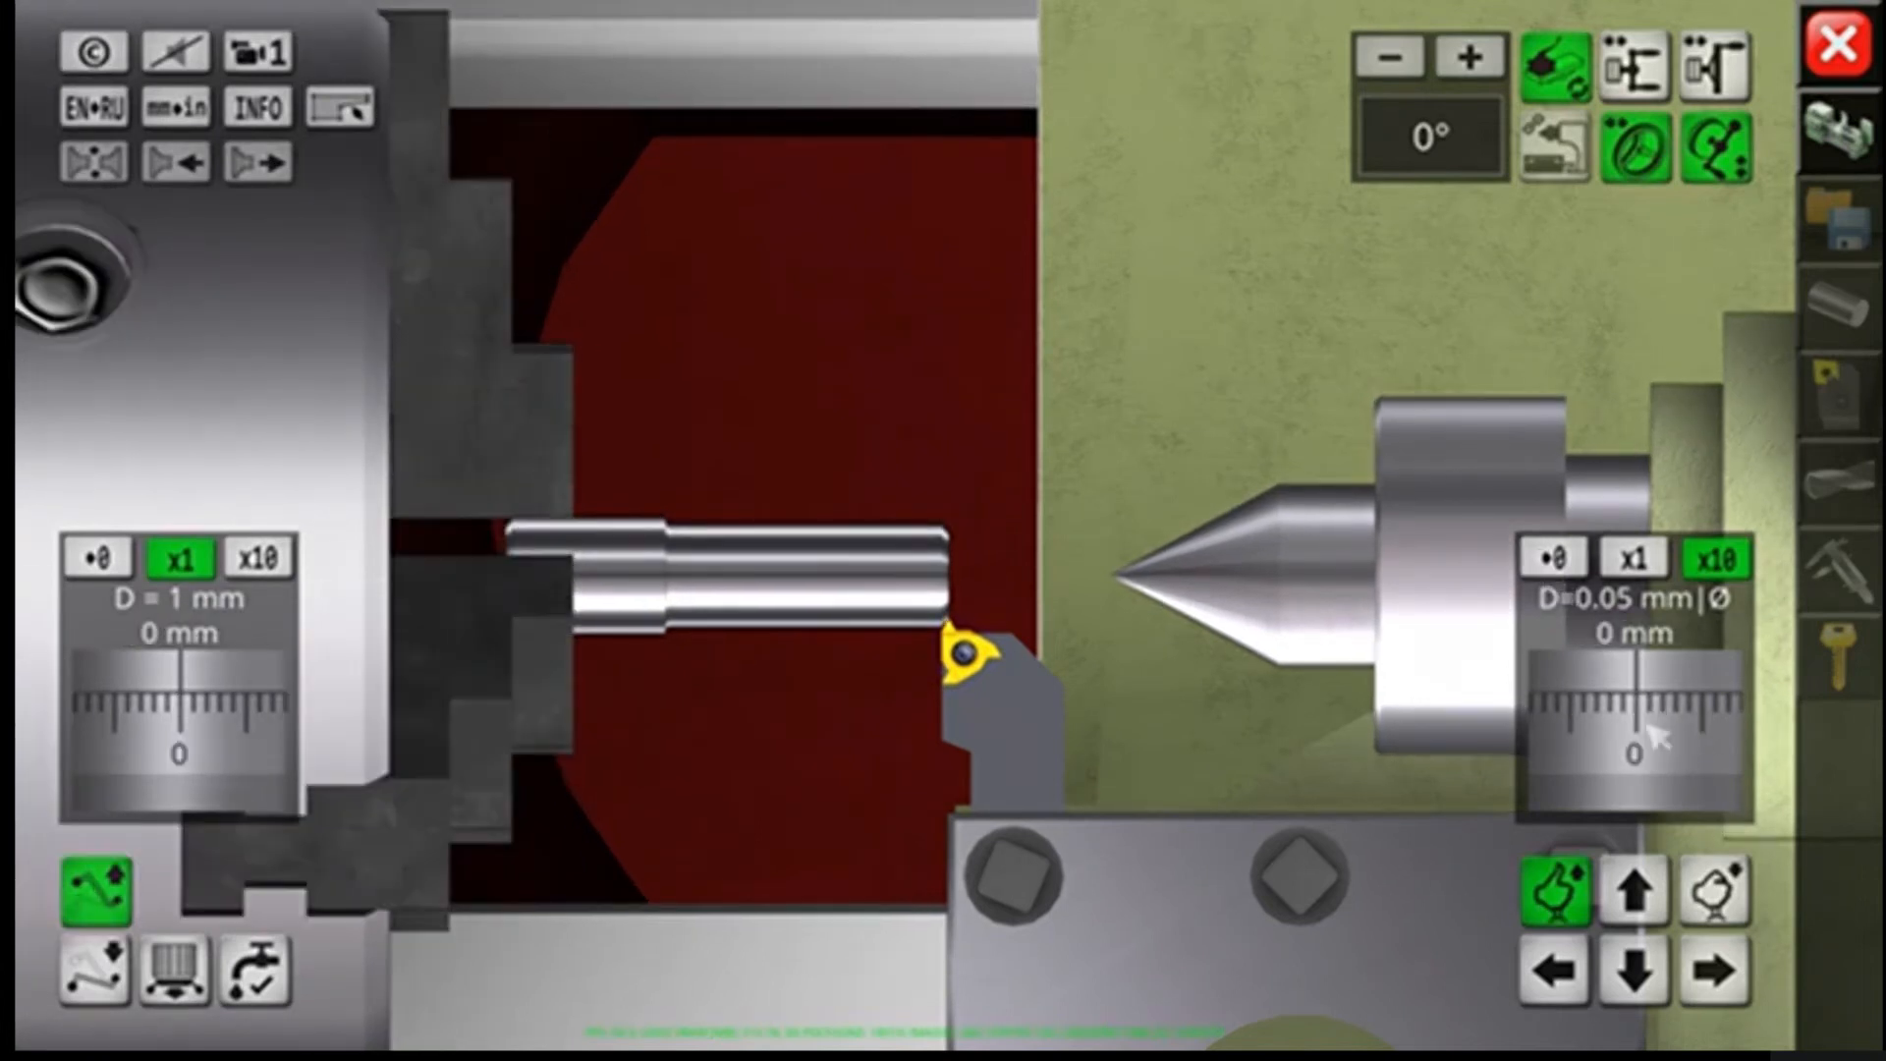
left_click_drag(1659, 739, 1623, 739)
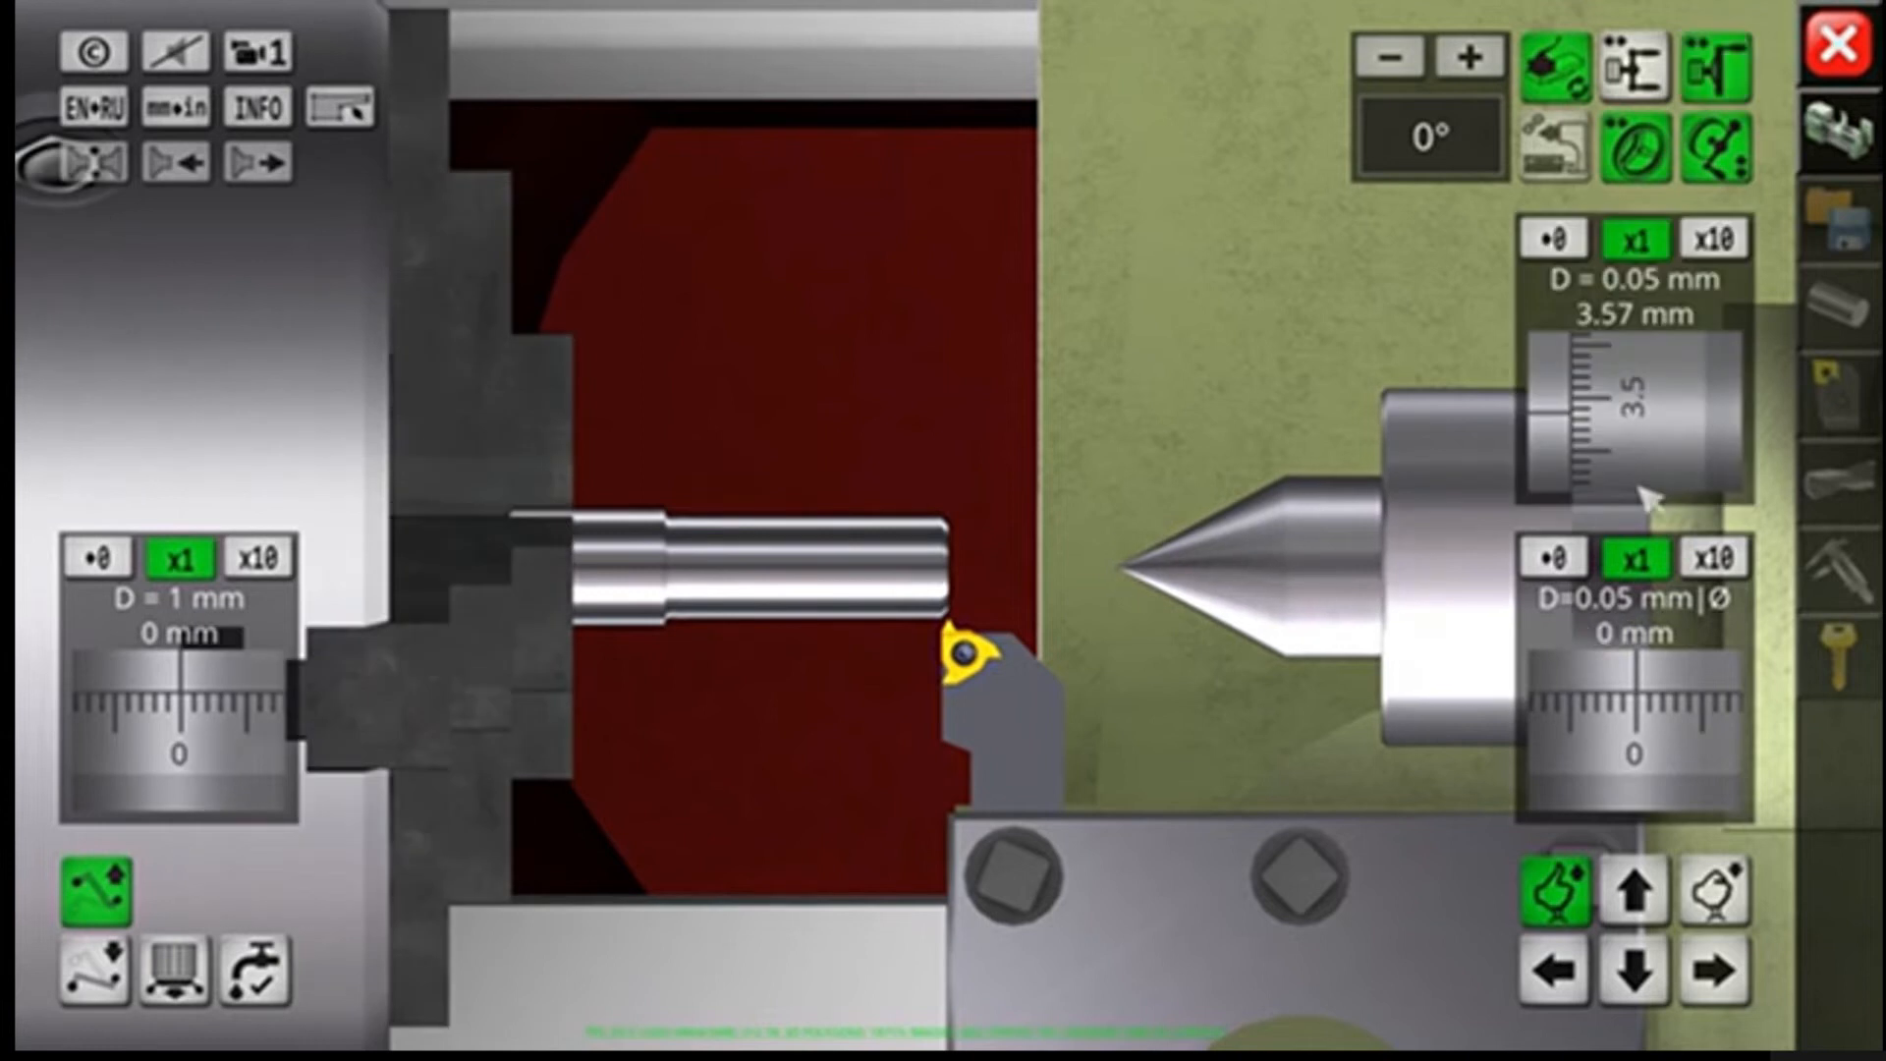
Step: Feed the tailstock quill to 4.73 mm on its dial to bring the dead centre up to the bar's end
left_click_drag(1640, 483, 1662, 280)
left_click(1725, 239)
left_click_drag(1652, 447, 1657, 383)
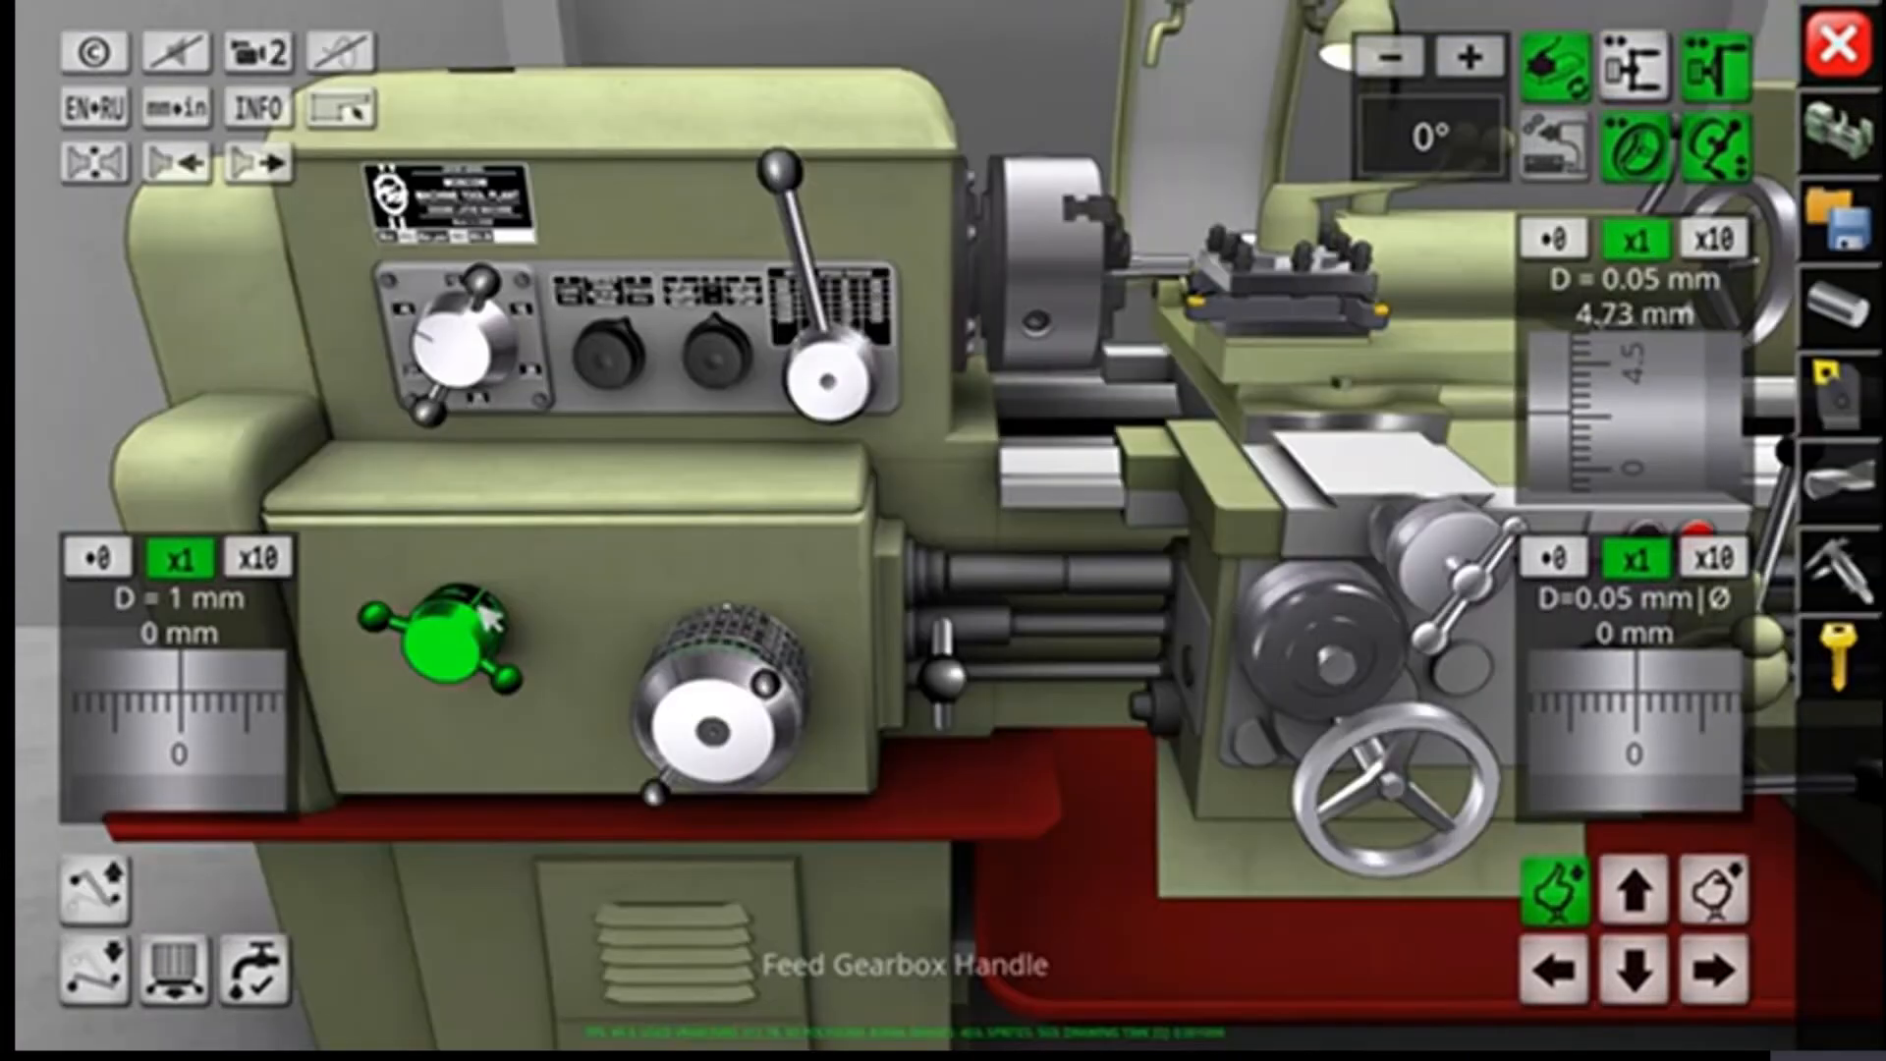
Step: Set the thread direction switch on the headstock to position E for standard-pitch right-hand threads
scroll(652, 535, "up", 3)
left_click_drag(652, 535, 750, 564)
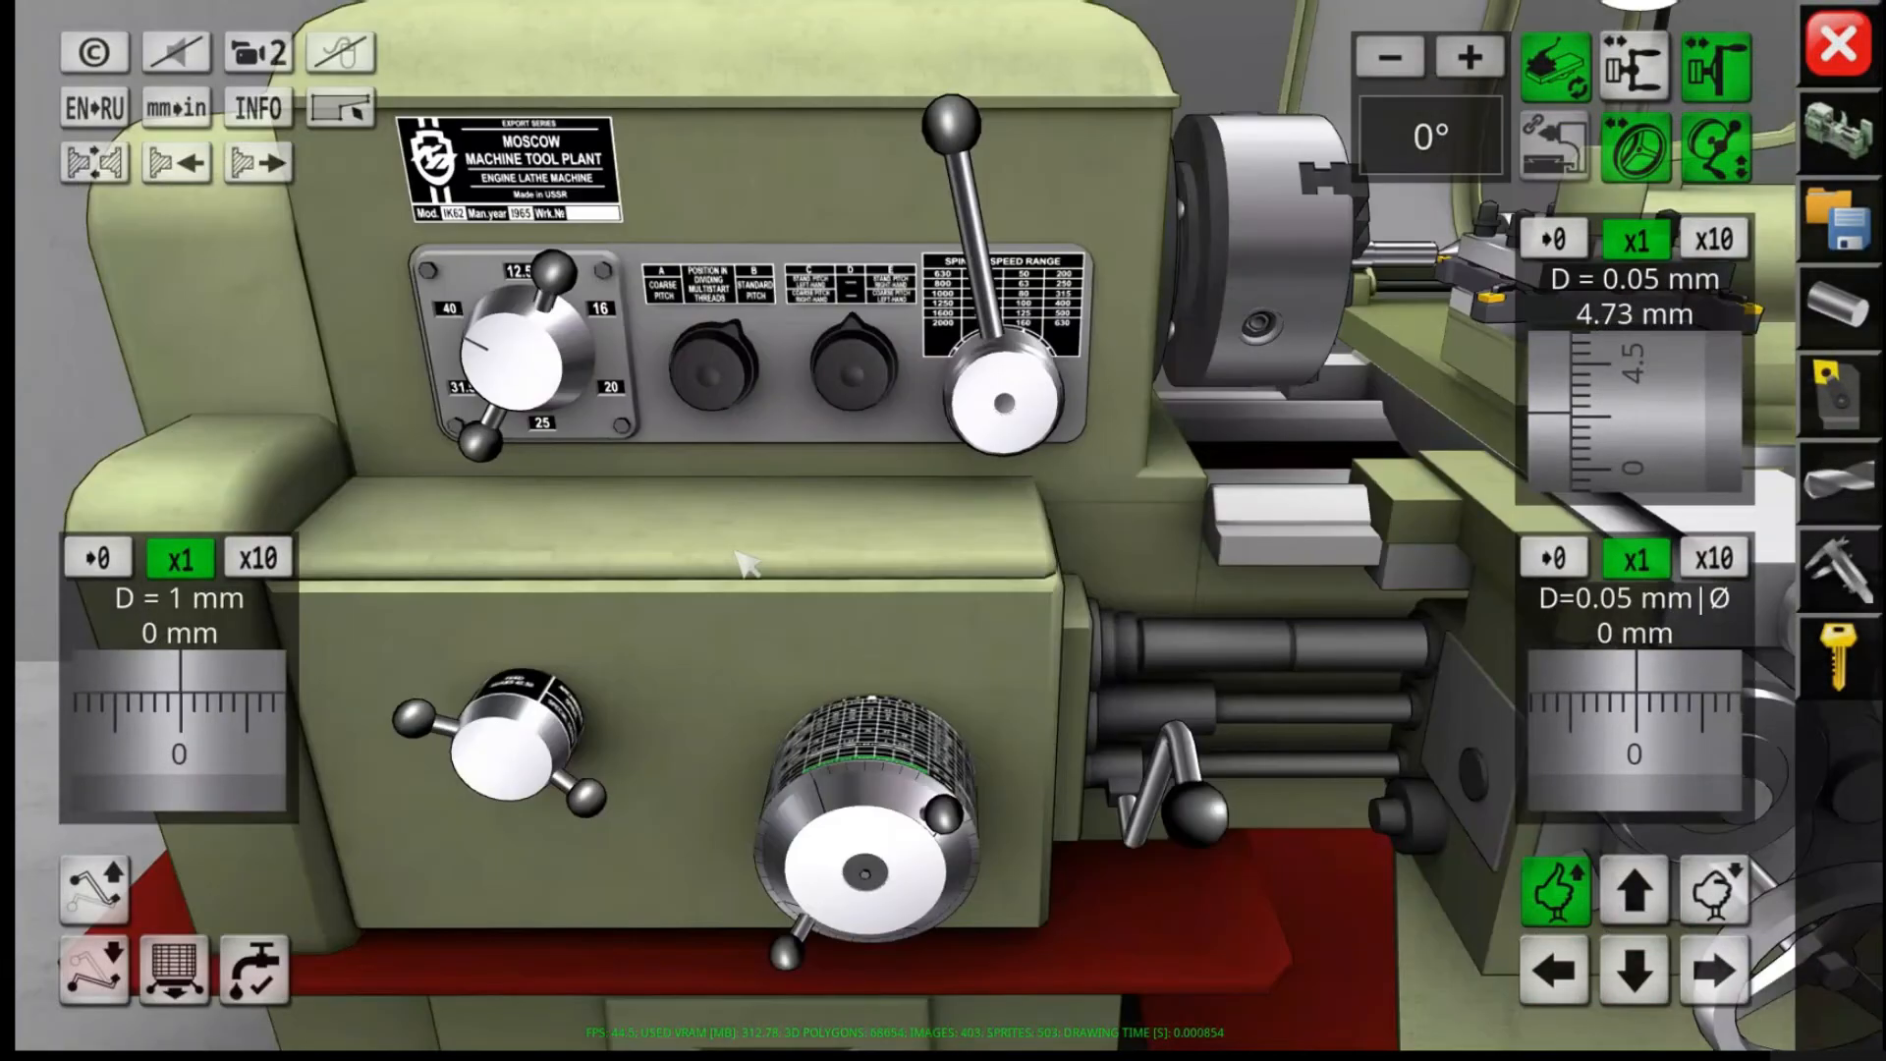
scroll(884, 231, "up", 4)
scroll(725, 241, "up", 3)
scroll(723, 226, "down", 1)
left_click_drag(657, 214, 865, 433)
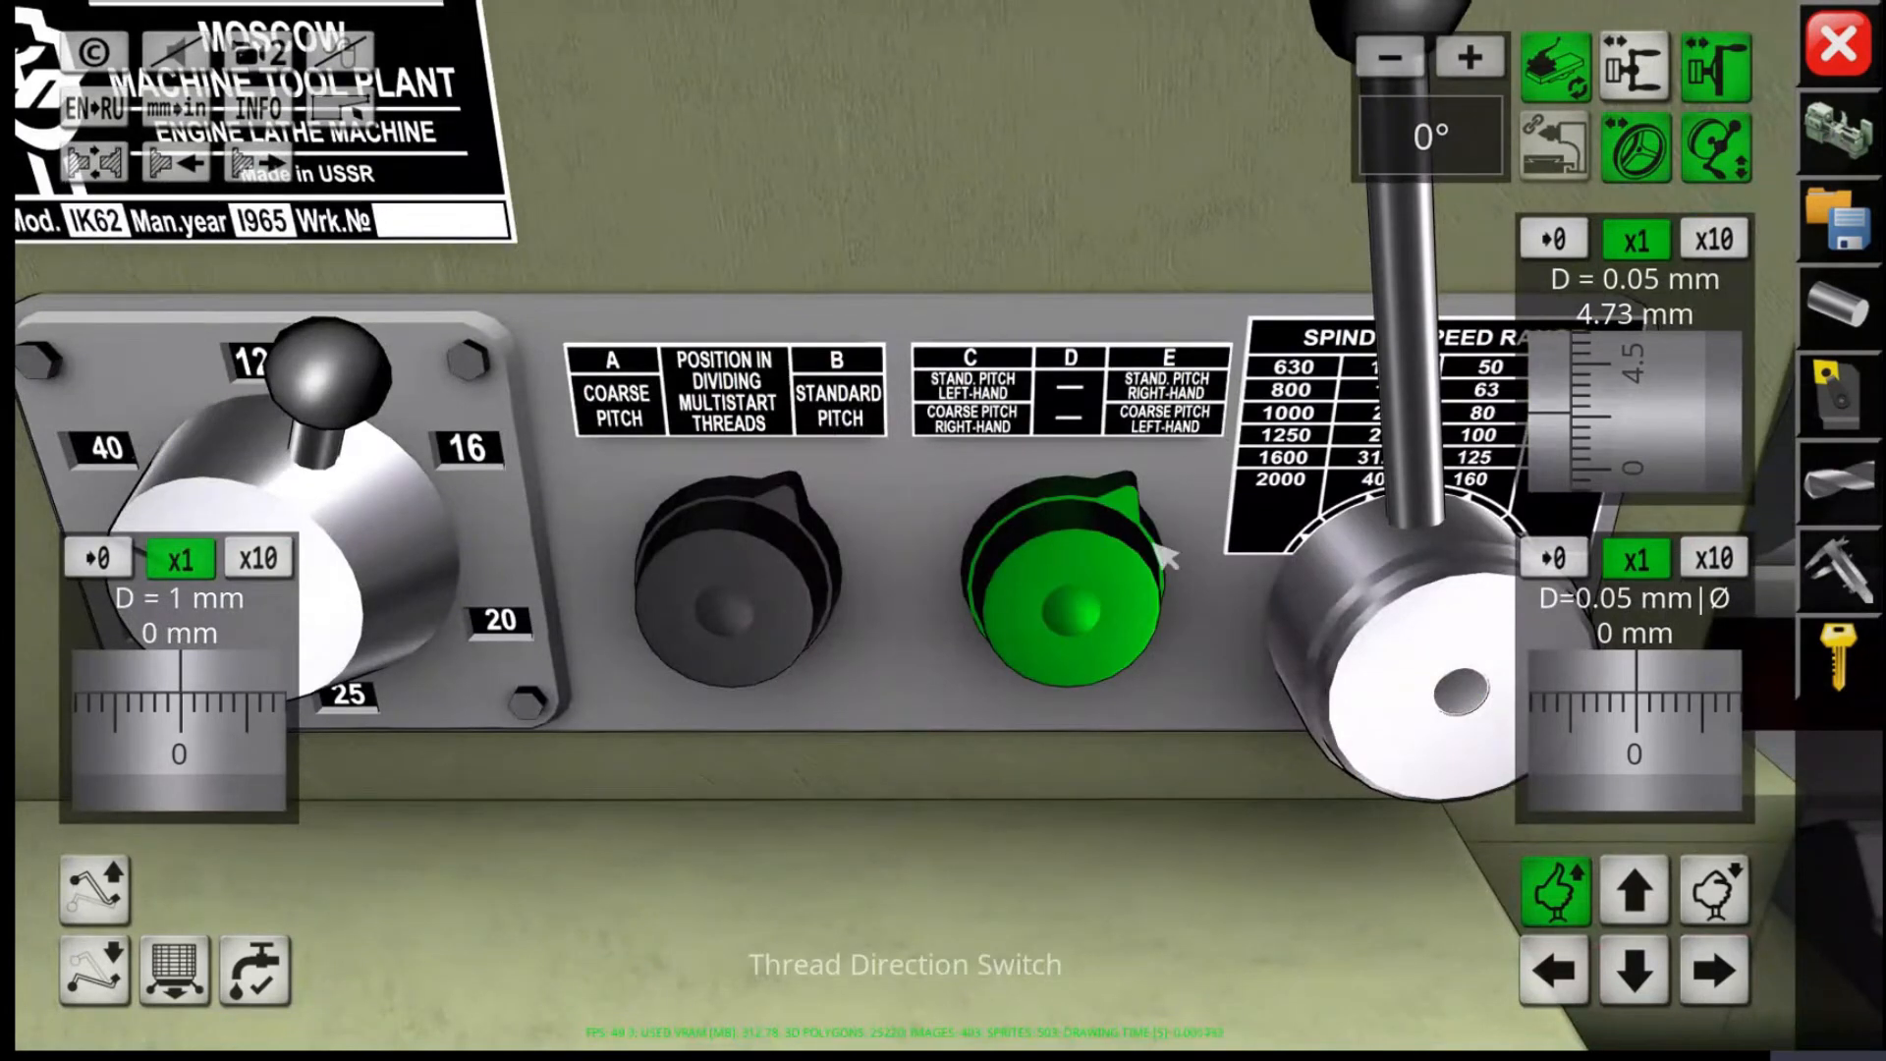
Step: Turn the feed gearbox handle to the metric thread position with 42:50 gears
left_click_drag(754, 894, 814, 585)
scroll(815, 585, "down", 5)
left_click_drag(821, 417, 779, 674)
scroll(683, 661, "up", 4)
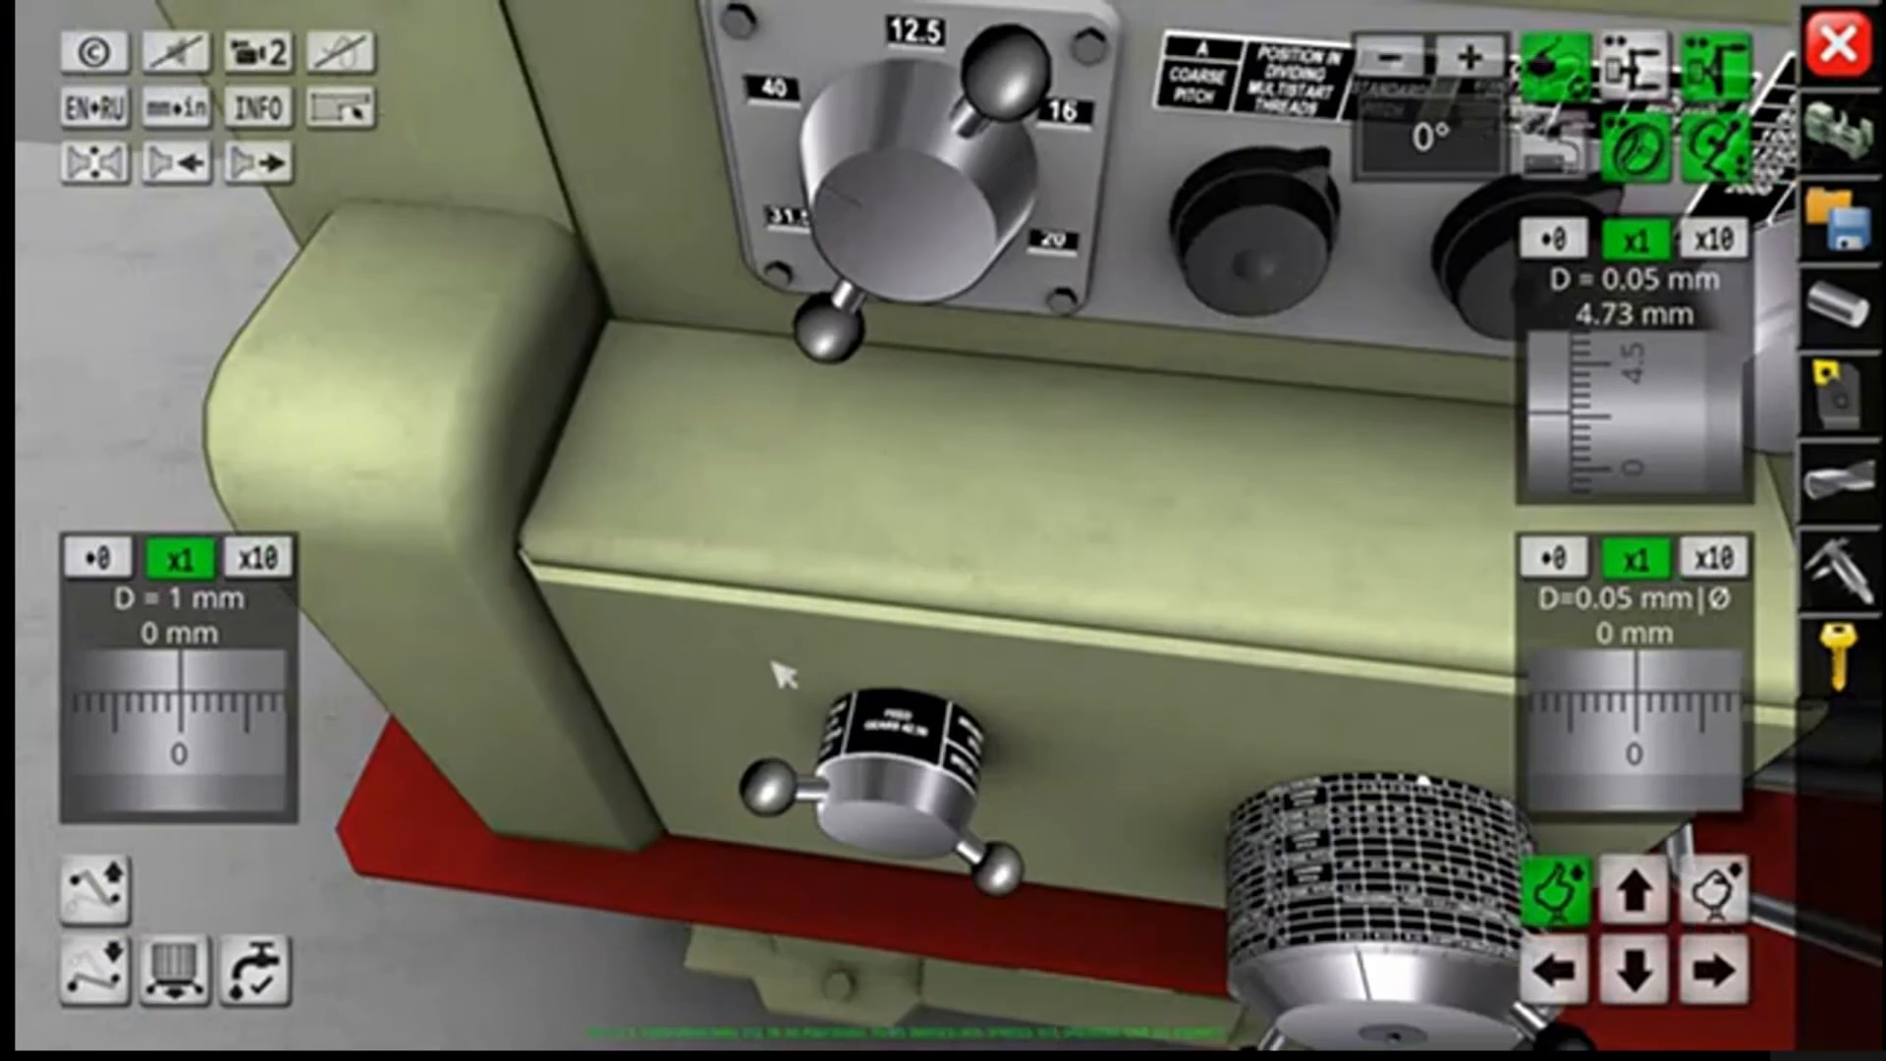
scroll(947, 695, "up", 4)
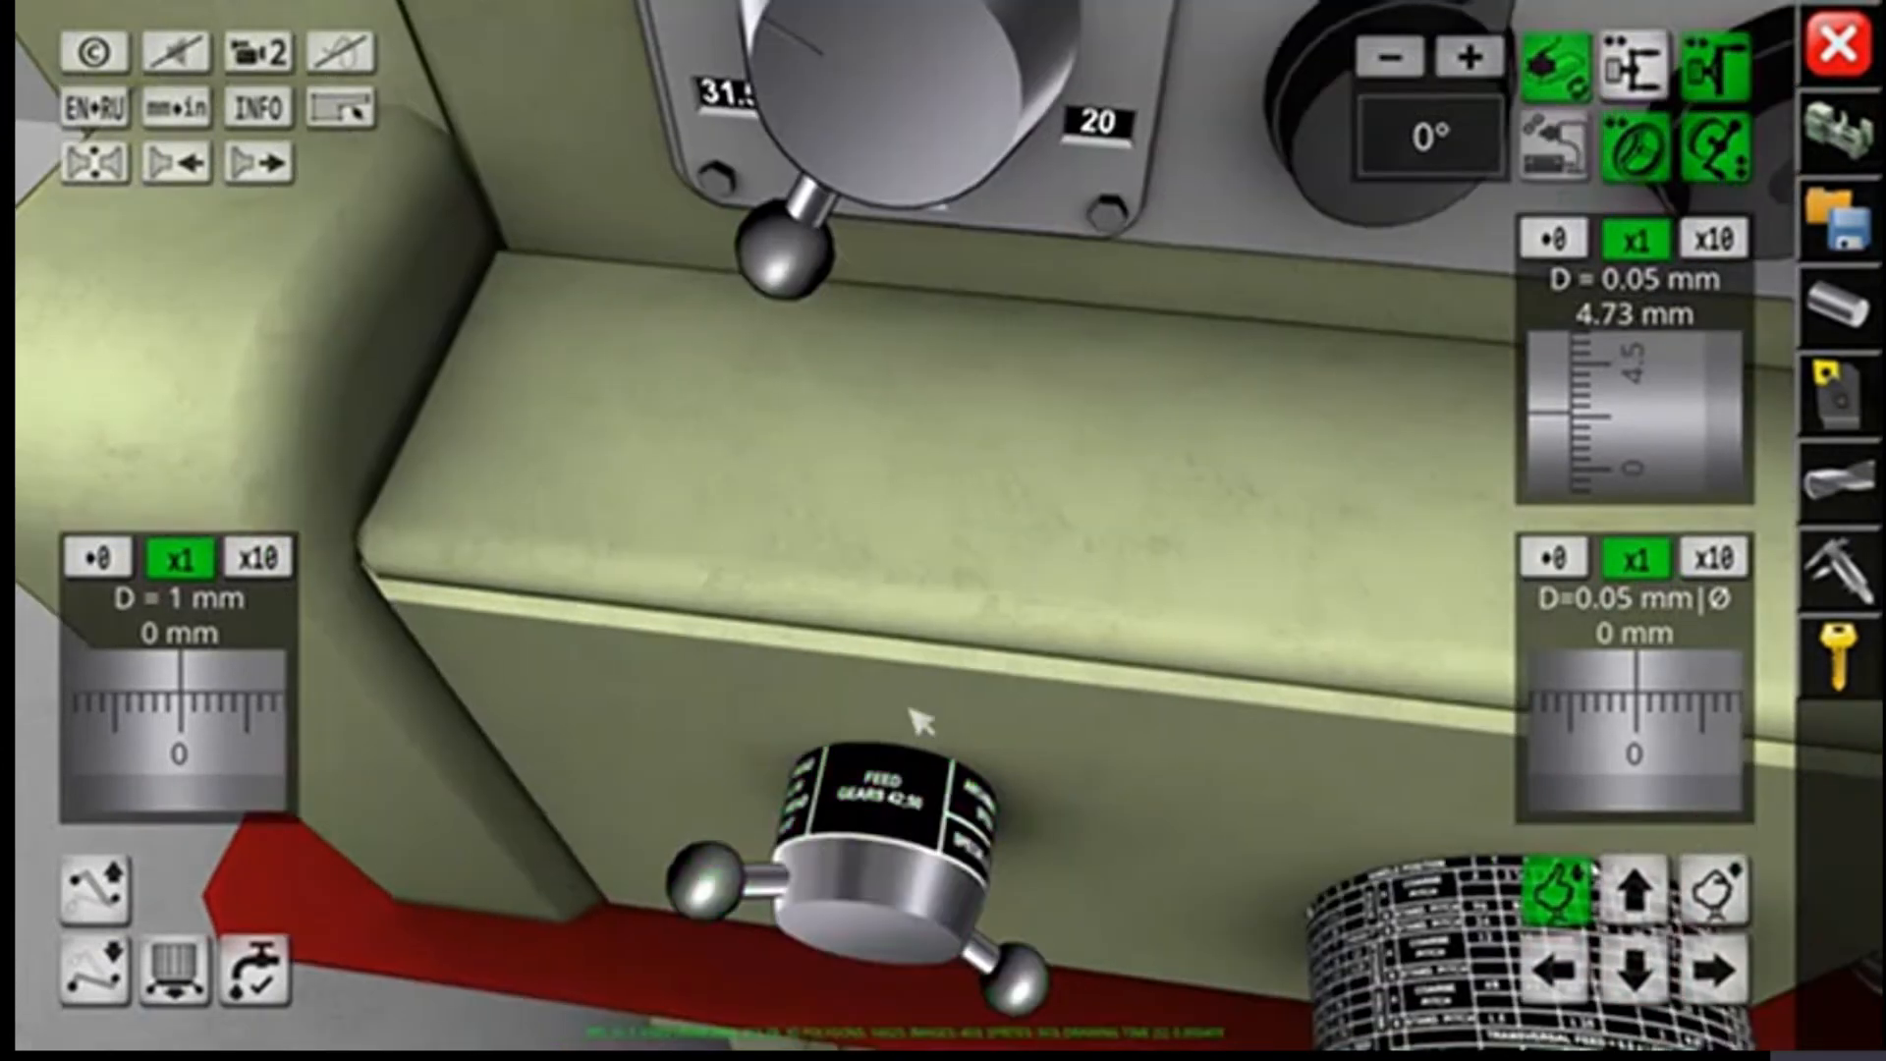
left_click_drag(918, 721, 926, 678)
scroll(927, 678, "up", 2)
left_click(872, 680)
left_click(874, 685)
left_click(874, 687)
left_click(880, 691)
scroll(947, 610, "down", 4)
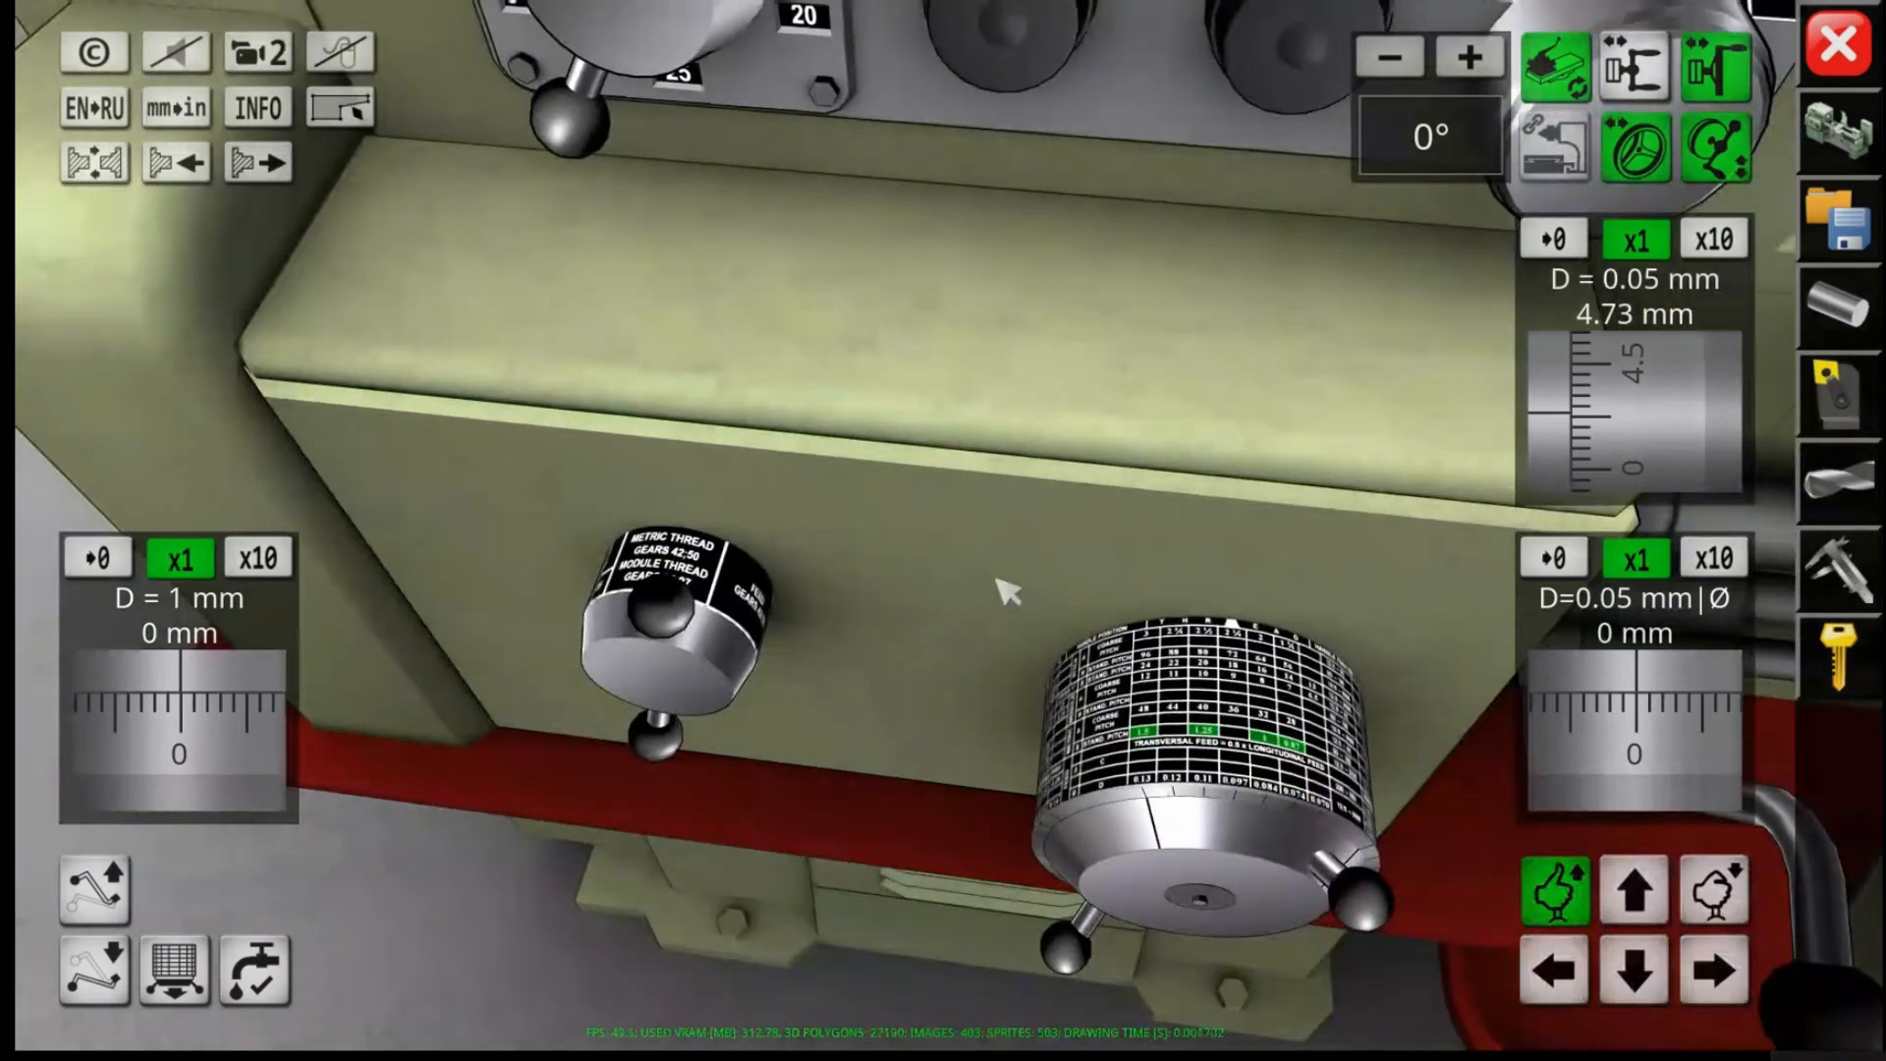
Step: Open the feed selector on the gearbox, turn its handle to the 1.5 thread pitch and close the selector
scroll(960, 674, "down", 3)
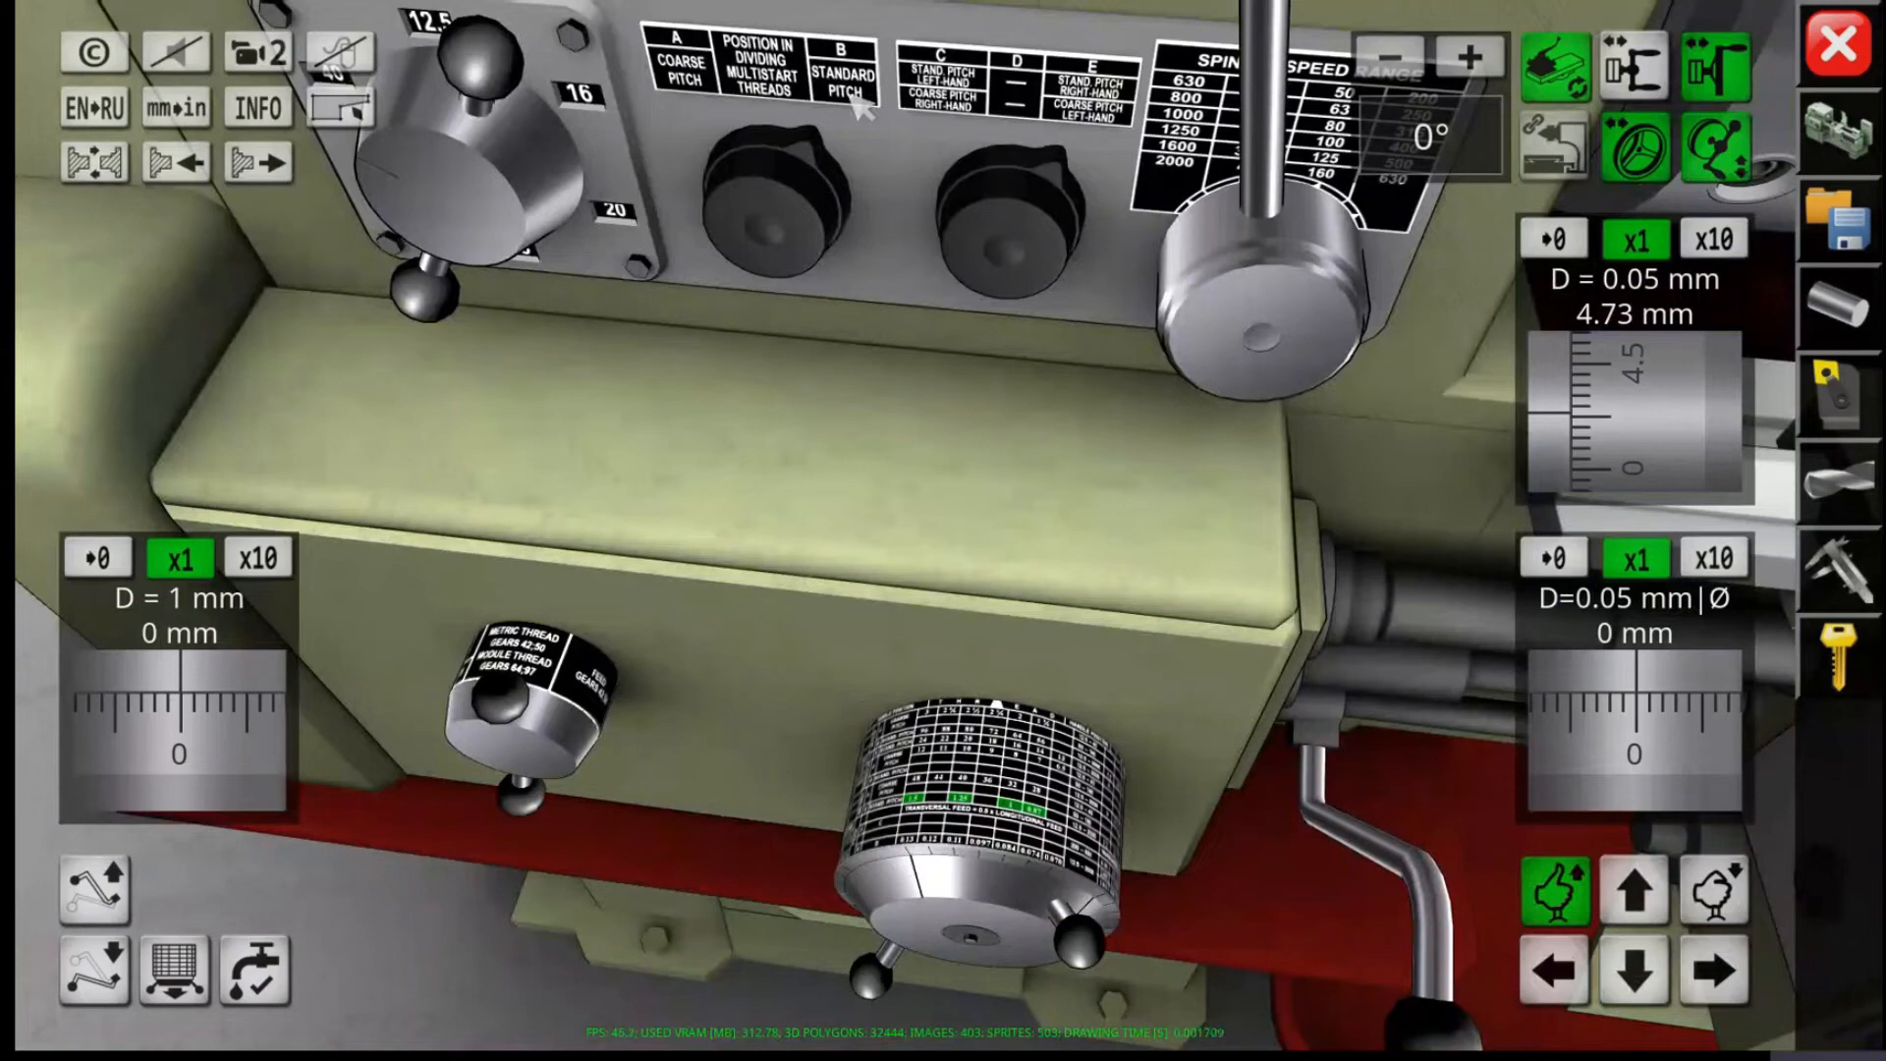
scroll(1022, 550, "up", 4)
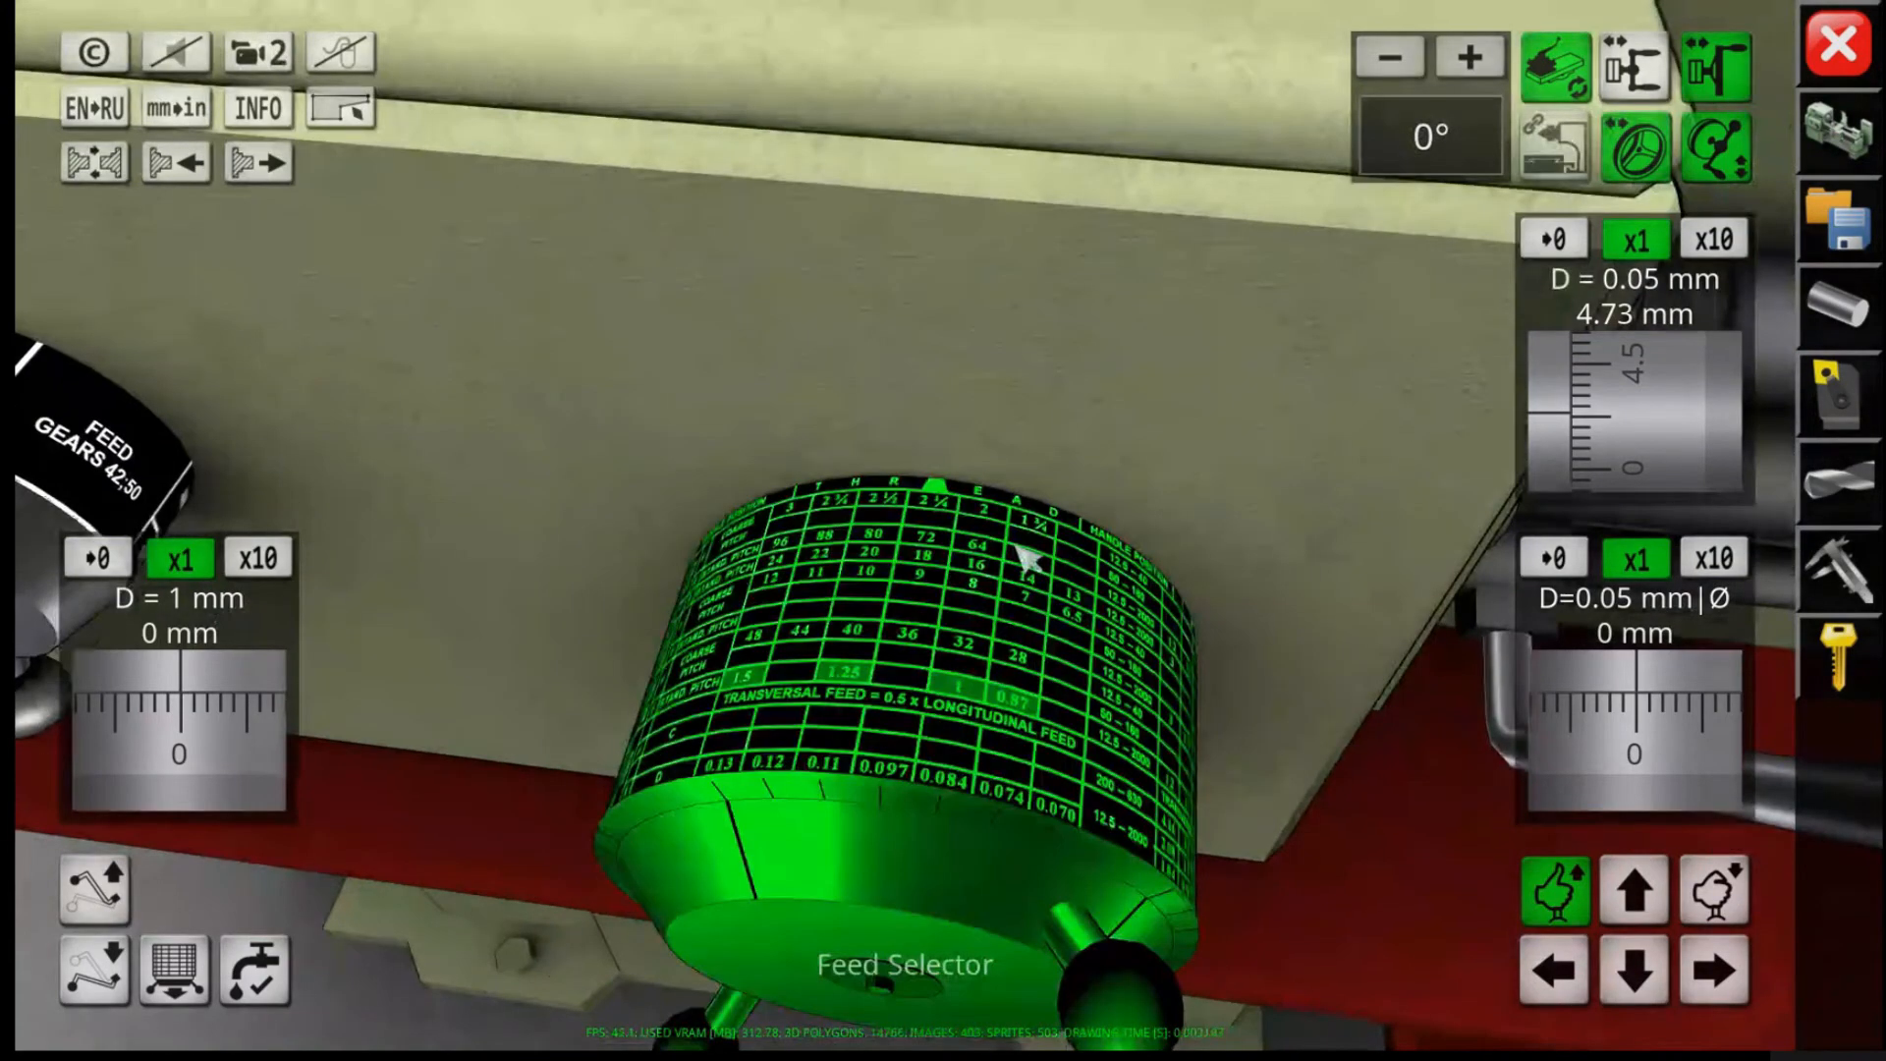
scroll(951, 645, "down", 1)
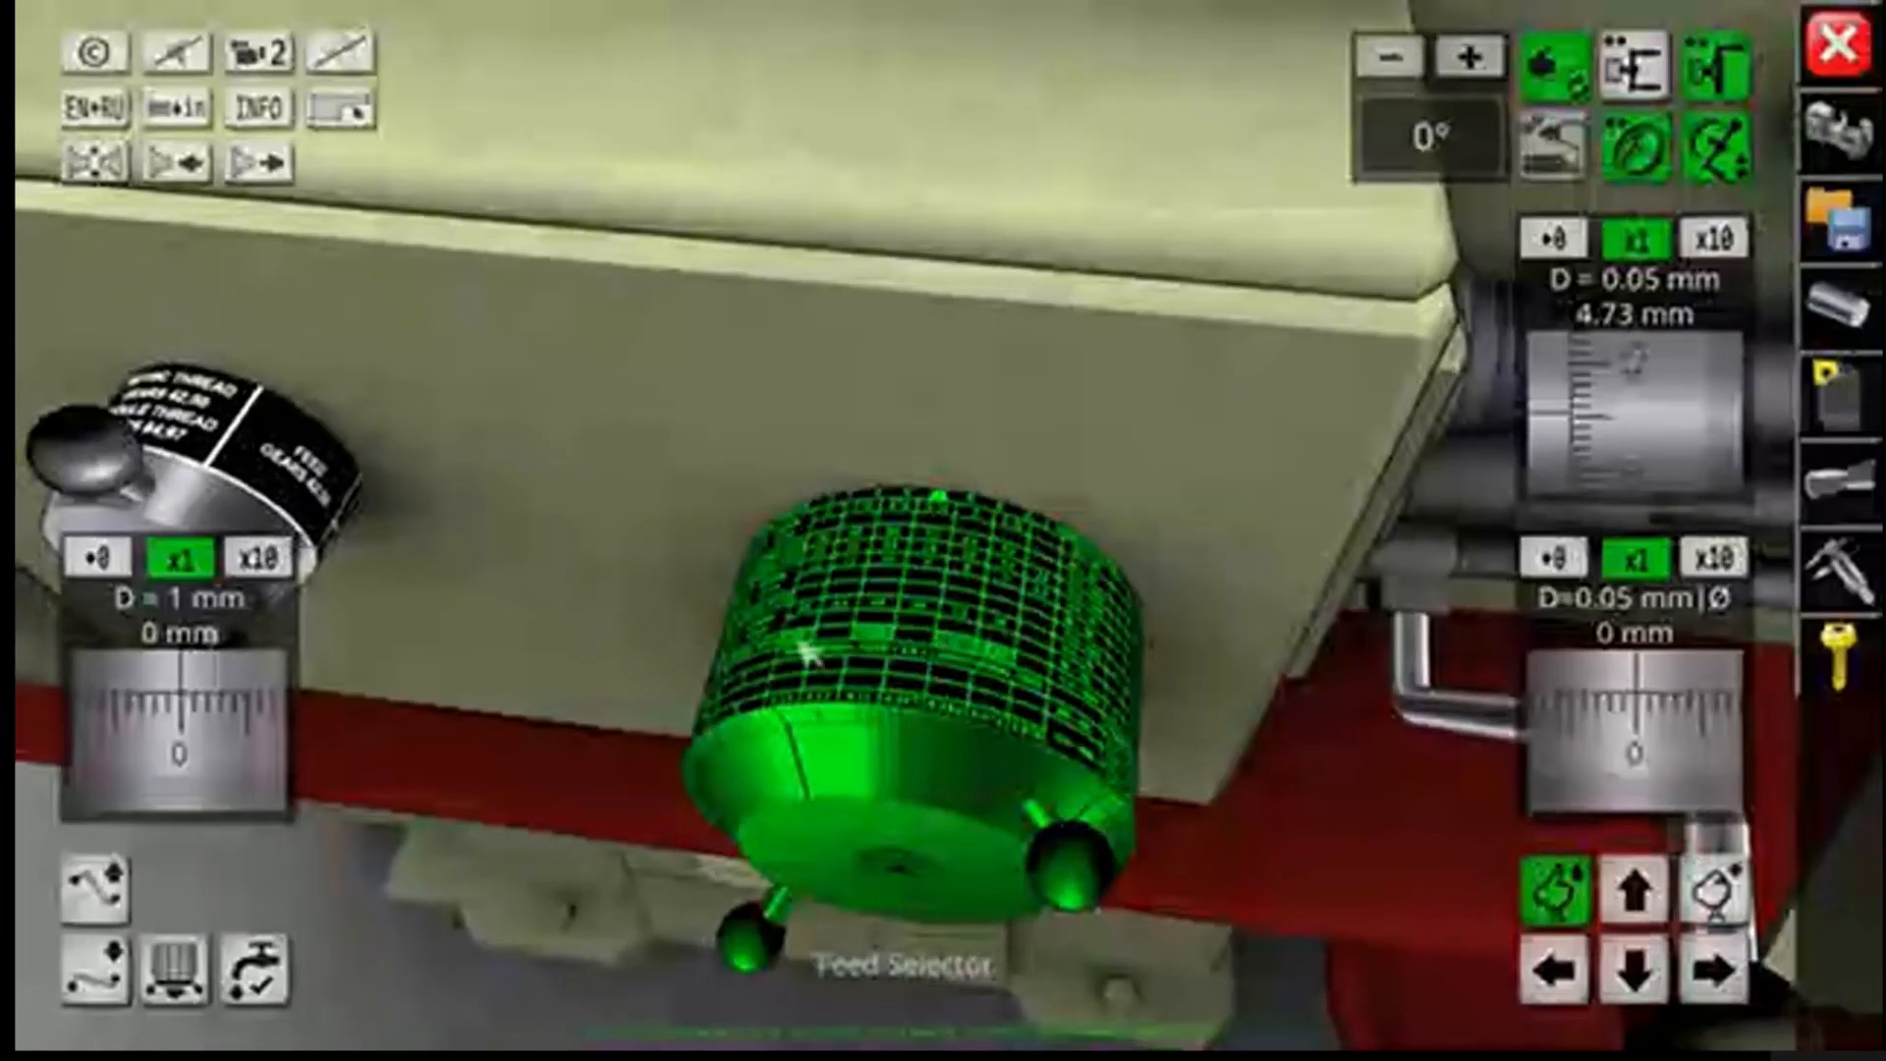
left_click(849, 663)
left_click(934, 674)
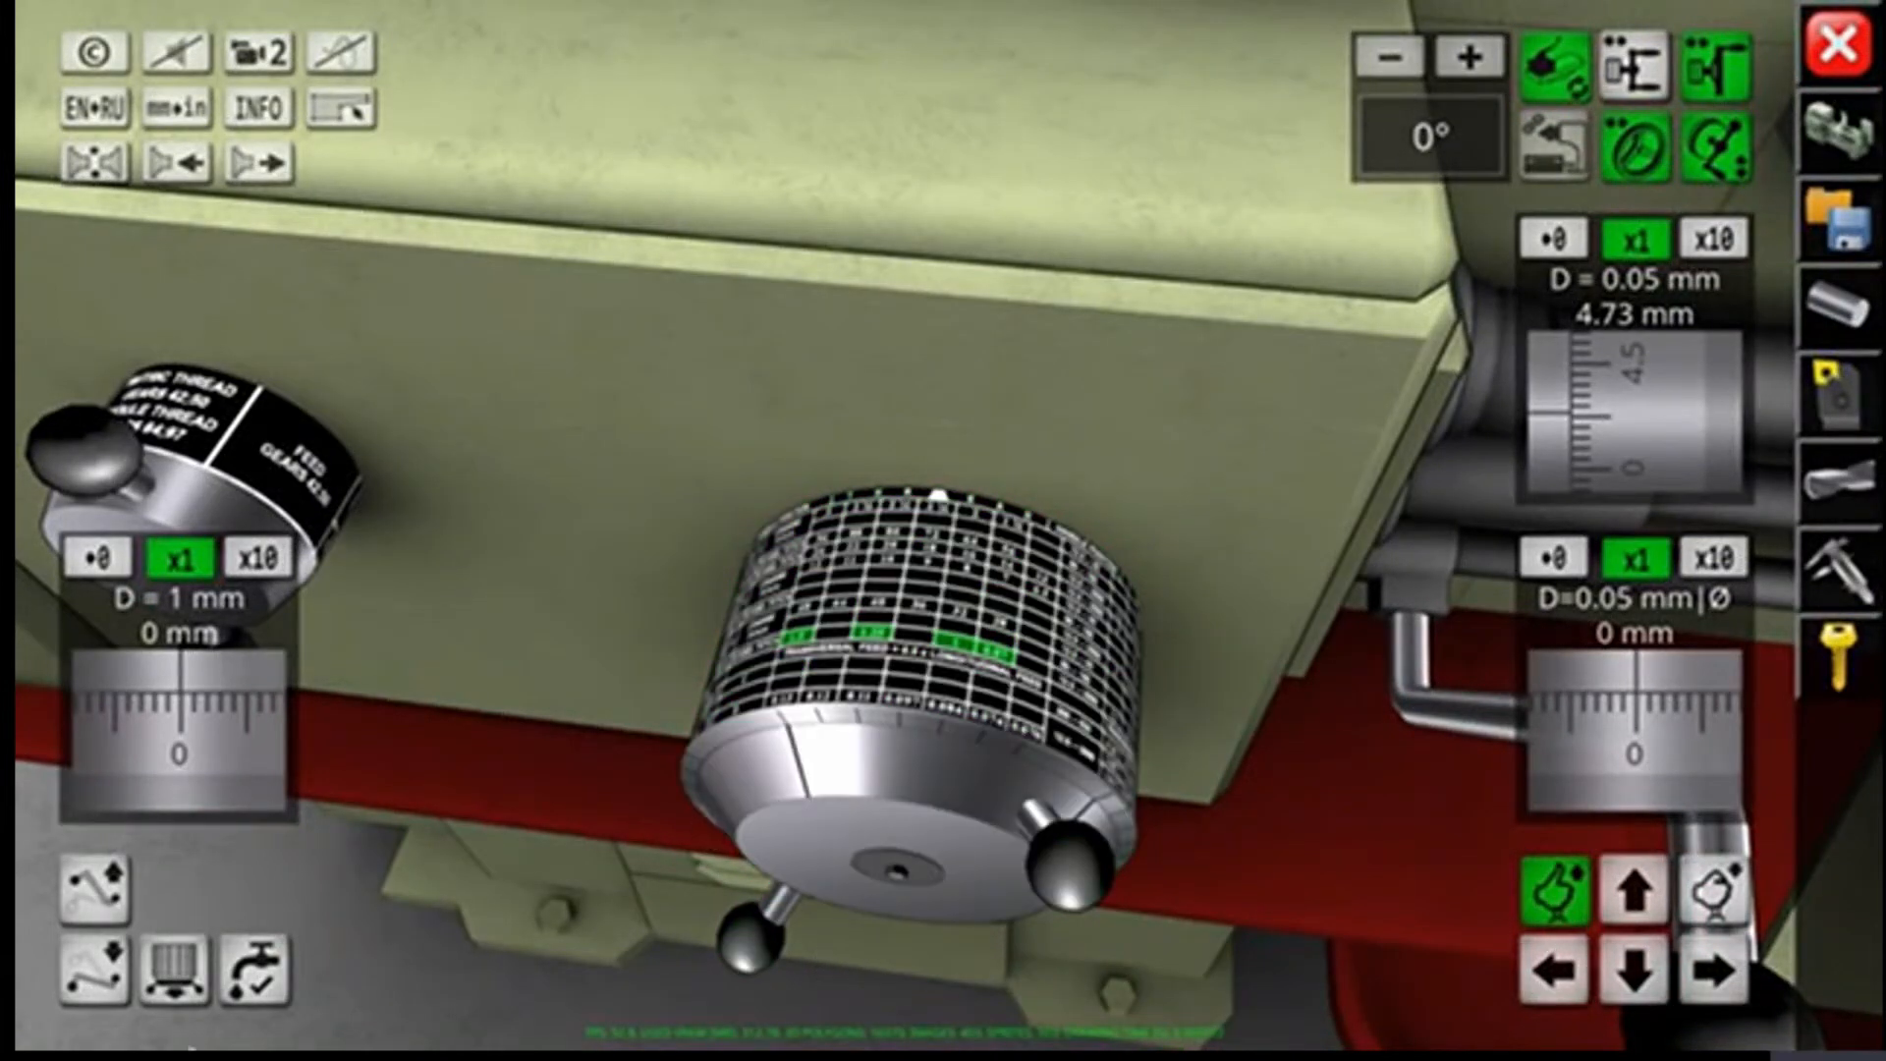
left_click(175, 971)
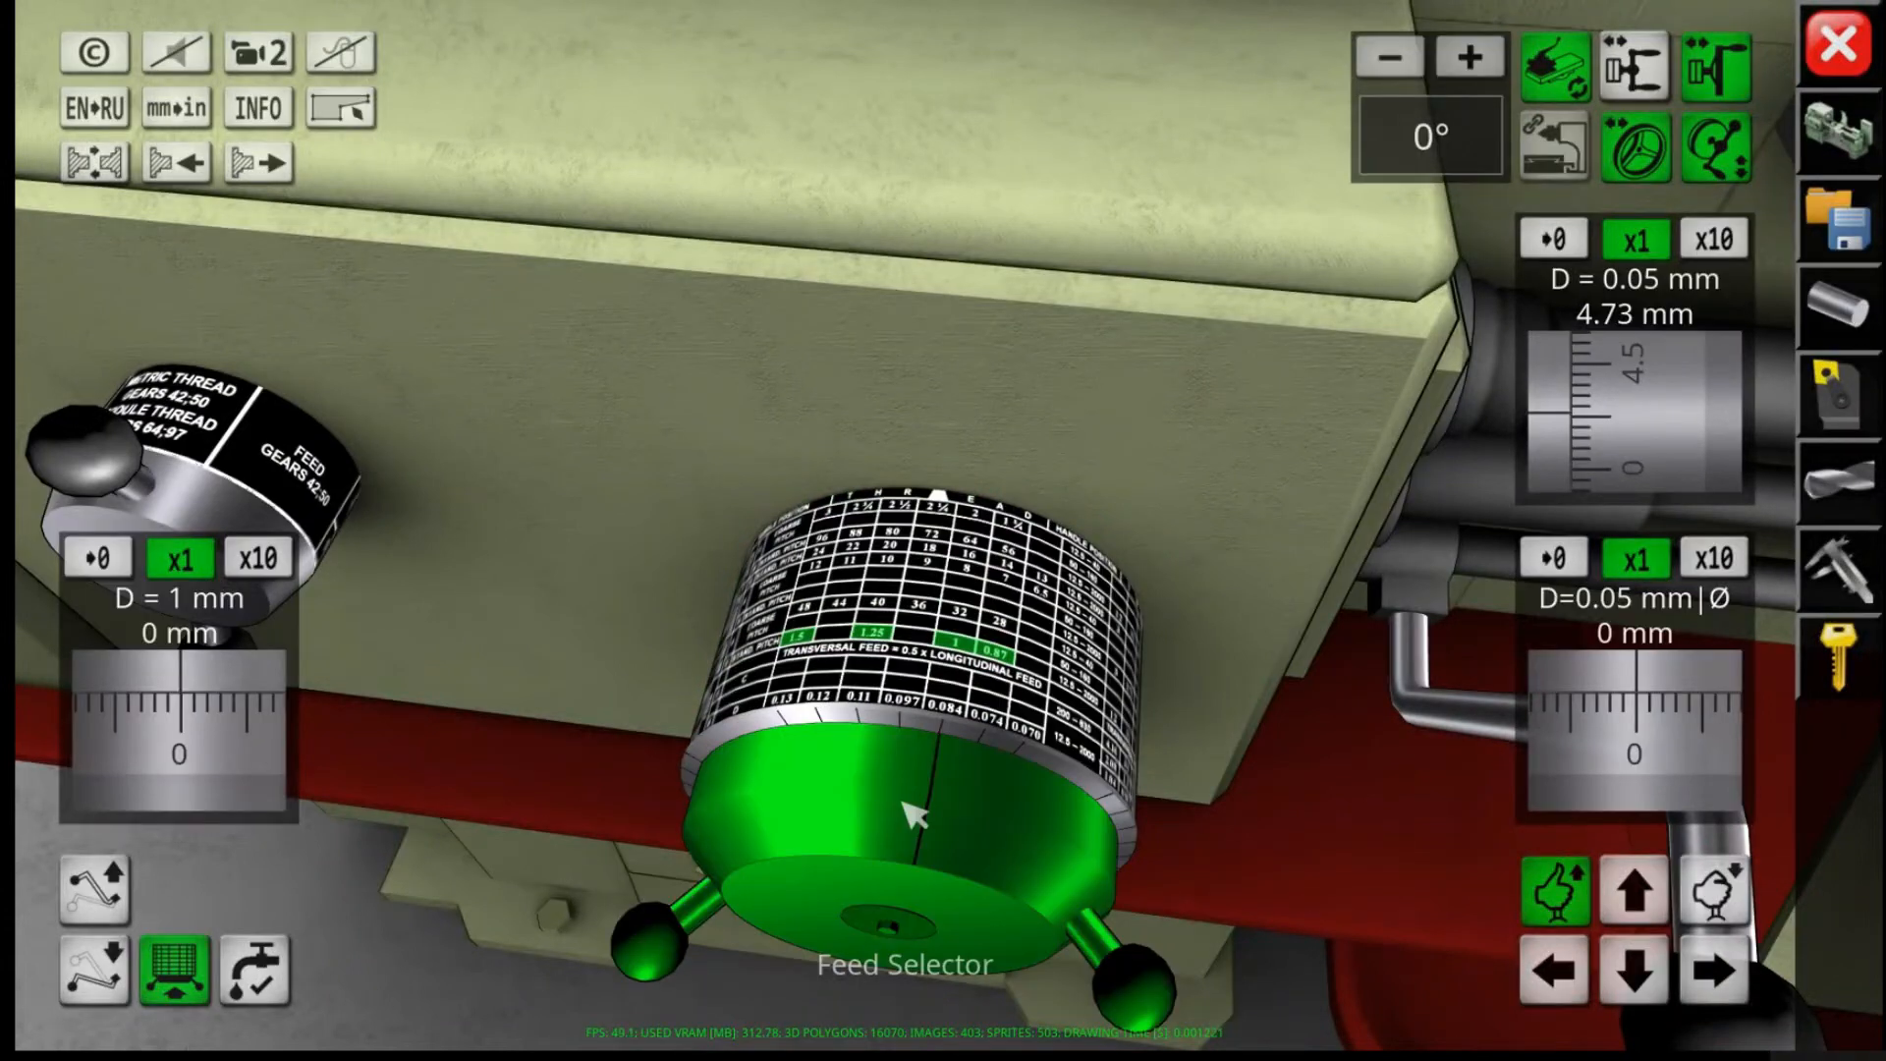
left_click(906, 803)
left_click(921, 803)
left_click(935, 805)
left_click(945, 816)
left_click(933, 811)
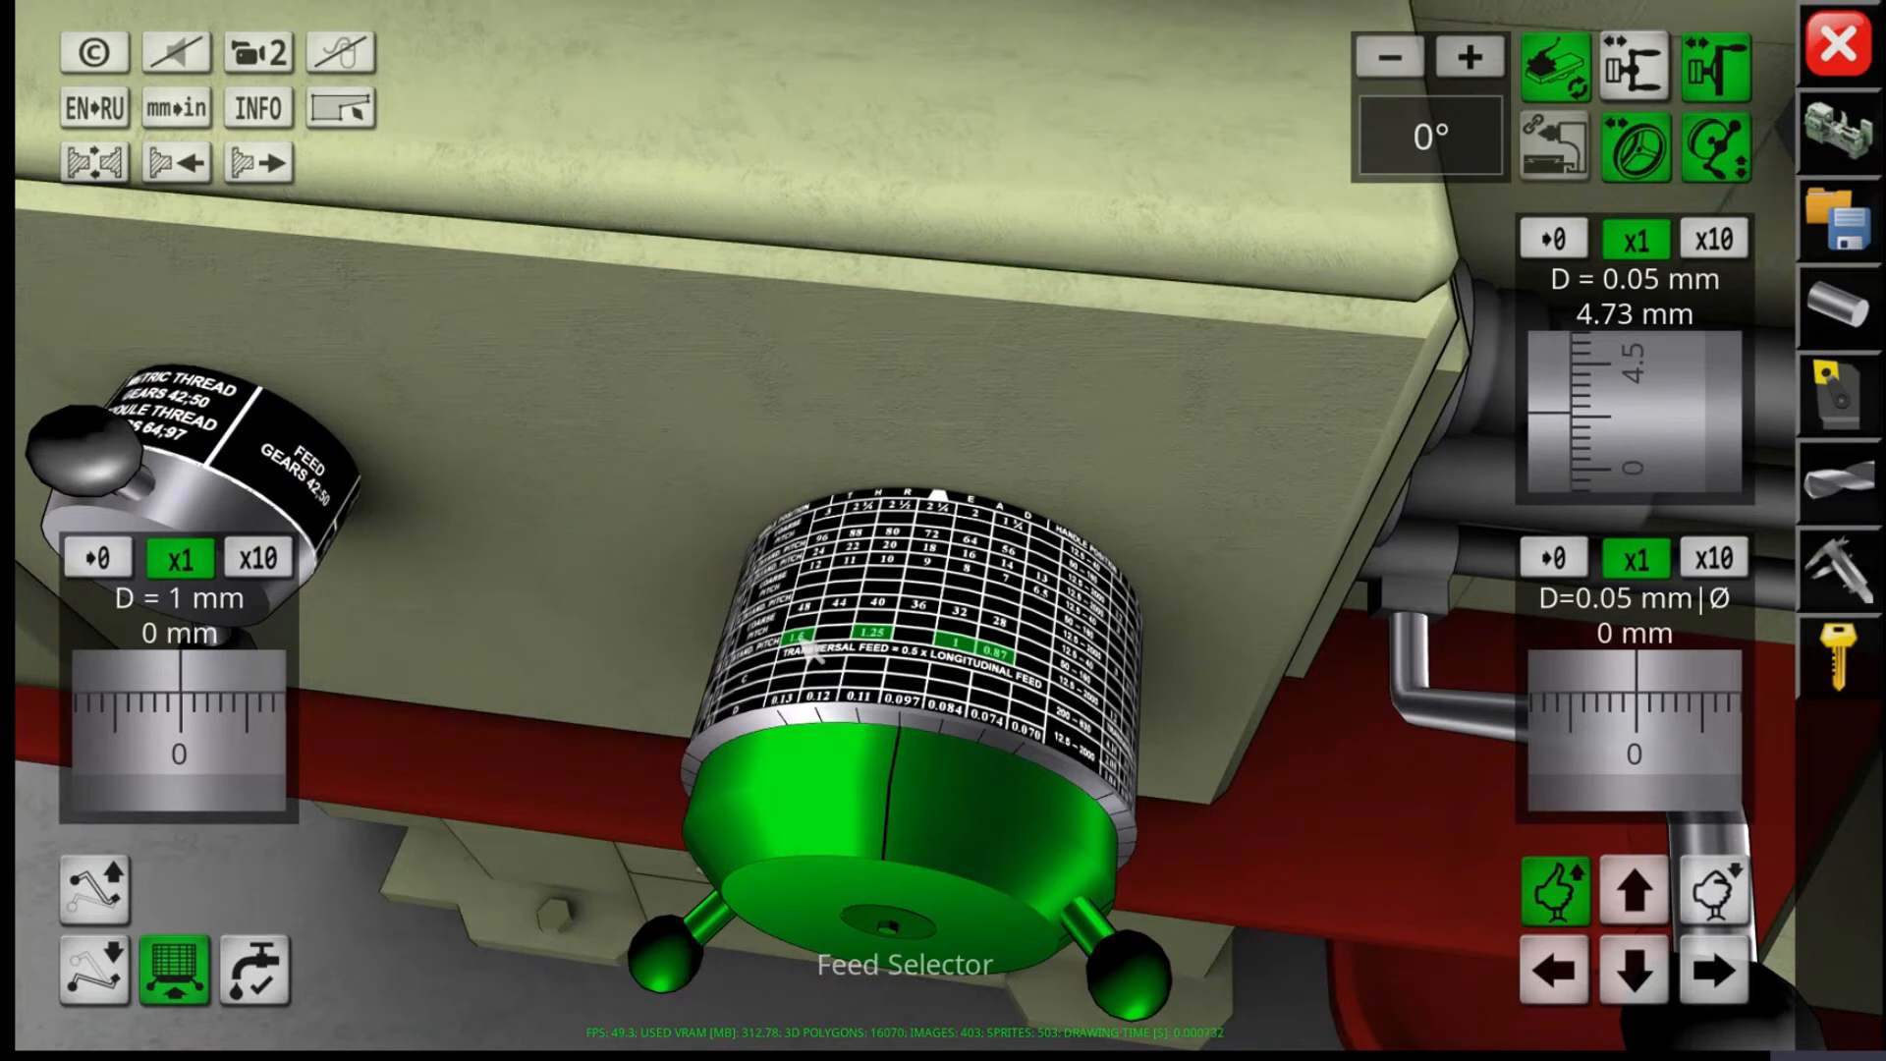
left_click(864, 810)
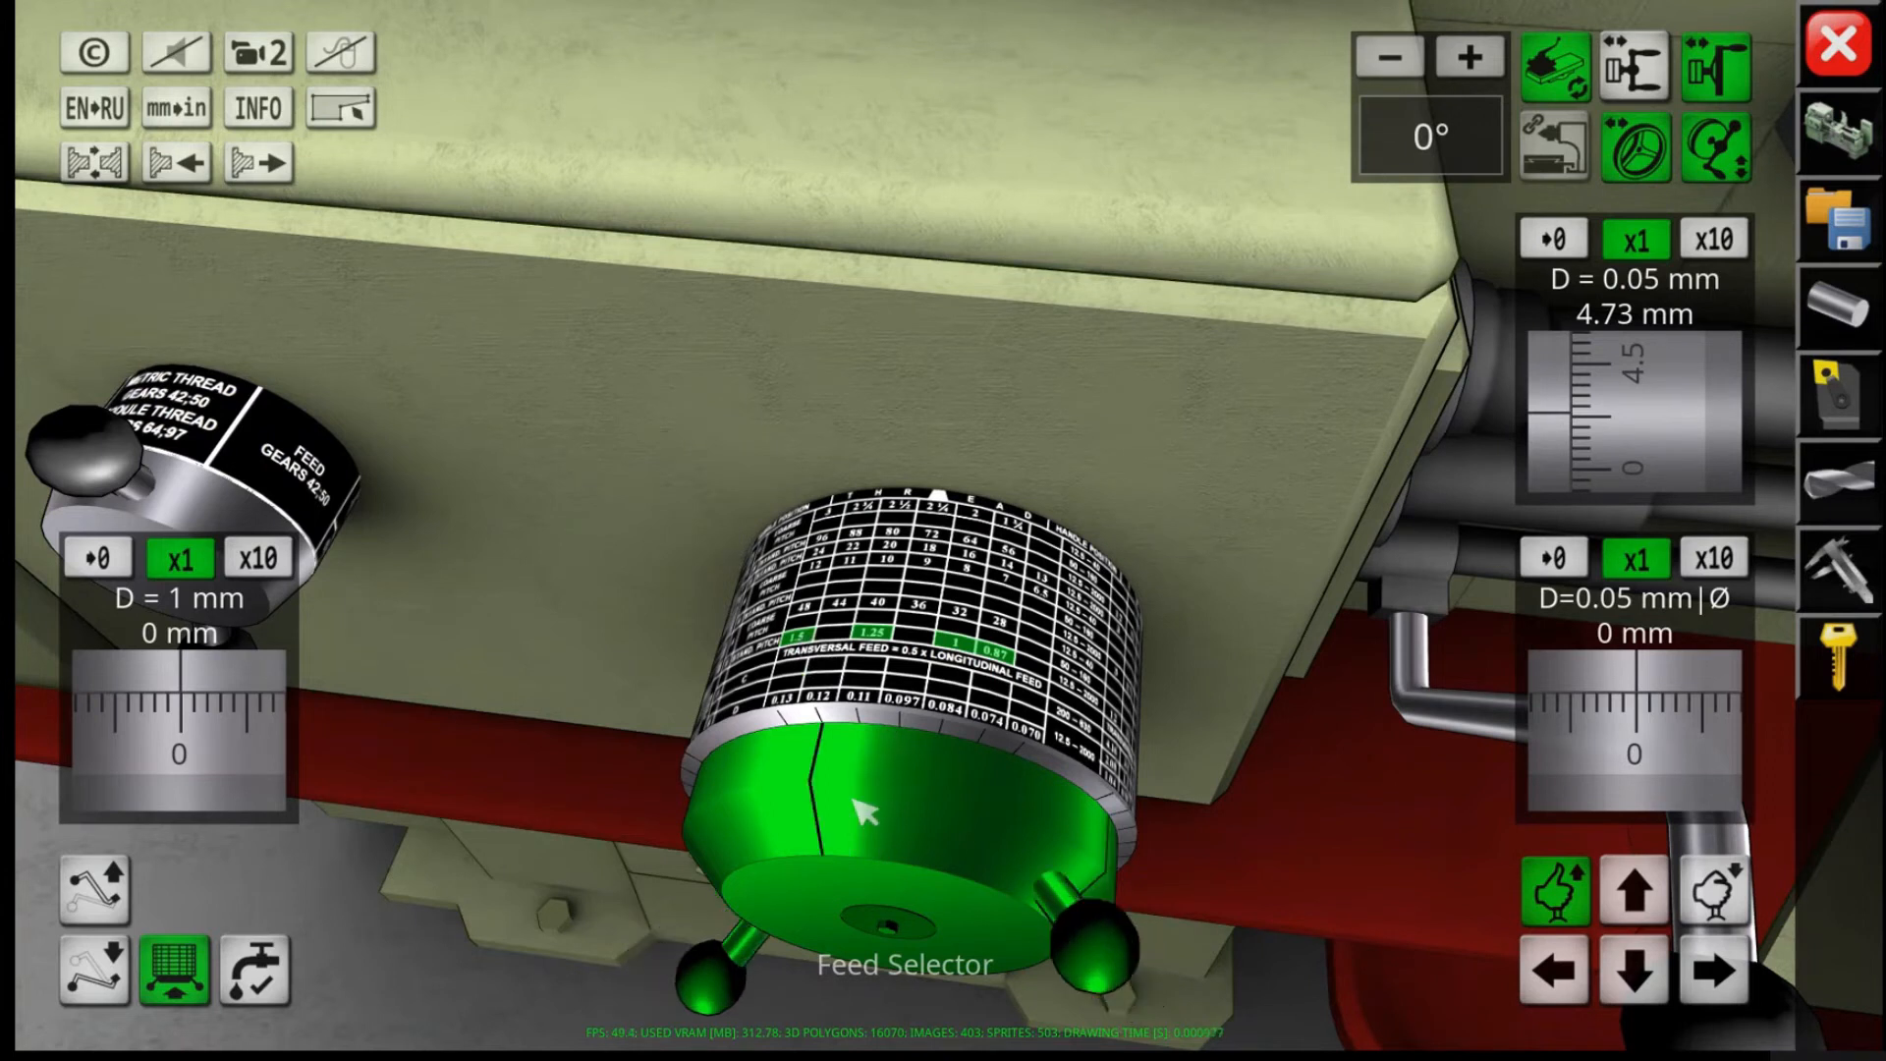
left_click(174, 970)
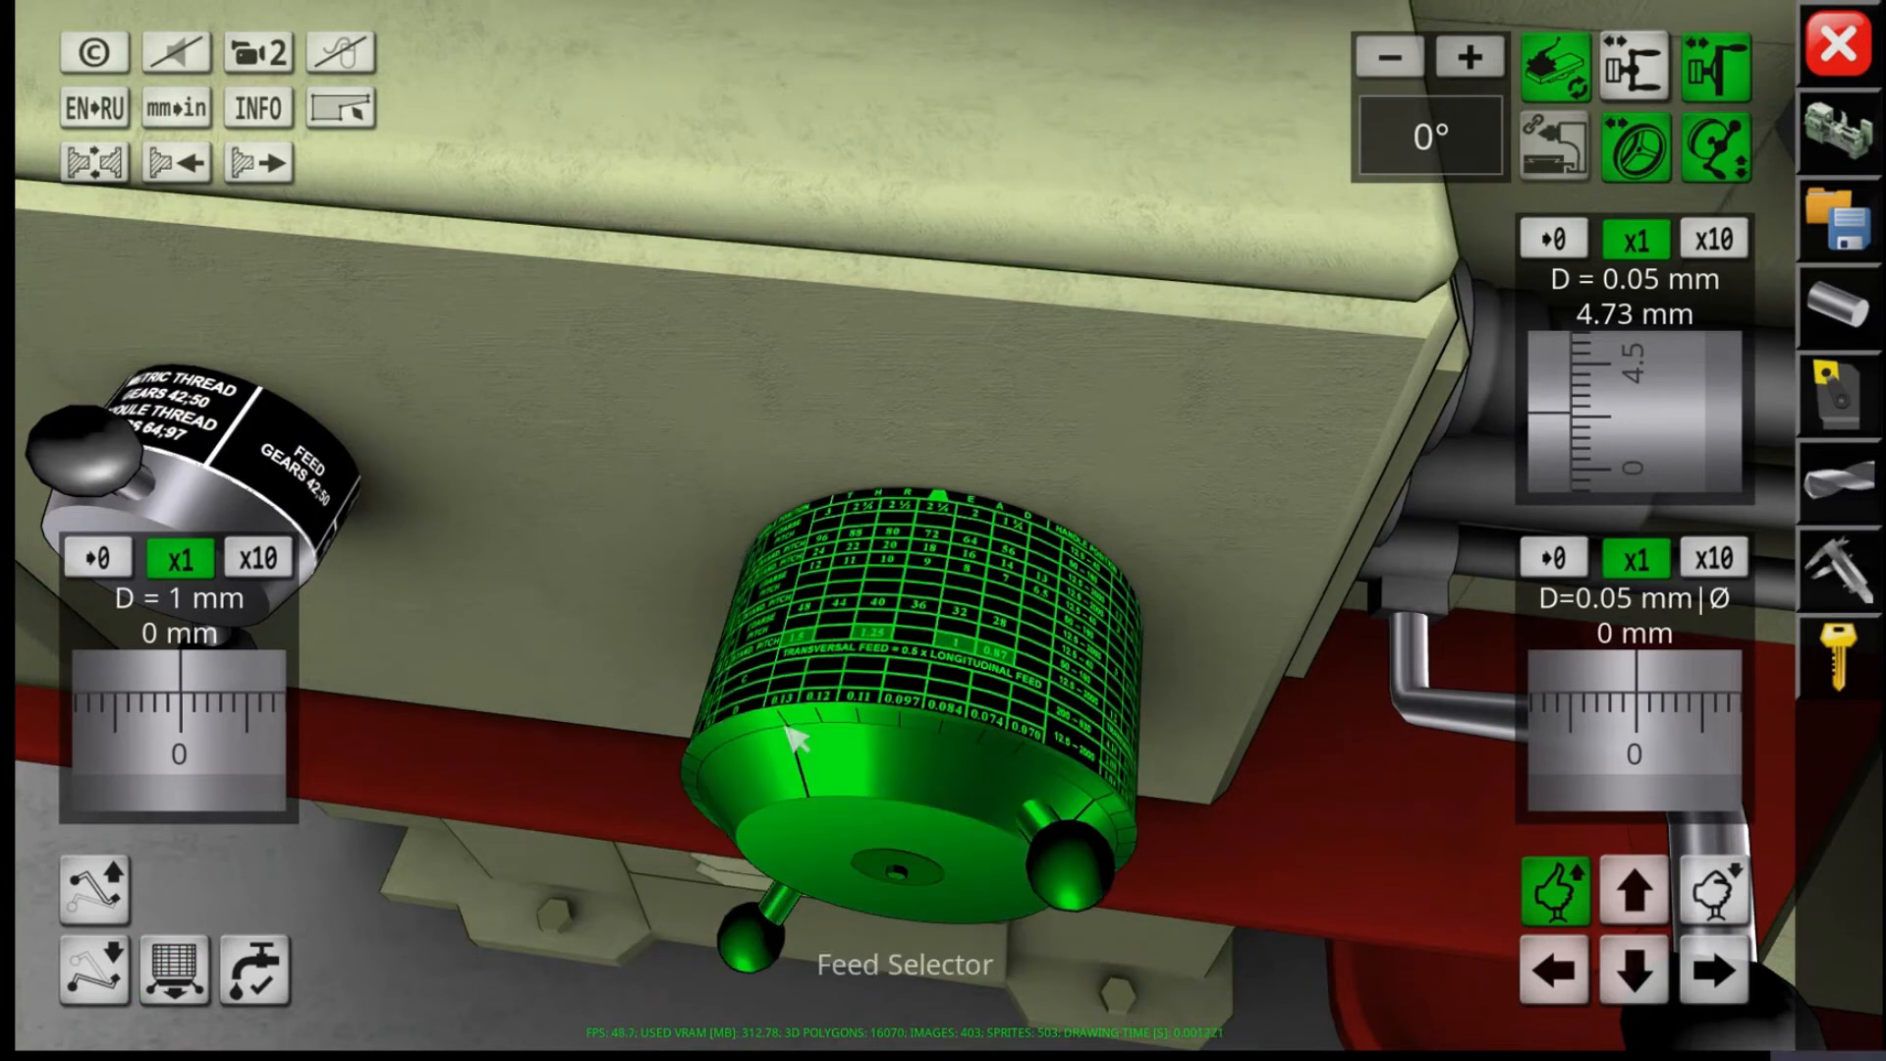
Step: Engage the half-nut lever on the carriage apron to couple the carriage to the lead screw
scroll(708, 599, "down", 5)
scroll(921, 674, "up", 3)
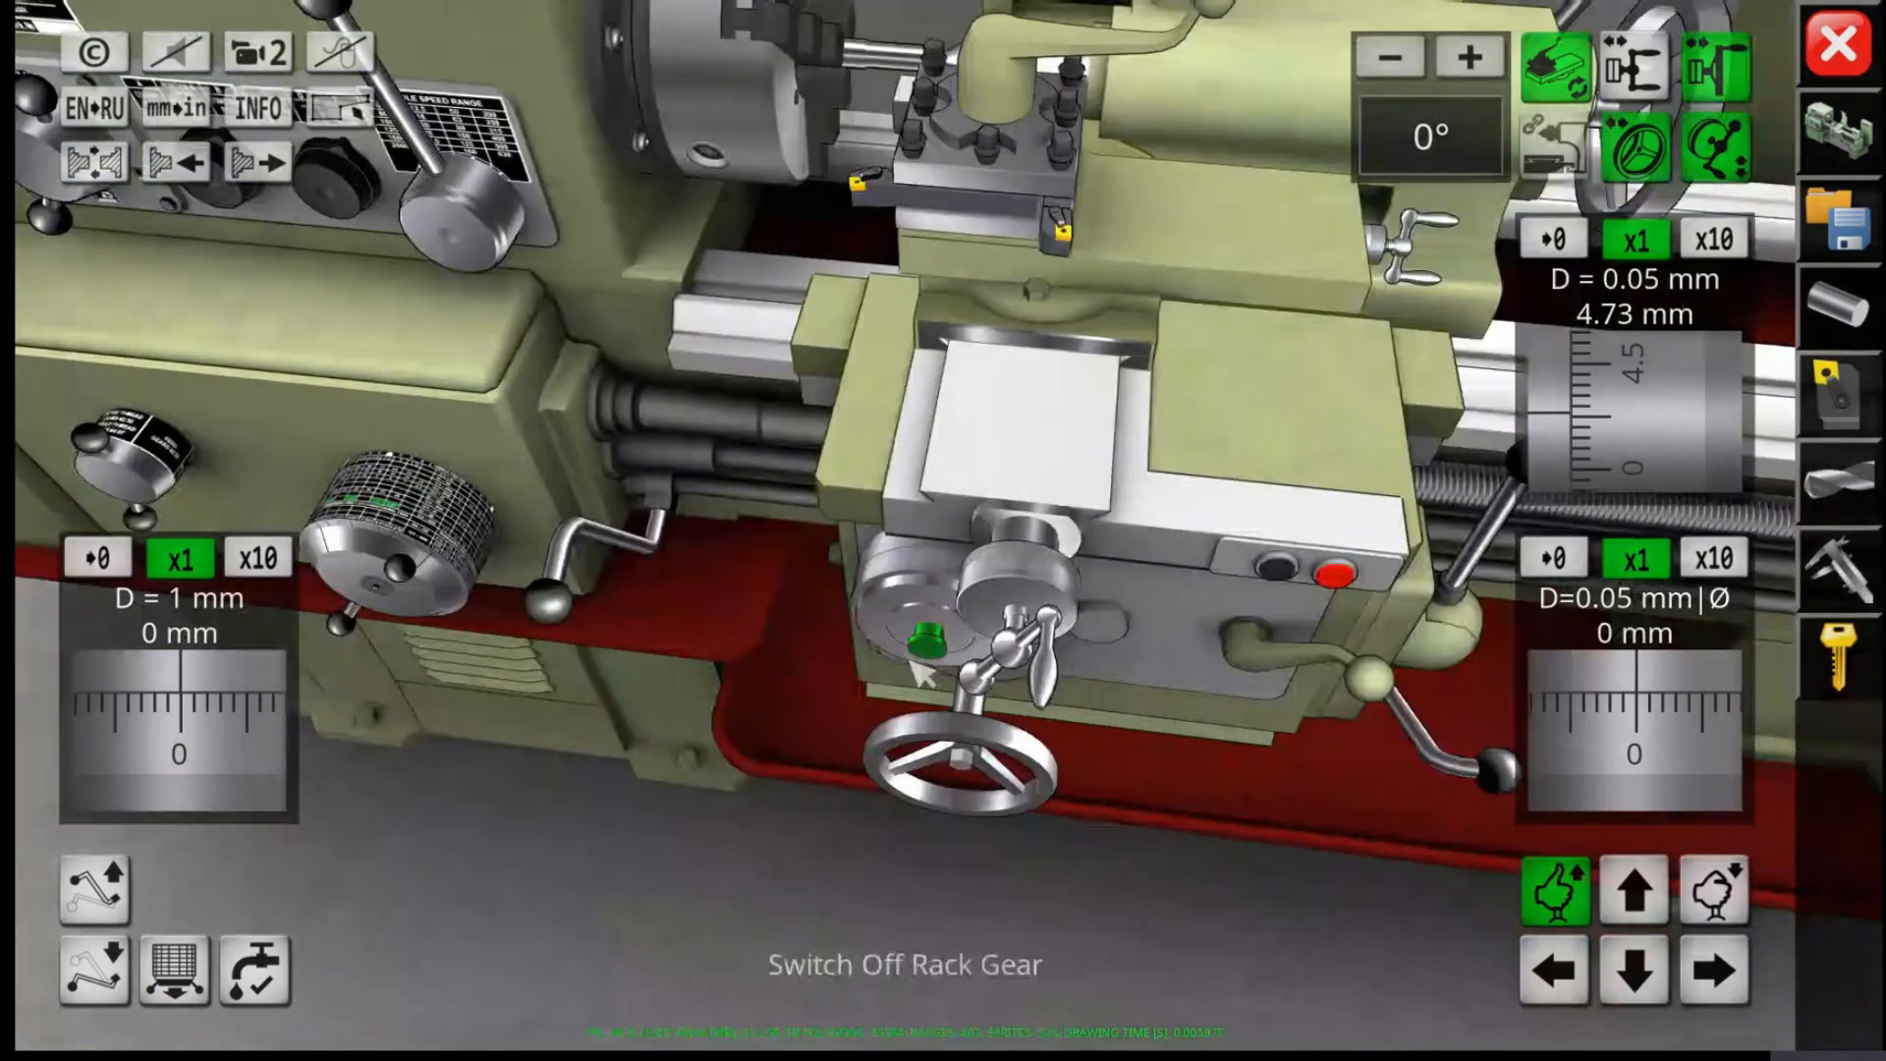
left_click(1283, 671)
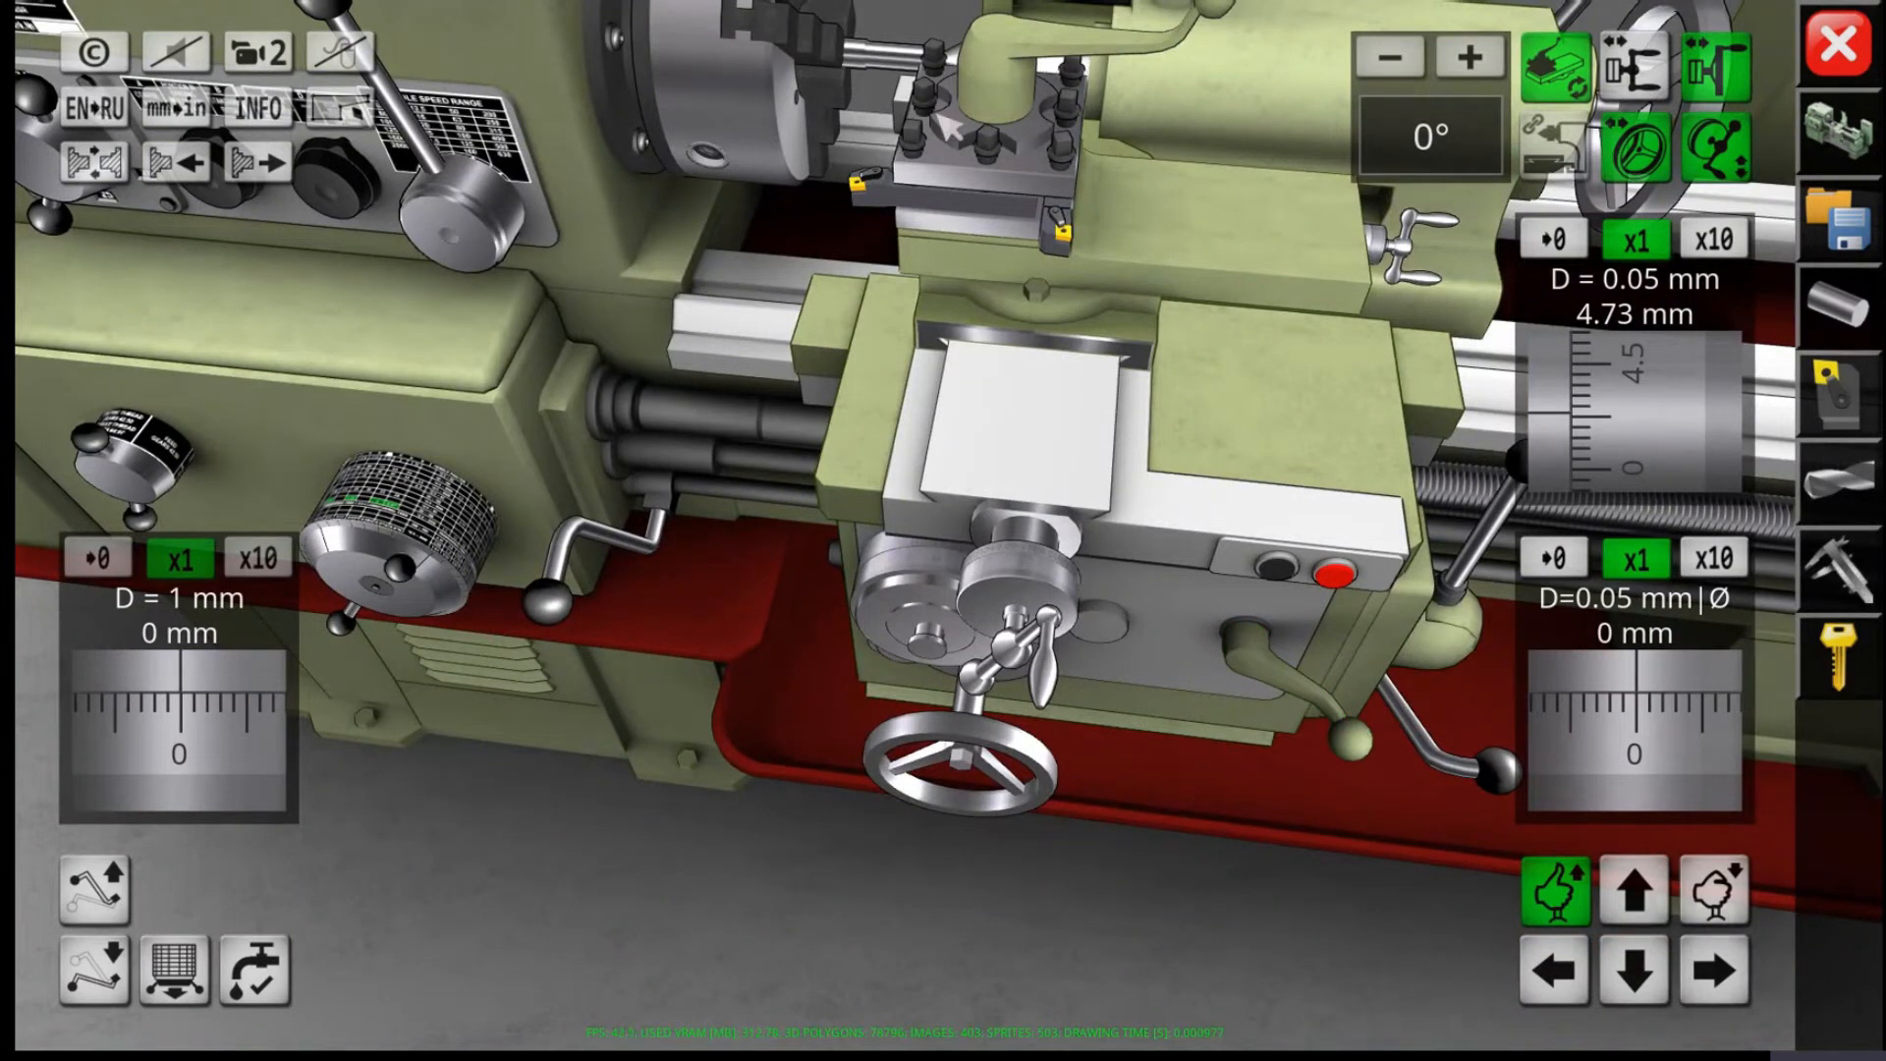
scroll(919, 74, "up", 2)
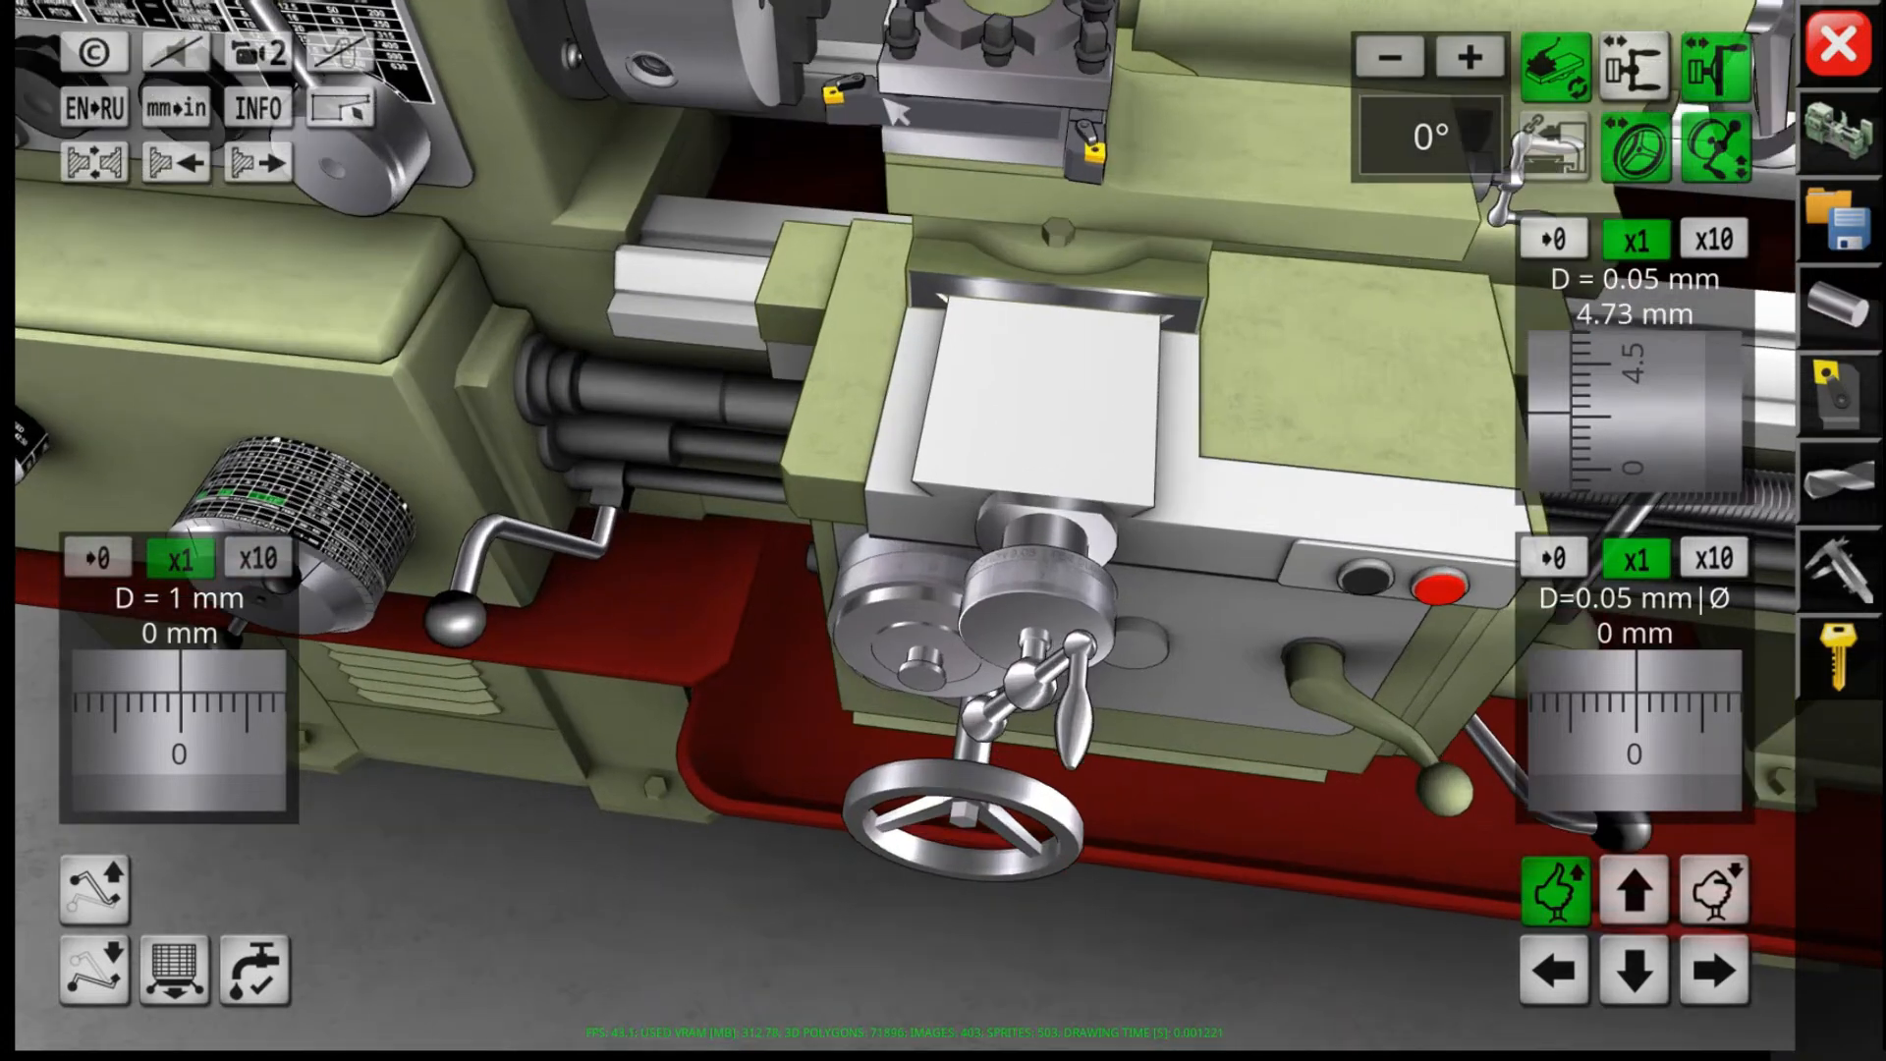
Step: Set the cross-feed to 1 mm and cut the first threading pass along the bar with forward spindle rotation, stopping before the shoulder
left_click(257, 51)
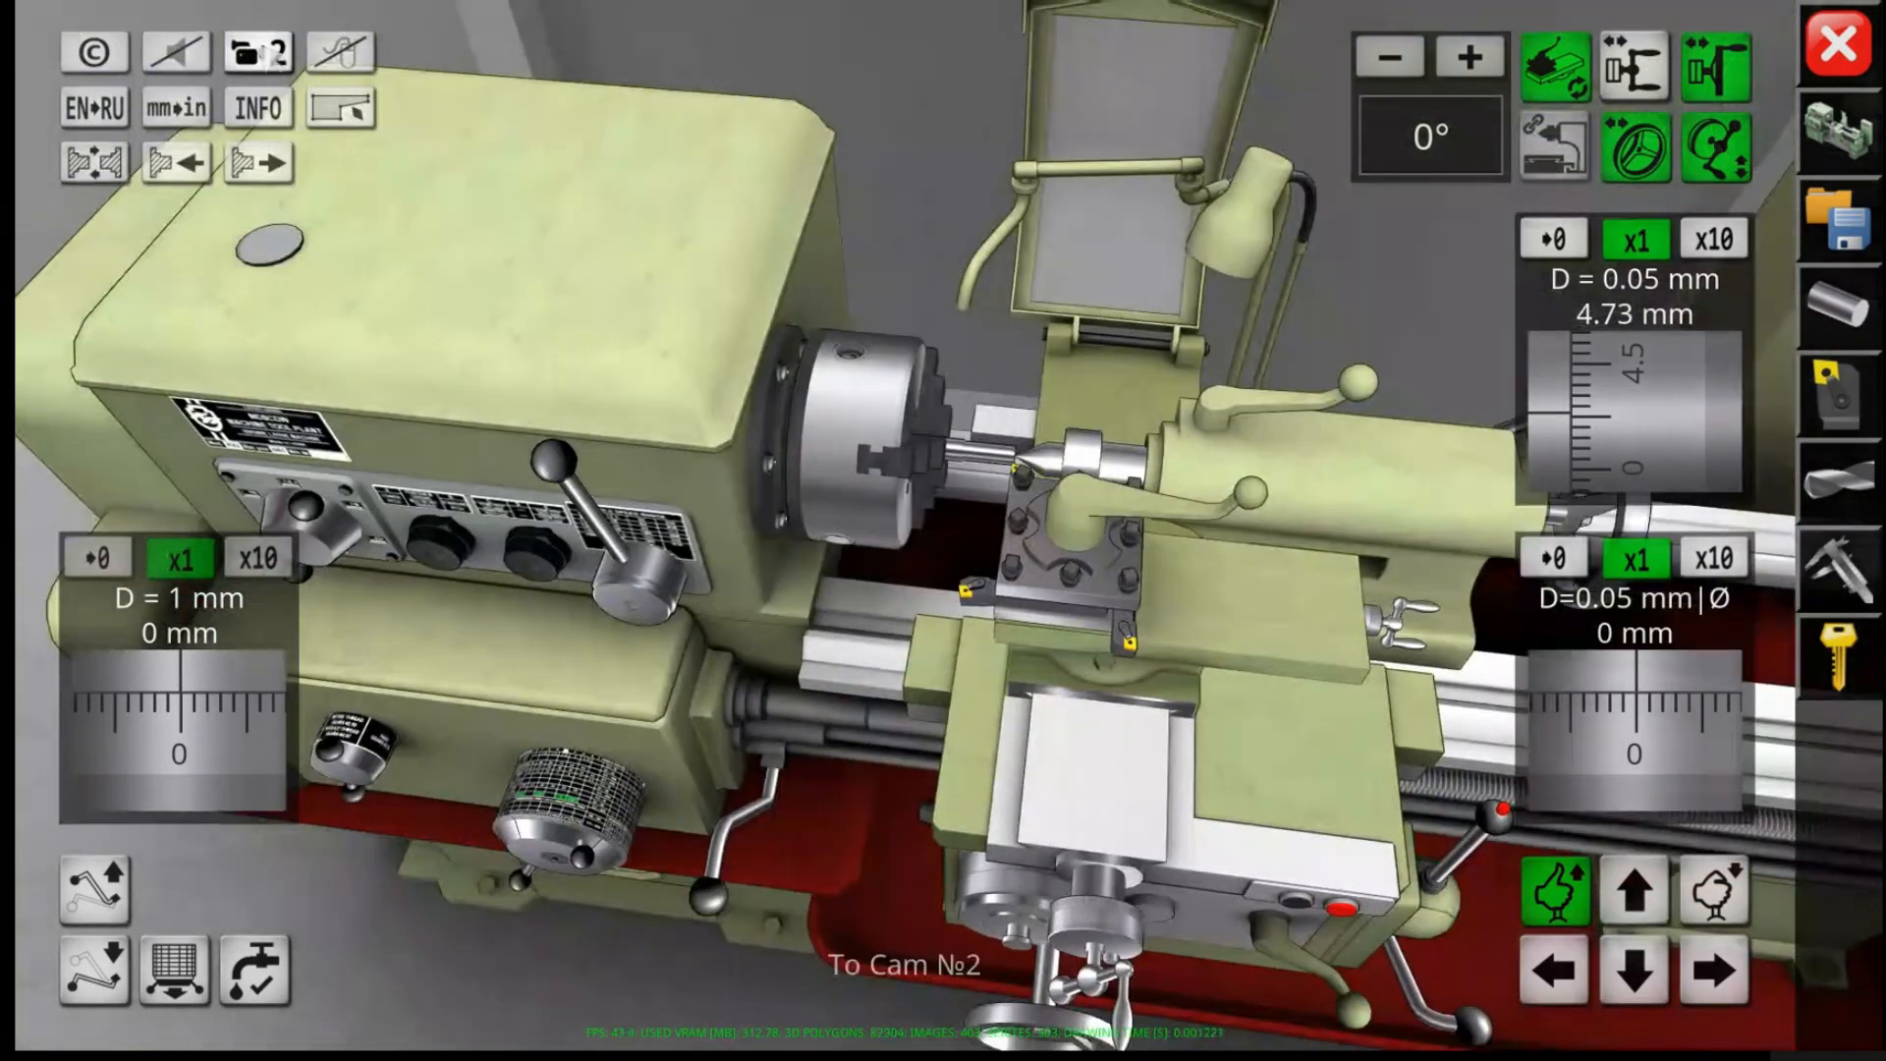
left_click(268, 51)
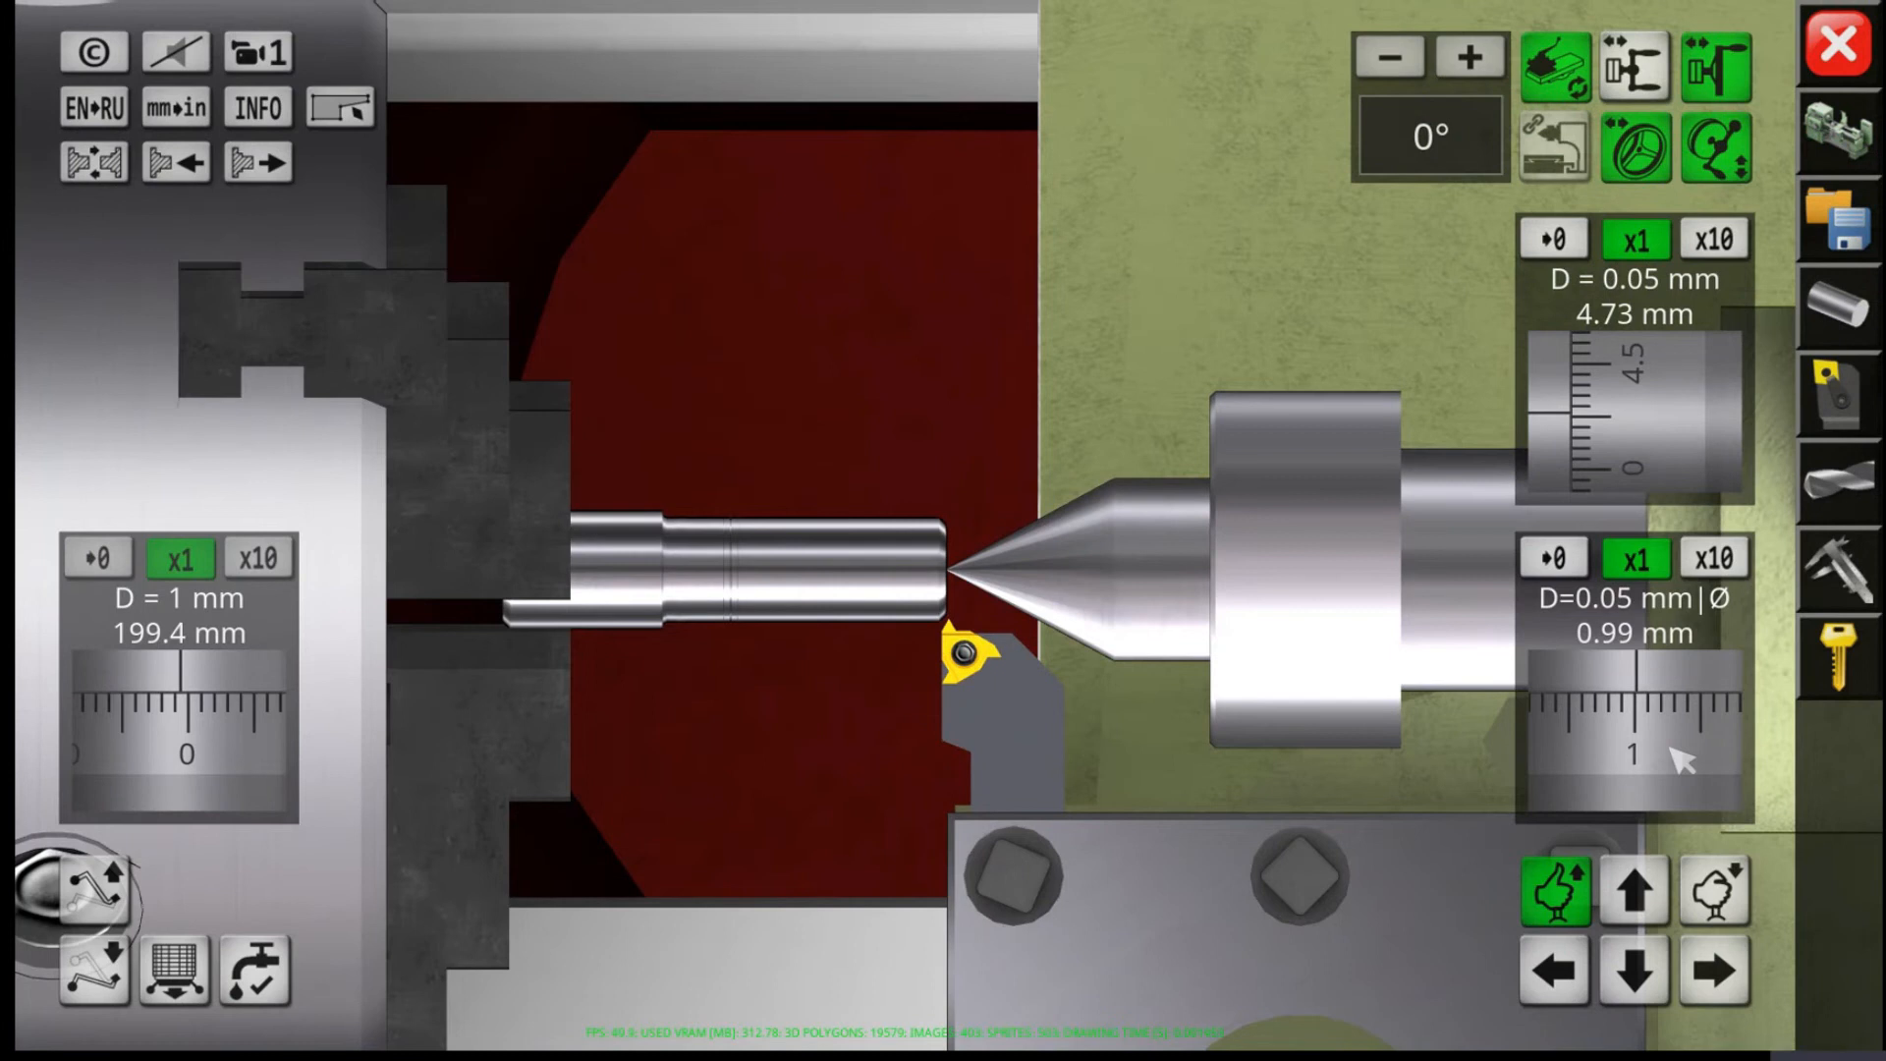
scroll(1676, 750, "up", 1)
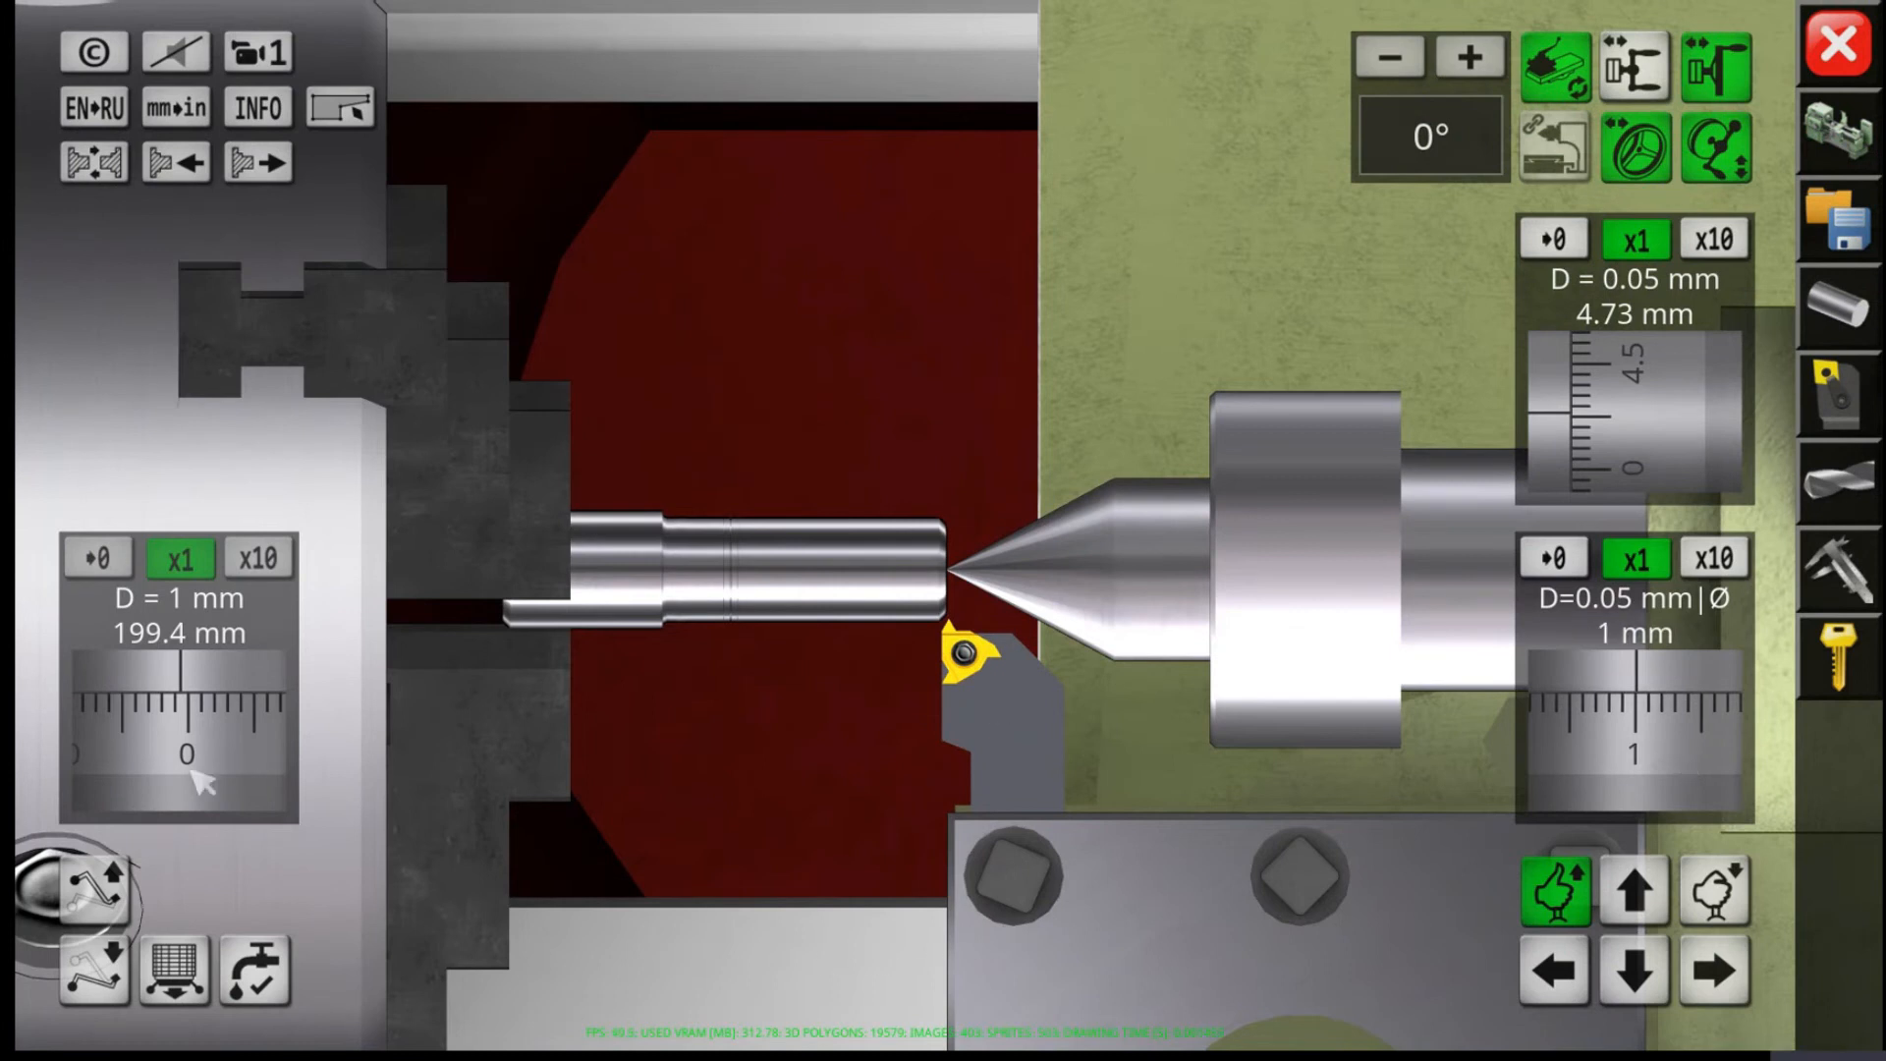
left_click(86, 913)
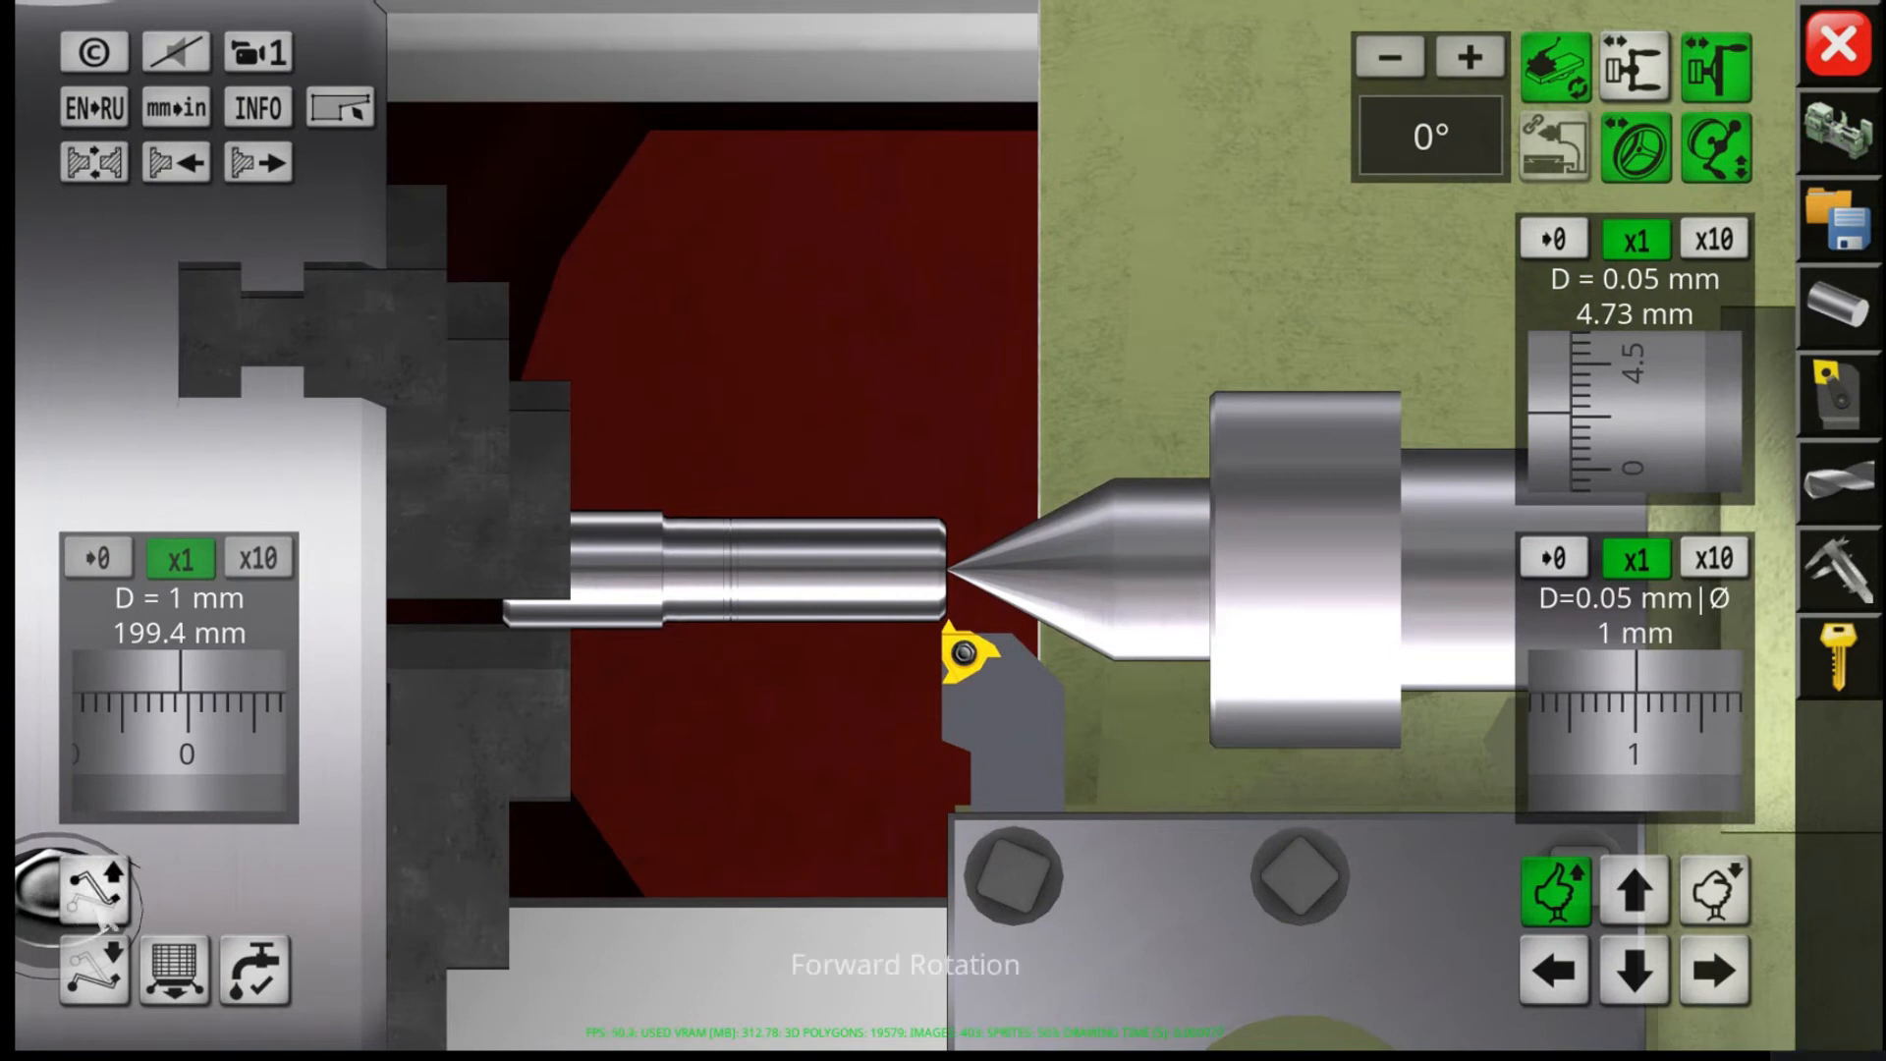
left_click(98, 899)
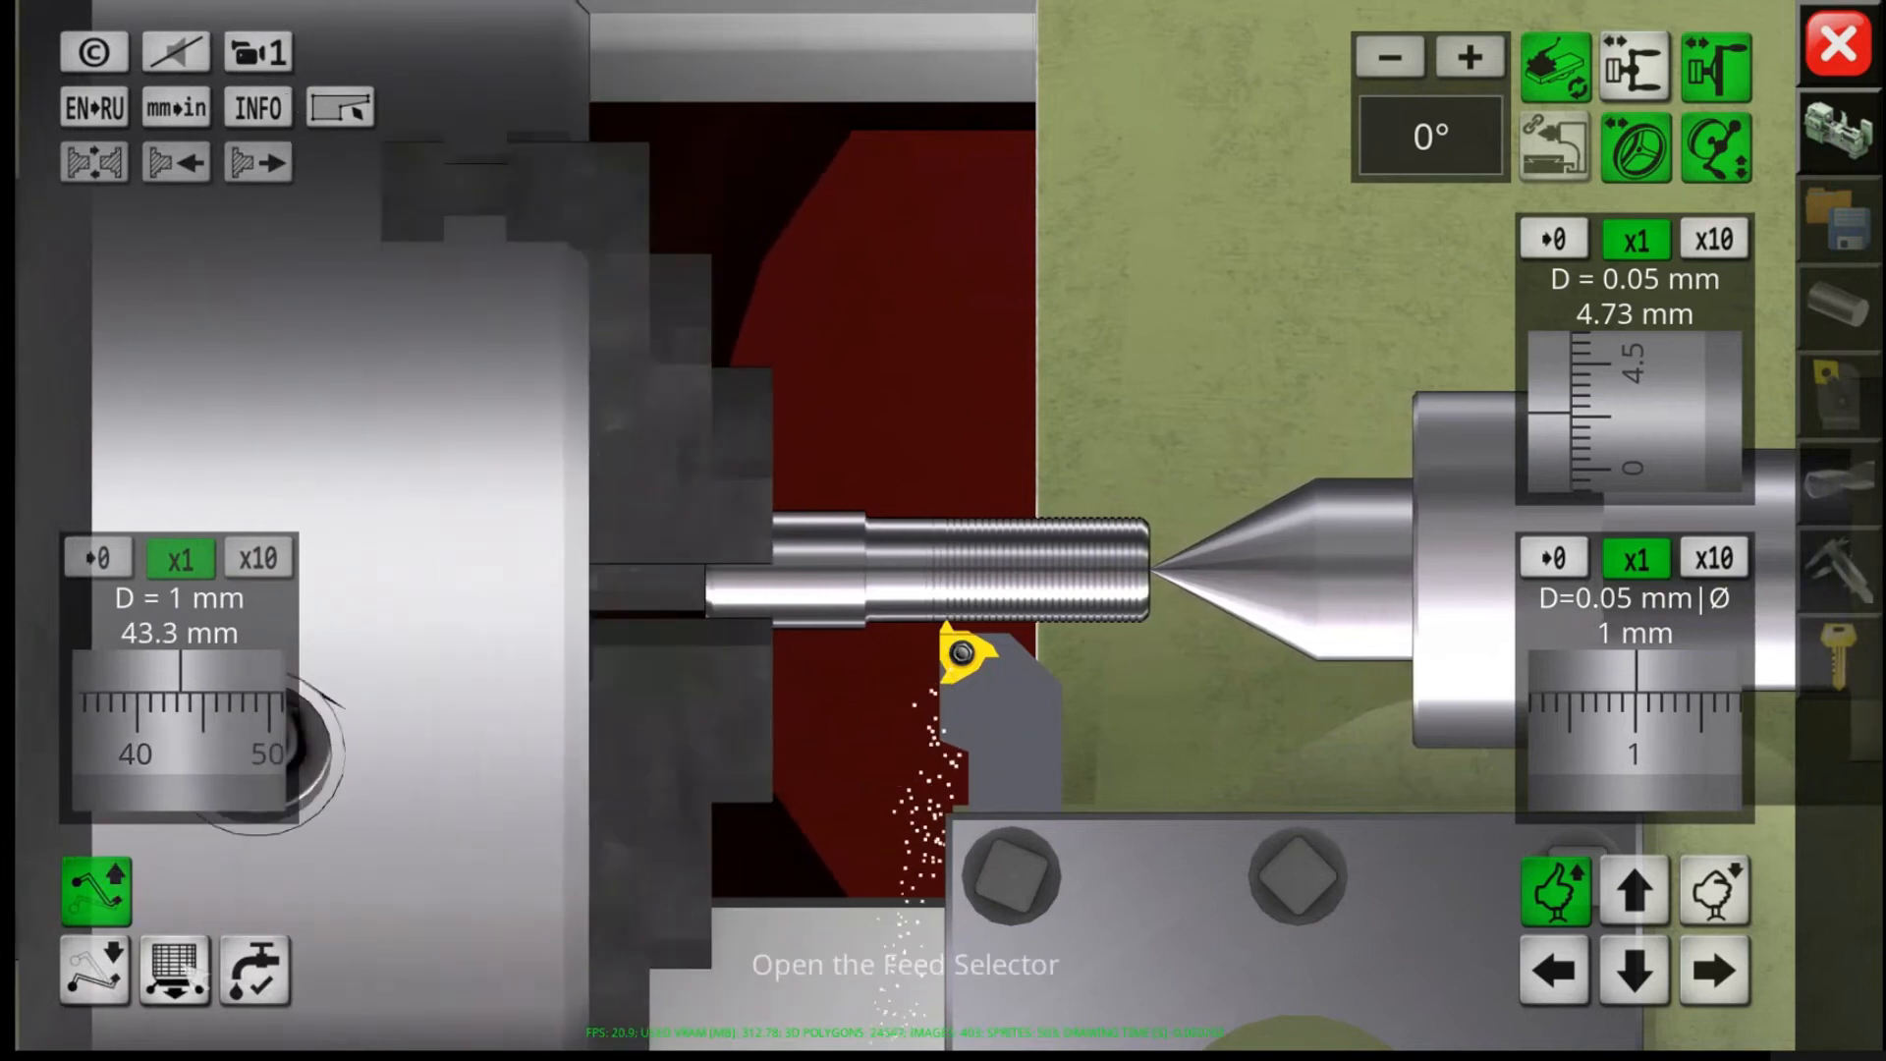
left_click(96, 889)
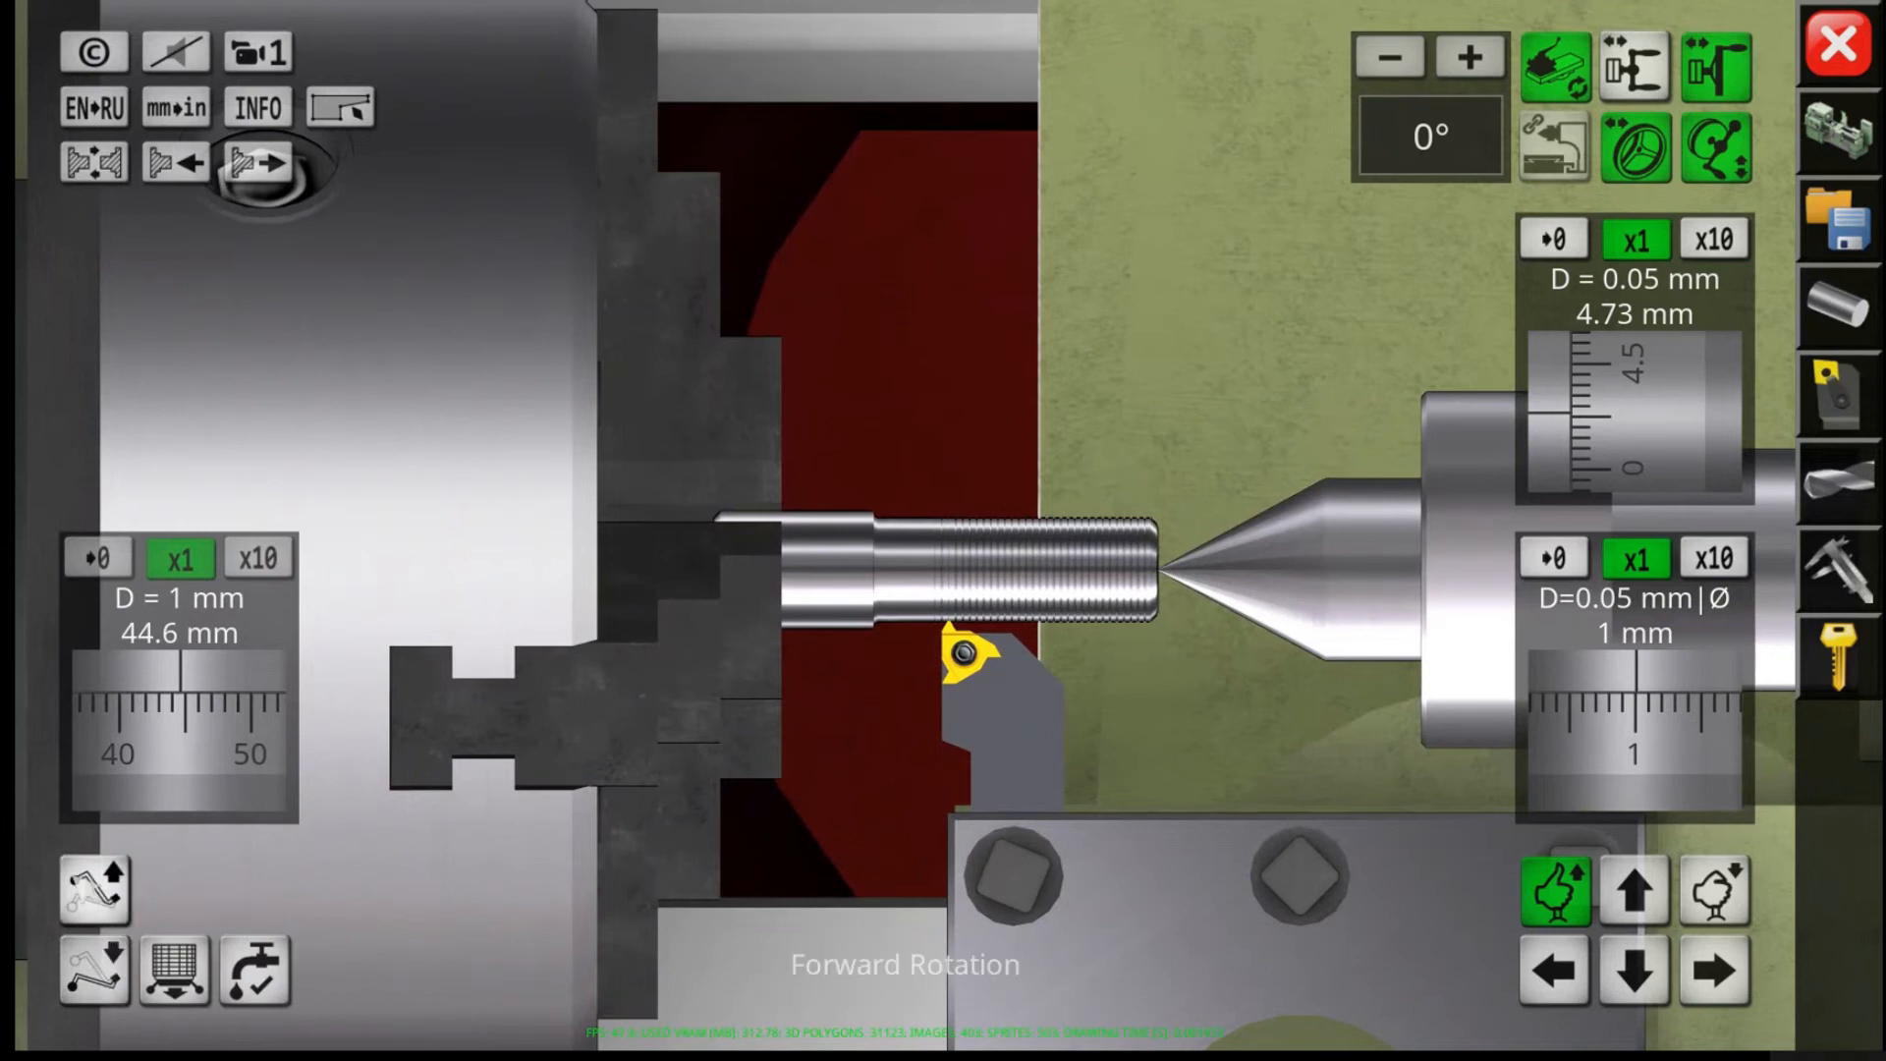
left_click(96, 889)
left_click(95, 889)
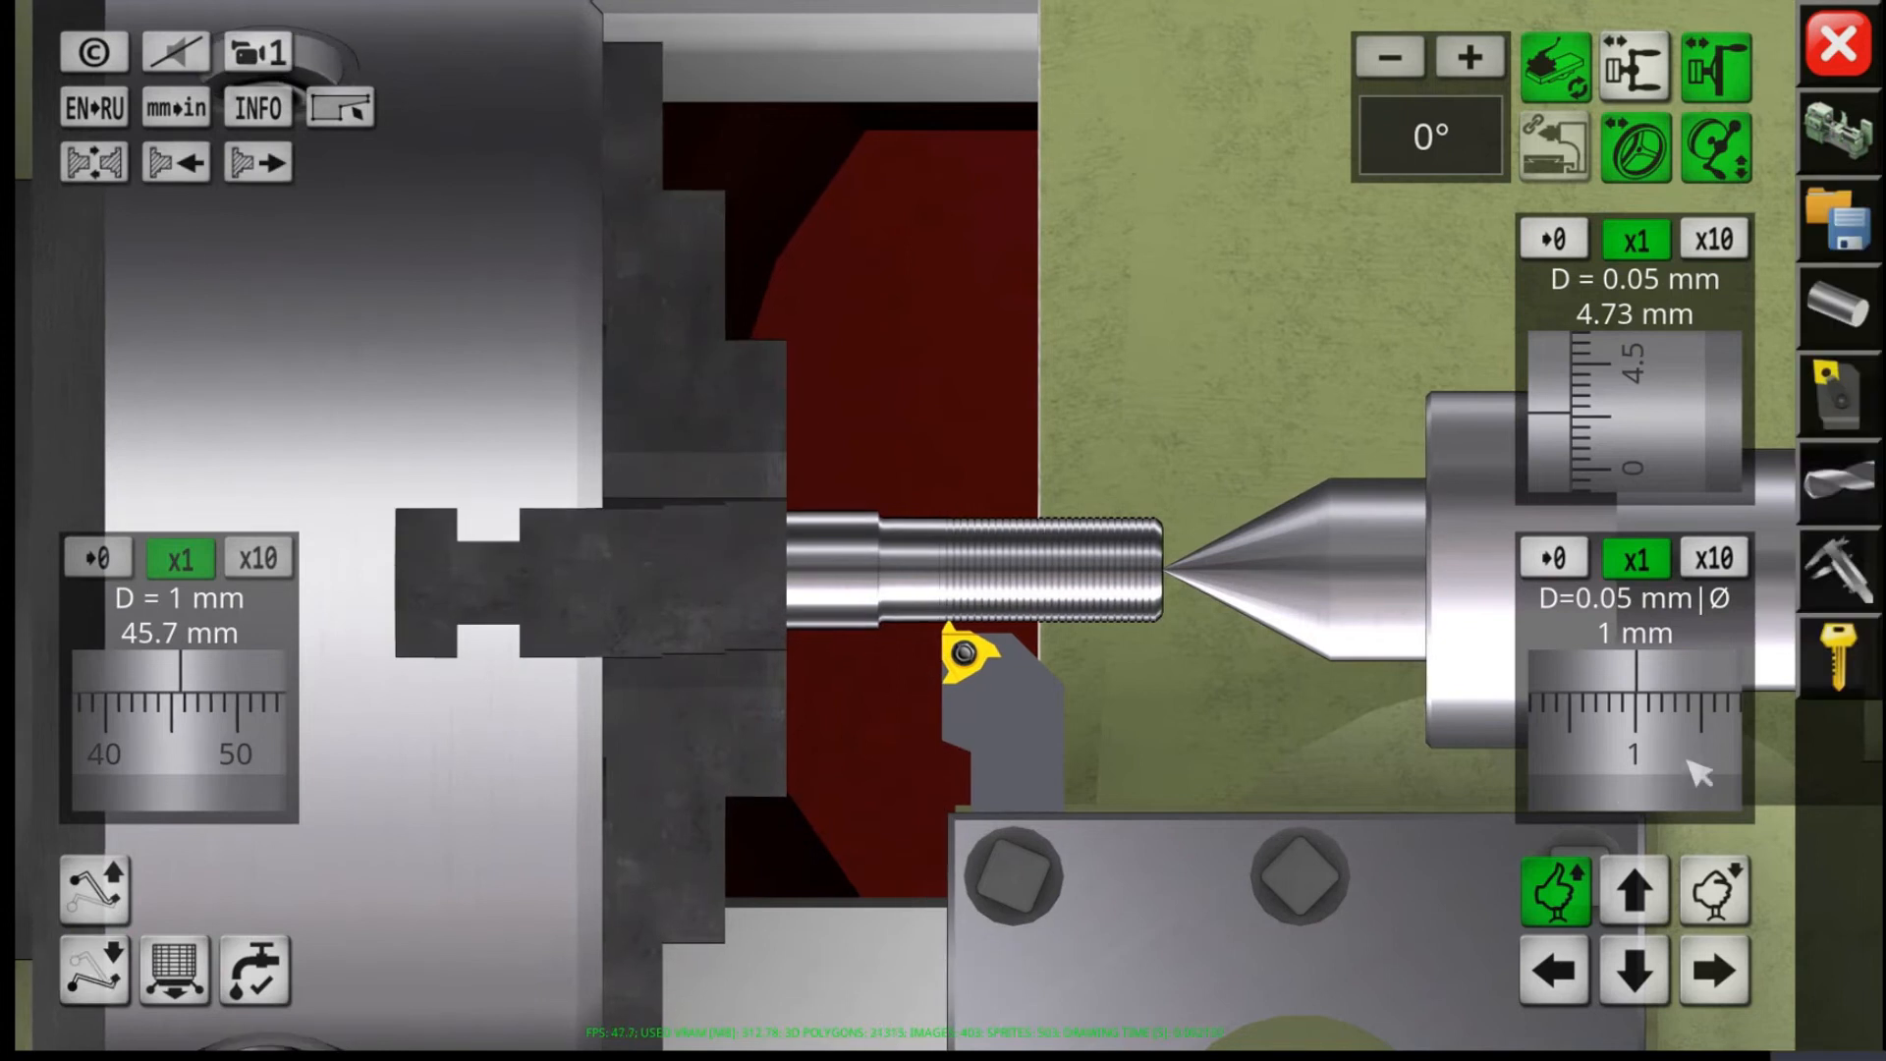
Step: Back the threading tool off to 9.42 mm on the cross-feed dial and reverse the spindle until the carriage reads 199.4 mm
left_click_drag(1673, 769, 1614, 783)
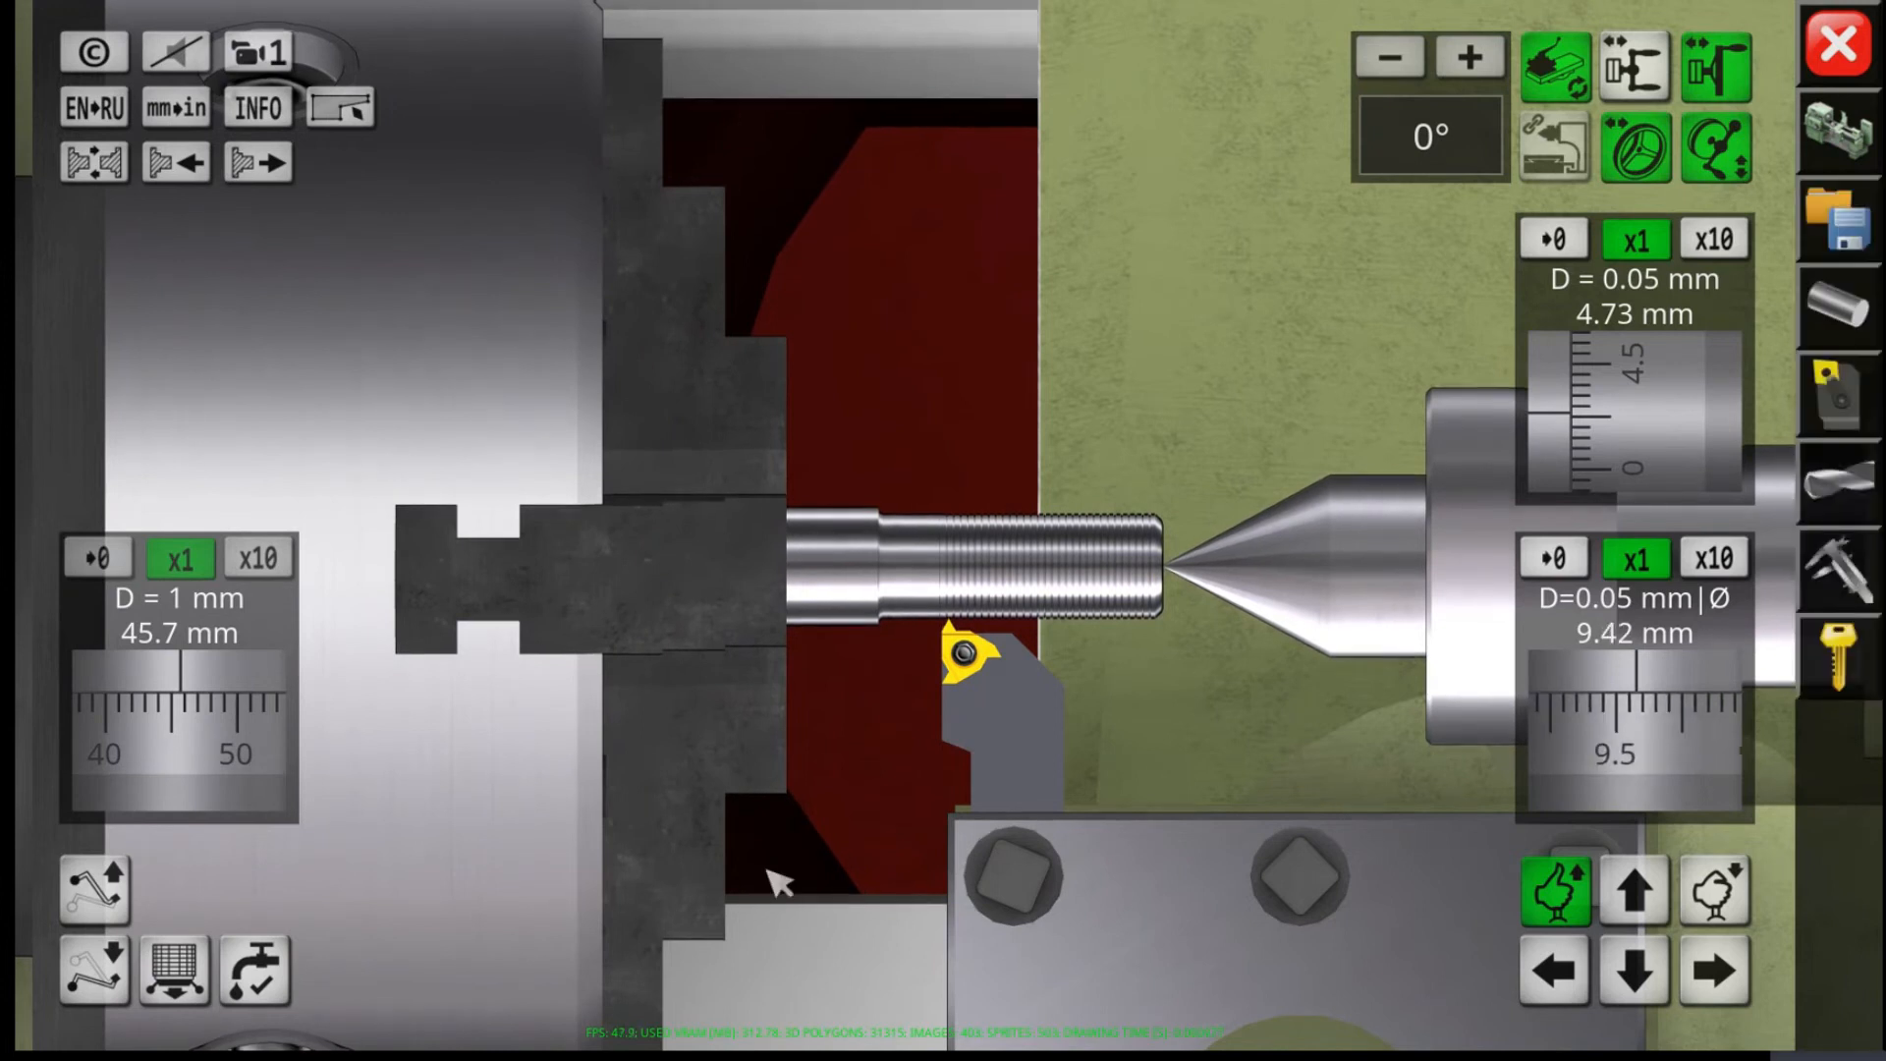
left_click(95, 971)
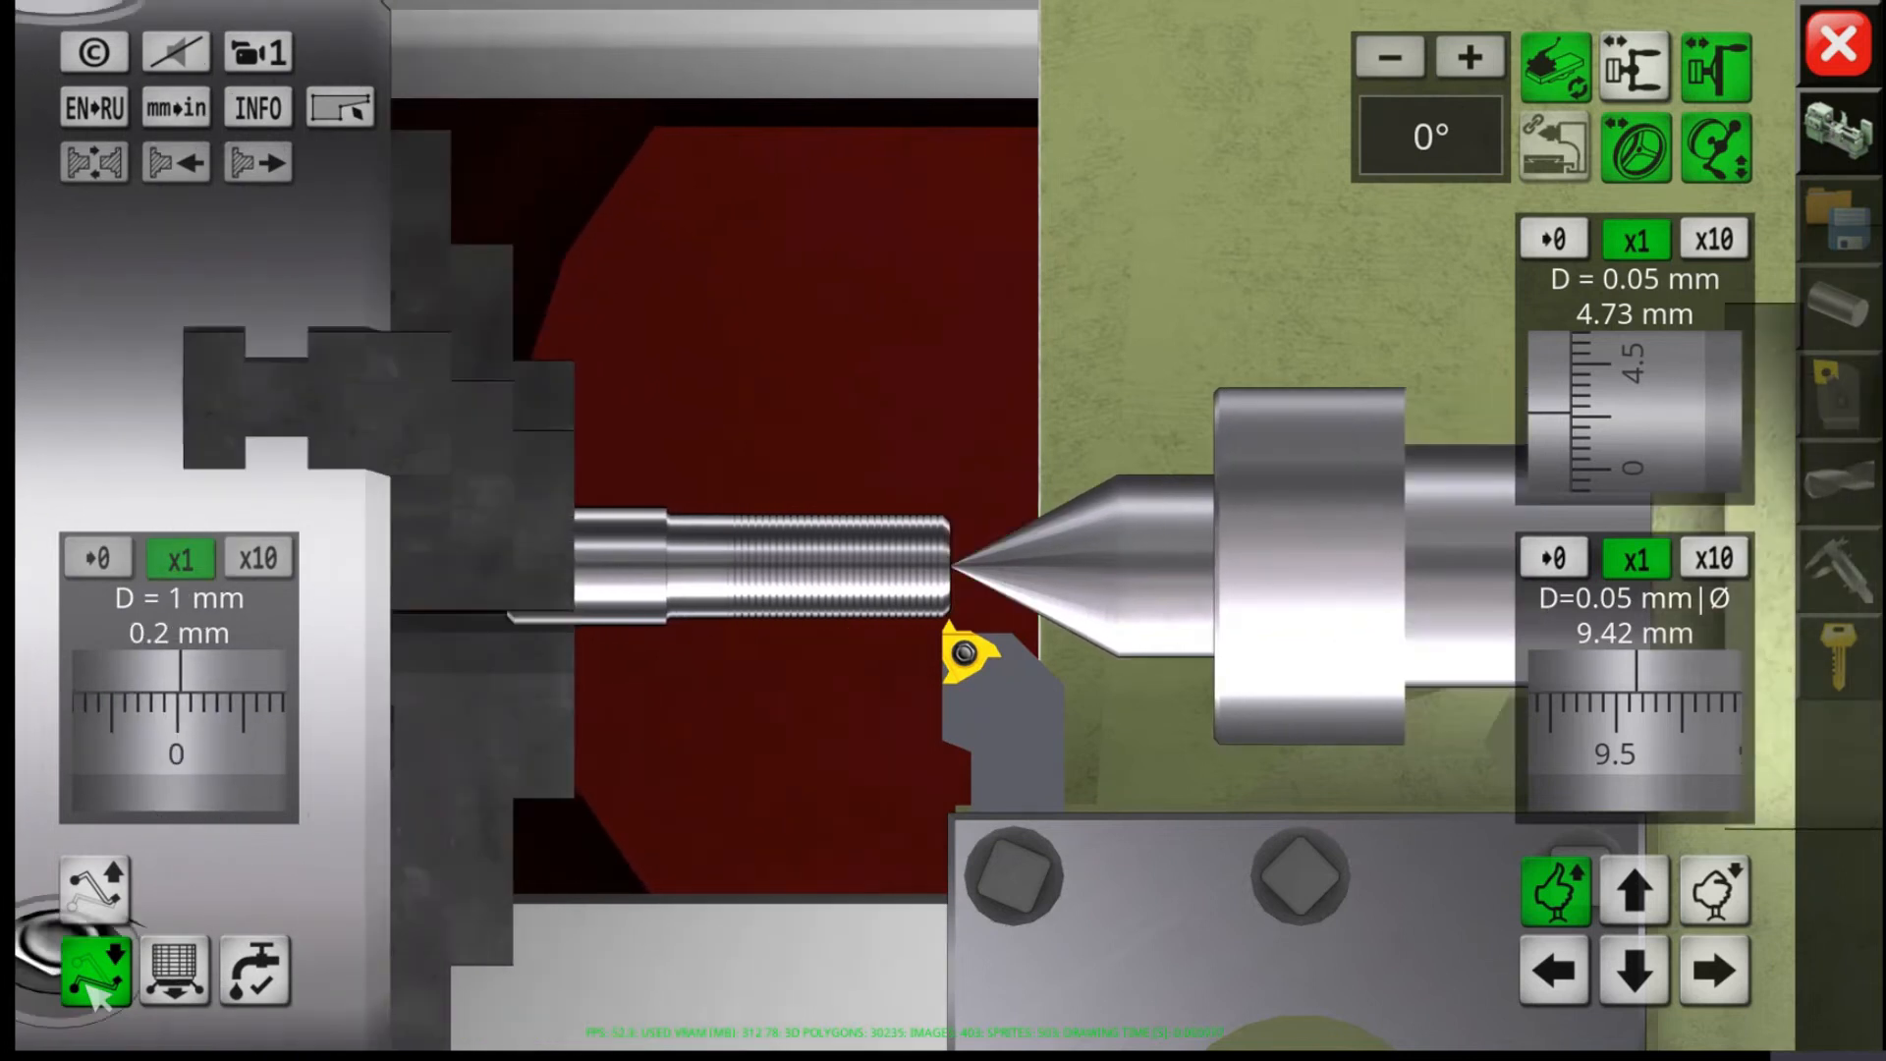
left_click(98, 983)
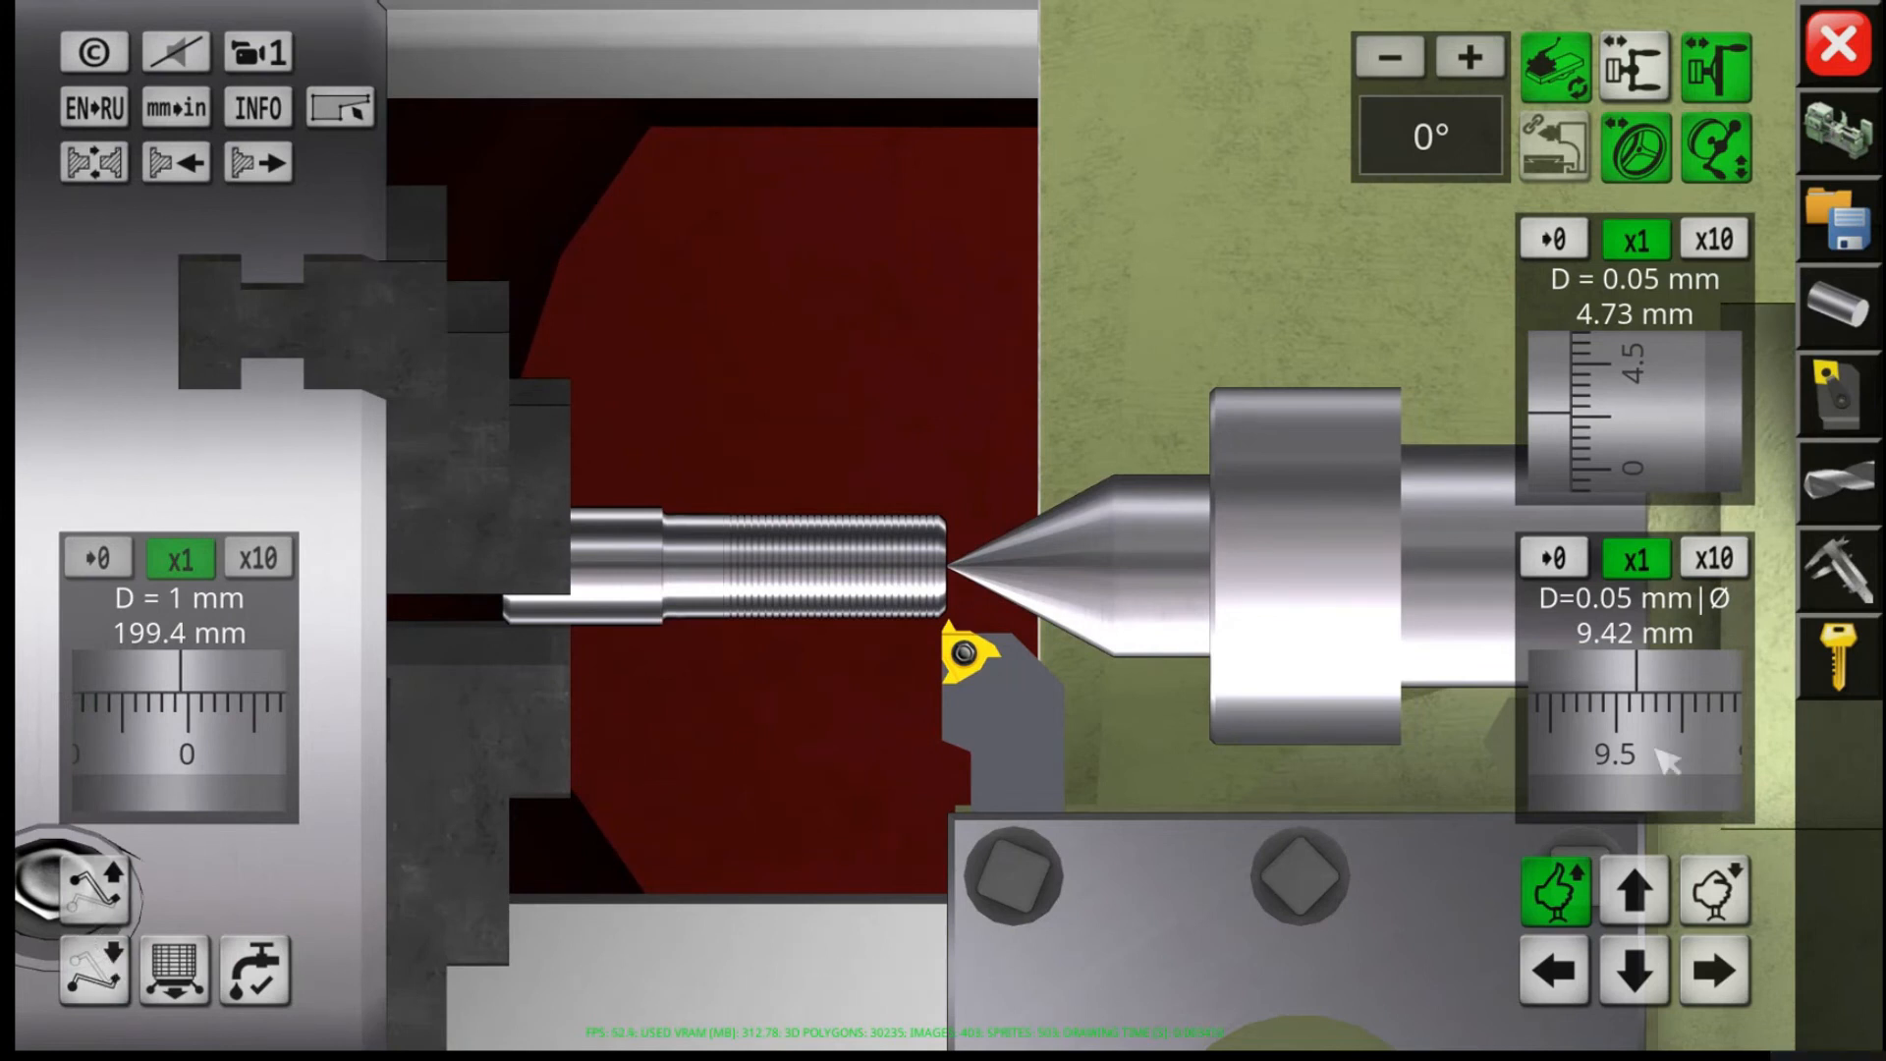
Step: Advance the threading tool to 2 mm on the cross-feed dial for the second pass
left_click_drag(1667, 759, 1670, 749)
scroll(1675, 750, "up", 5)
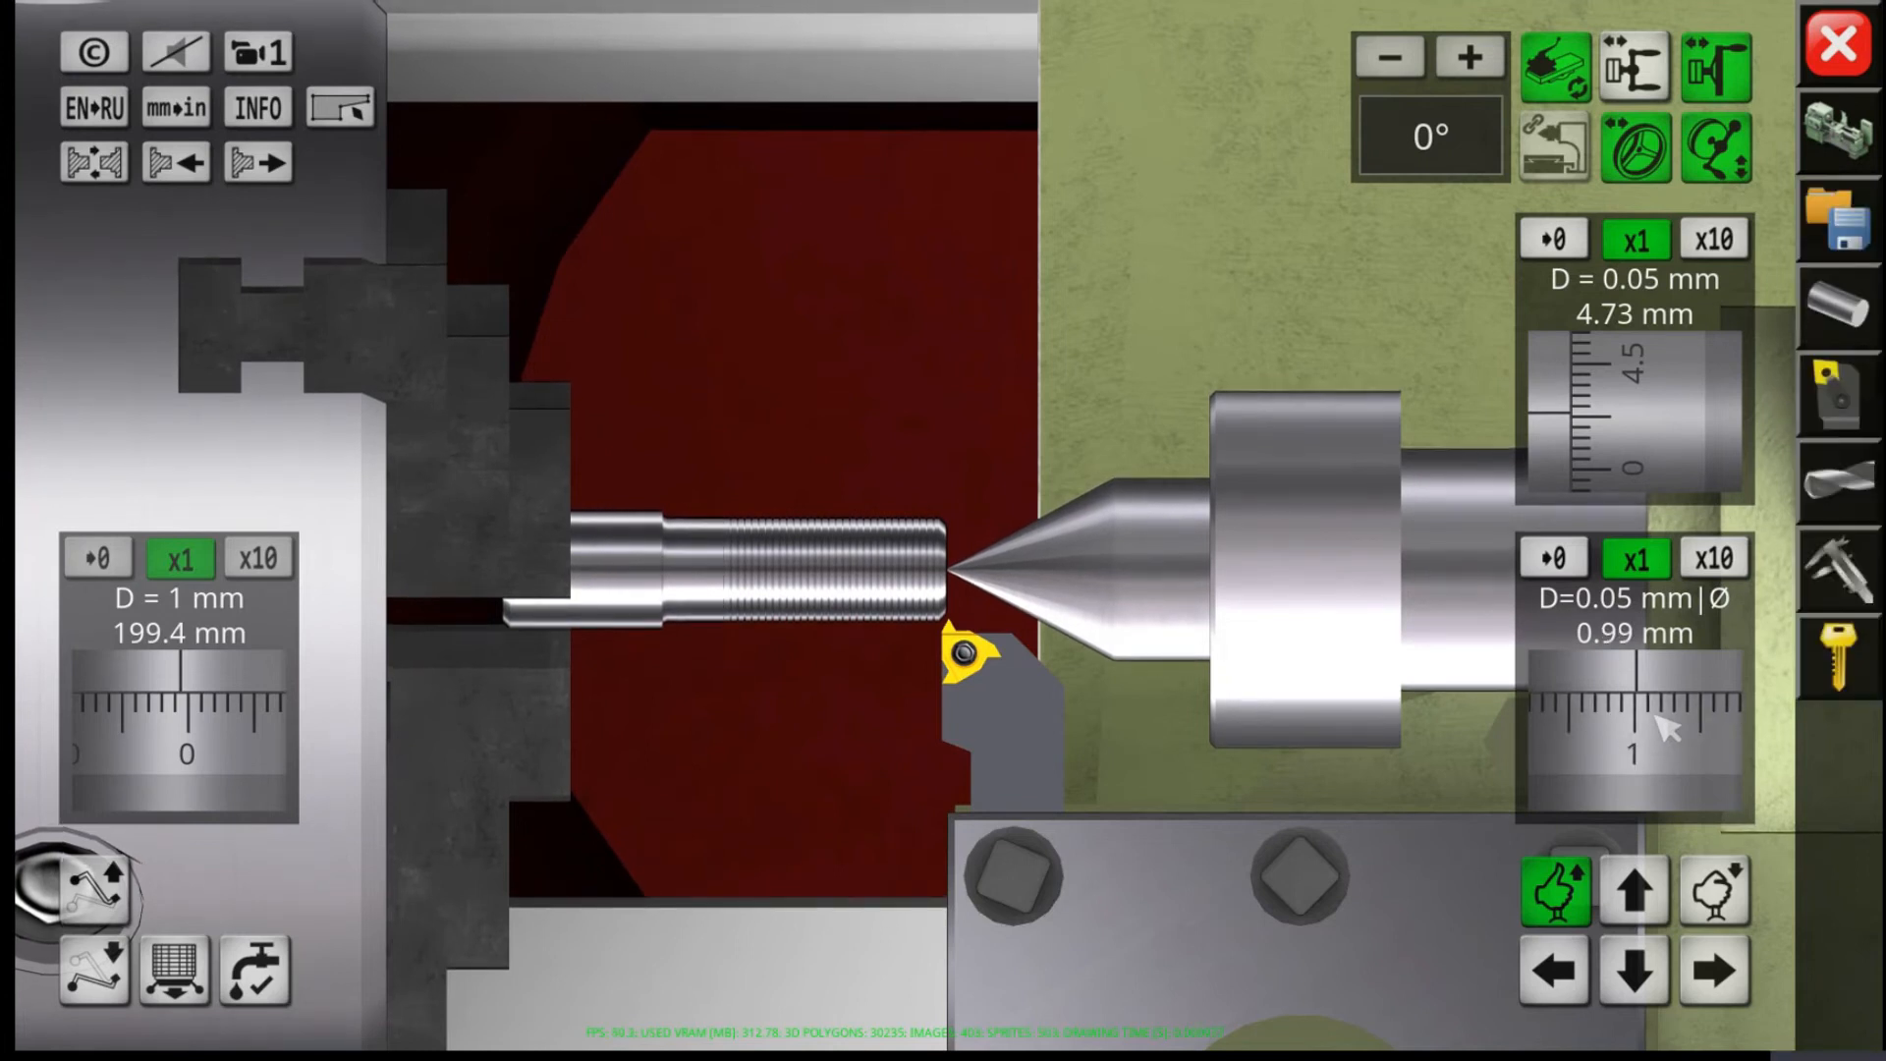
scroll(1675, 742, "up", 10)
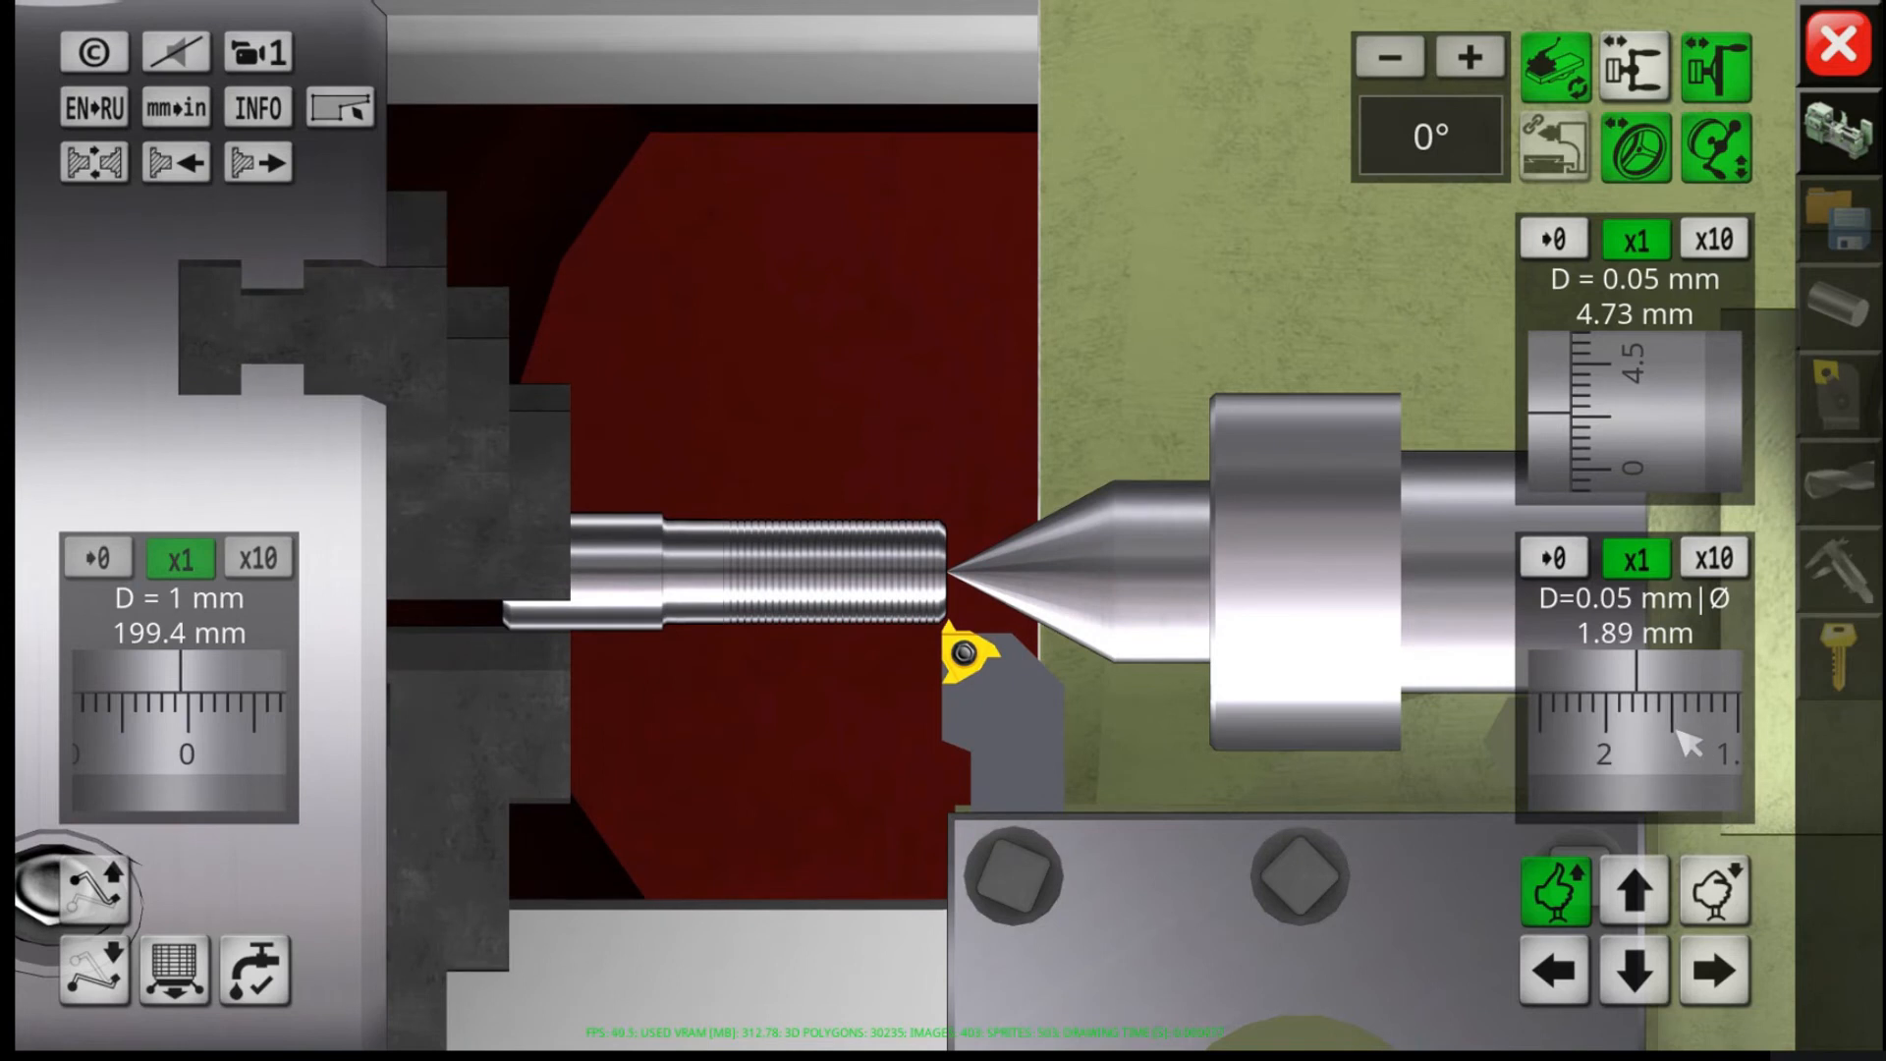
scroll(1686, 739, "up", 1)
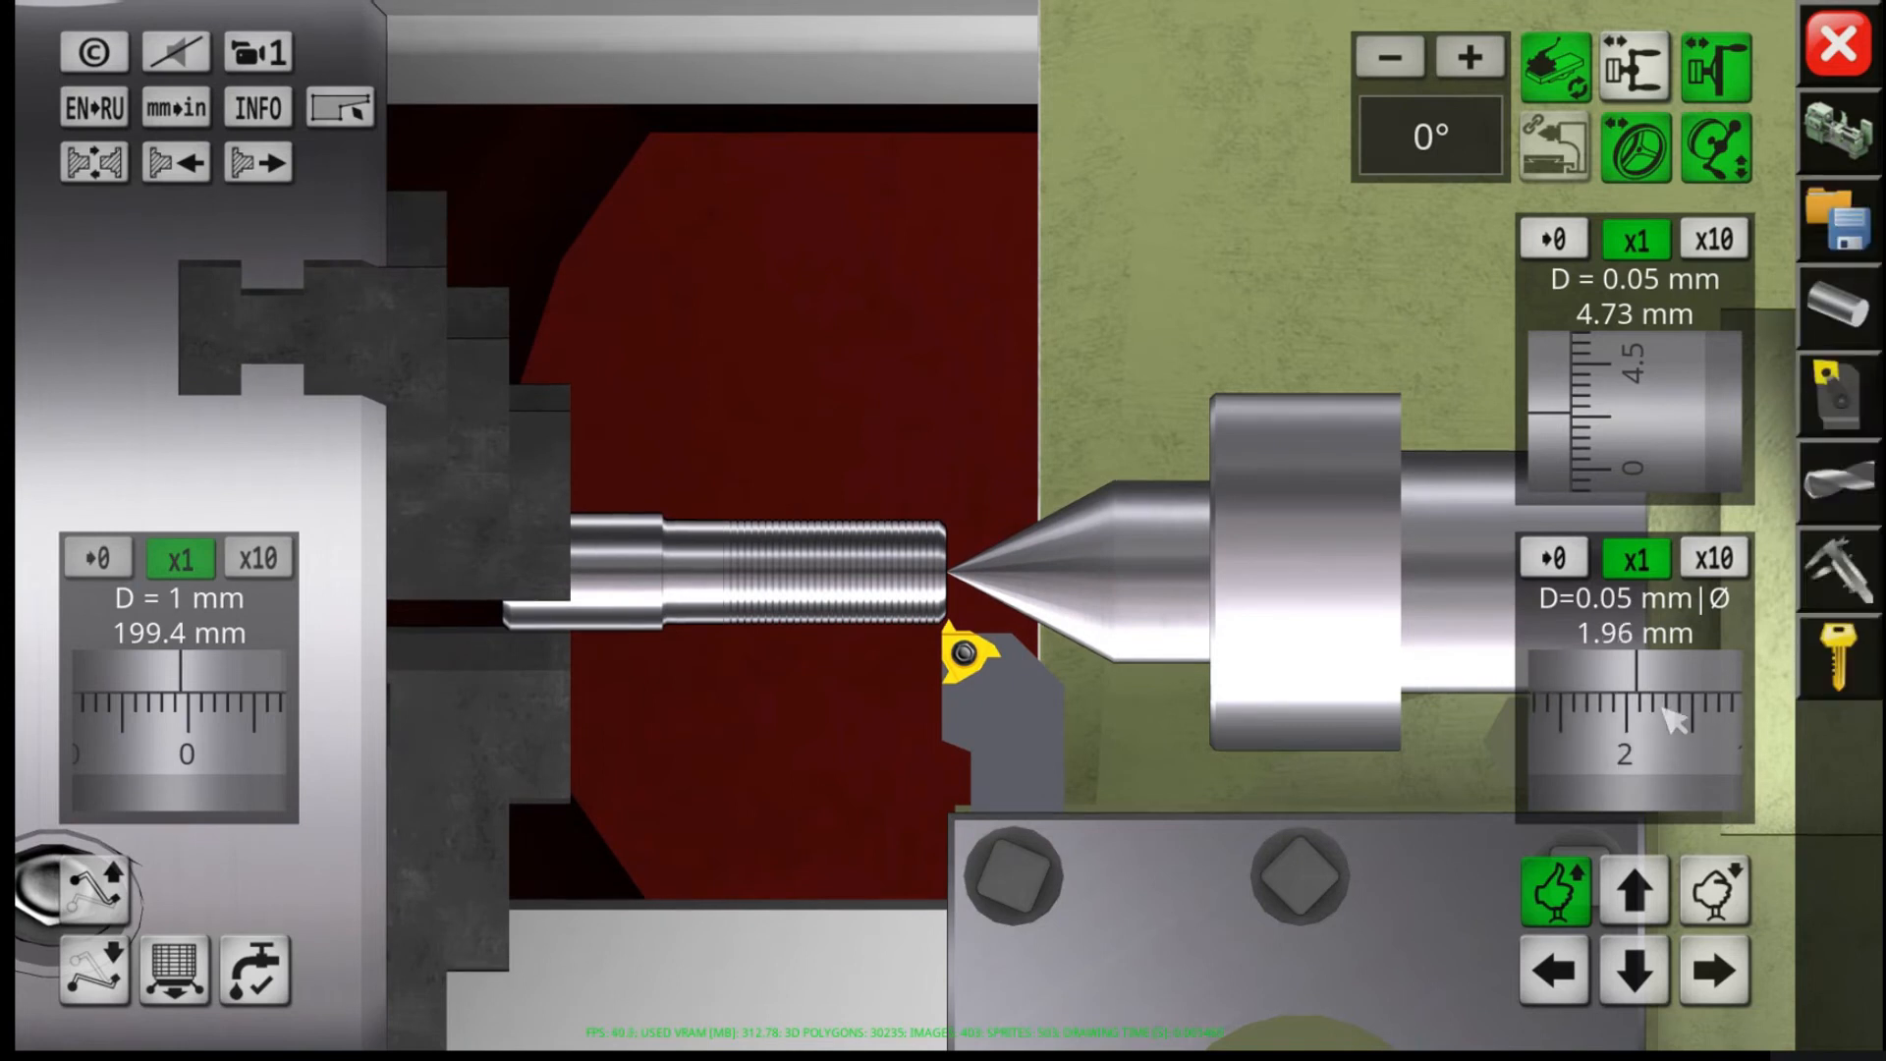
scroll(1680, 723, "up", 4)
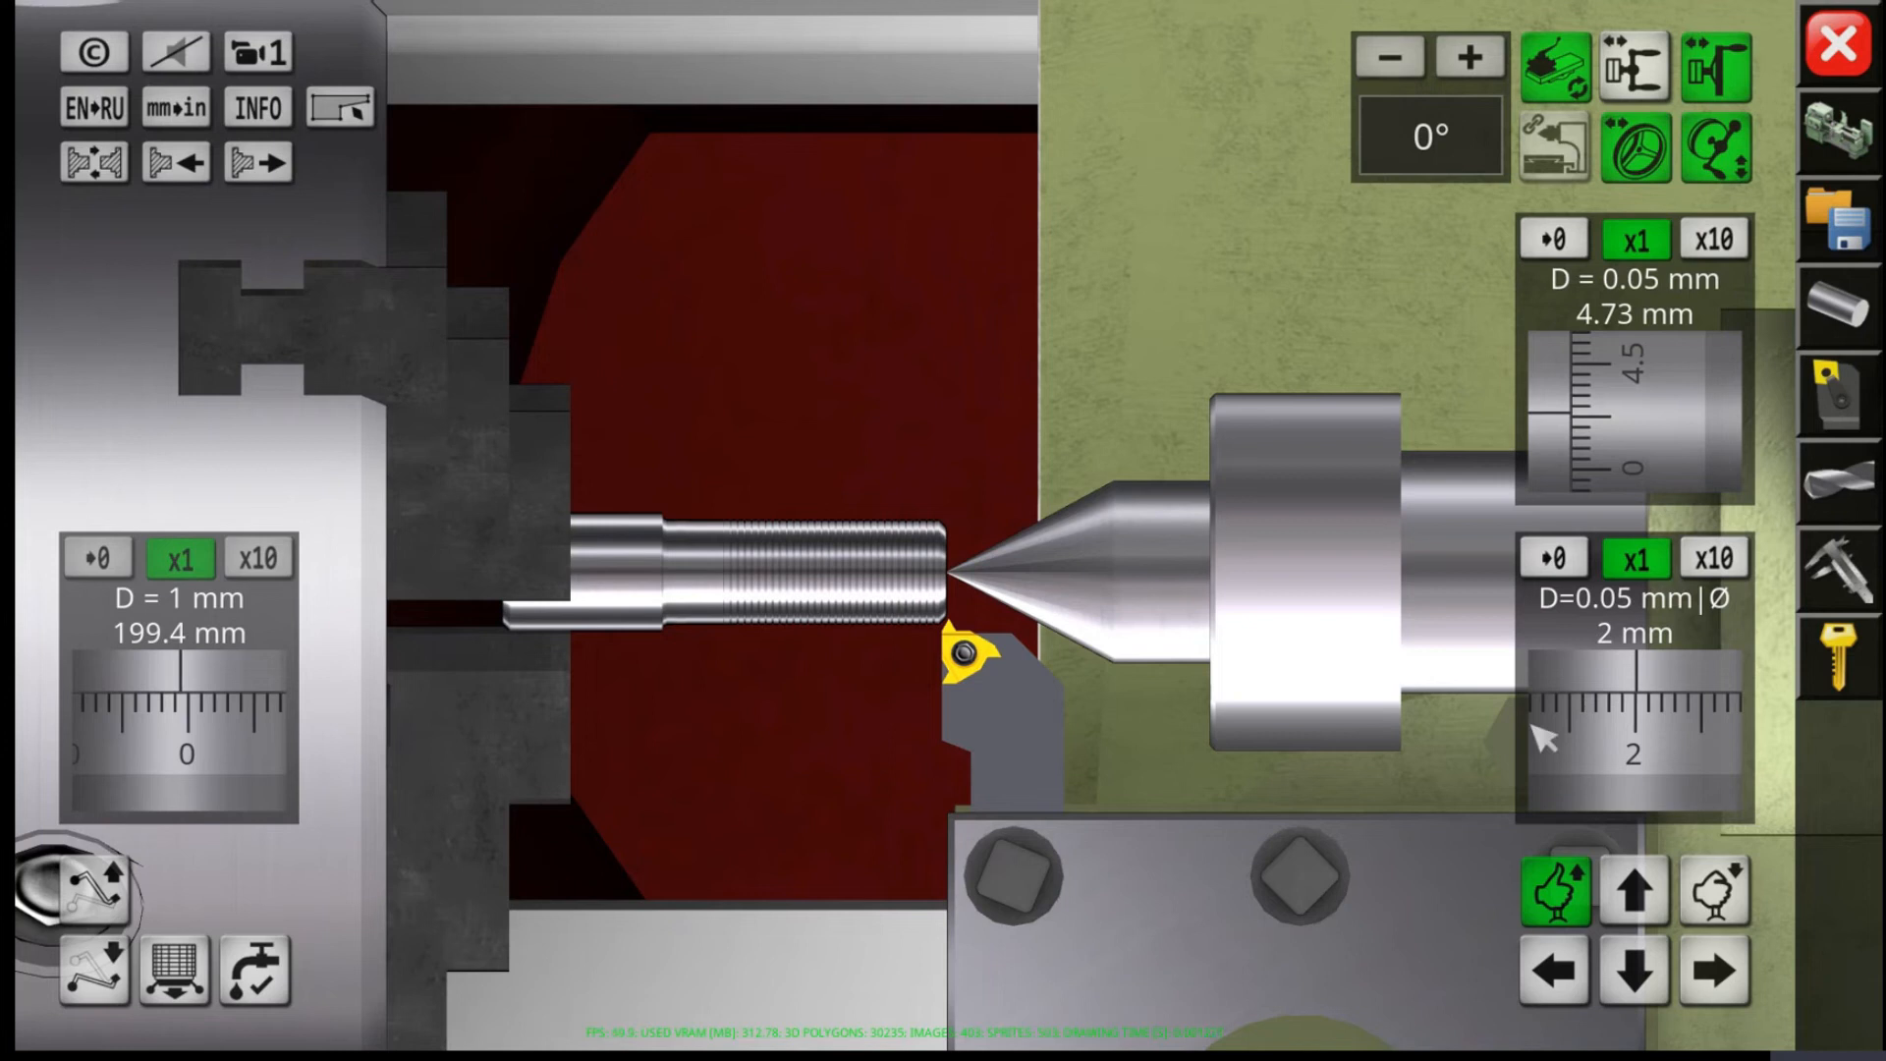
Step: Cut the second threading pass with forward spindle rotation, withdraw the tool near the shoulder and stop the spindle
left_click(98, 889)
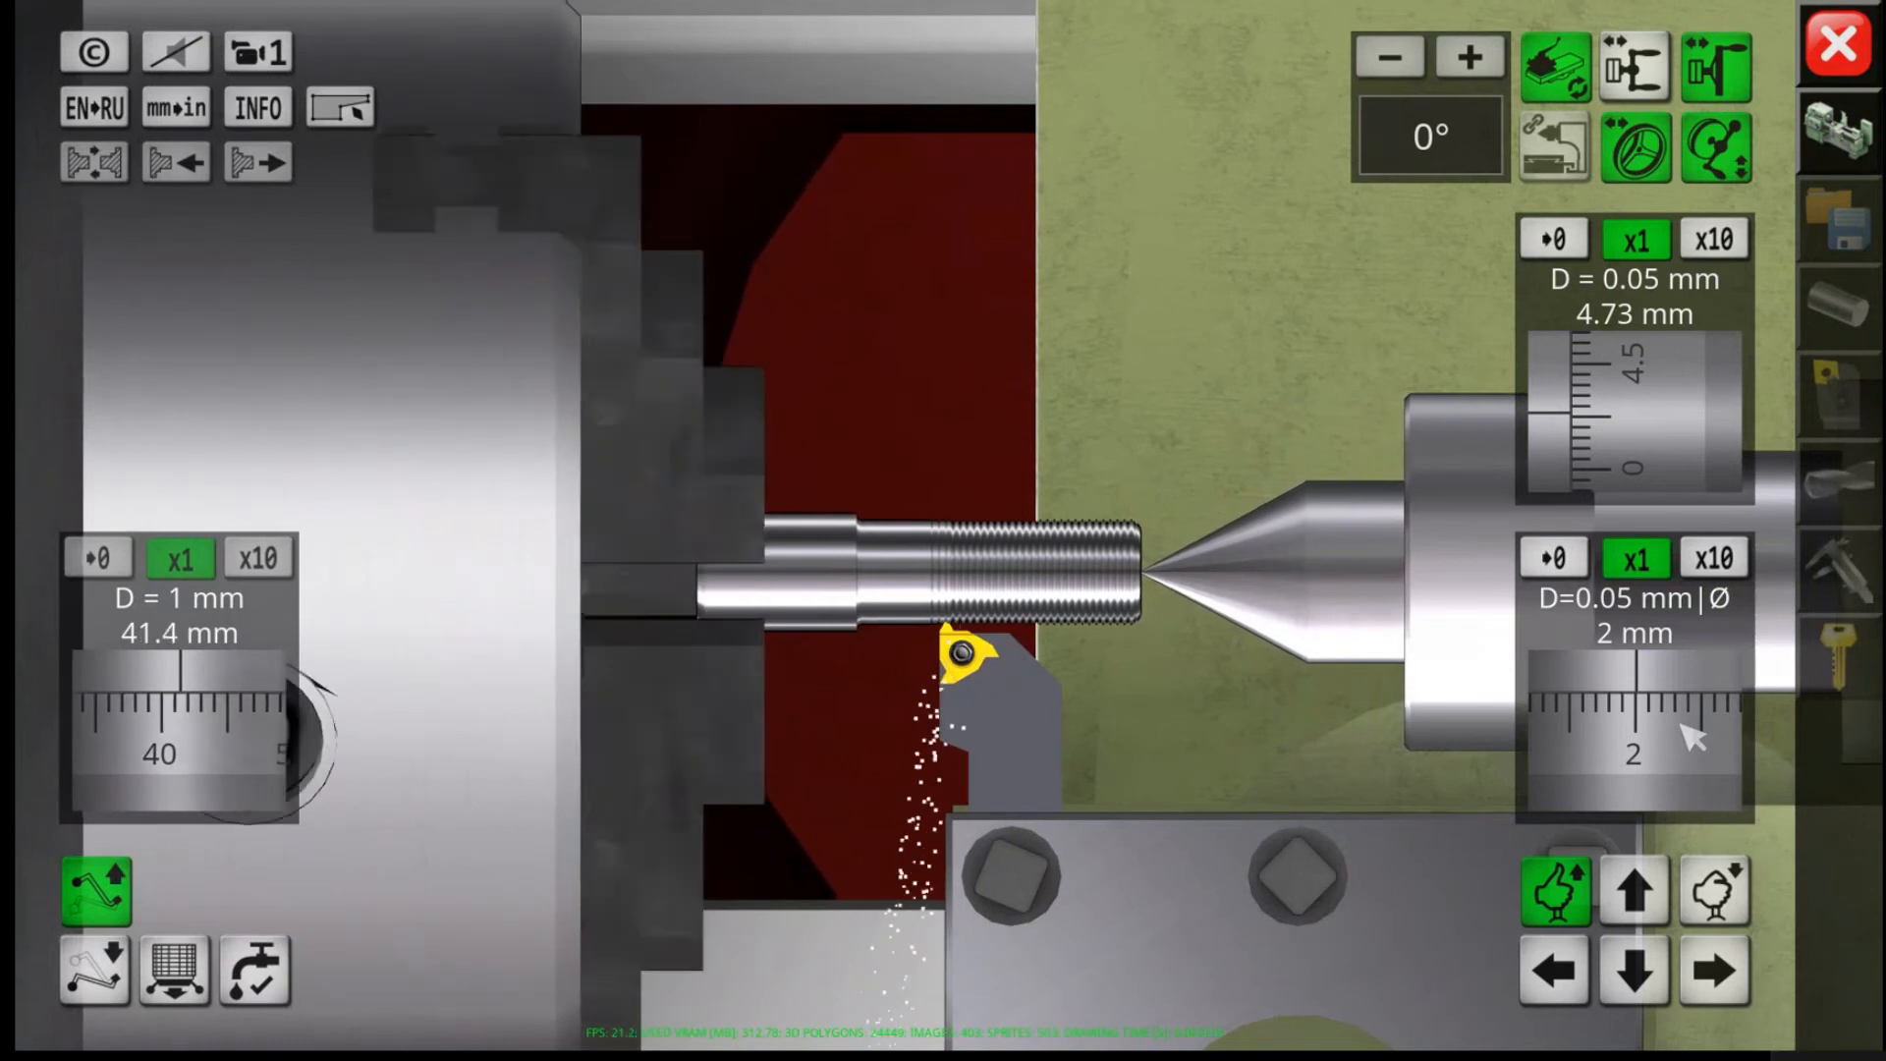
left_click_drag(1692, 736, 1306, 792)
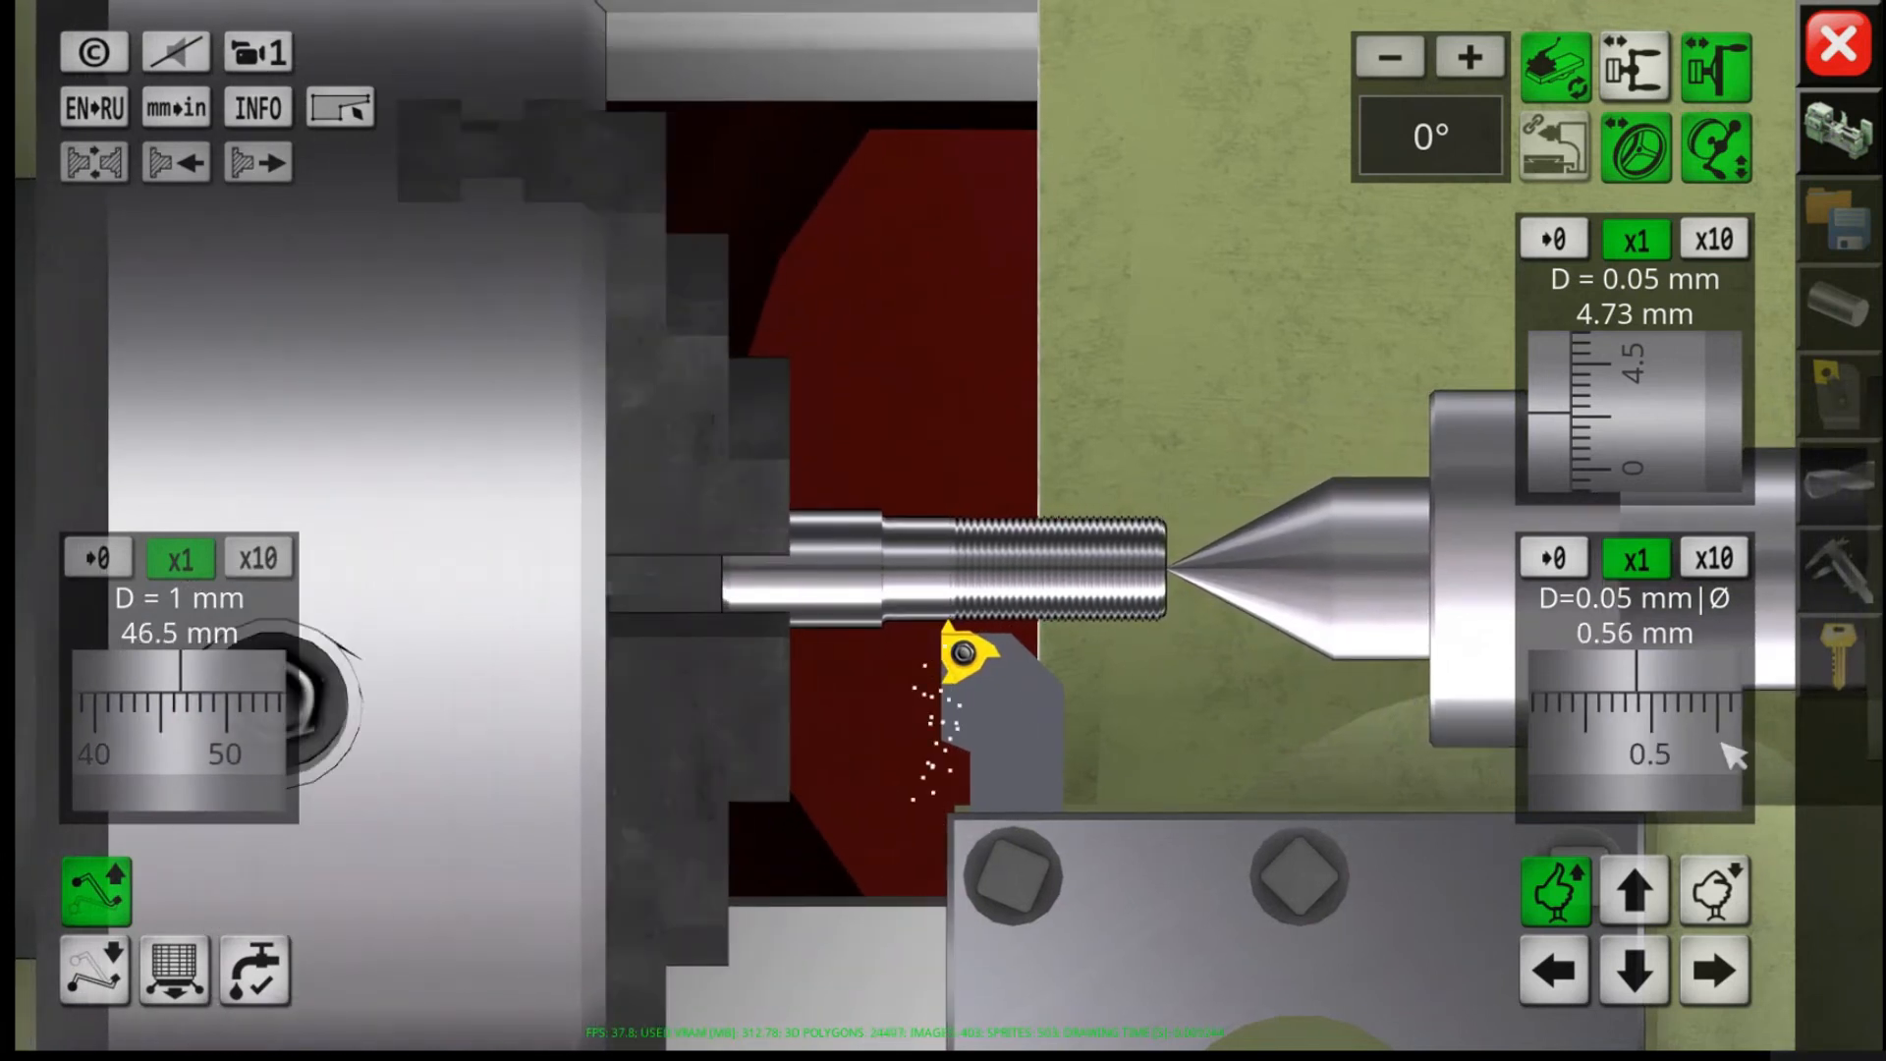
left_click_drag(1721, 741, 18, 893)
left_click(96, 892)
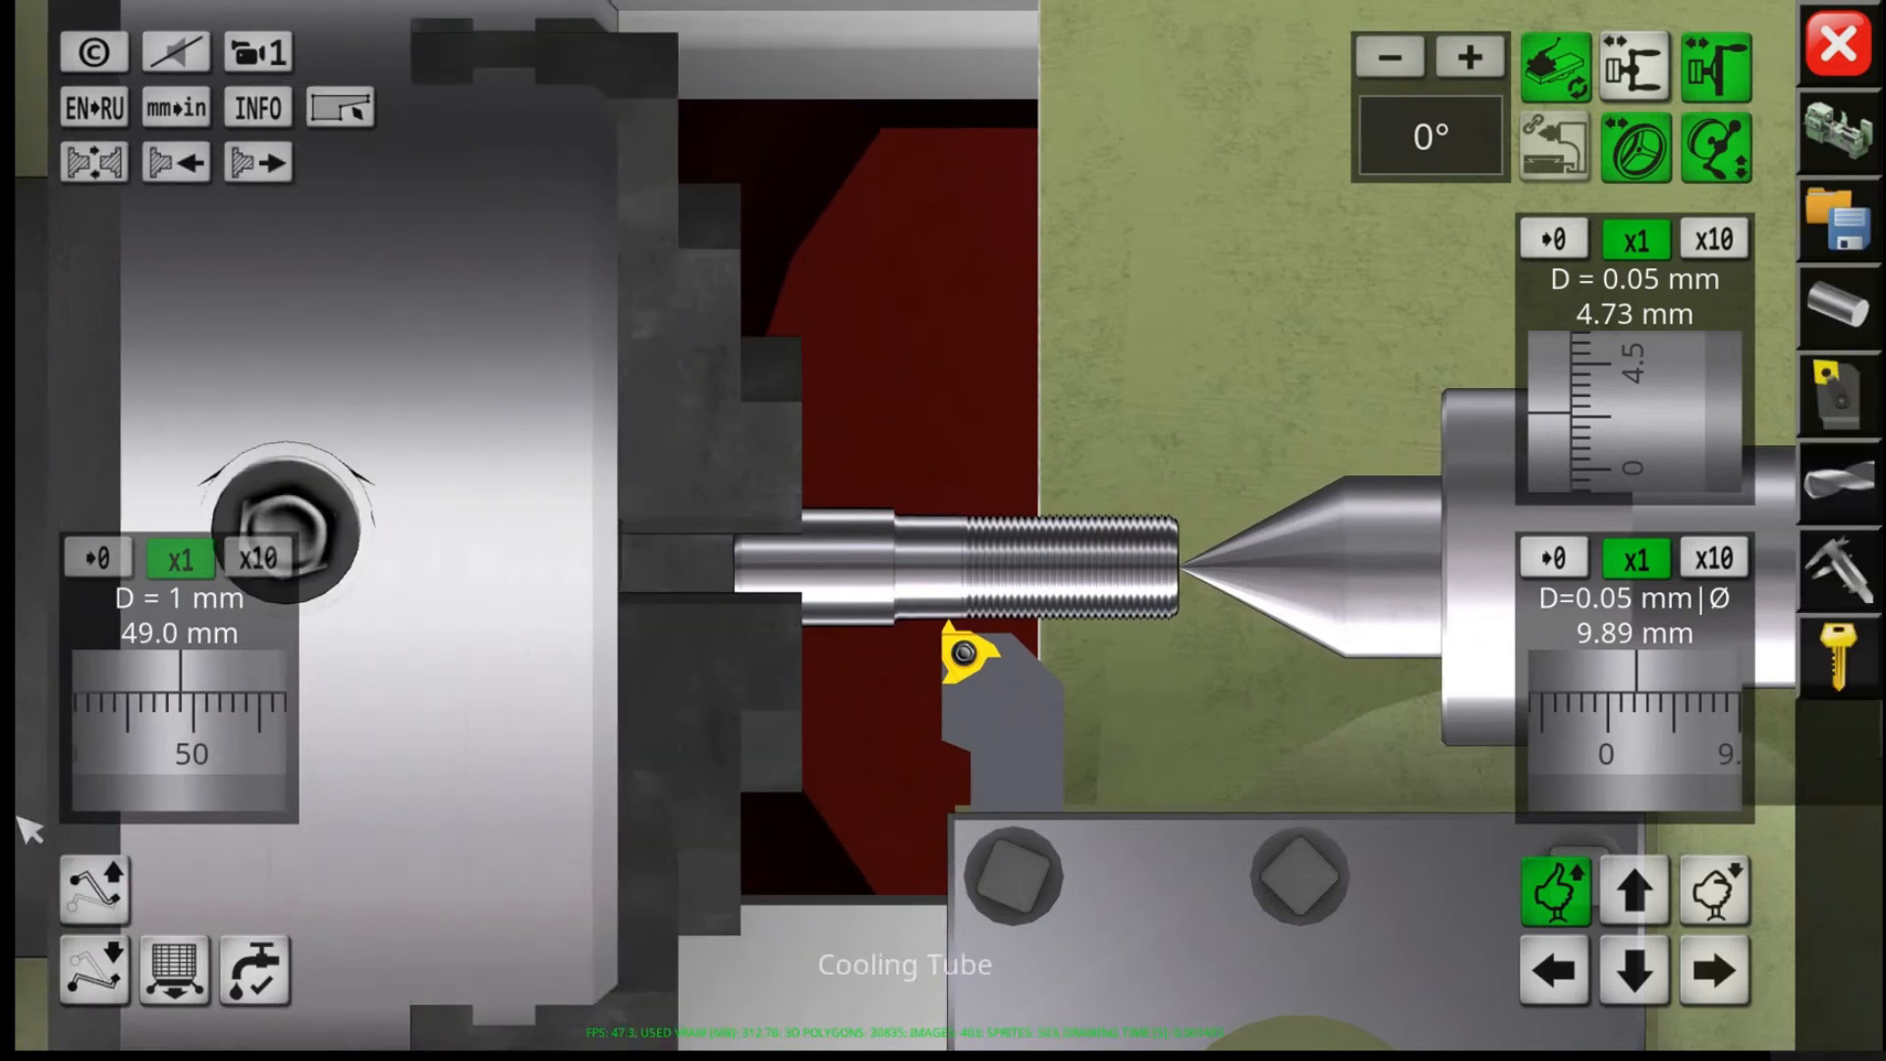
Step: Run the spindle in reverse to return the tool to the bar's free end, stopping at 199.4 mm on the carriage dial
left_click(98, 976)
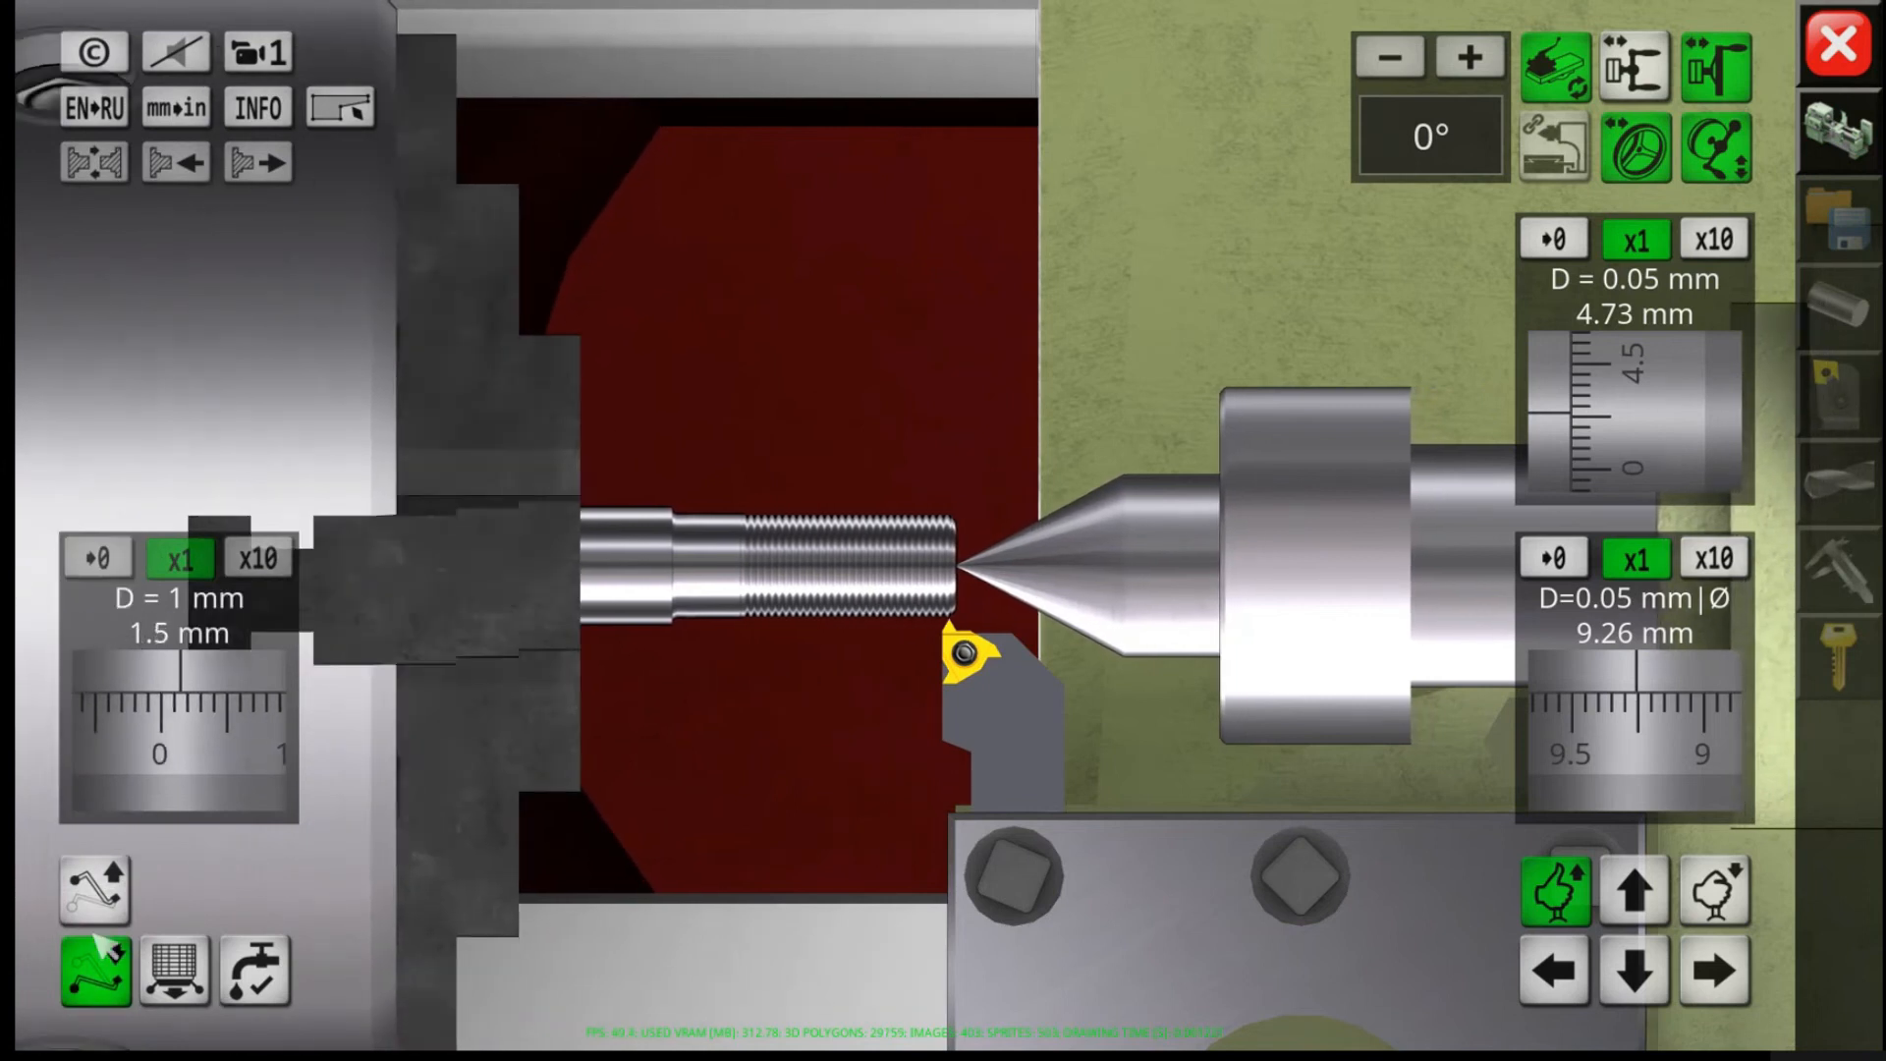
left_click(103, 892)
left_click(103, 892)
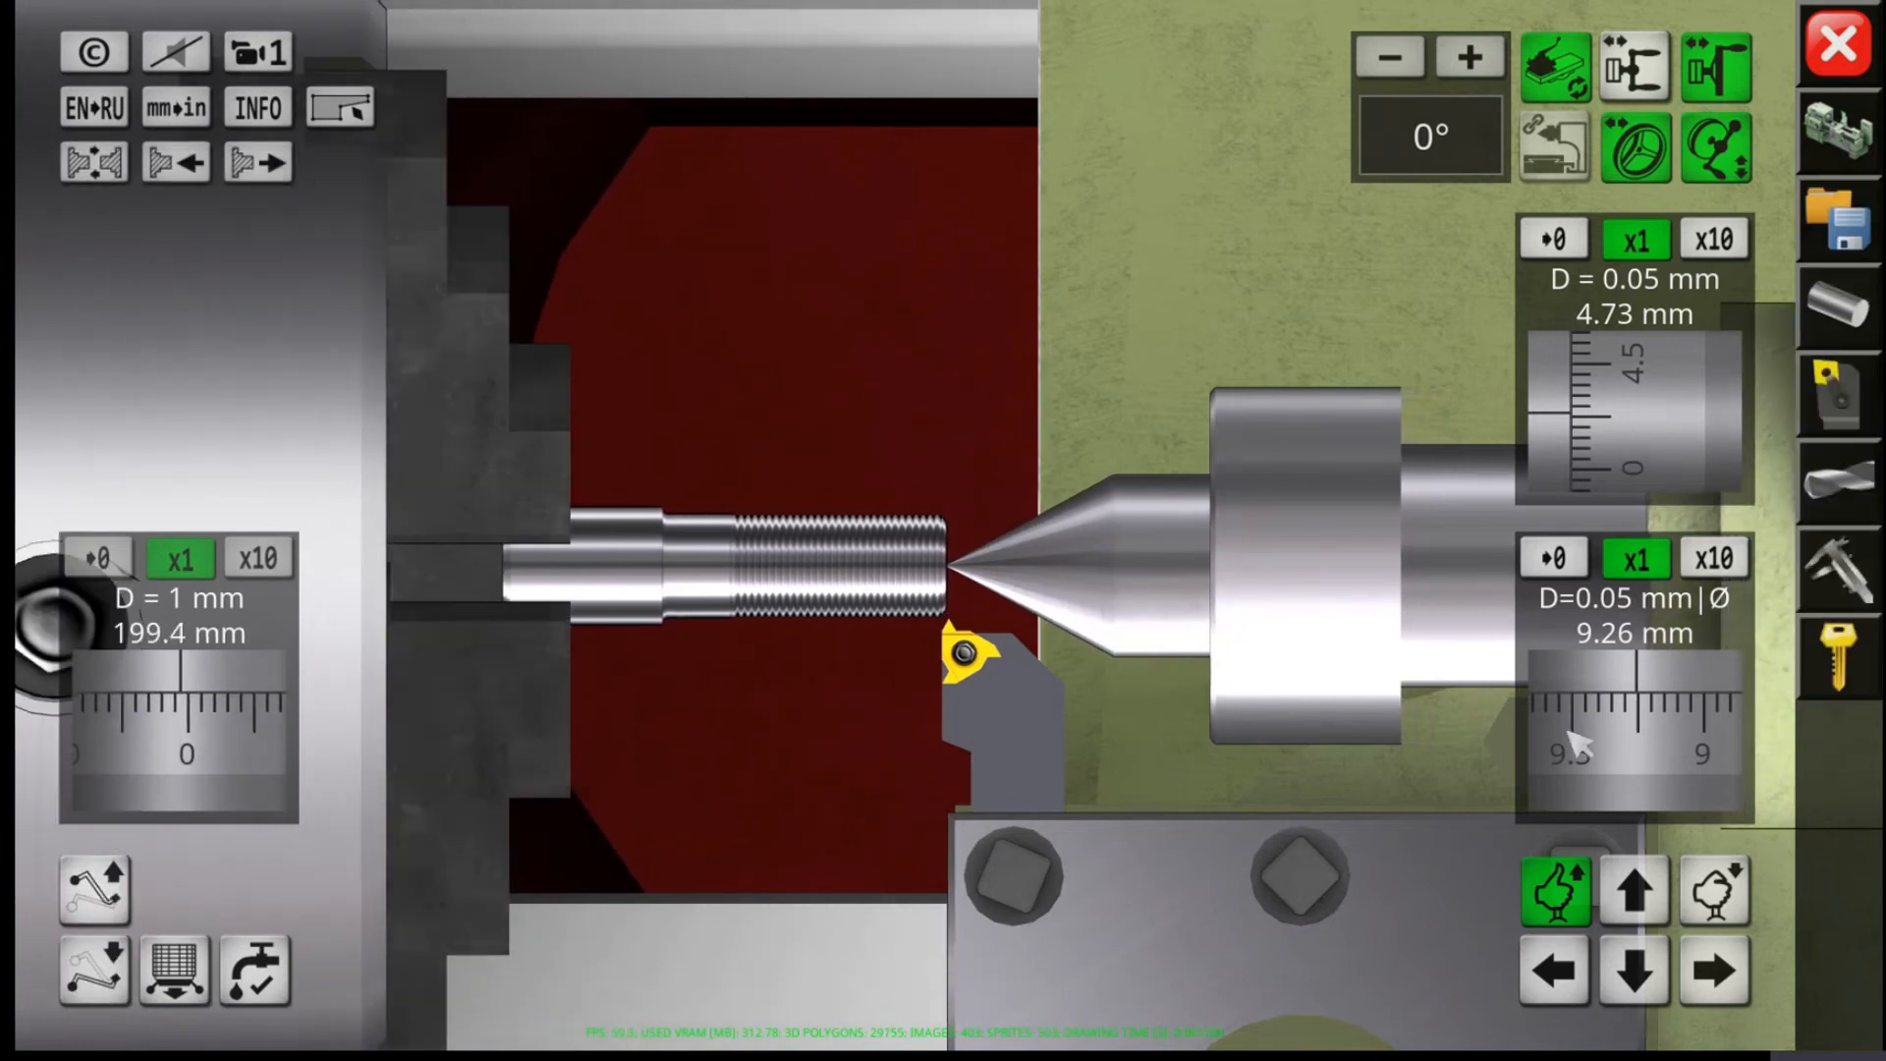
Step: Set the cross-feed to 2.60 mm and cut the third threading pass, retracting the tool to 6.26 mm and stopping the spindle
left_click_drag(1614, 743, 1669, 742)
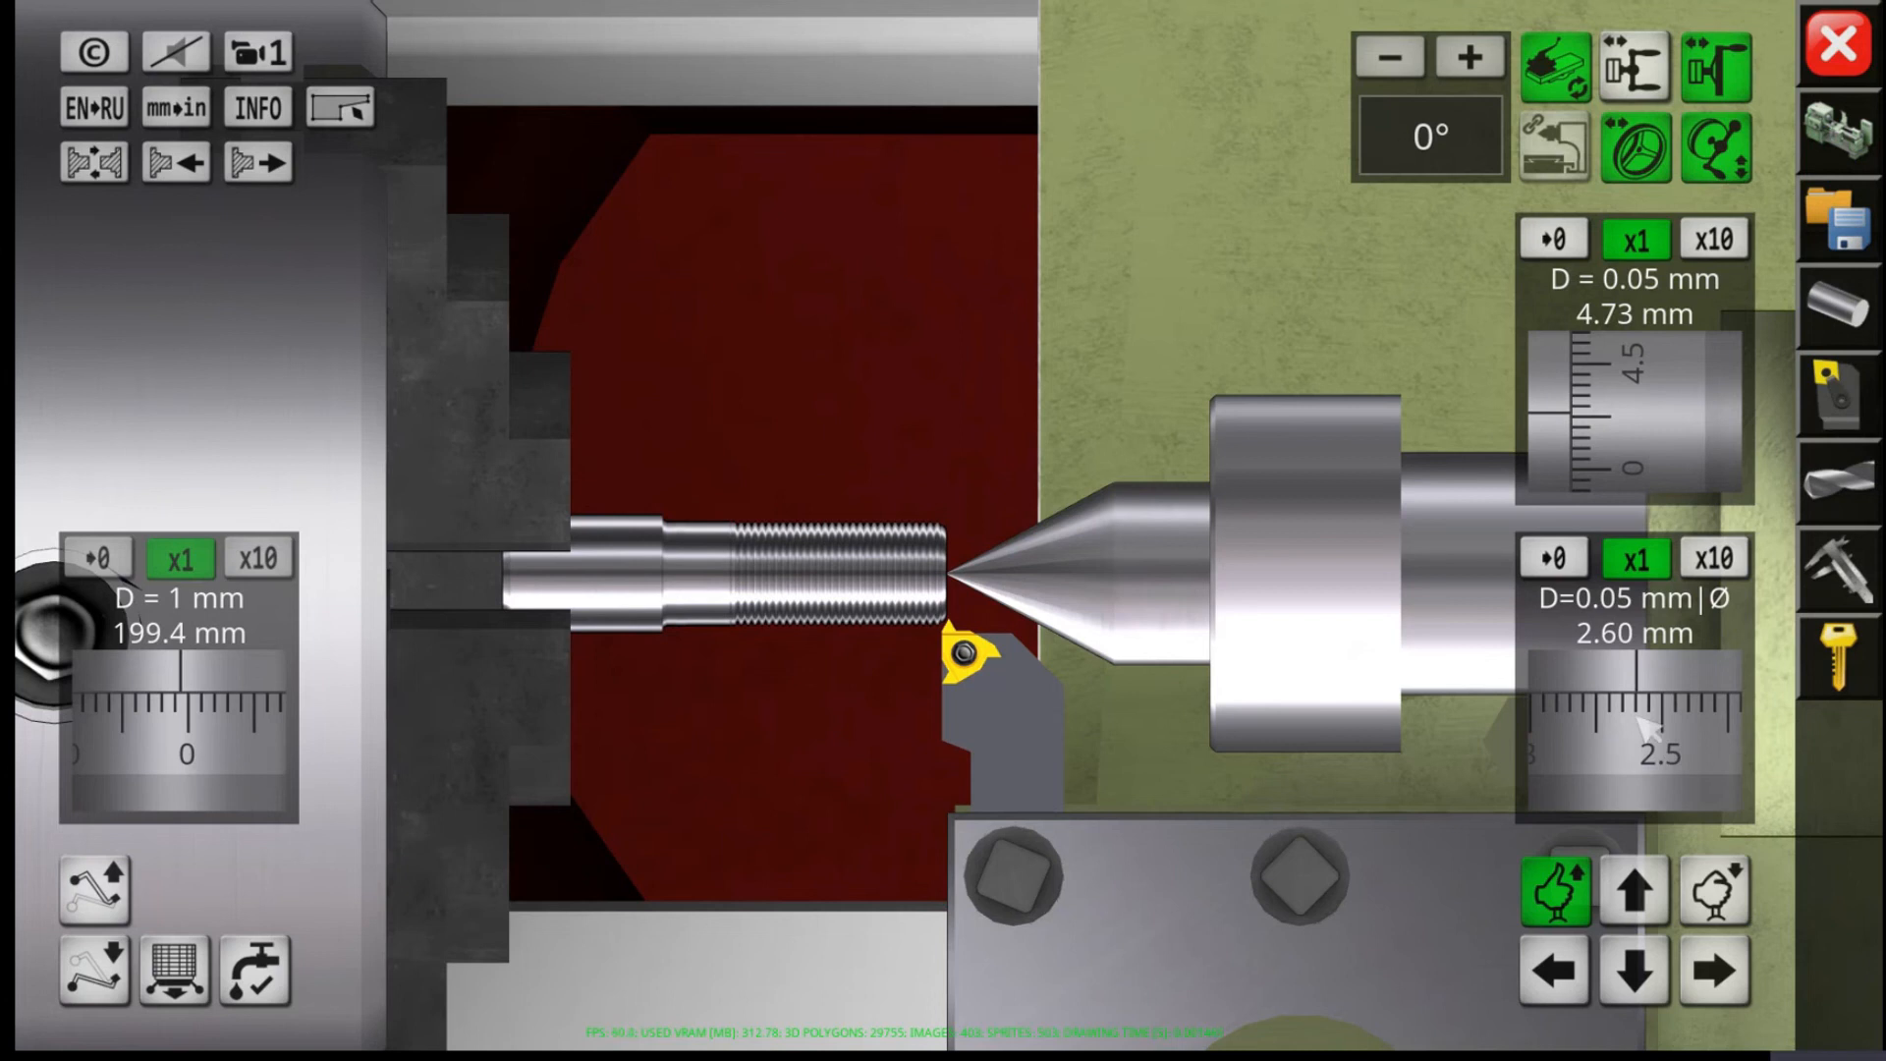
left_click_drag(1636, 717, 1655, 727)
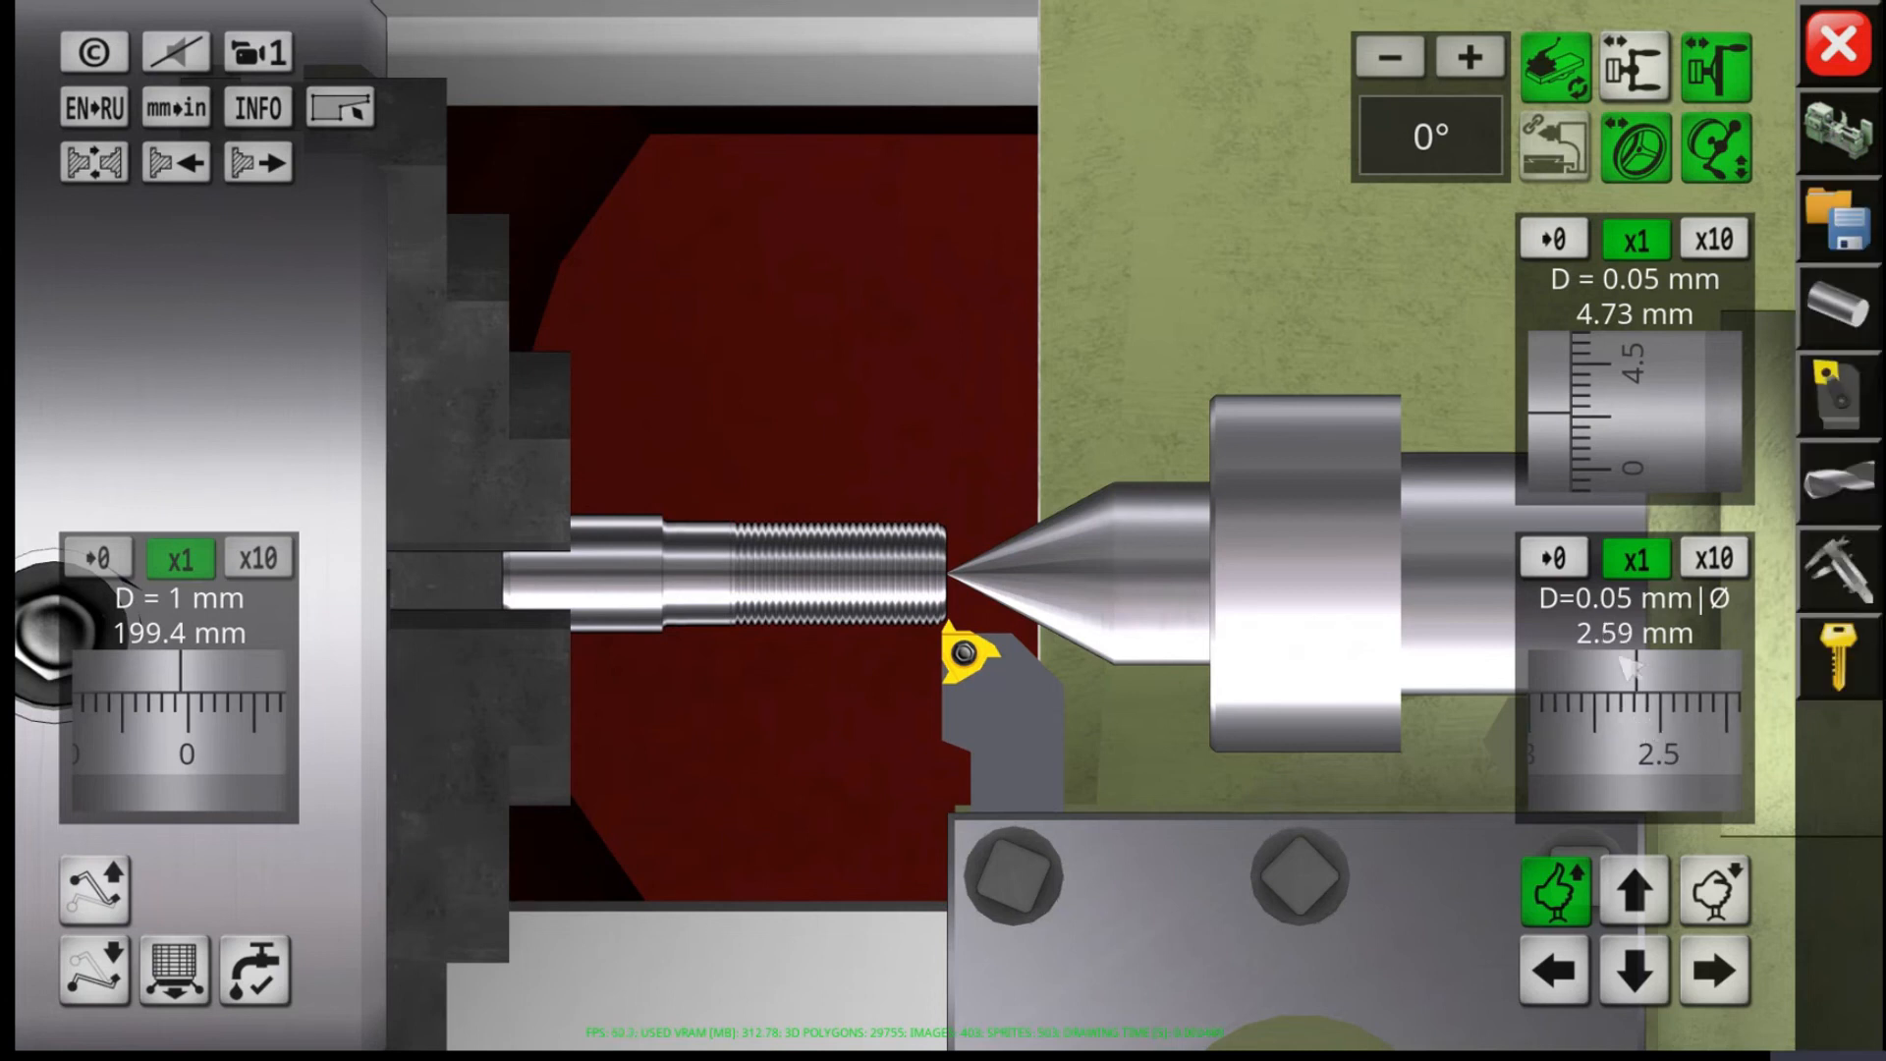
left_click_drag(1634, 715, 1636, 714)
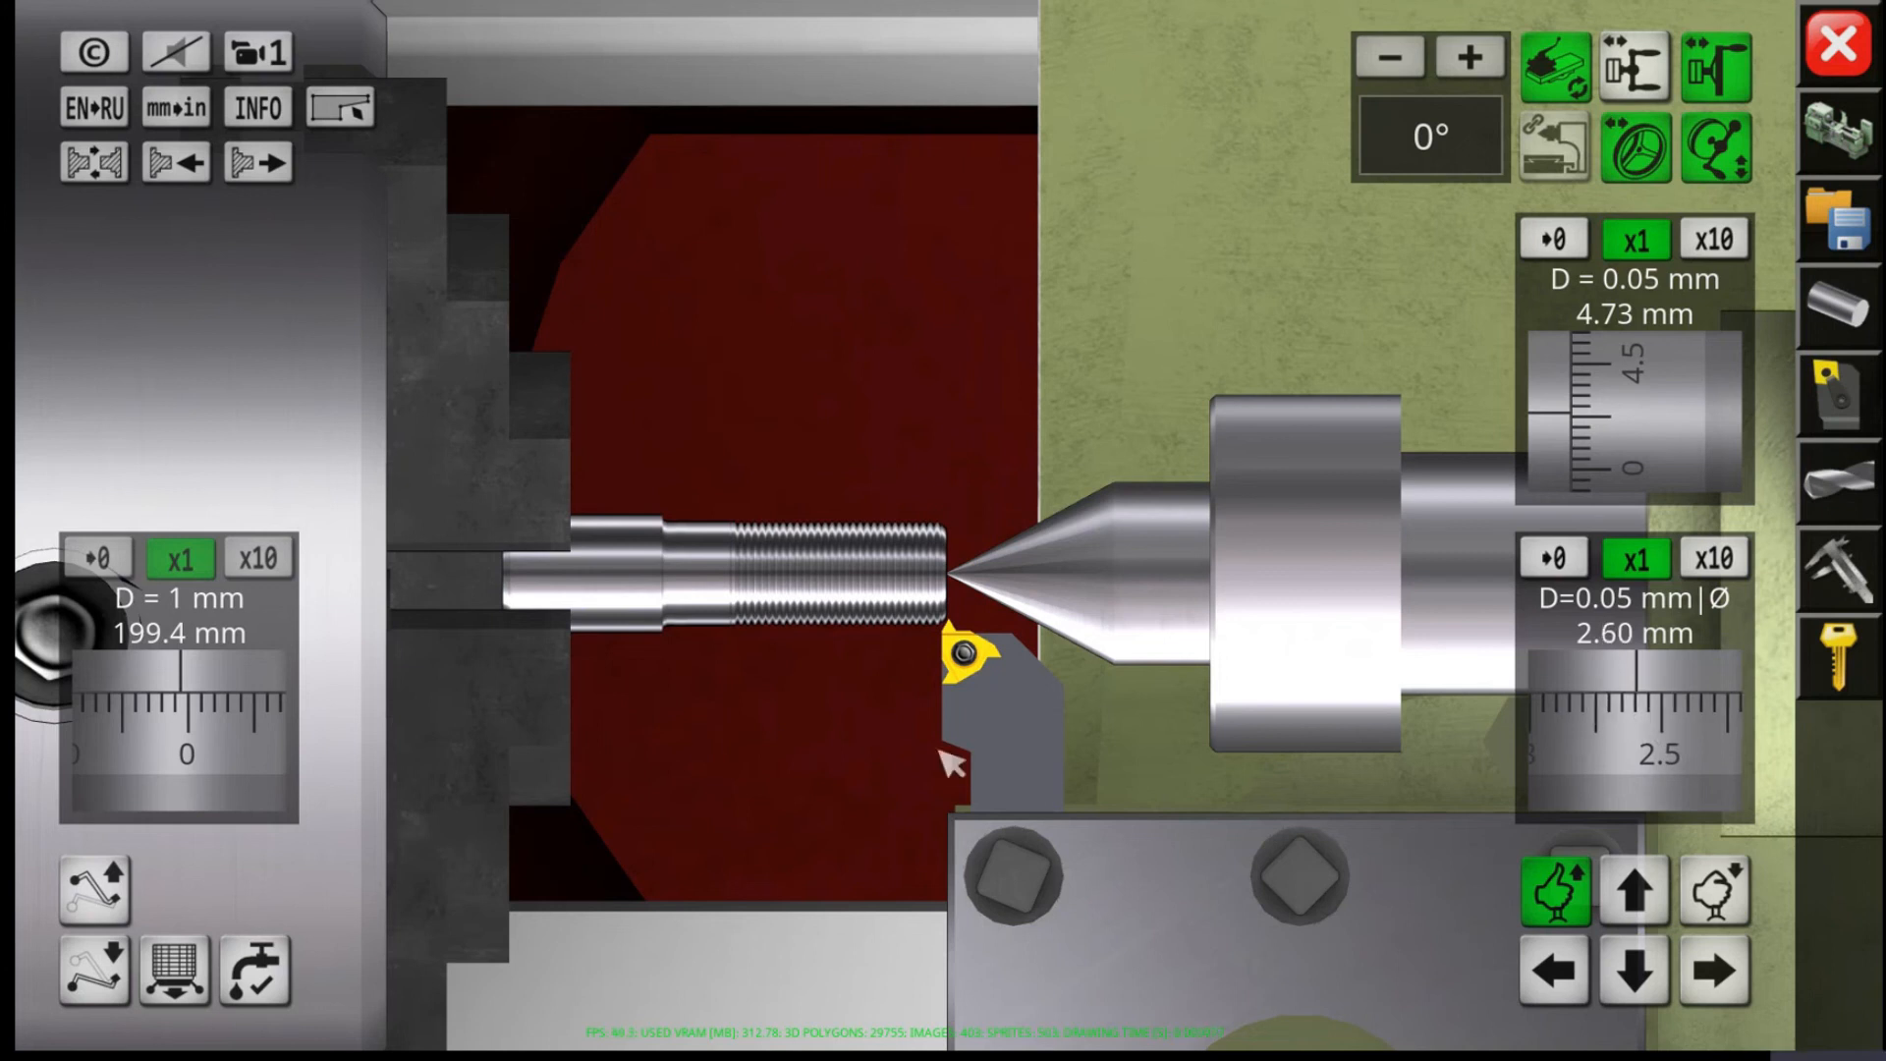
left_click(116, 906)
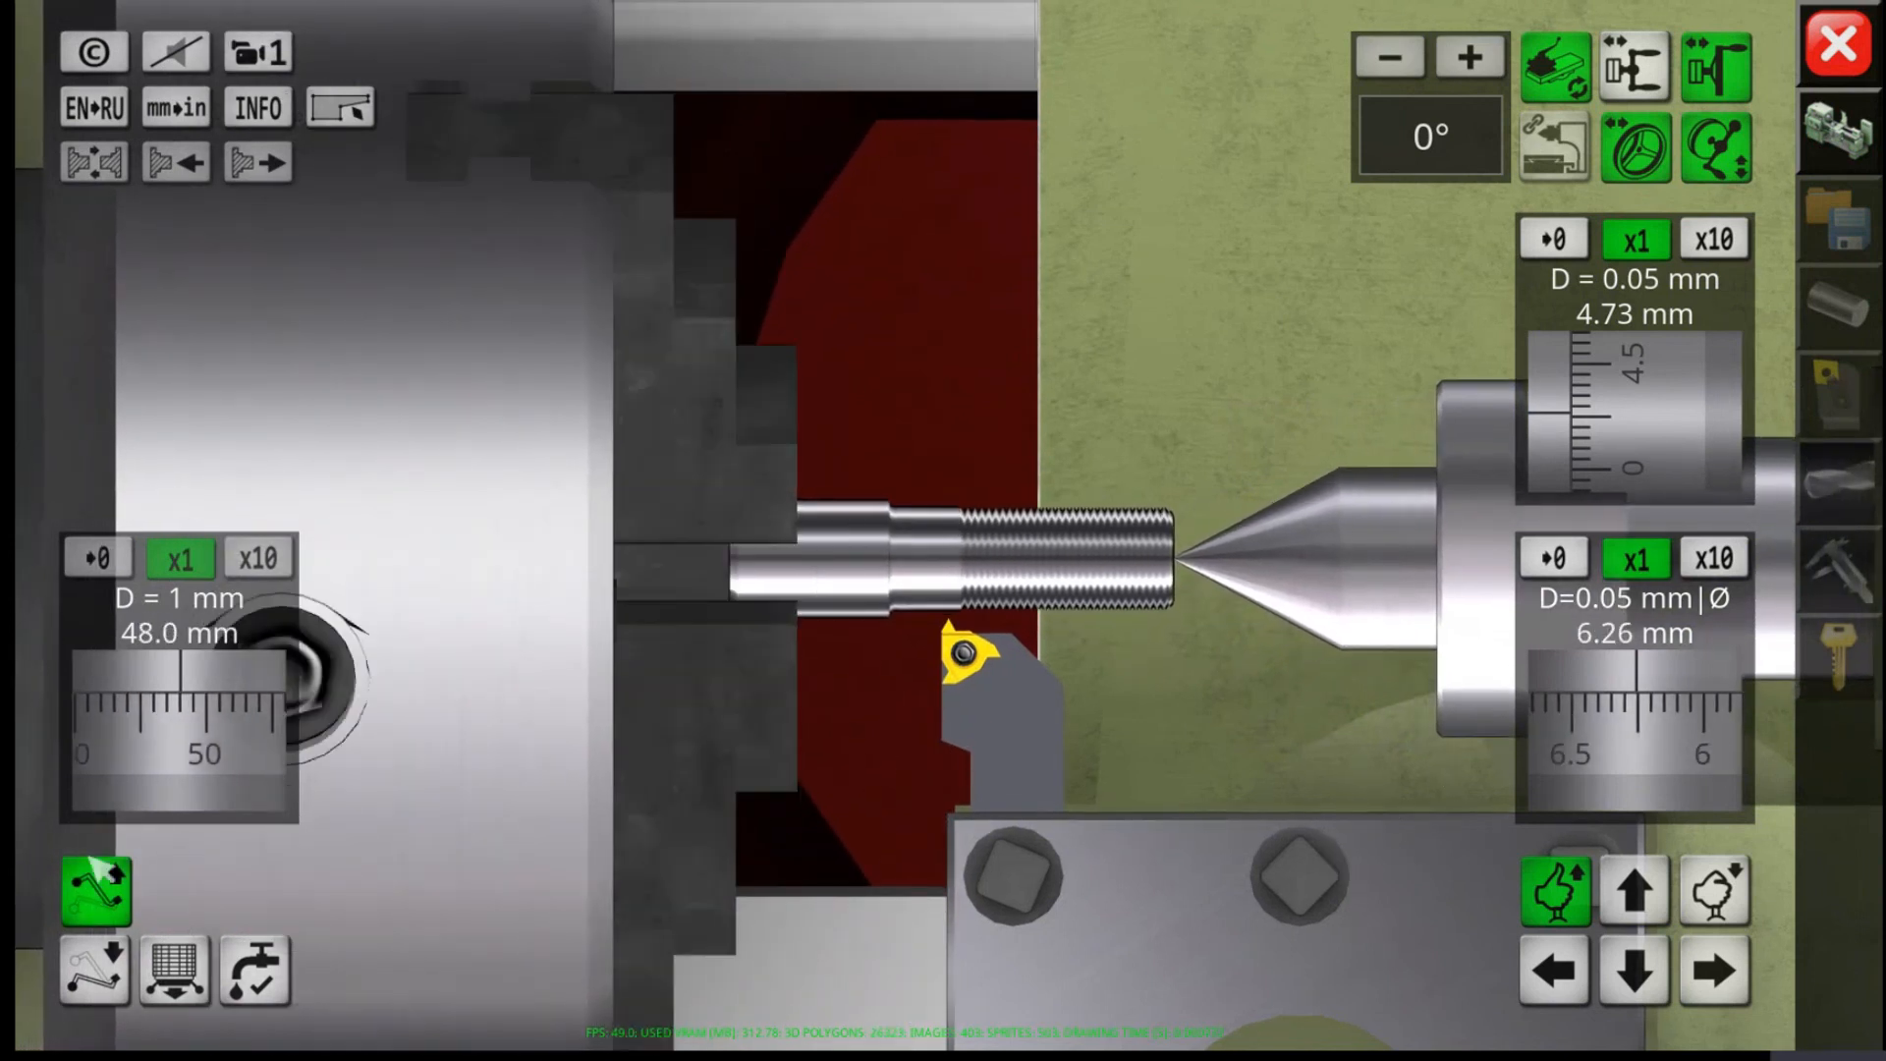
left_click(96, 889)
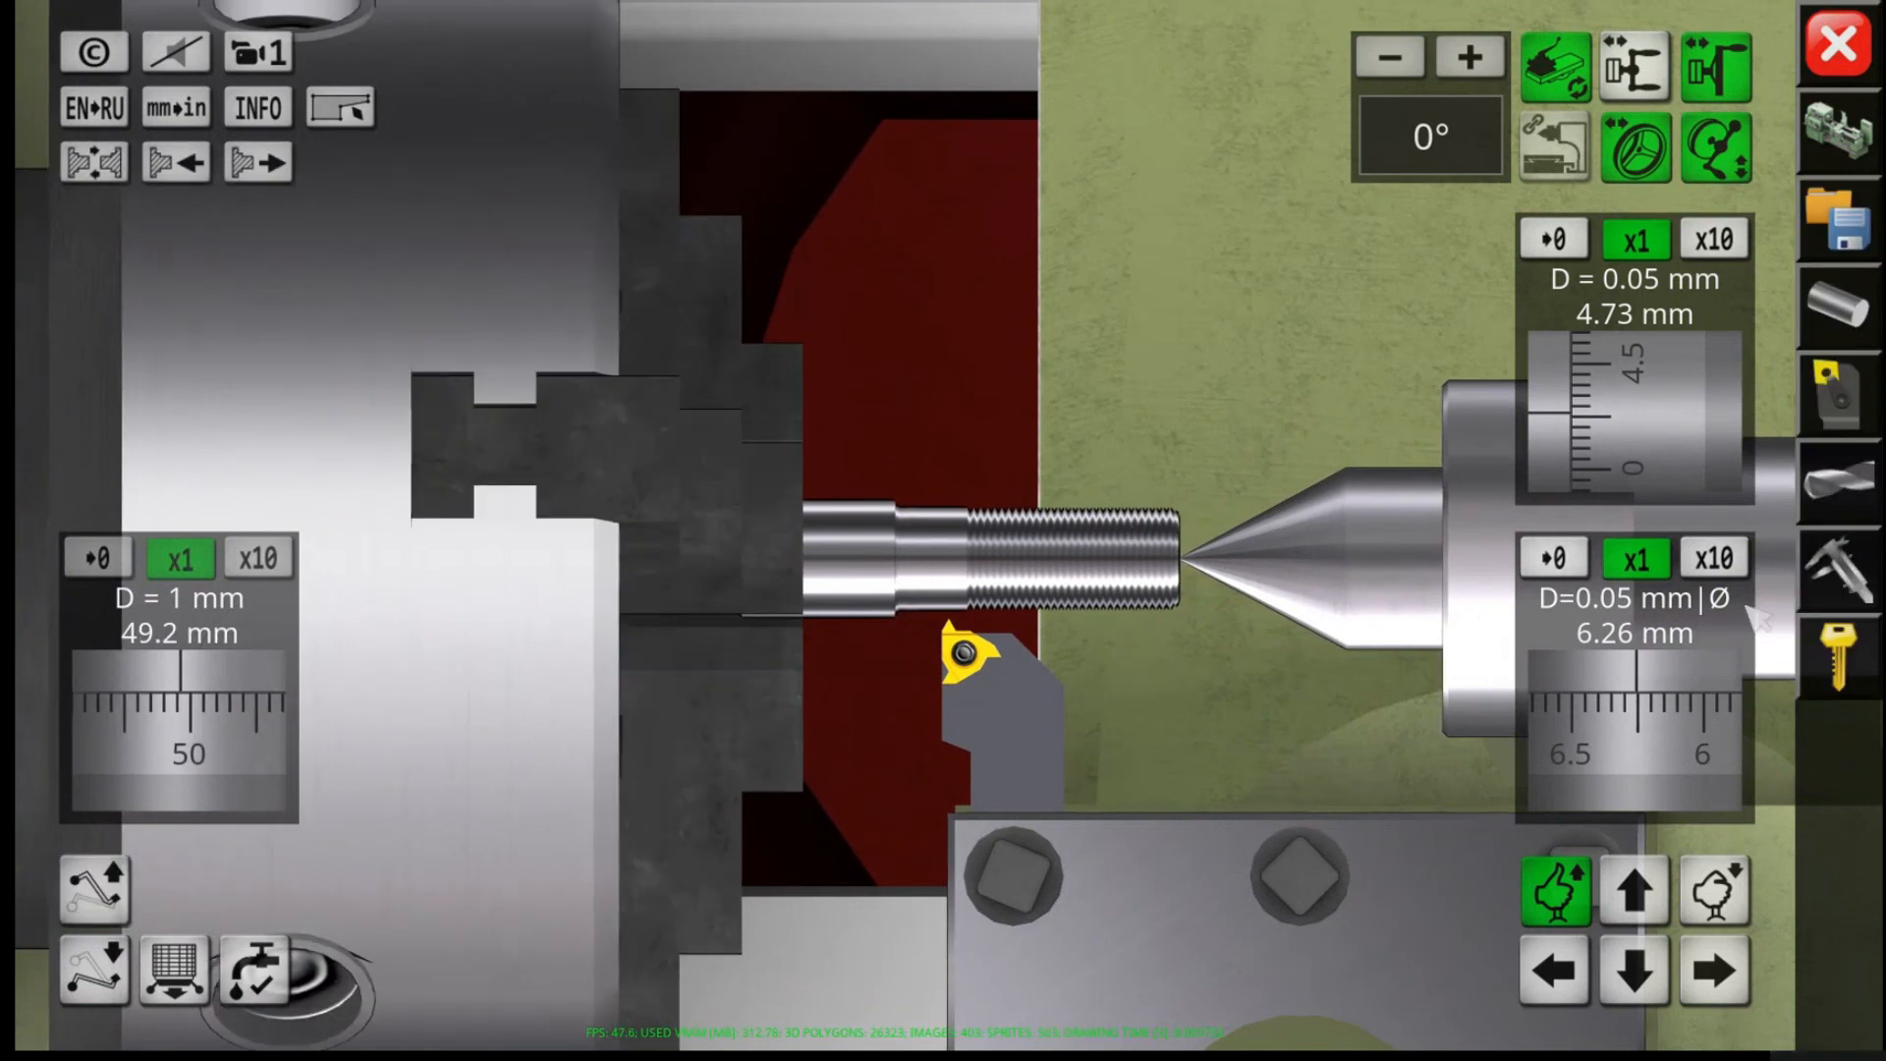
Step: Measure the thread's root diameter on the part profile with the caliper and return to the lathe
left_click(1838, 570)
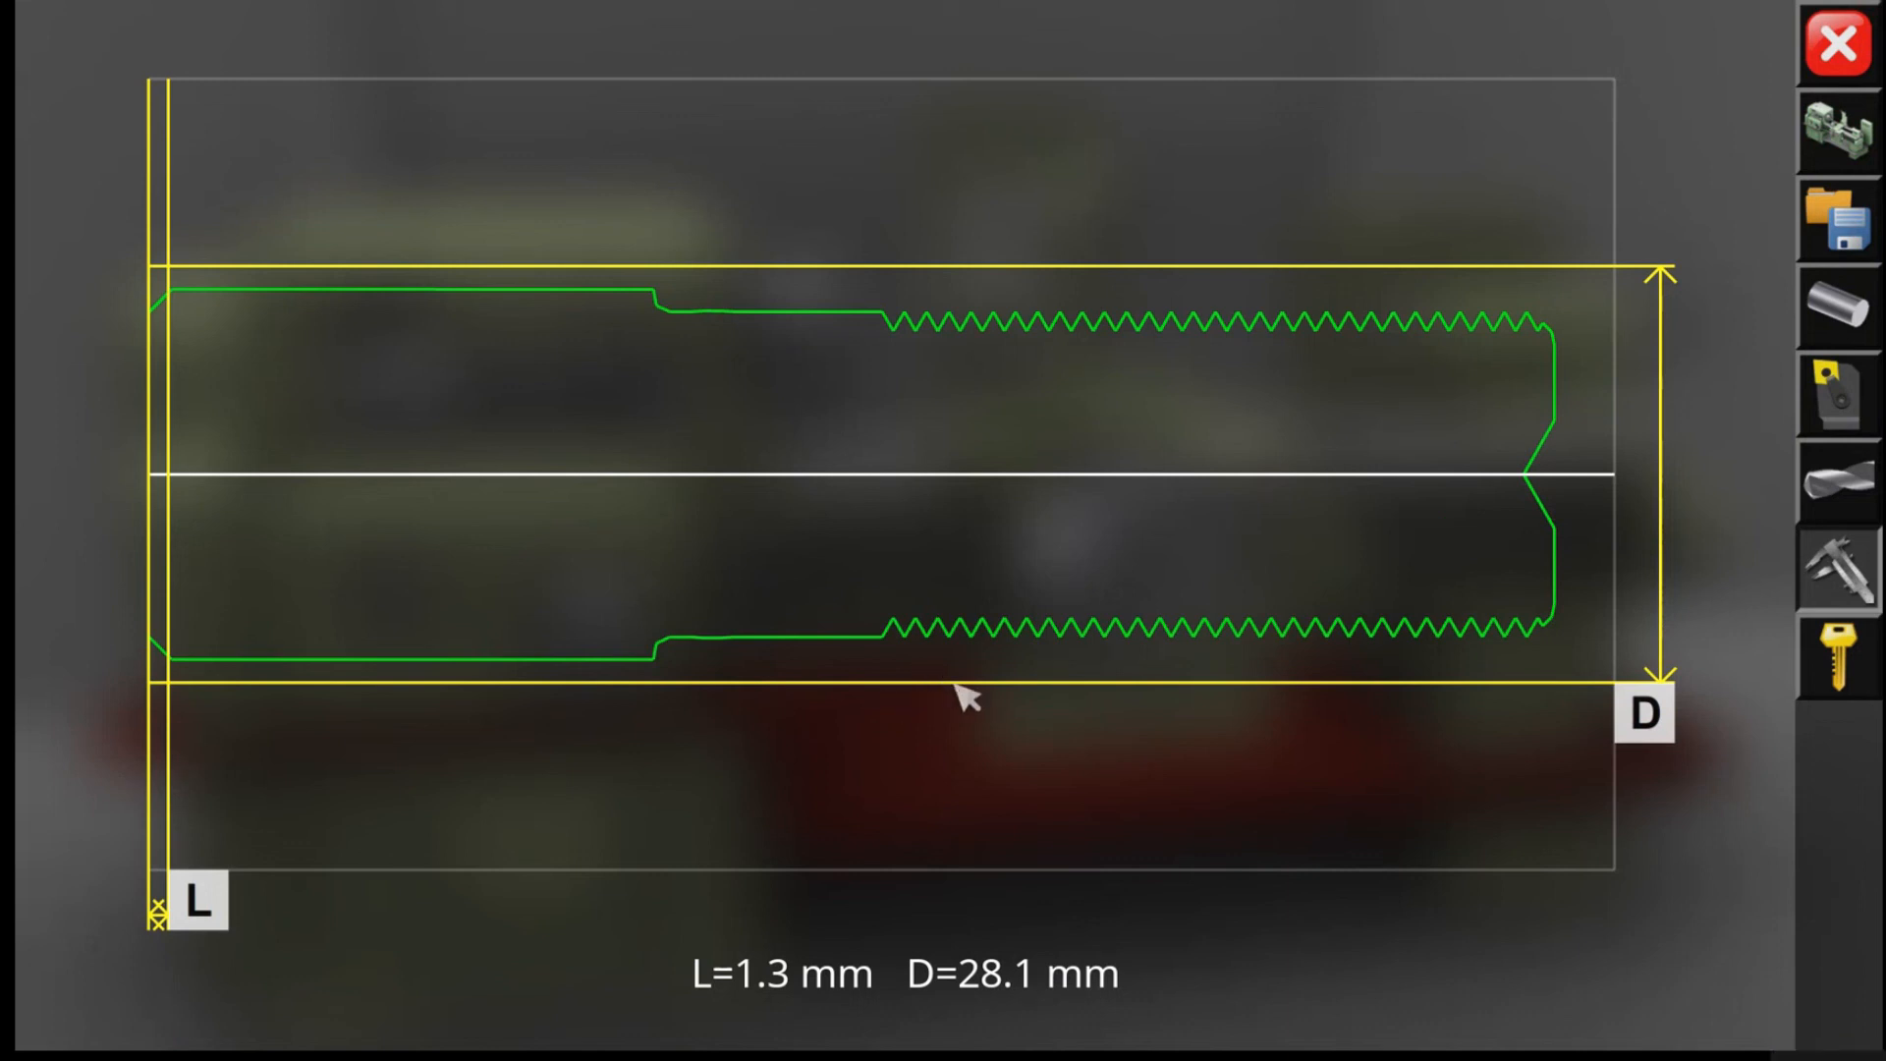
left_click_drag(1656, 731, 1662, 671)
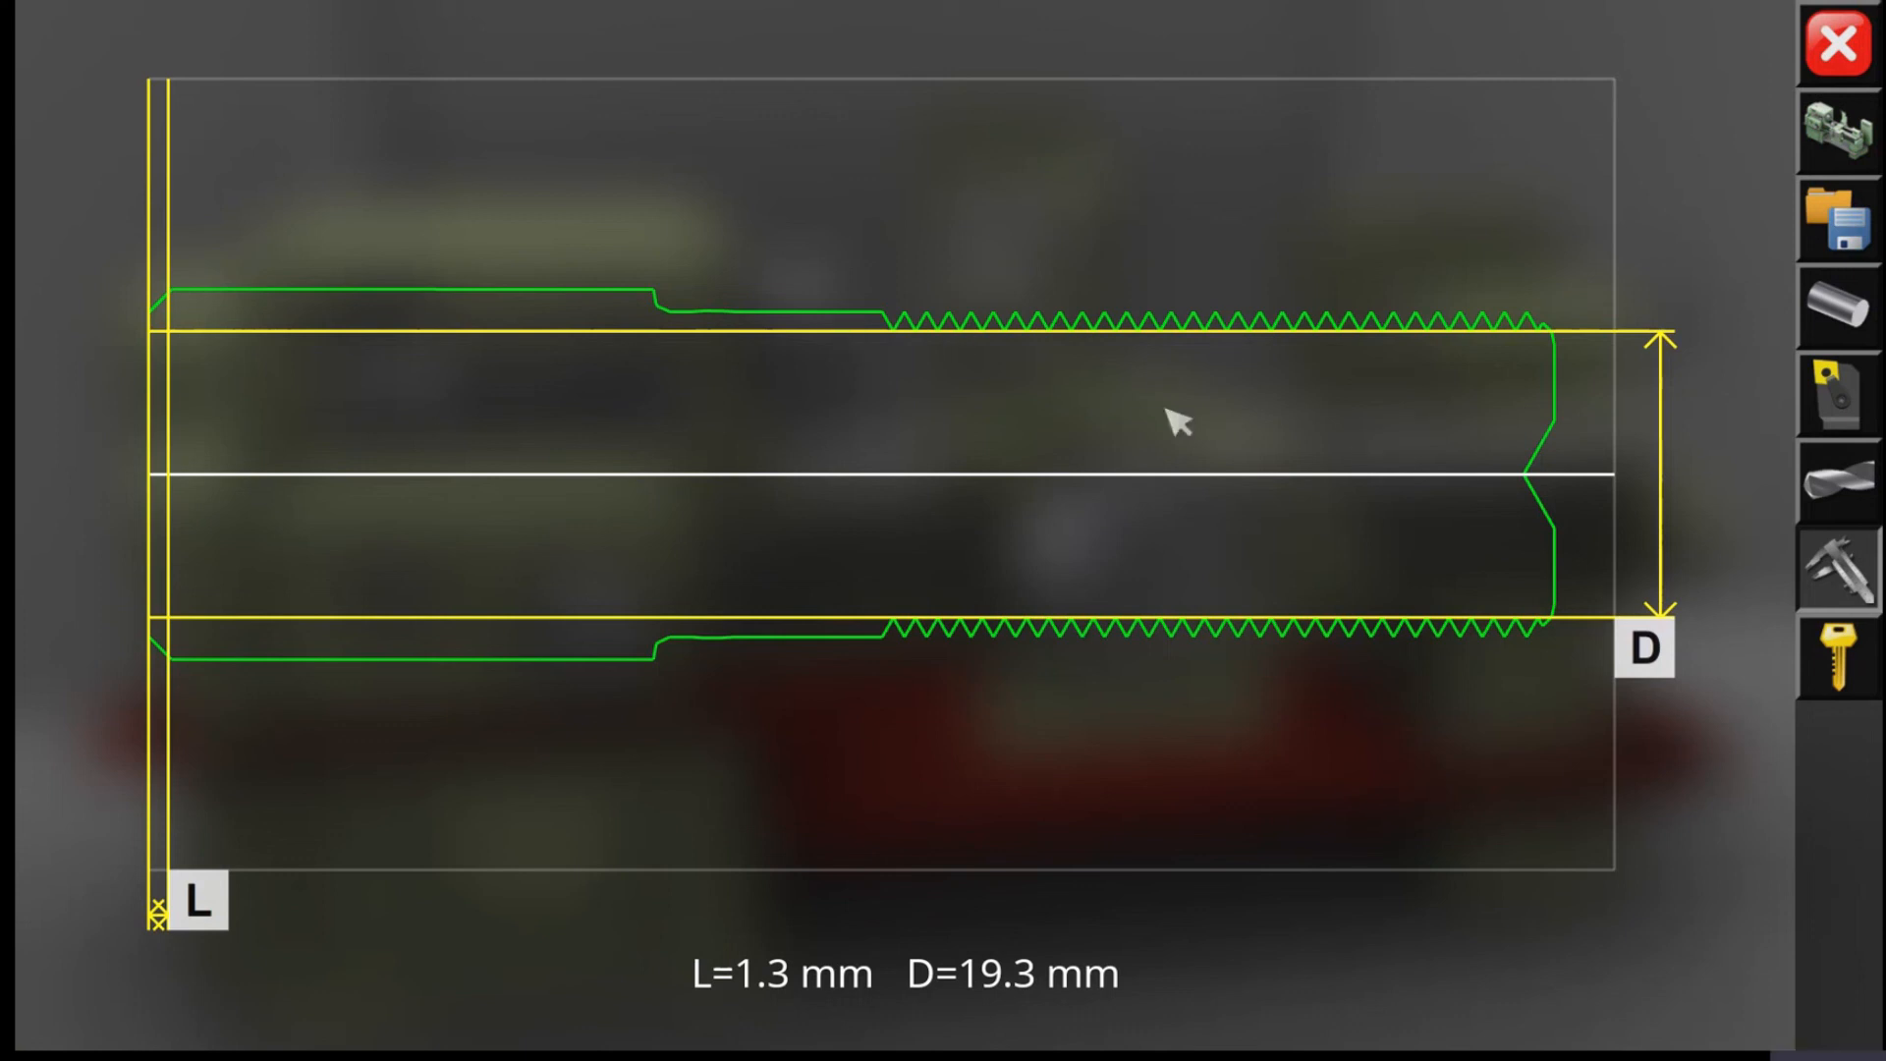
left_click_drag(1654, 663, 1667, 772)
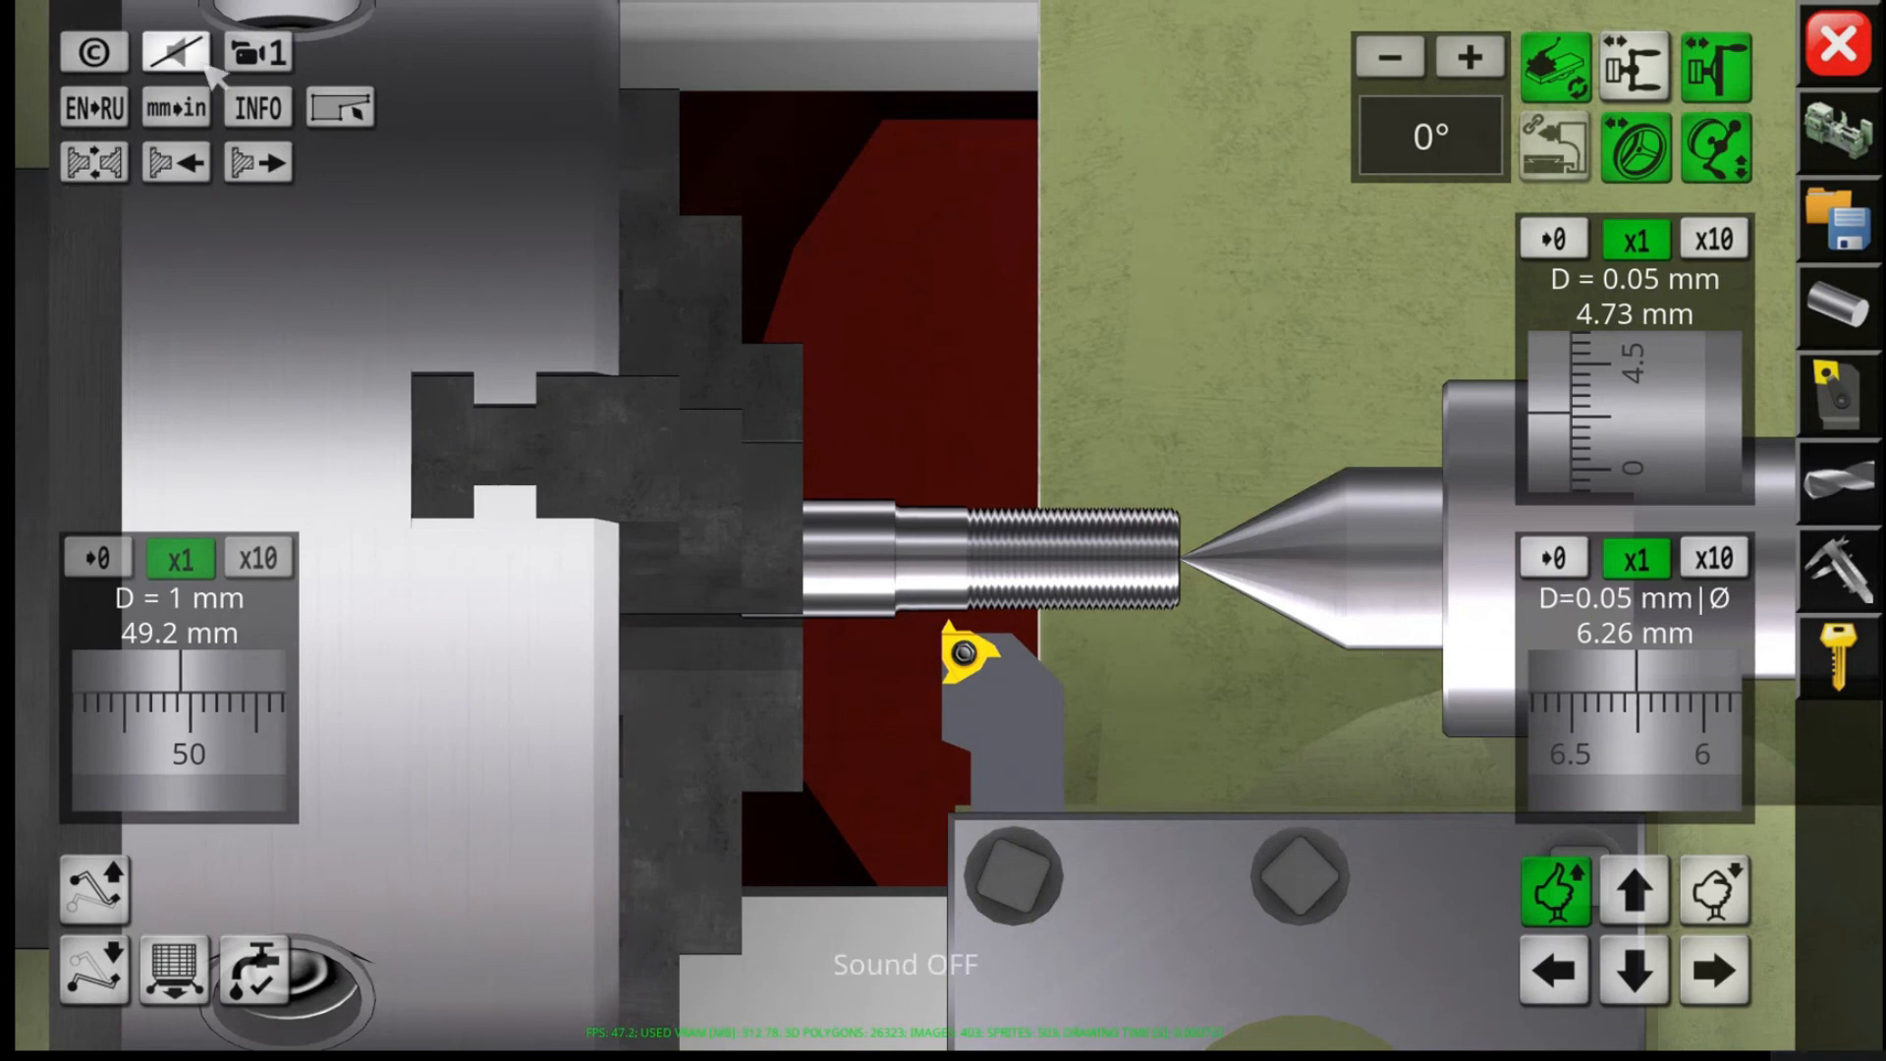
left_click(258, 53)
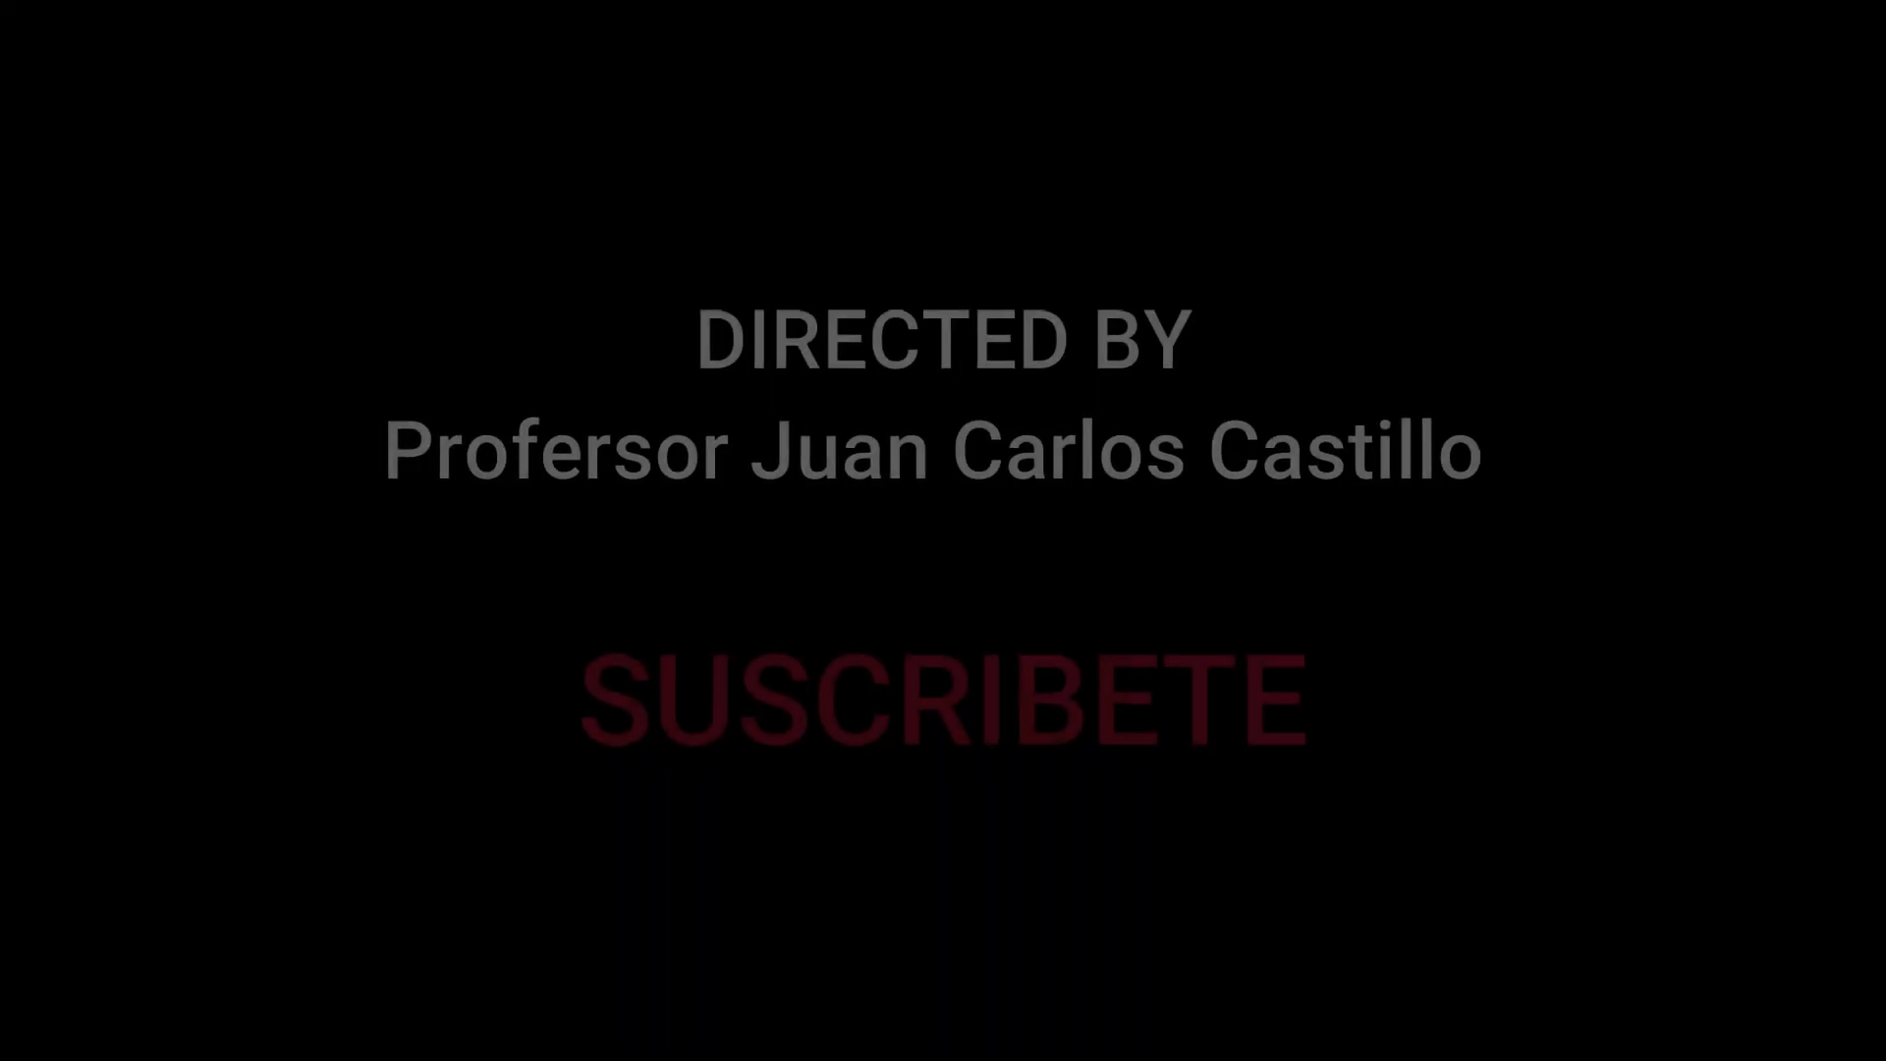